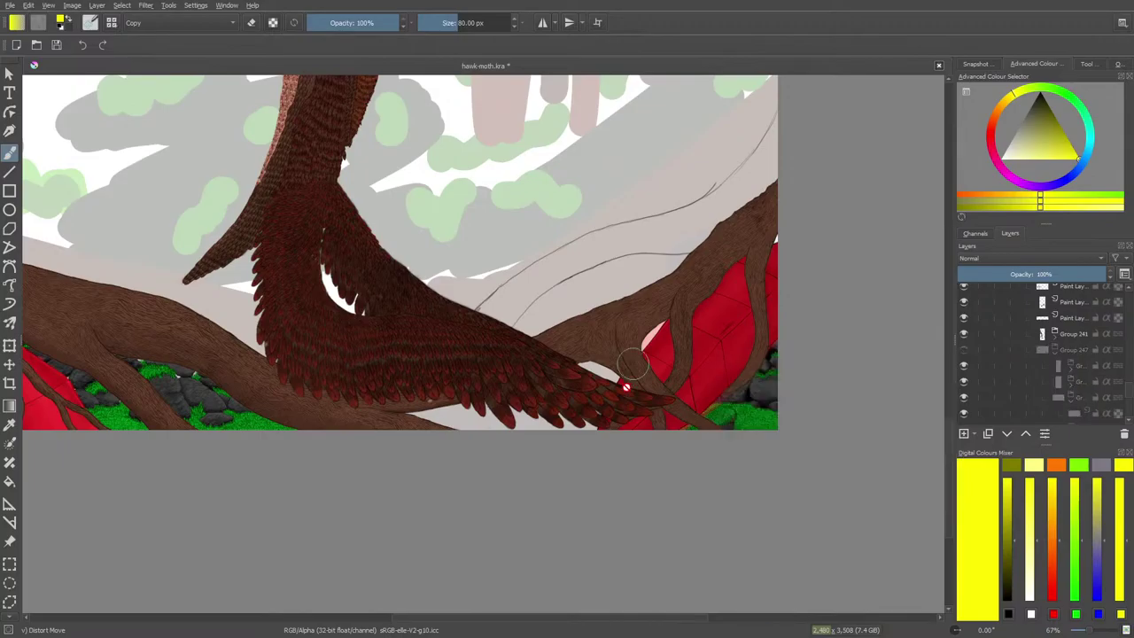
Show Group 247 again, and switch Group 268 and the subgroup just above it off and on to check their contents.
left_click(964, 351)
scroll(1130, 395, "down", 3)
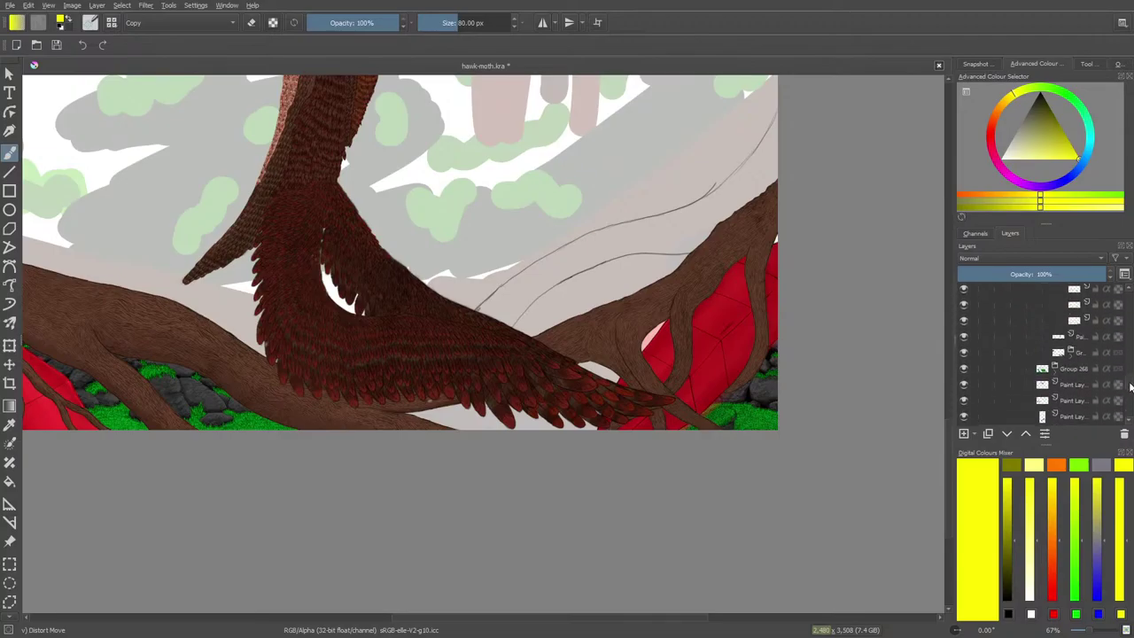
left_click(965, 367)
left_click(965, 368)
left_click(965, 352)
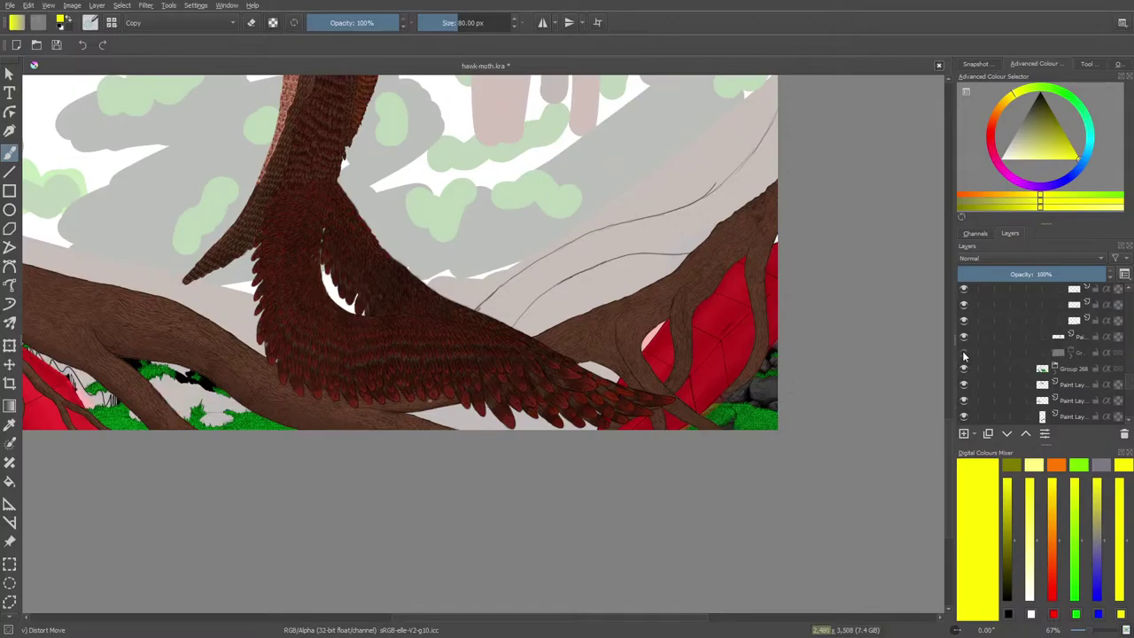
left_click(965, 354)
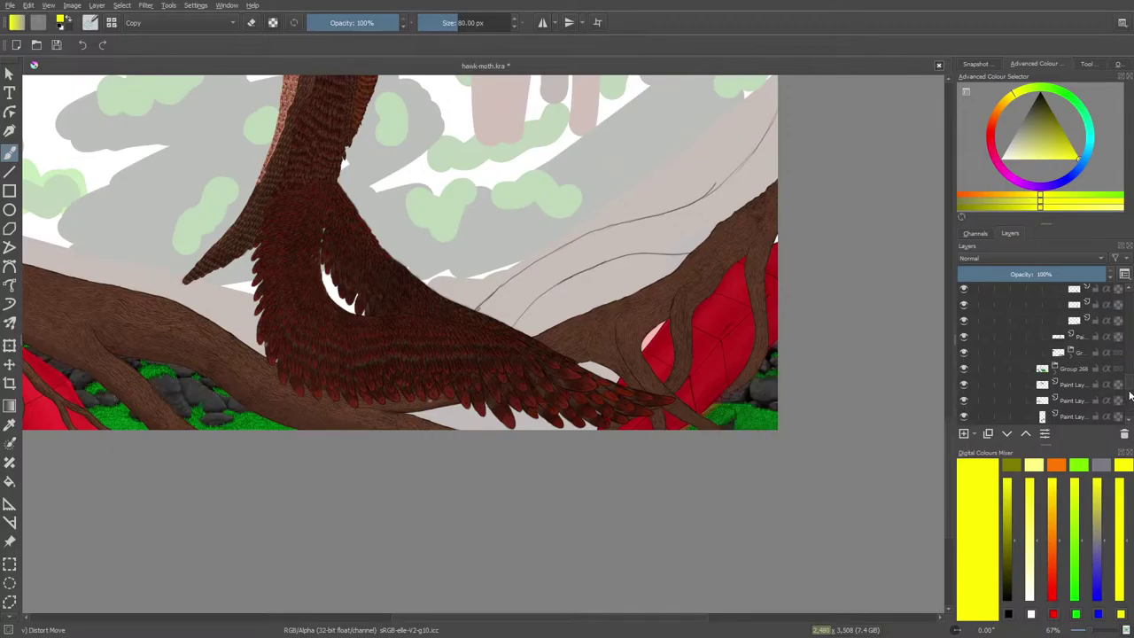
Hide and reshow Group 235 and Group 228 in turn to see which part of the painting each holds.
scroll(1129, 379, "up", 3)
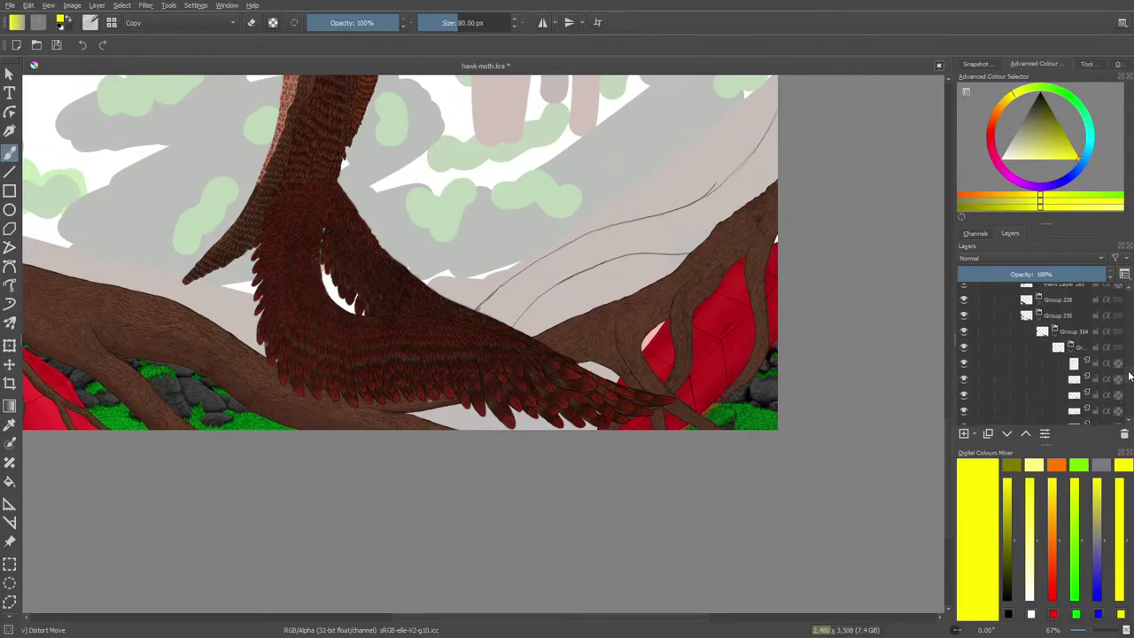
left_click(964, 316)
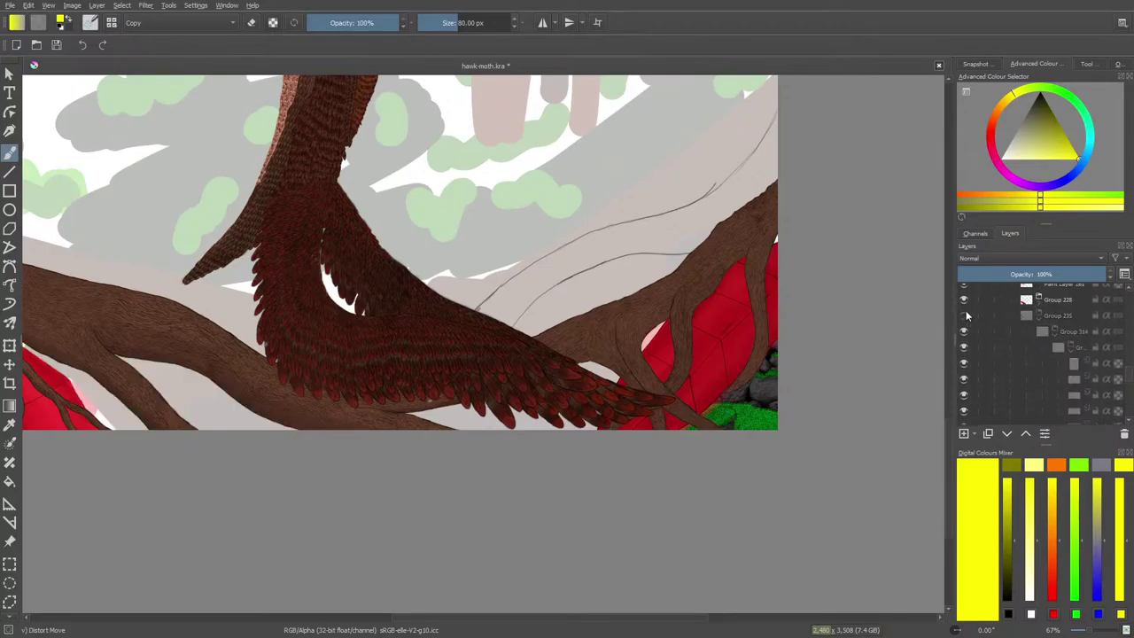
left_click(965, 317)
left_click(965, 302)
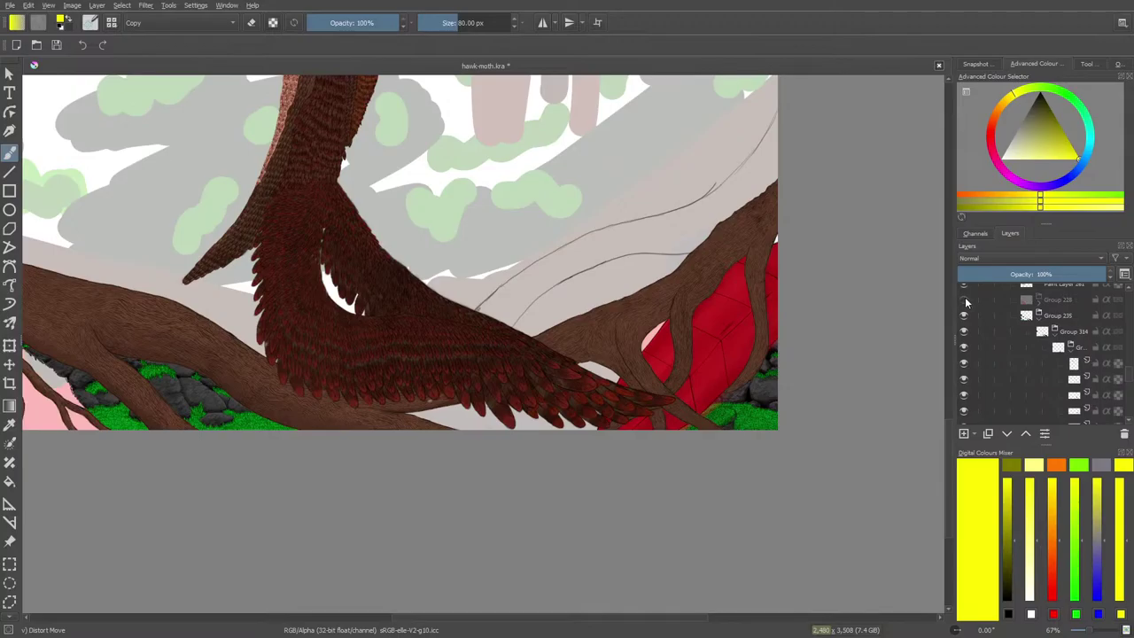
left_click(964, 301)
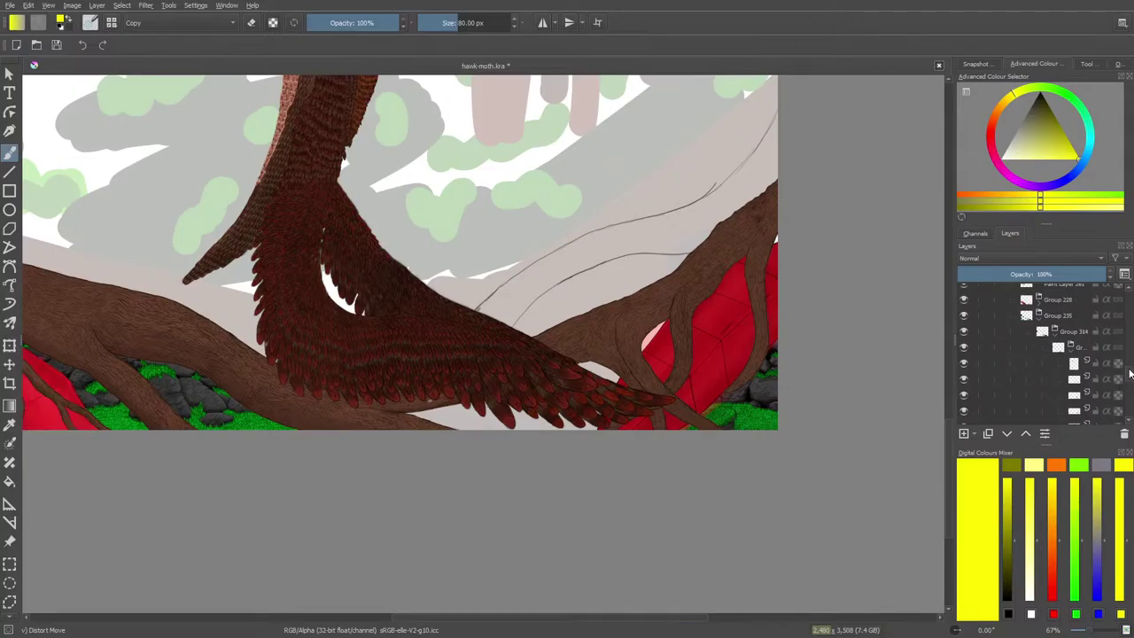
Hide and reshow Group 262 and Group 282 in turn to compare the ground and root areas they contain.
scroll(1129, 374, "down", 5)
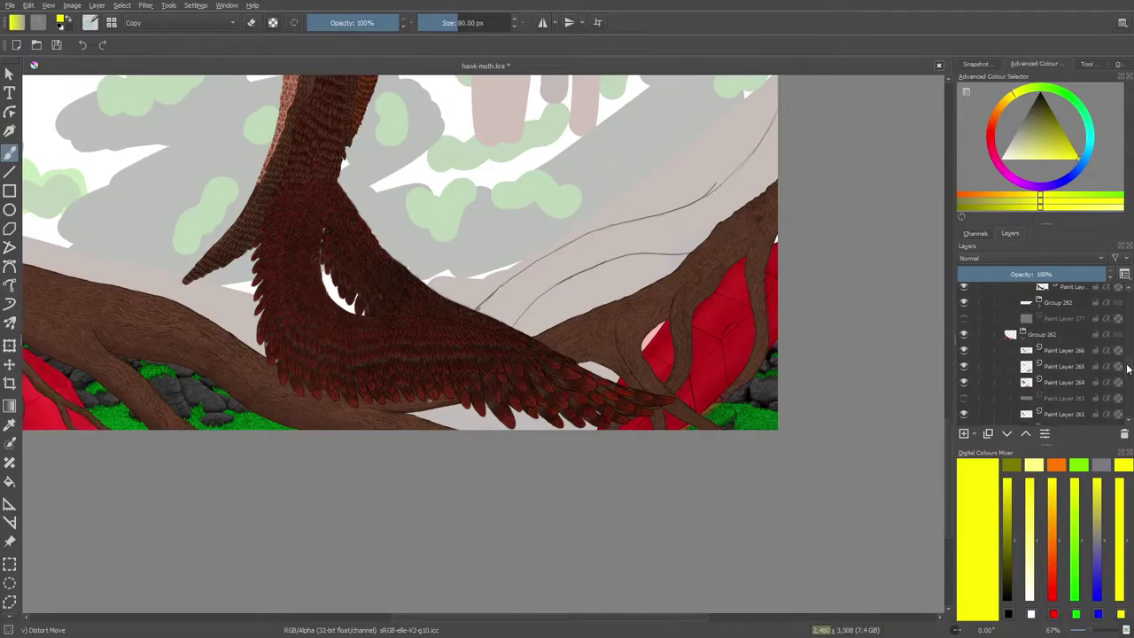
left_click(964, 335)
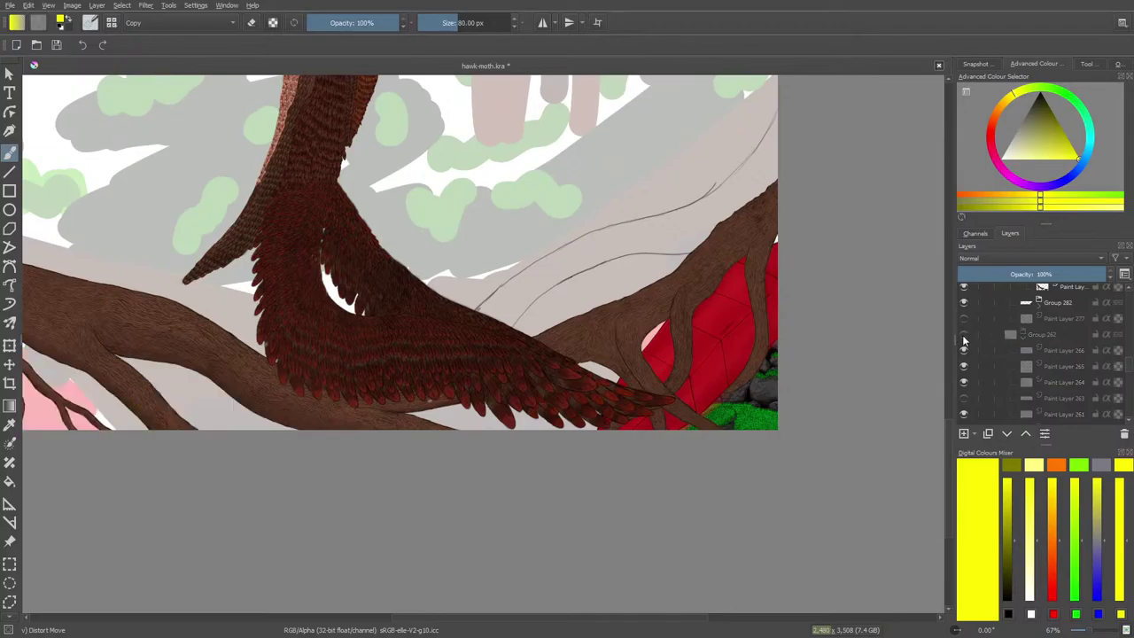
left_click(964, 334)
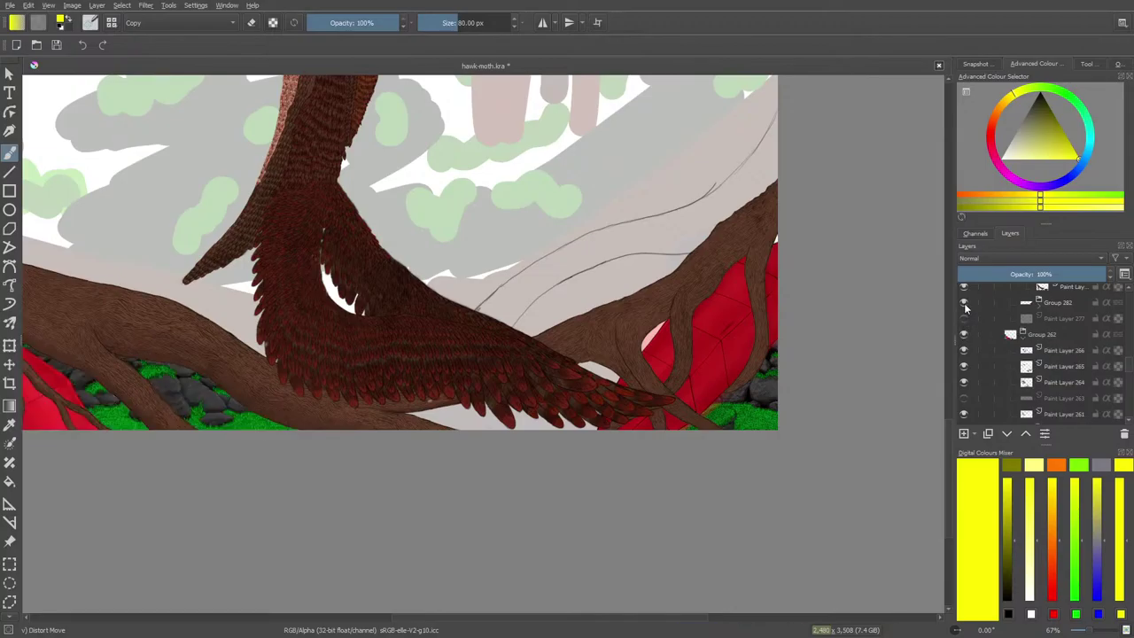
left_click(965, 305)
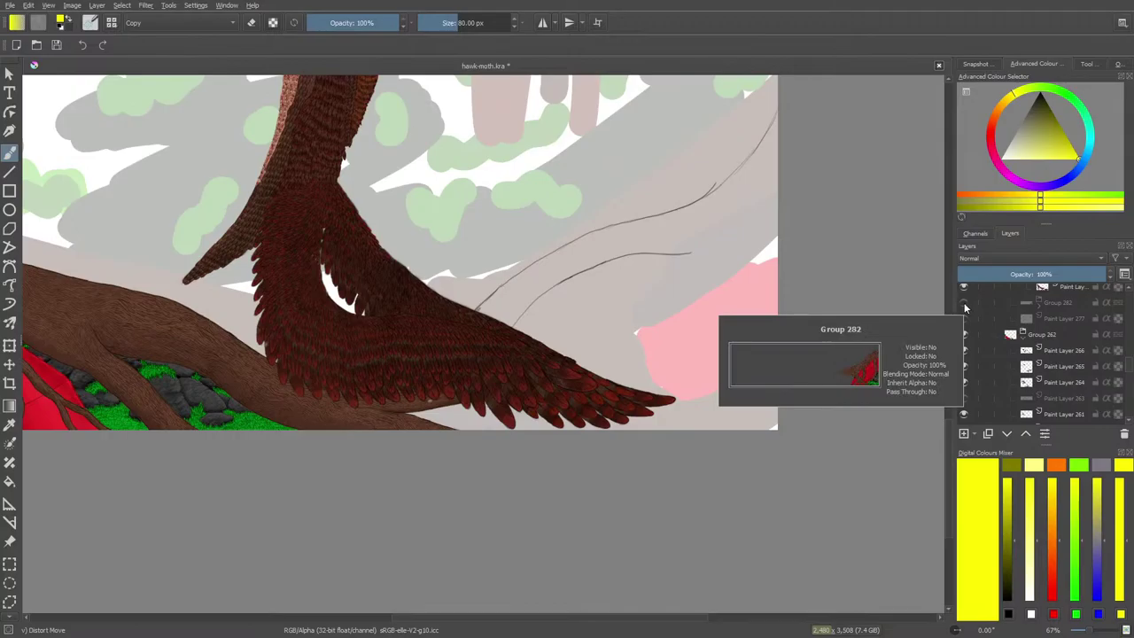
left_click(965, 306)
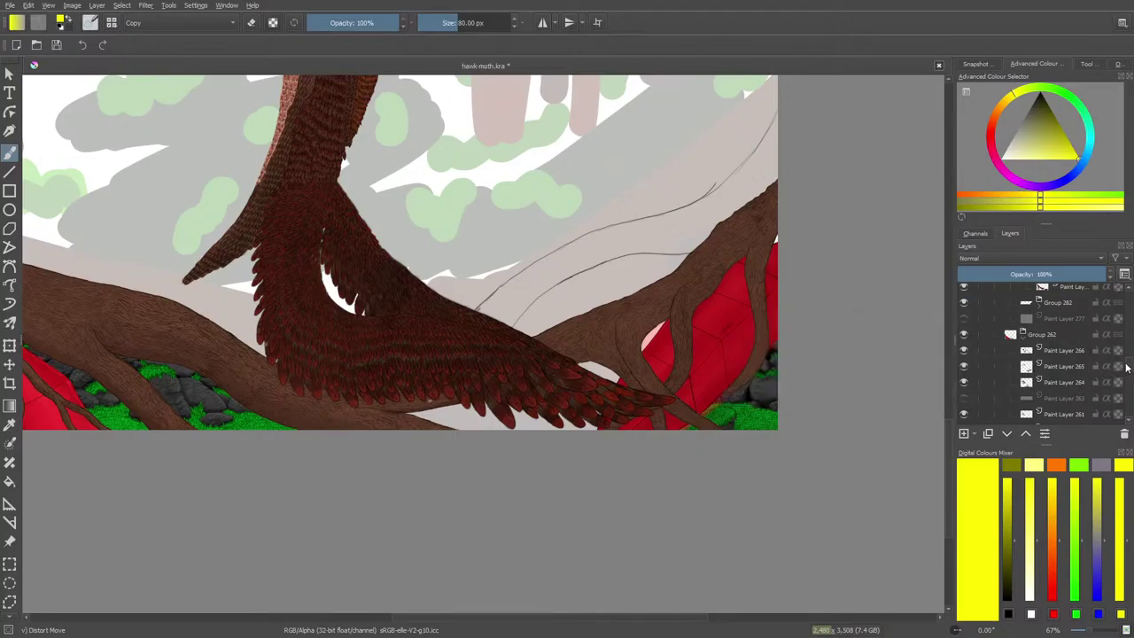
View the painting's left edge and toggle the visibility of Group 247's lowest subgroup to examine its rocks.
scroll(1127, 368, "down", 5)
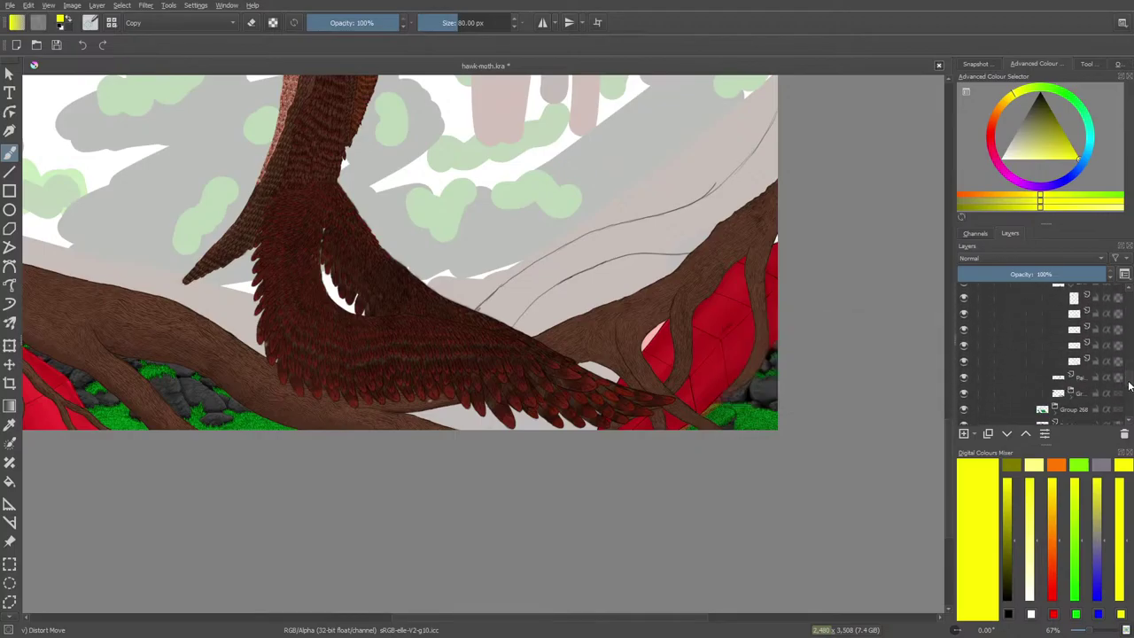
scroll(1129, 385, "down", 3)
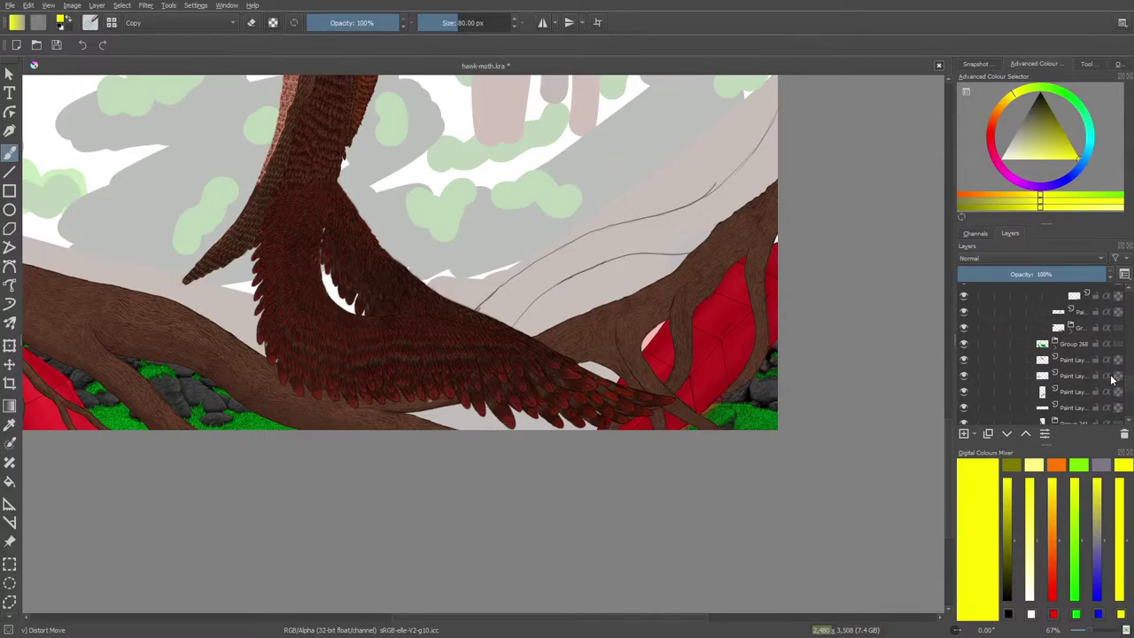
scroll(1129, 392, "down", 5)
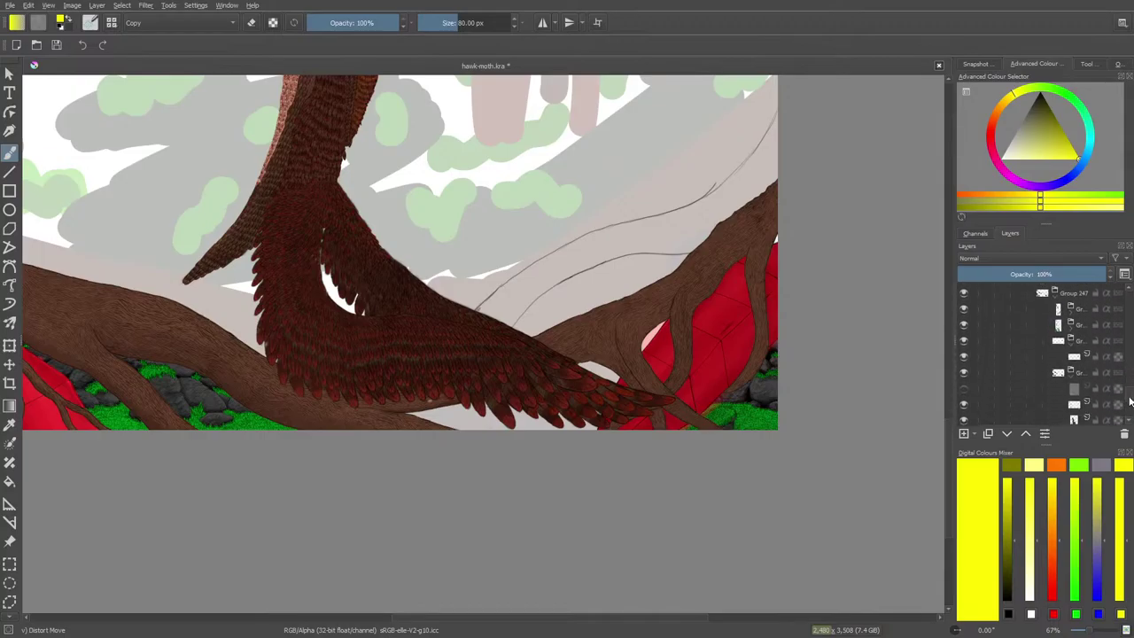
scroll(1129, 401, "down", 2)
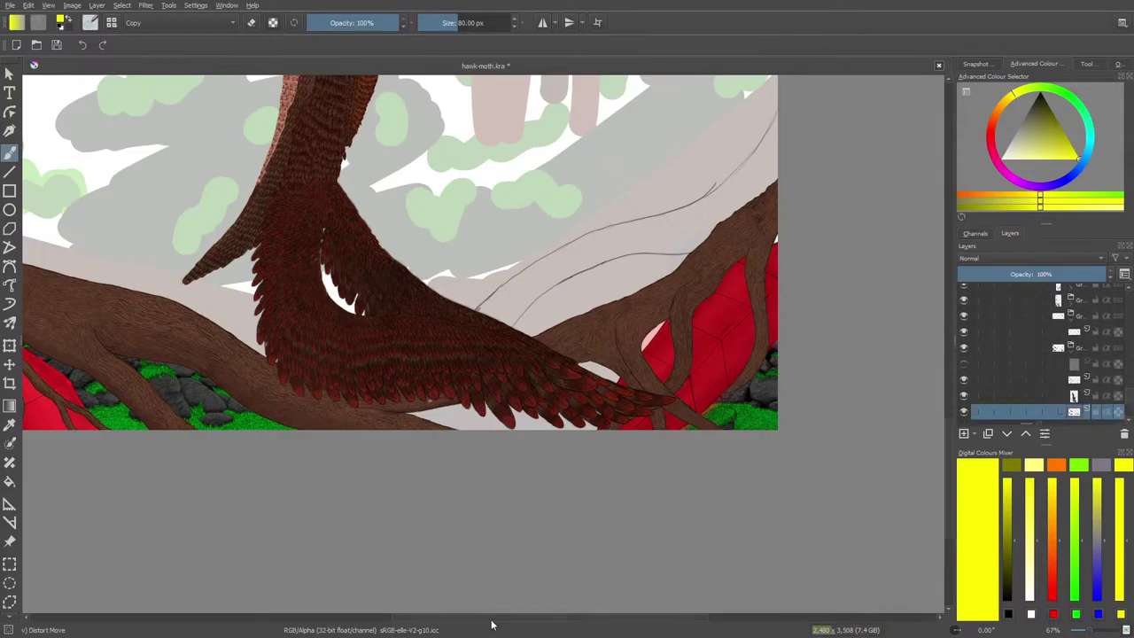
left_click_drag(489, 620, 243, 635)
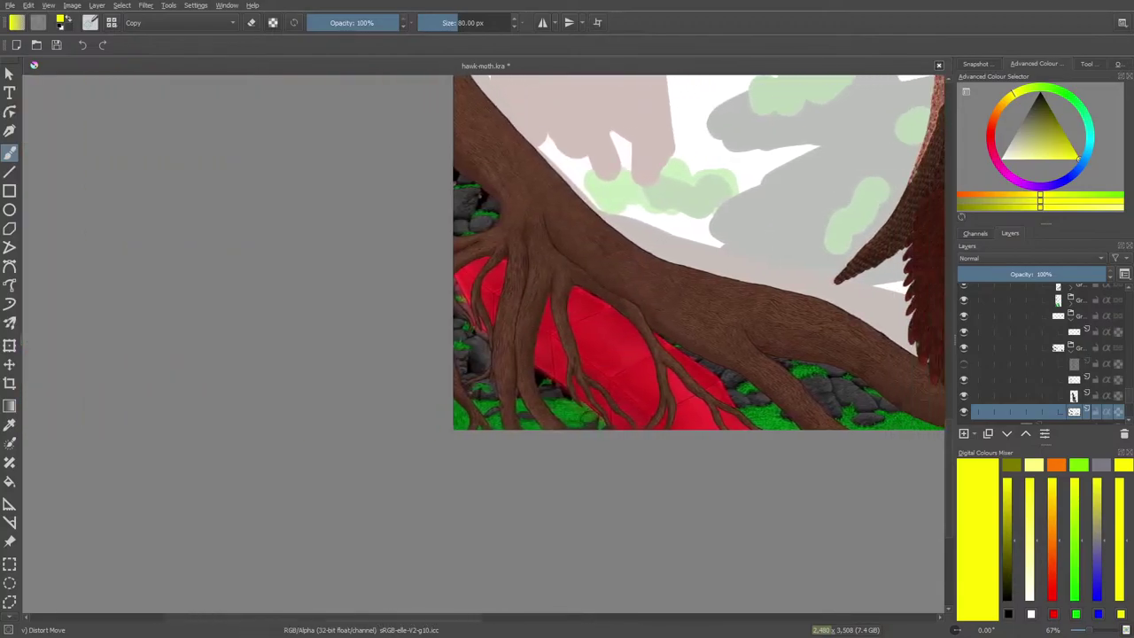
left_click(965, 348)
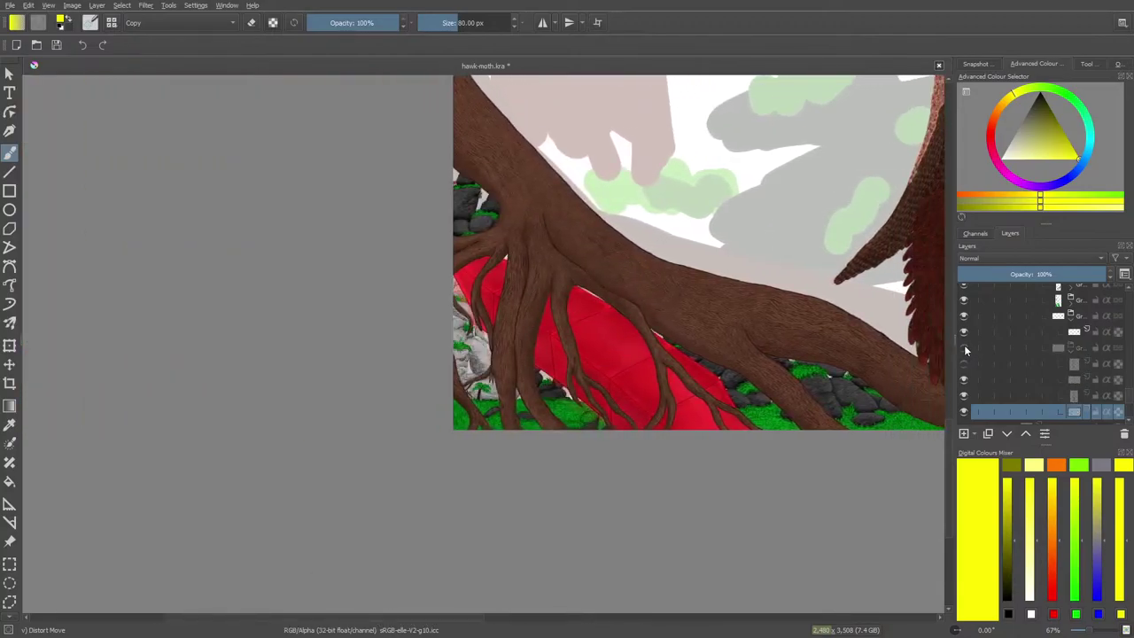
left_click(965, 348)
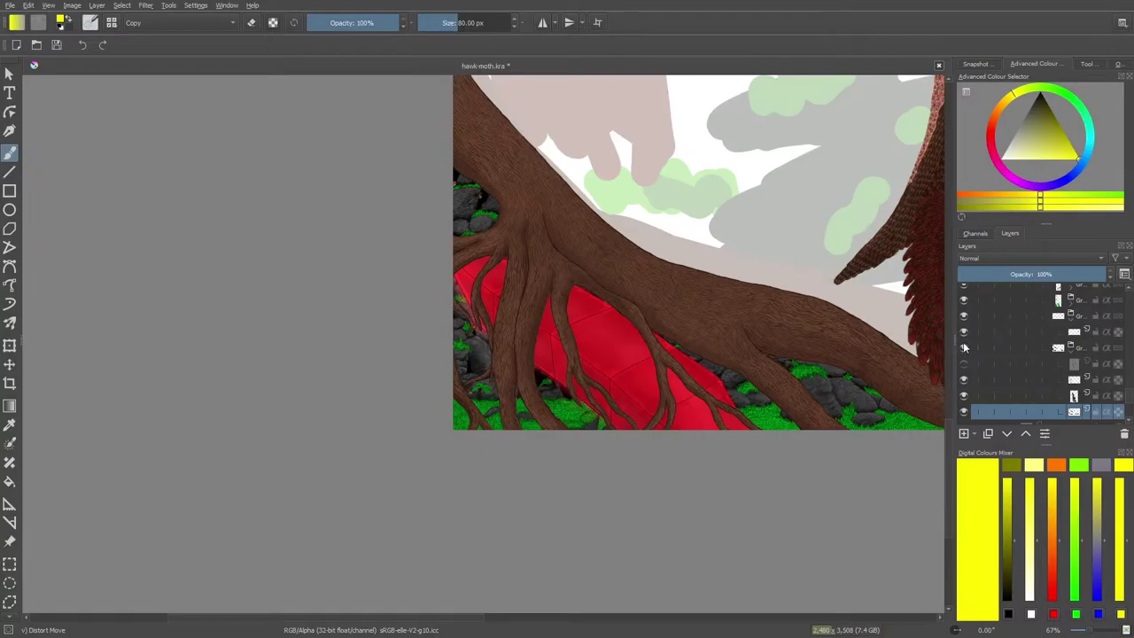
left_click(965, 349)
left_click(964, 347)
Hide and reshow the third and second subgroups of Group 247 to inspect what each contributes.
left_click(965, 317)
left_click(965, 316)
left_click(964, 301)
left_click(964, 301)
Toggle the visibility of Group 247 as a whole and of Group 241 to compare their effect on the rocks.
left_click_drag(1131, 400, 1132, 395)
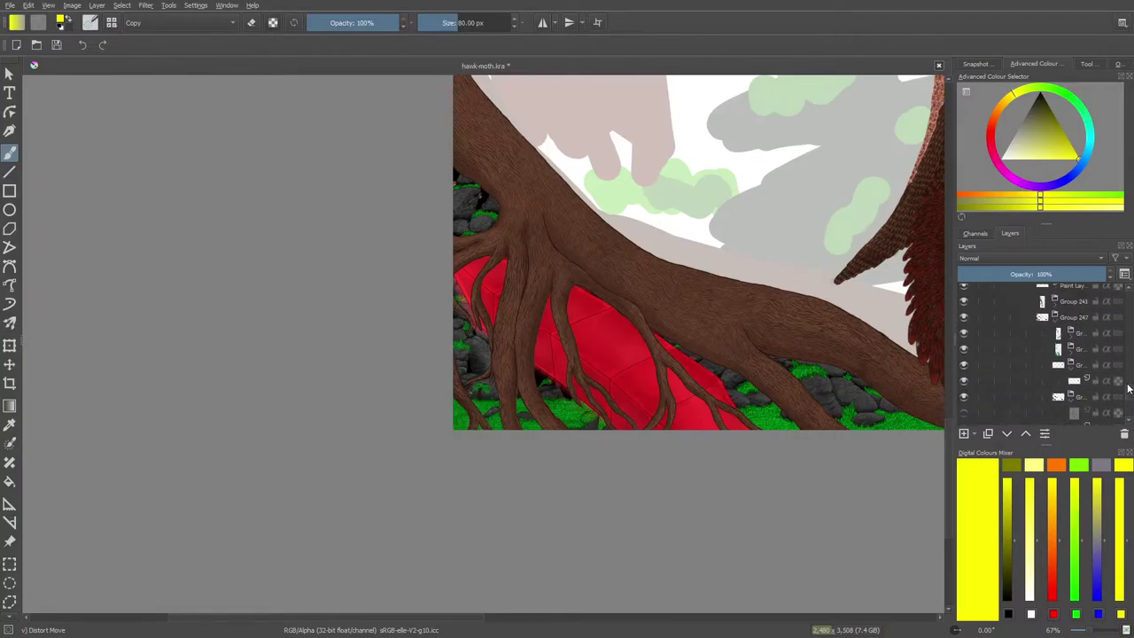
left_click(965, 316)
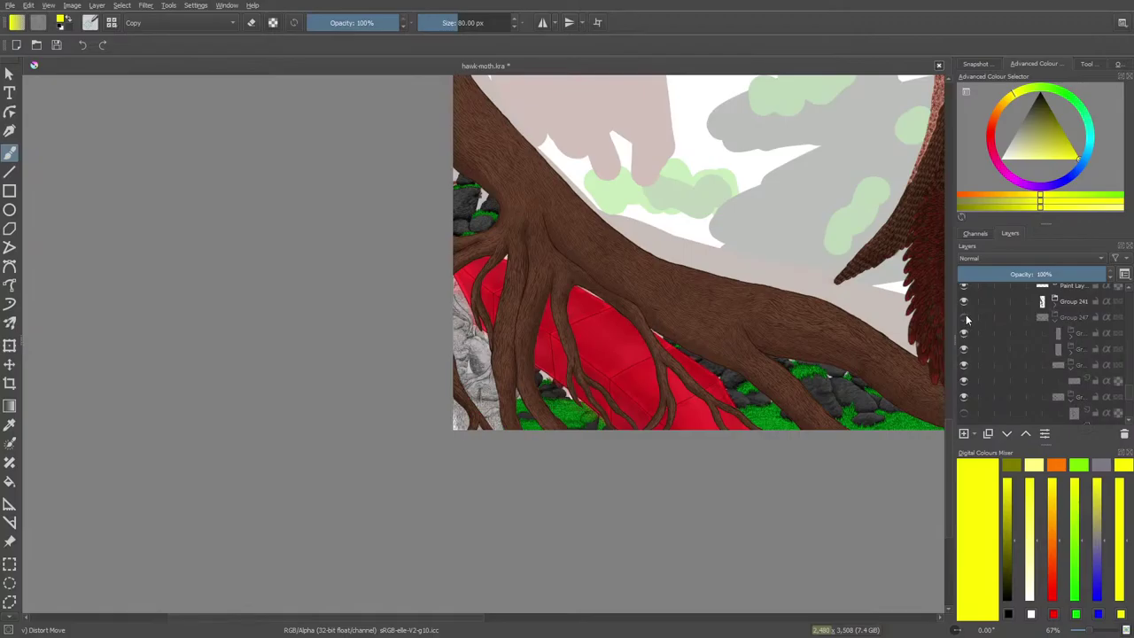
left_click(964, 317)
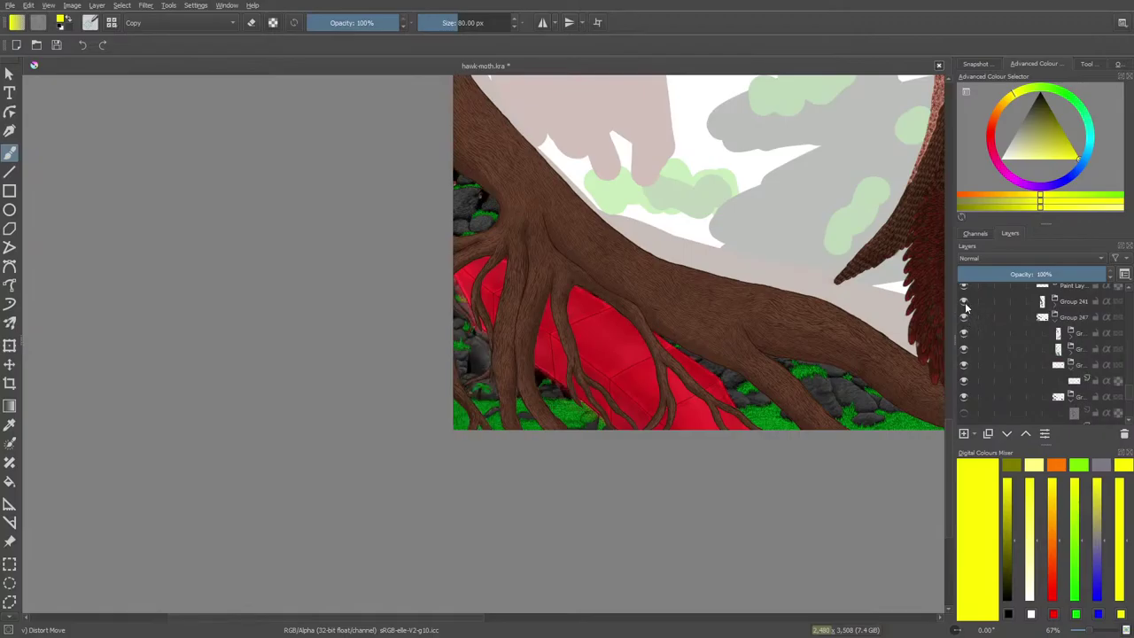
left_click(965, 302)
left_click(965, 303)
left_click(965, 302)
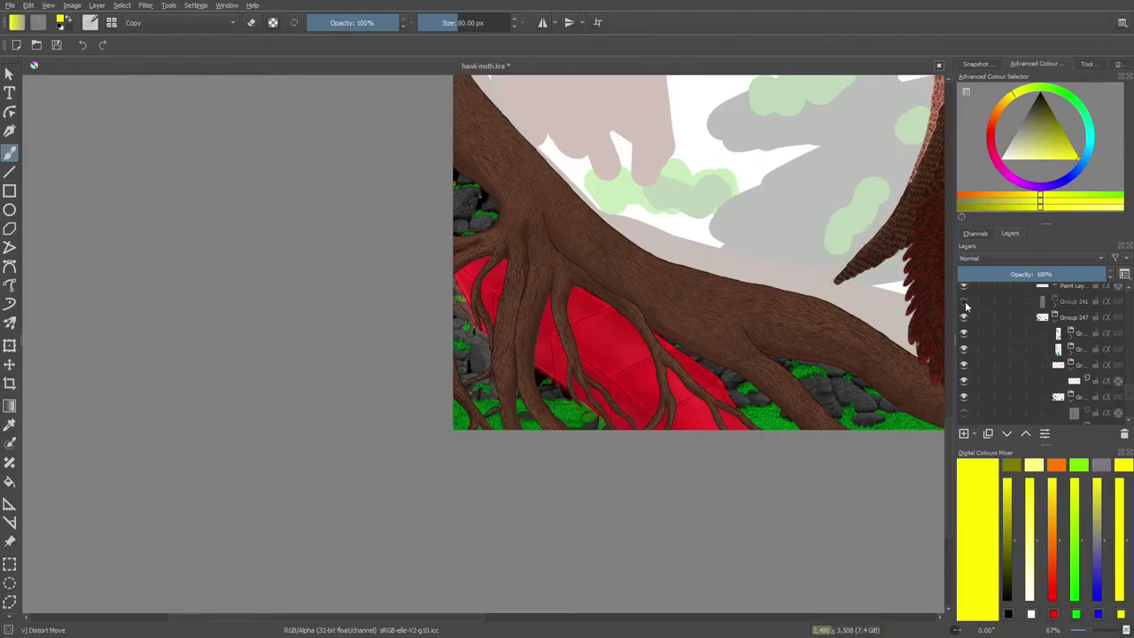
left_click(964, 302)
Hide and reshow Group 268 to examine its content, and look through the surrounding layers.
scroll(1125, 385, "up", 3)
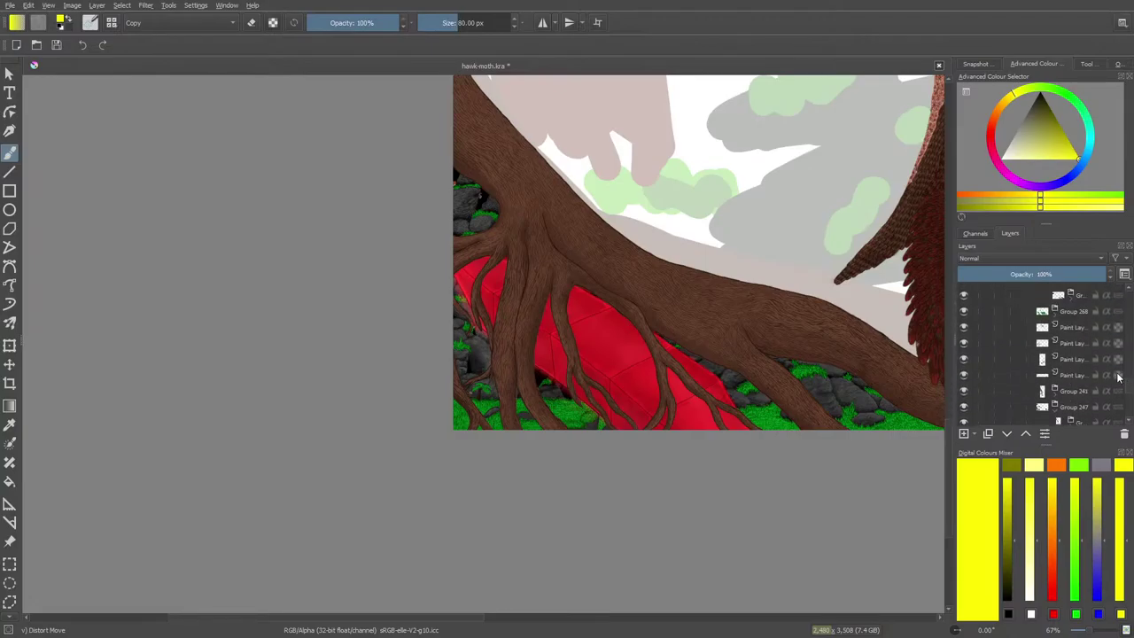
left_click(964, 311)
left_click(964, 311)
scroll(1130, 372, "up", 1)
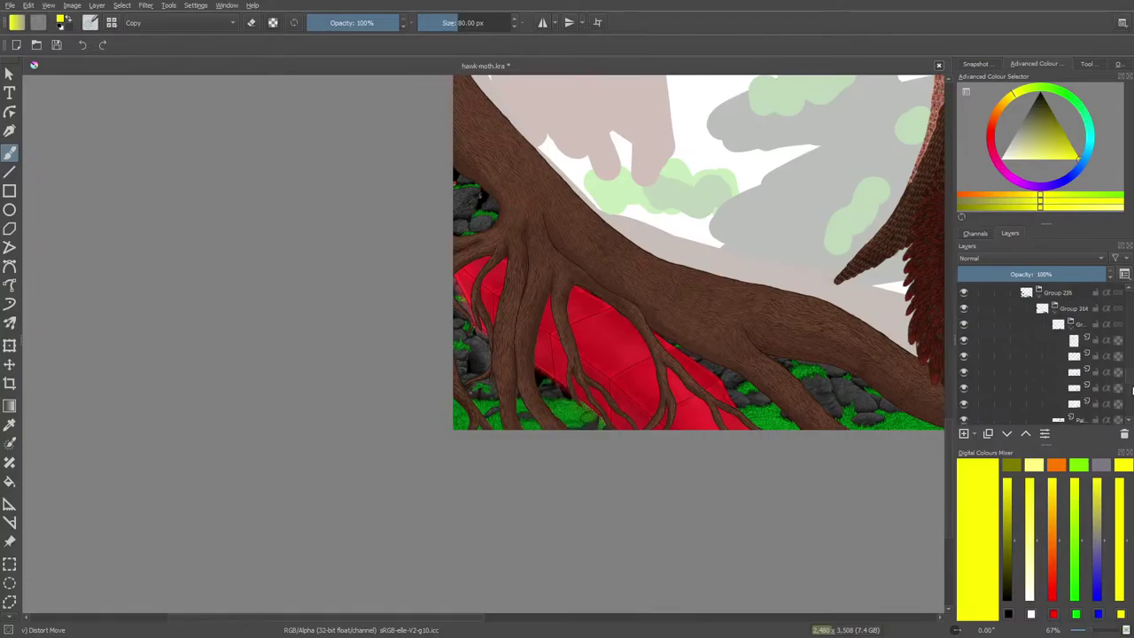
scroll(1131, 381, "down", 3)
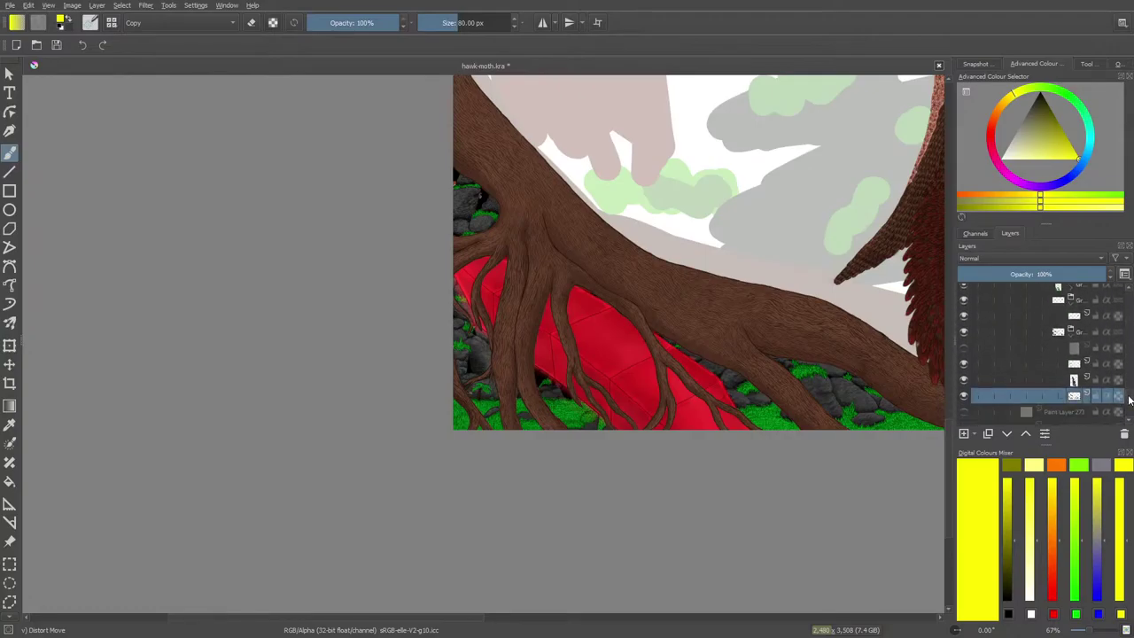
scroll(1130, 399, "up", 5)
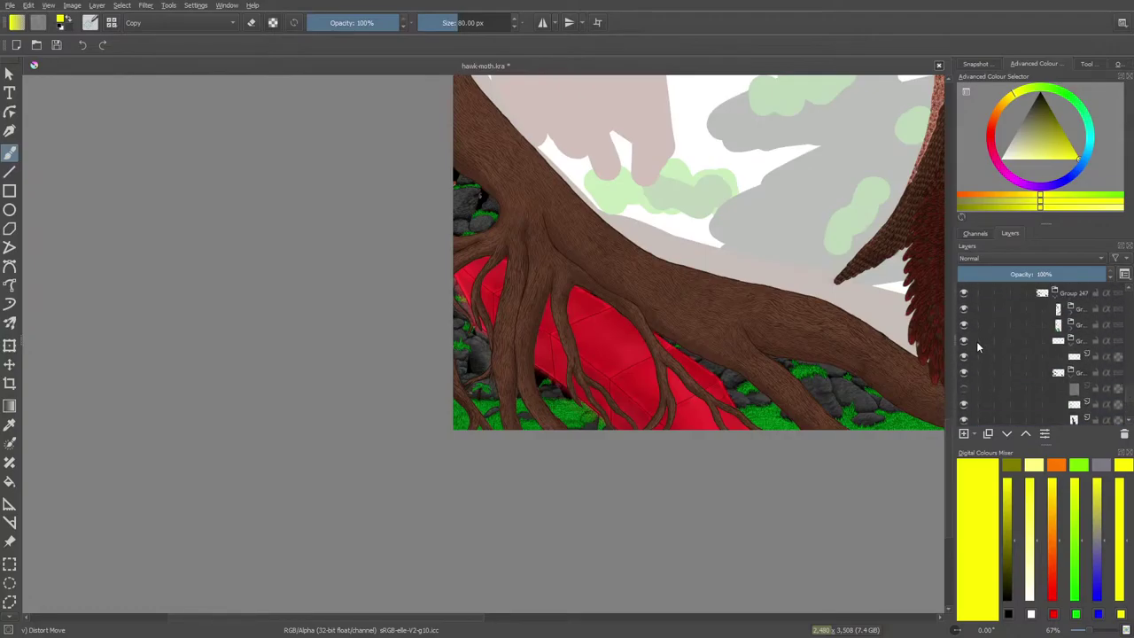
Hide and reshow the three upper subgroups of Group 247 one by one, and the whole group, to examine their content.
left_click(964, 343)
left_click(964, 341)
left_click(964, 325)
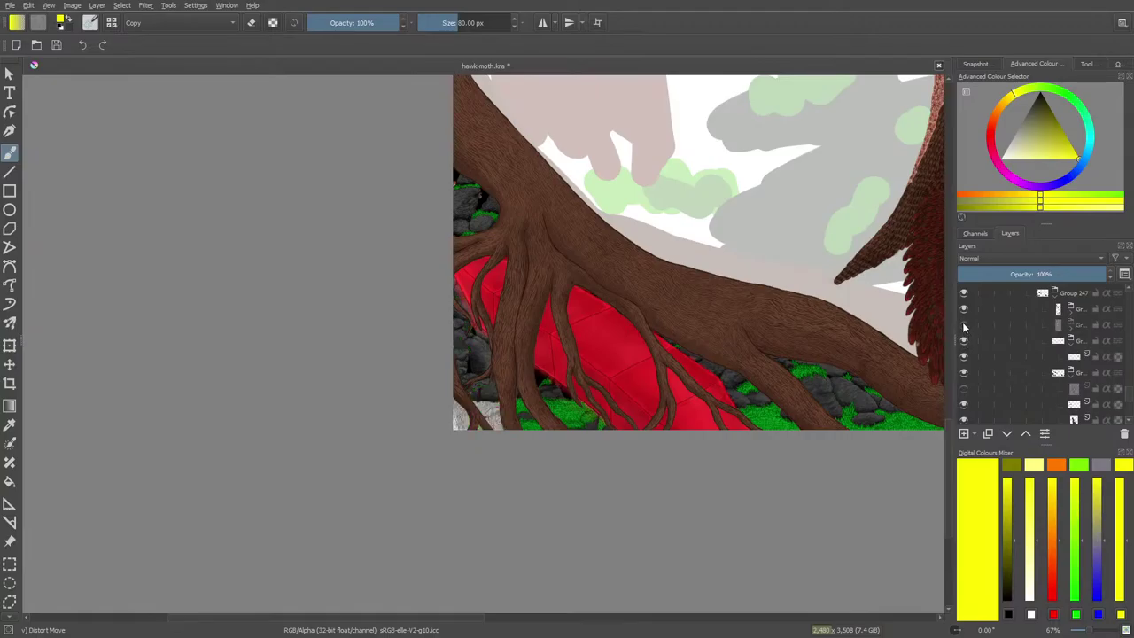
left_click(964, 325)
left_click(964, 310)
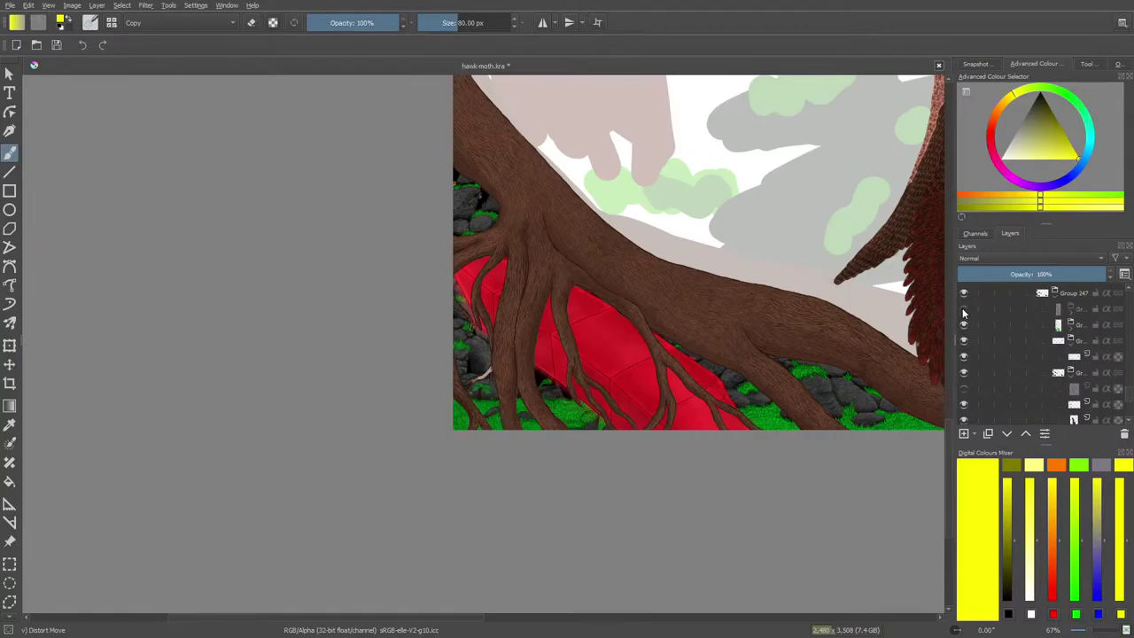
left_click(964, 309)
left_click(965, 293)
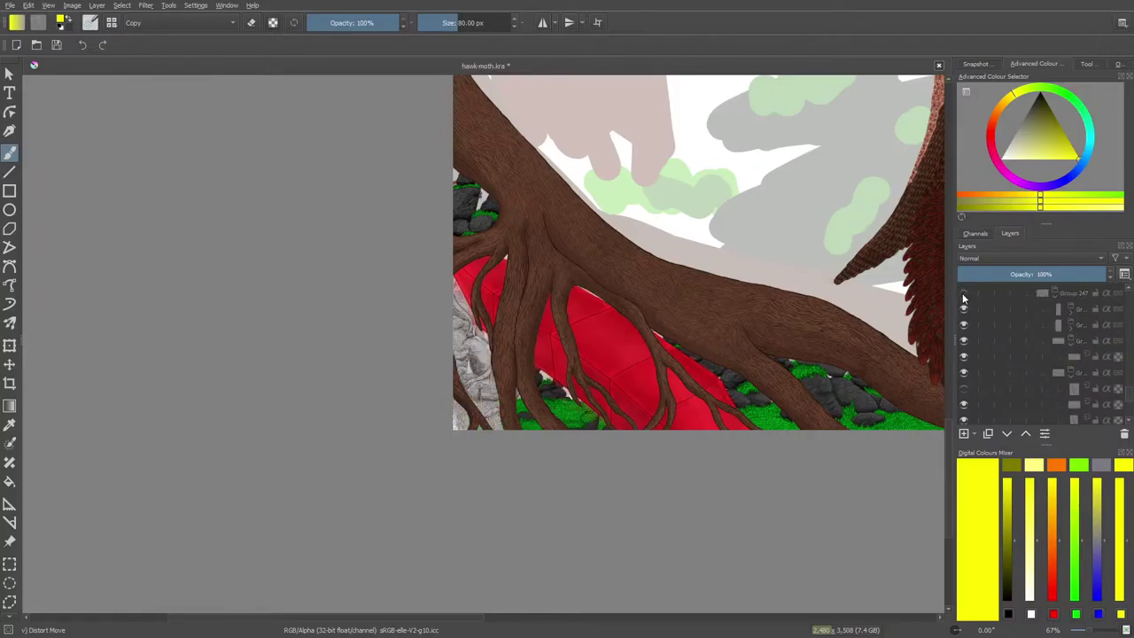
left_click(964, 293)
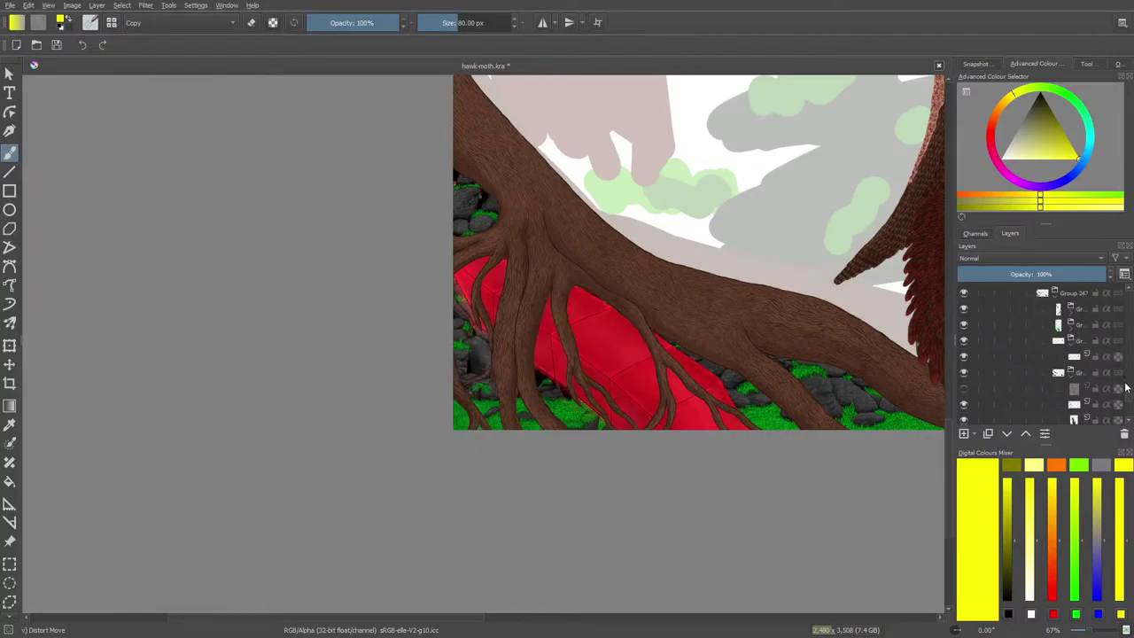
Hide and reshow Group 241 and Group 268 in turn to examine what each contributes to the ground.
scroll(1129, 390, "up", 3)
scroll(1129, 390, "up", 2)
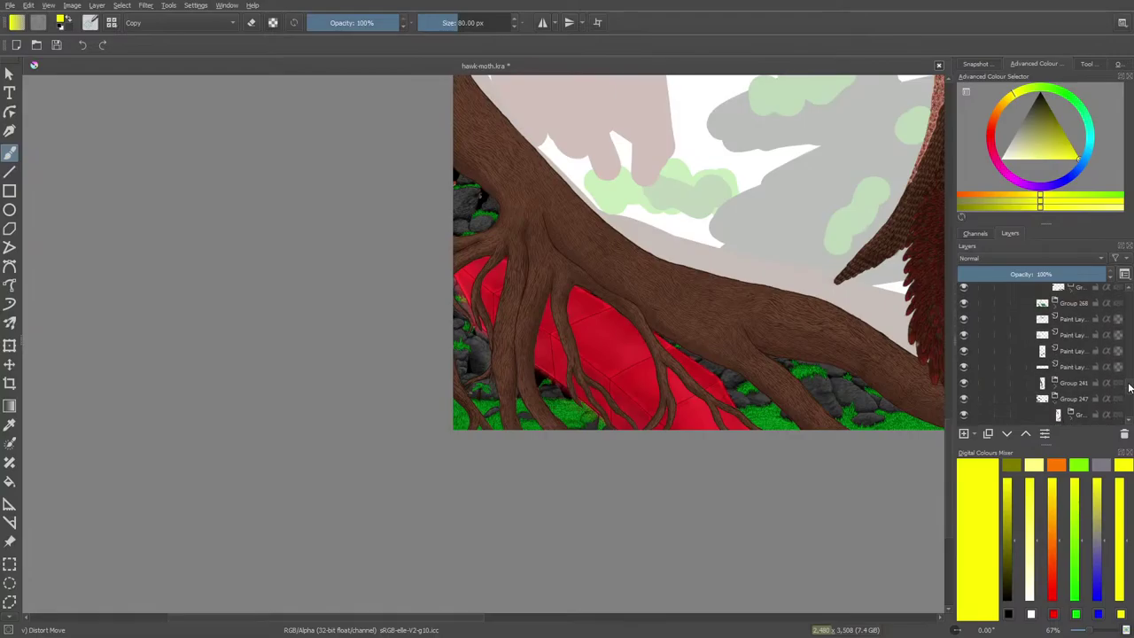
left_click(964, 383)
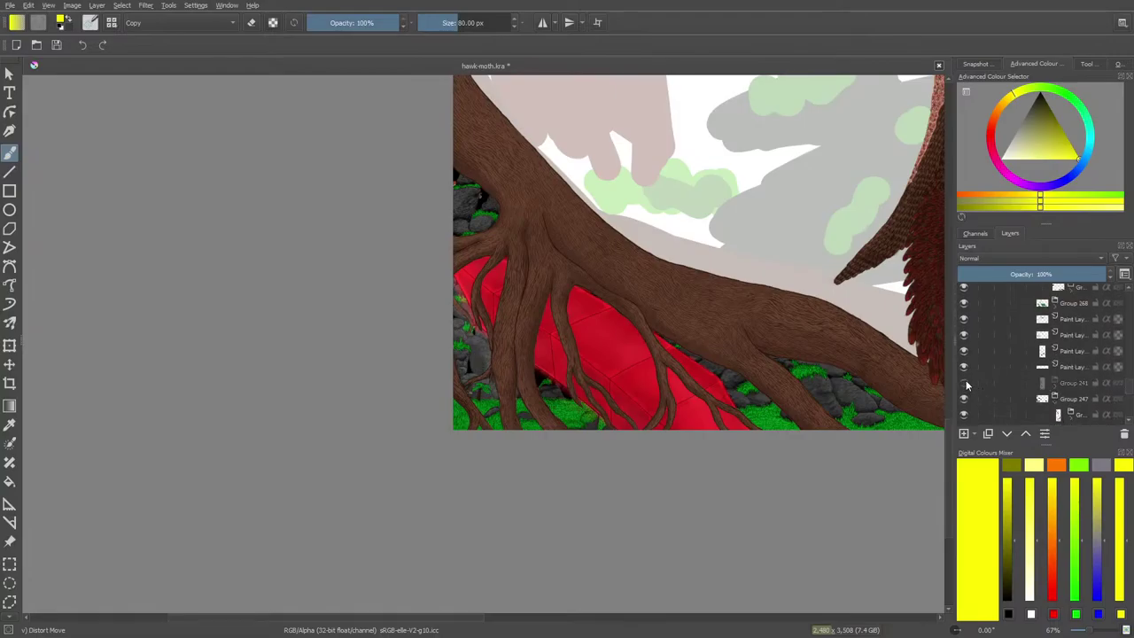
left_click(964, 383)
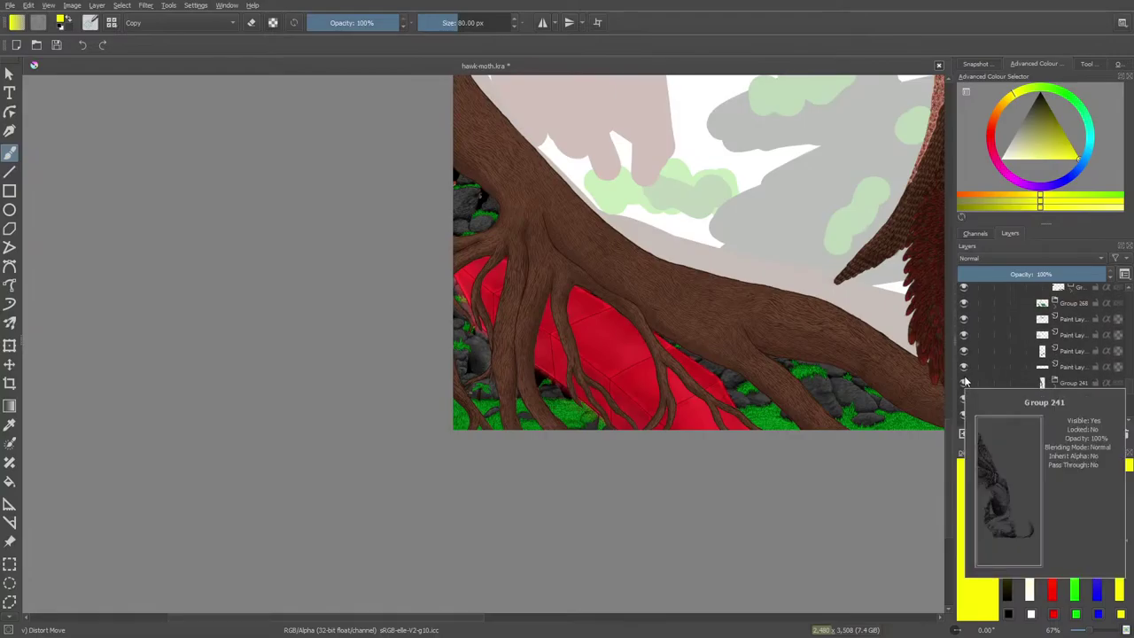
left_click(964, 304)
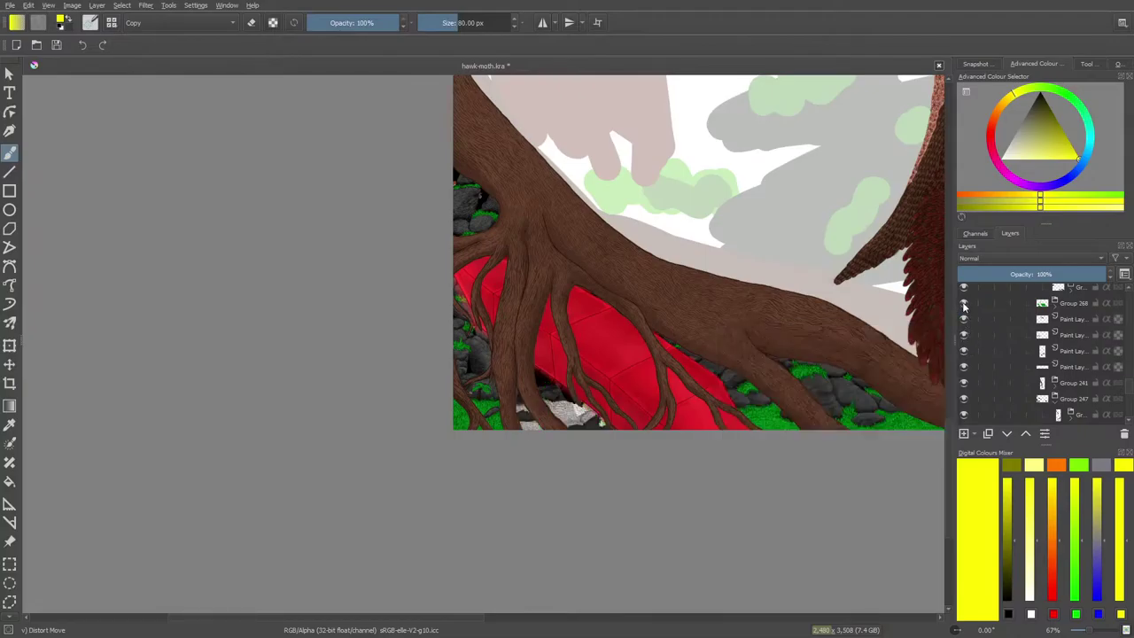
left_click(965, 305)
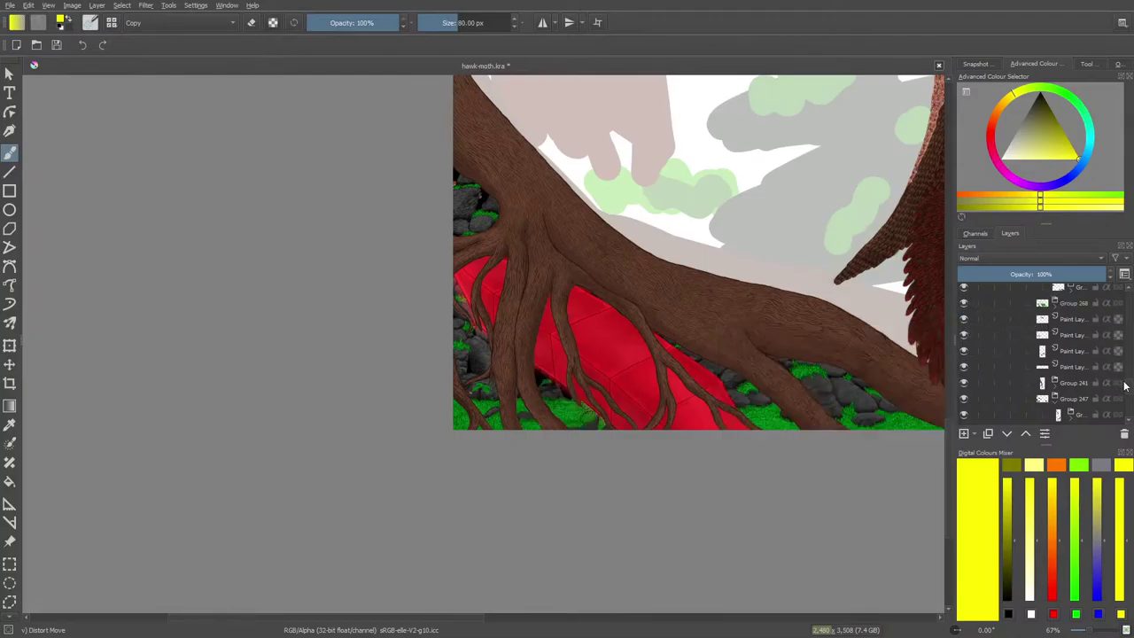
Hide and reshow the subgroup directly above Group 268, and expand it to inspect its layers.
scroll(1130, 385, "up", 3)
scroll(1129, 385, "up", 1)
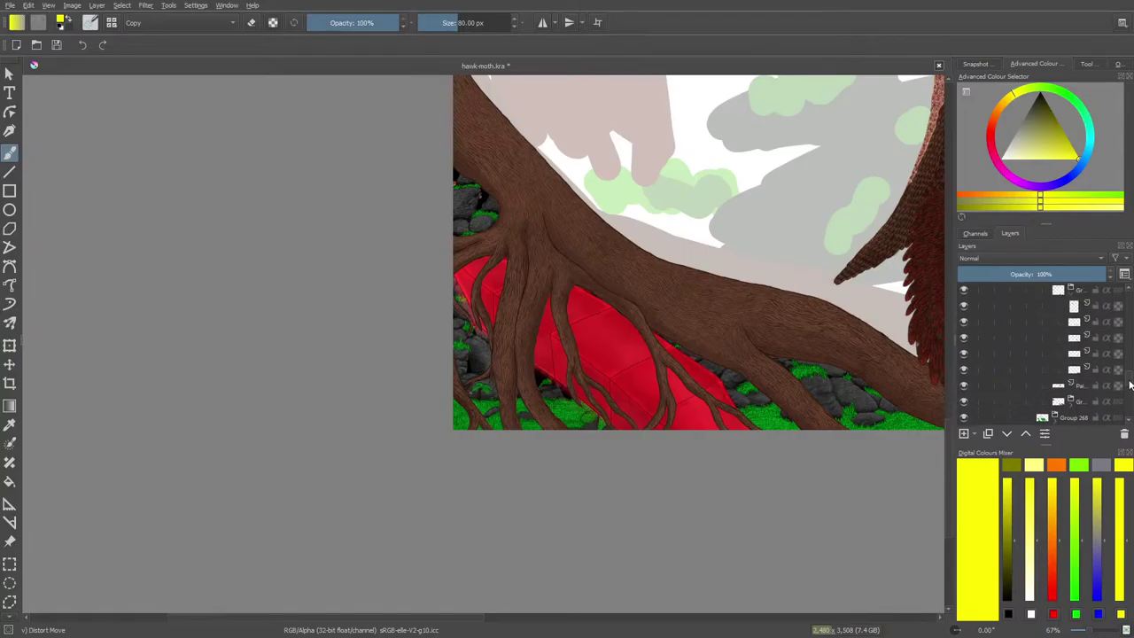
left_click(964, 395)
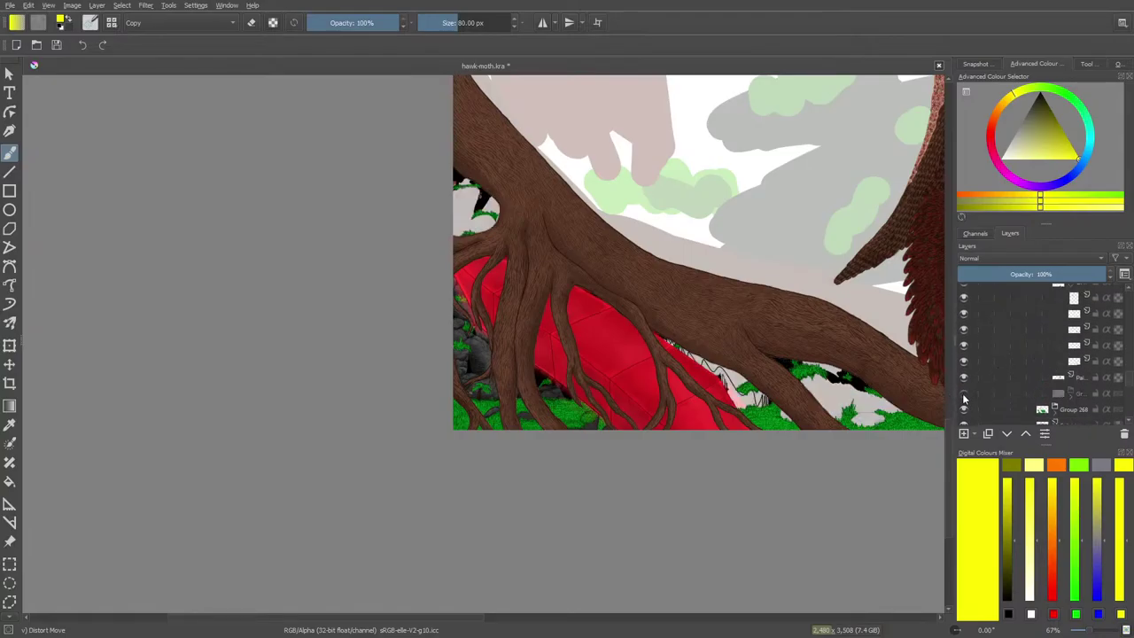
left_click(964, 395)
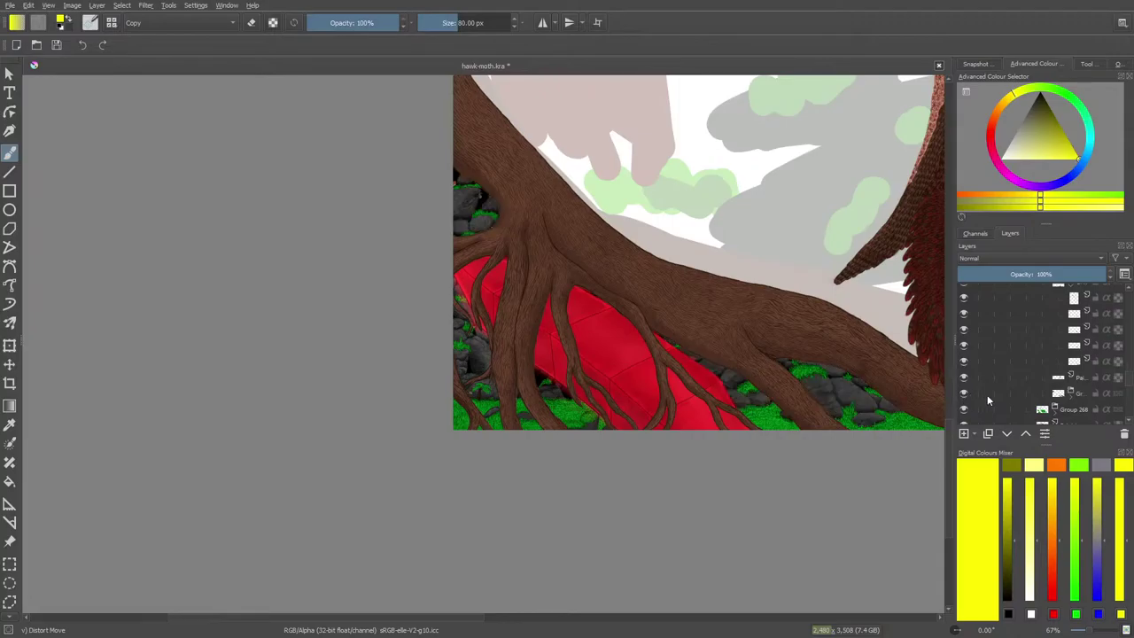
left_click(1070, 394)
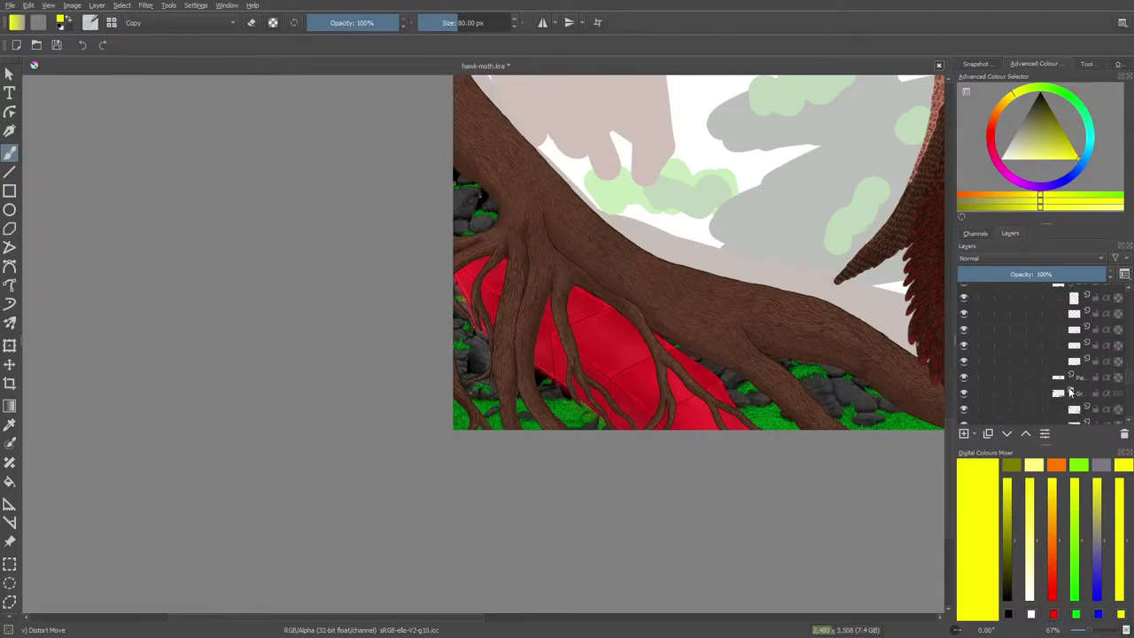
left_click(964, 396)
left_click(964, 395)
Hide and reshow the next subgroup further up the stack to check its content.
scroll(1127, 379, "up", 1)
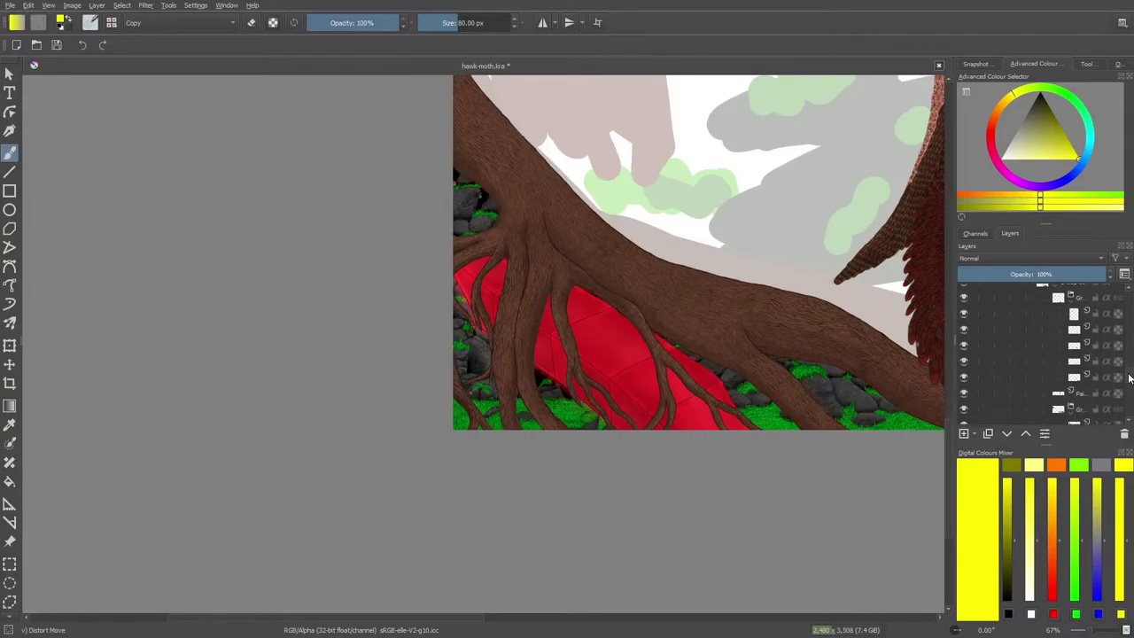
left_click(964, 302)
left_click(966, 305)
Check the top layer of the subgroup above Group 268 by toggling its visibility, and add a new paint layer above it.
left_click_drag(1130, 379, 1129, 389)
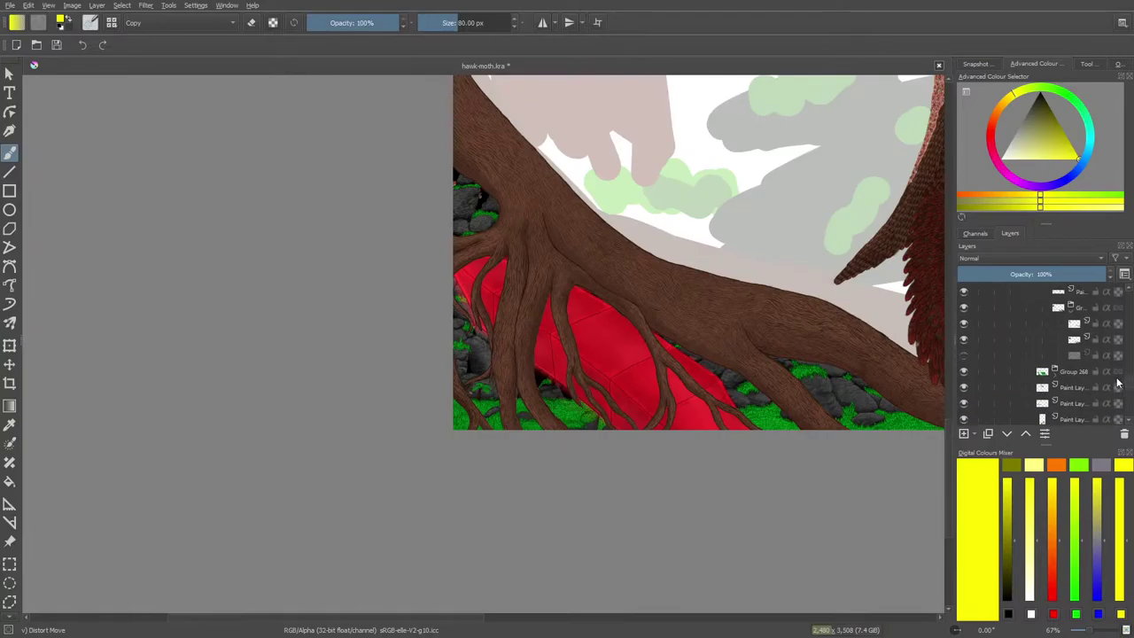
left_click(964, 325)
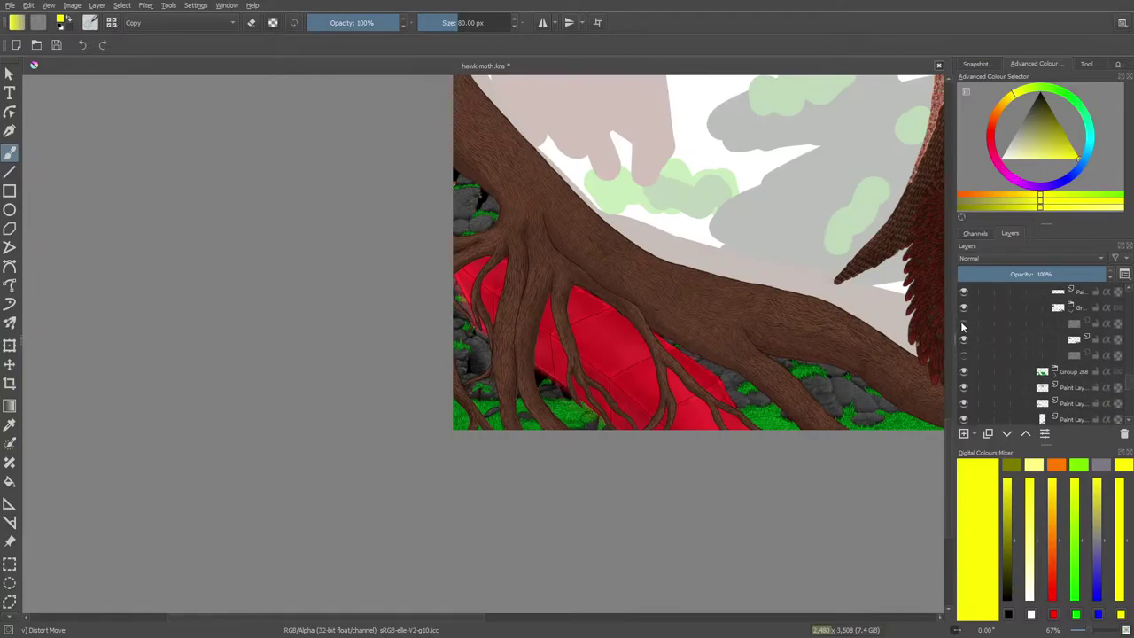
left_click(964, 325)
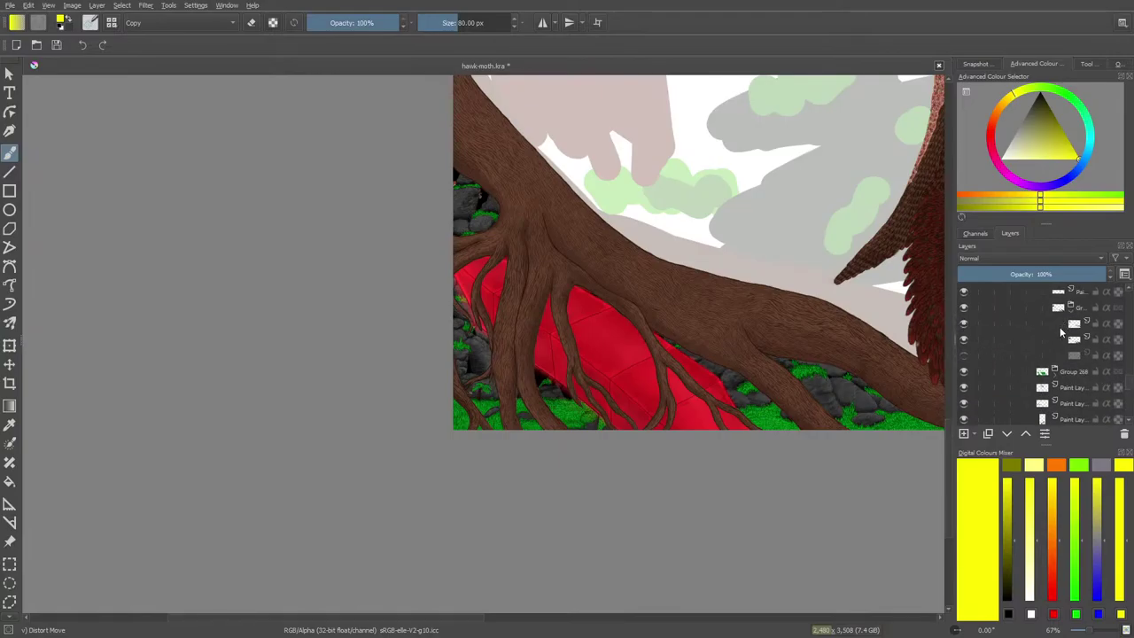
left_click(1057, 327)
left_click(964, 433)
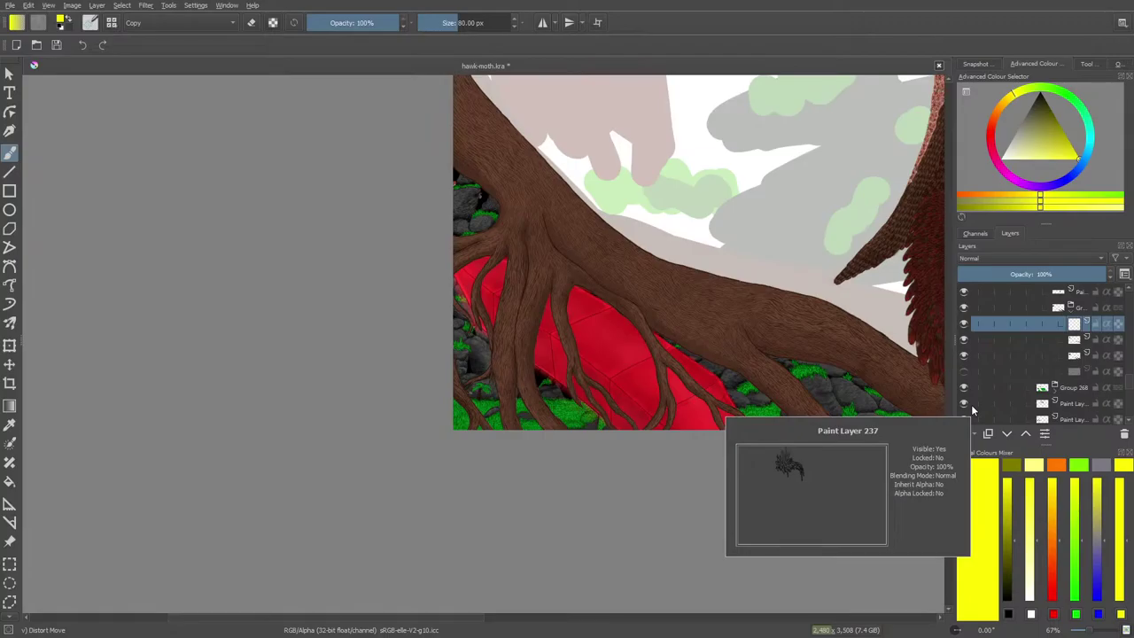
Set the painting colour to black.
right_click(257, 514)
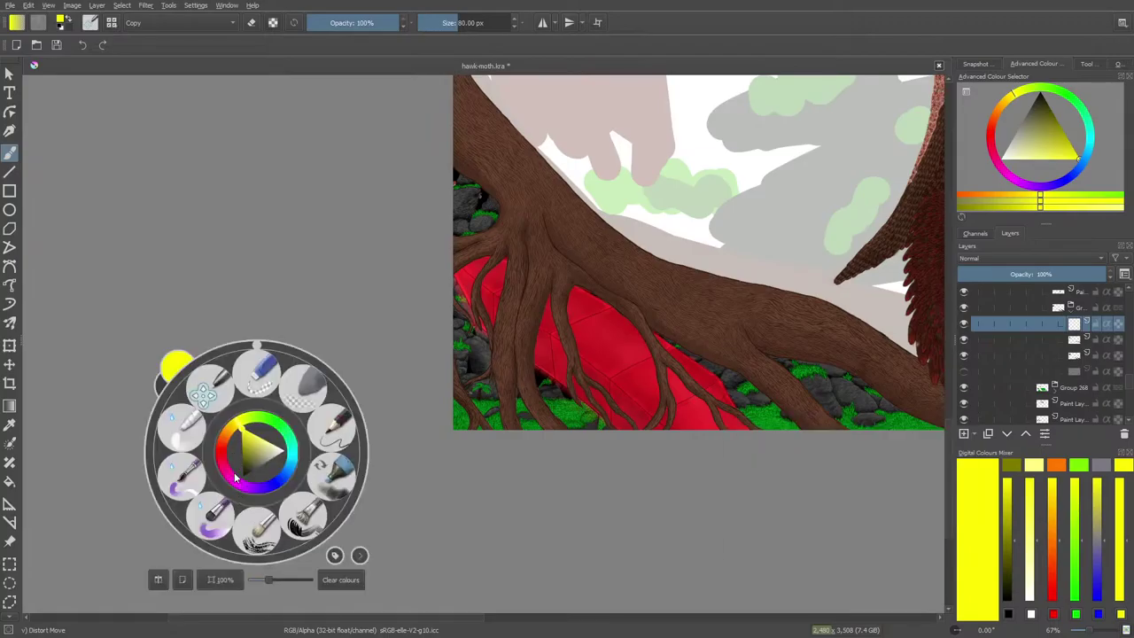
left_click_drag(240, 431, 244, 486)
right_click(216, 437)
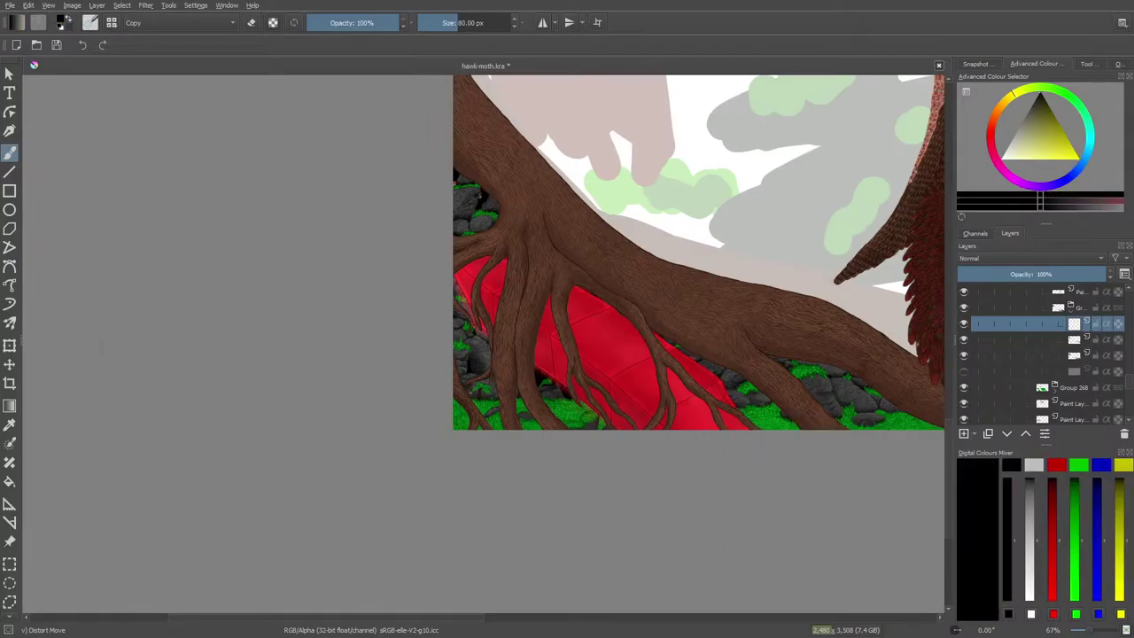
Choose the d) Ink-3 Gpen brush preset for drawing.
left_click(90, 22)
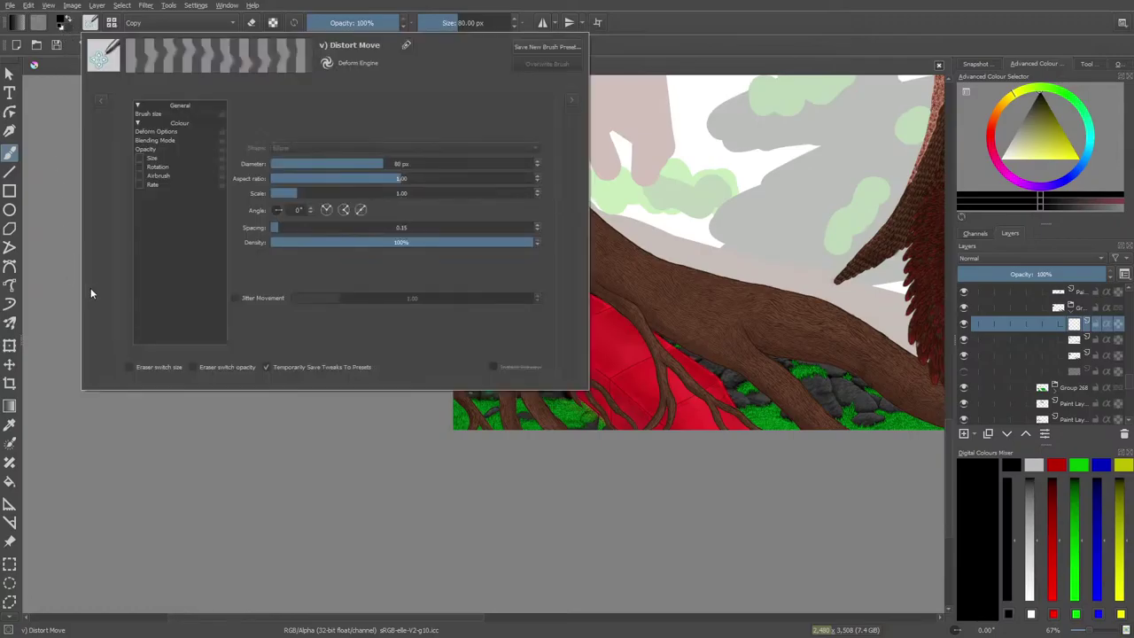
left_click(100, 102)
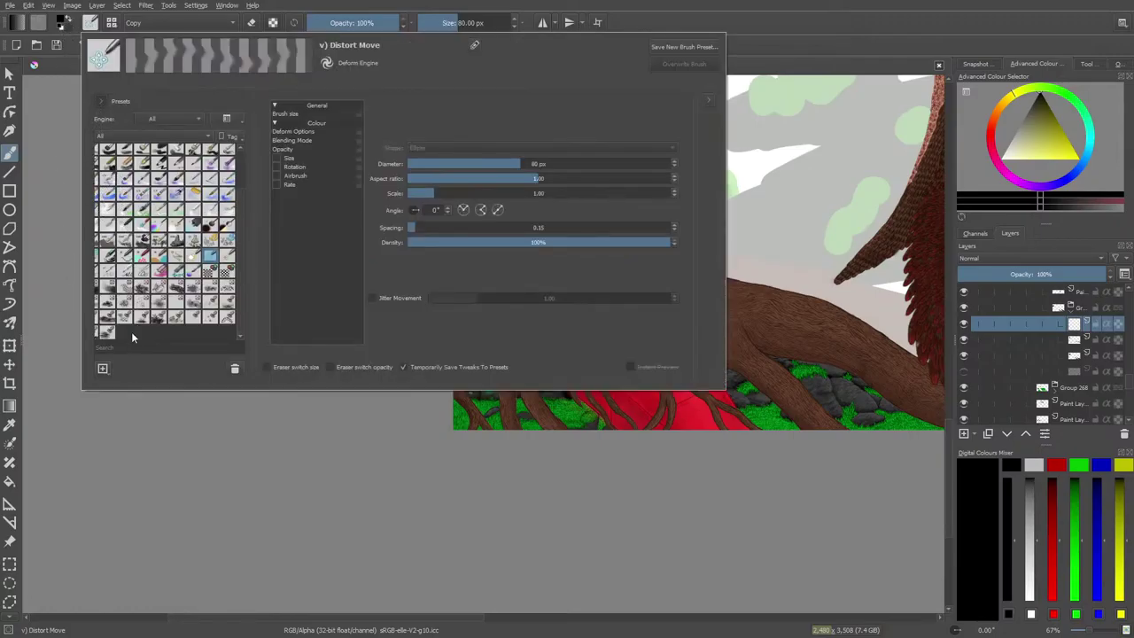
left_click(105, 195)
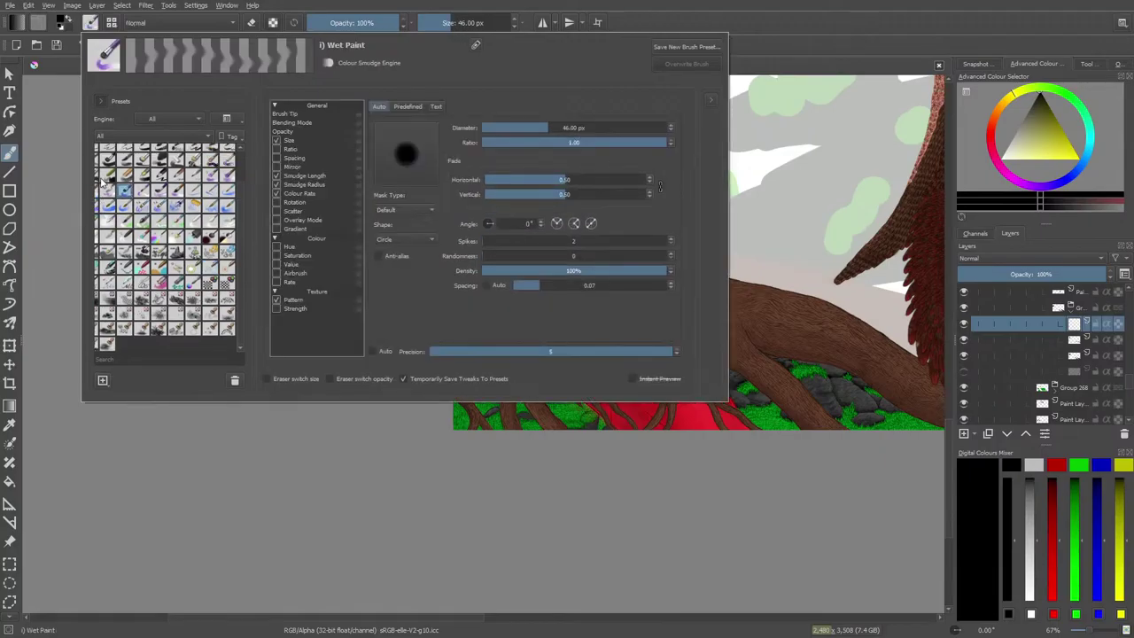
left_click(96, 174)
left_click(97, 178)
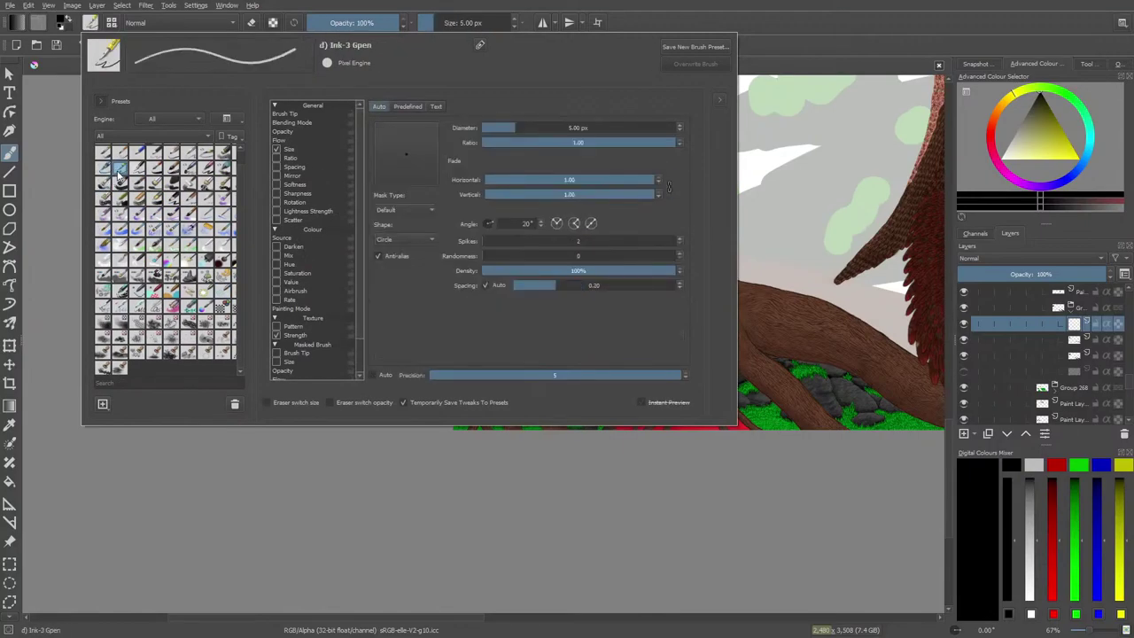
right_click(50, 172)
right_click(39, 155)
right_click(69, 186)
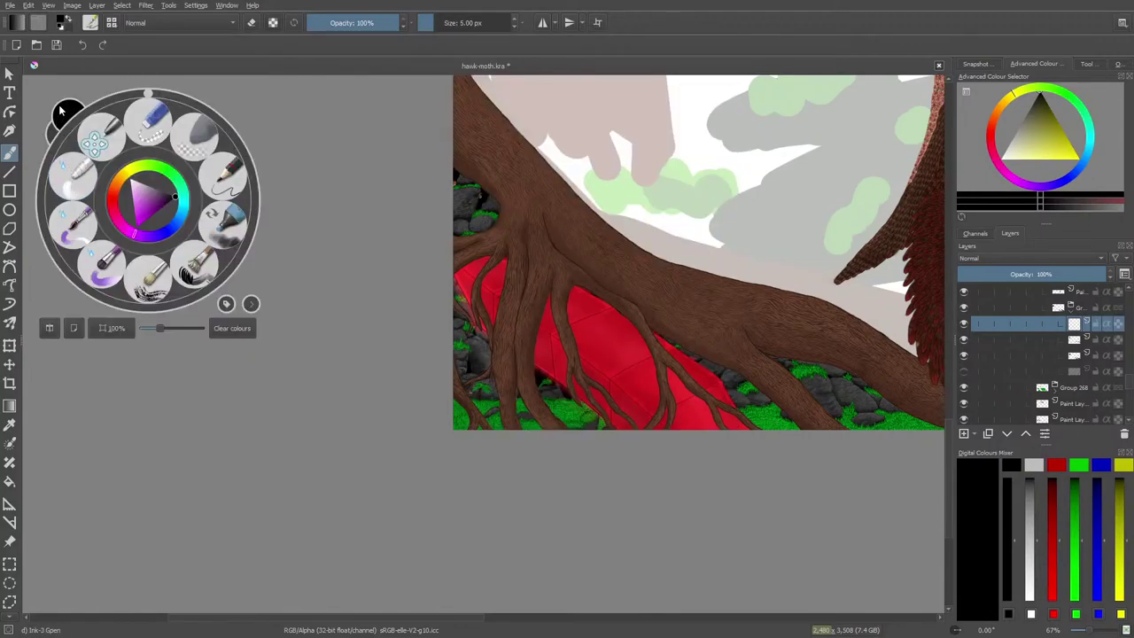
right_click(248, 307)
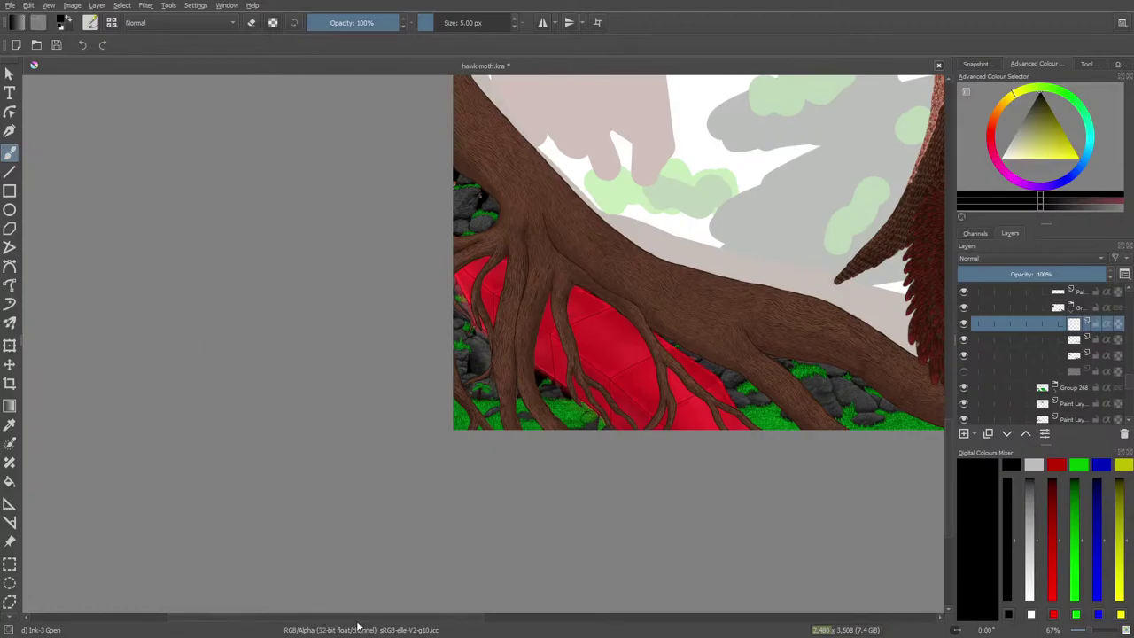
Sketch rough curved rock outlines in the empty gaps beneath the wing feathers and between the wing and the right-hand root.
left_click_drag(394, 619, 651, 617)
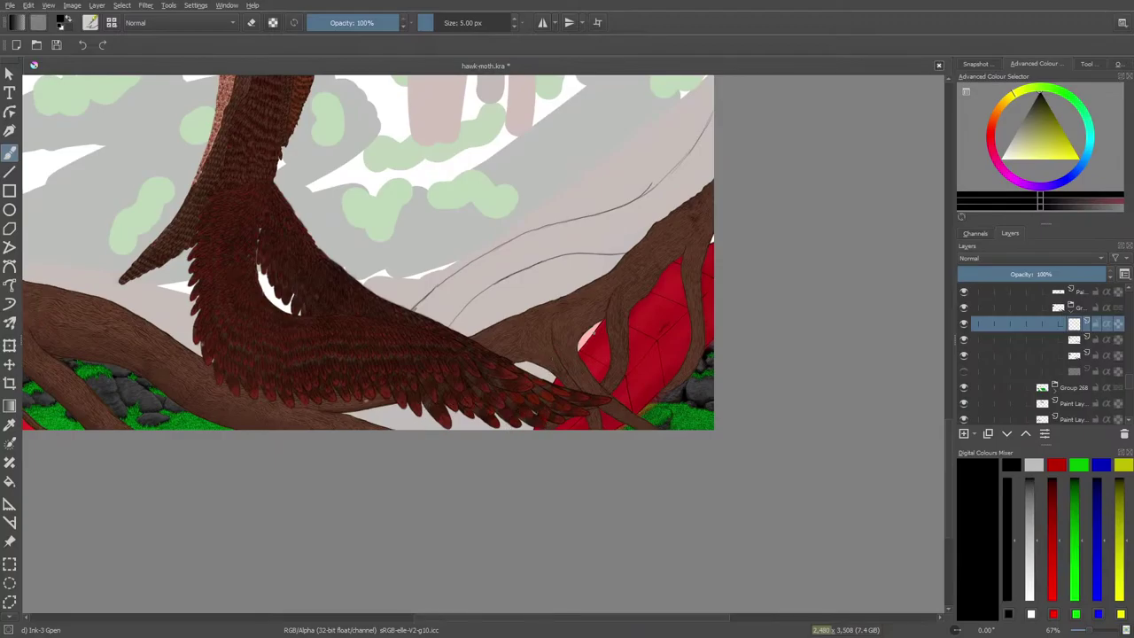
left_click_drag(478, 620, 421, 608)
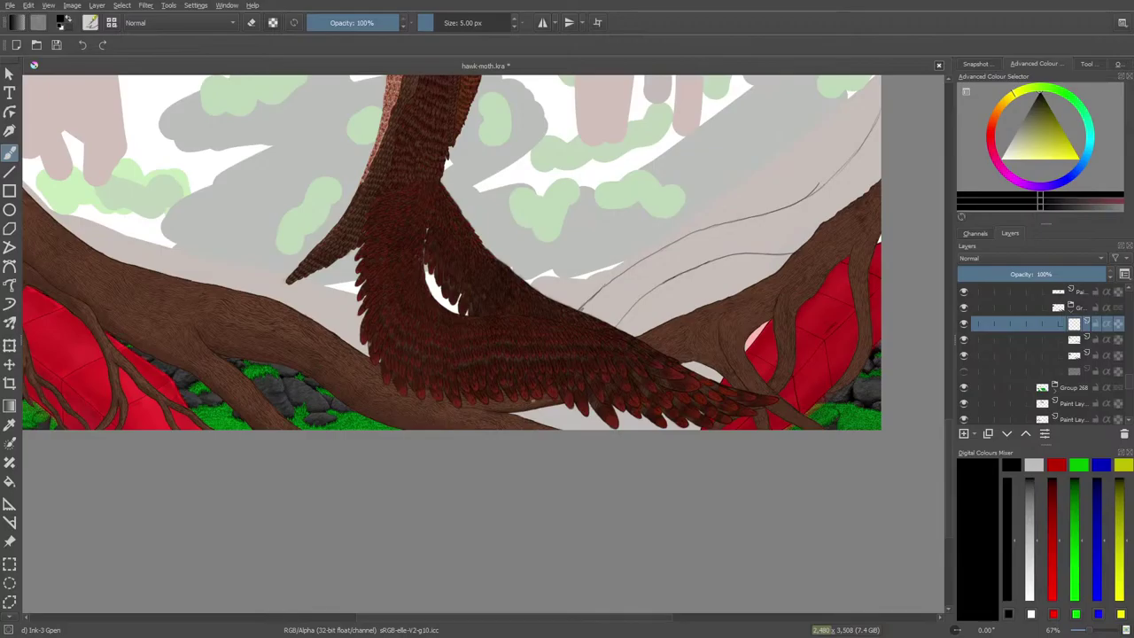
left_click(1090, 631)
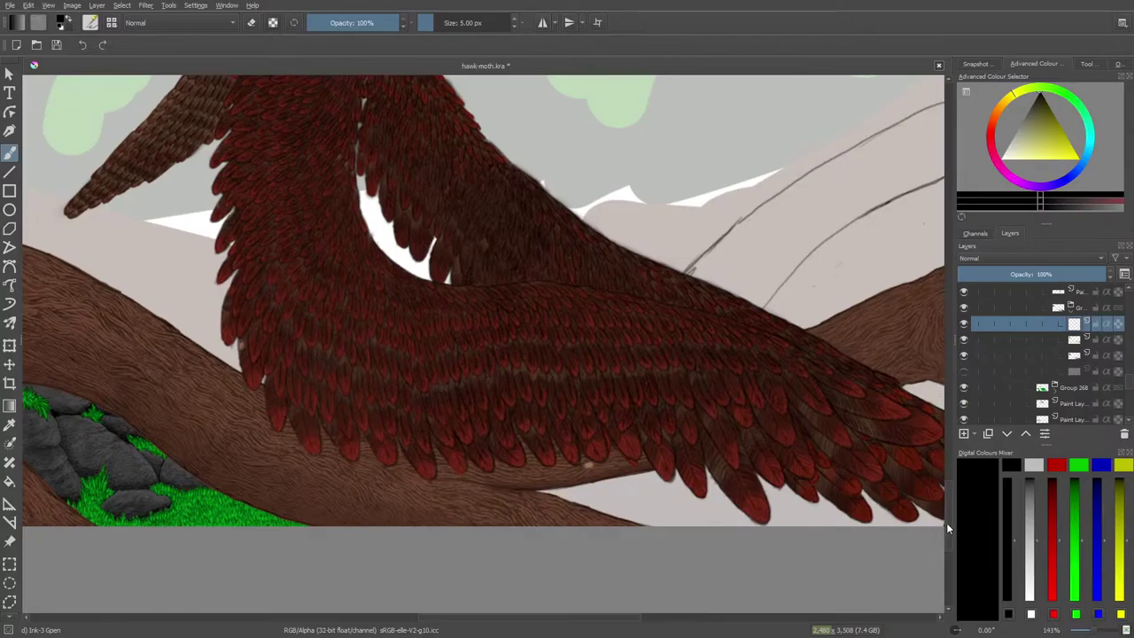
scroll(948, 516, "down", 2)
left_click_drag(495, 618, 551, 615)
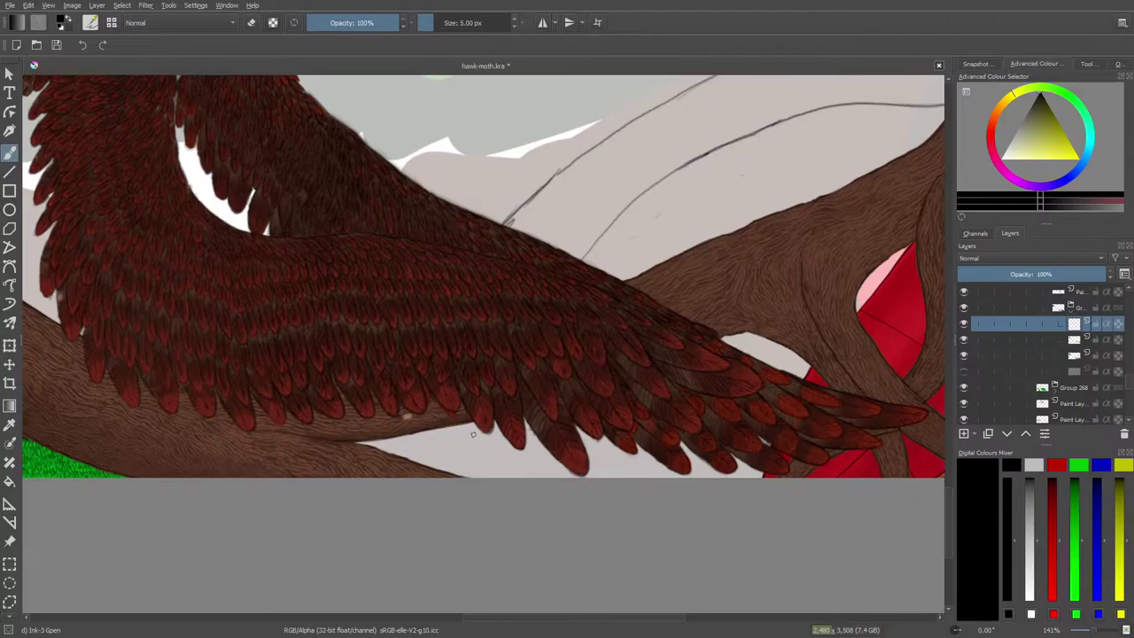
left_click_drag(452, 441, 475, 424)
left_click_drag(525, 475, 543, 459)
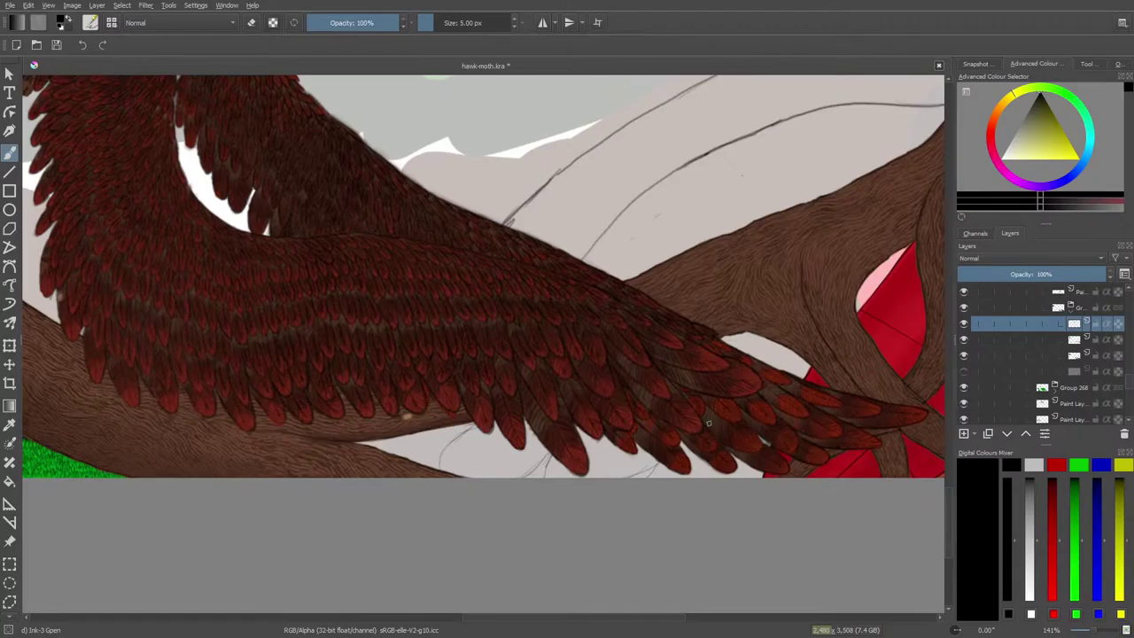
left_click_drag(709, 423, 705, 428)
mouse_move(797, 364)
left_mouse_down()
mouse_move(747, 366)
mouse_move(790, 379)
mouse_move(784, 389)
mouse_move(805, 353)
mouse_move(795, 375)
mouse_move(751, 352)
left_mouse_up()
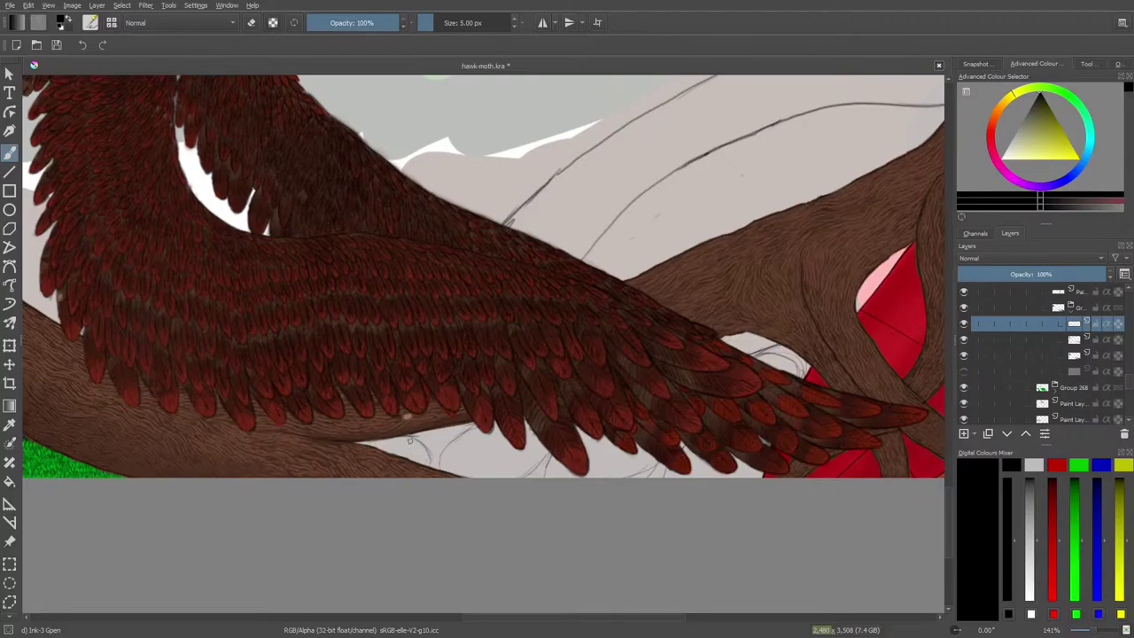
Erase the sketched lines beneath the wing feathers with the Eraser Circle brush, and return to the ink pen.
mouse_move(497, 620)
left_mouse_down()
mouse_move(331, 629)
mouse_move(516, 636)
mouse_move(492, 635)
left_mouse_up()
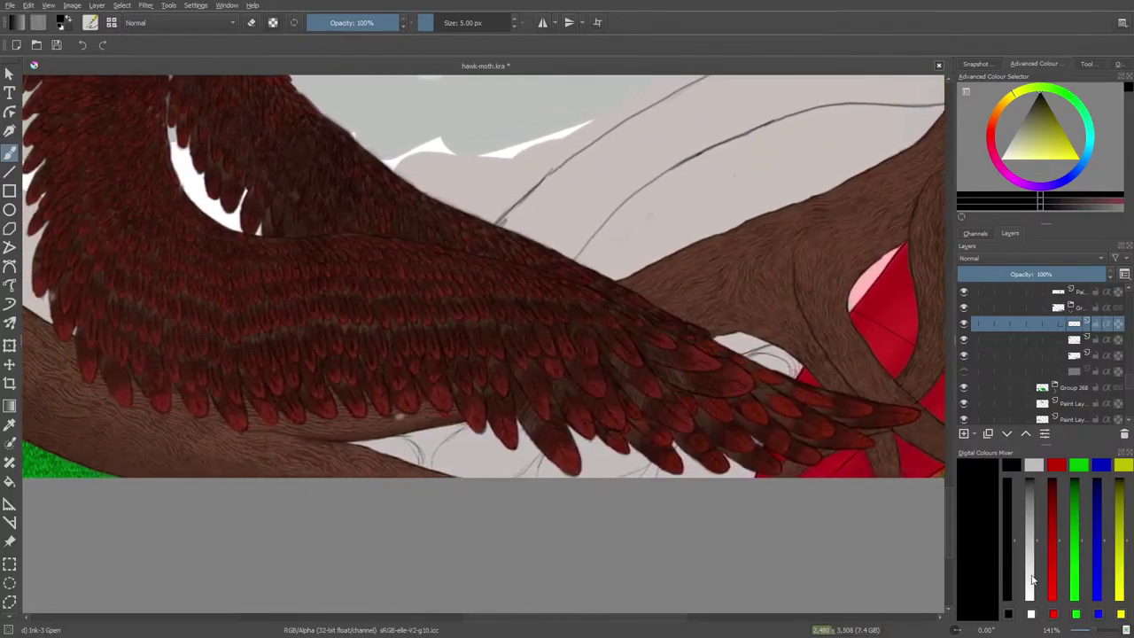
left_click_drag(1093, 631, 1096, 631)
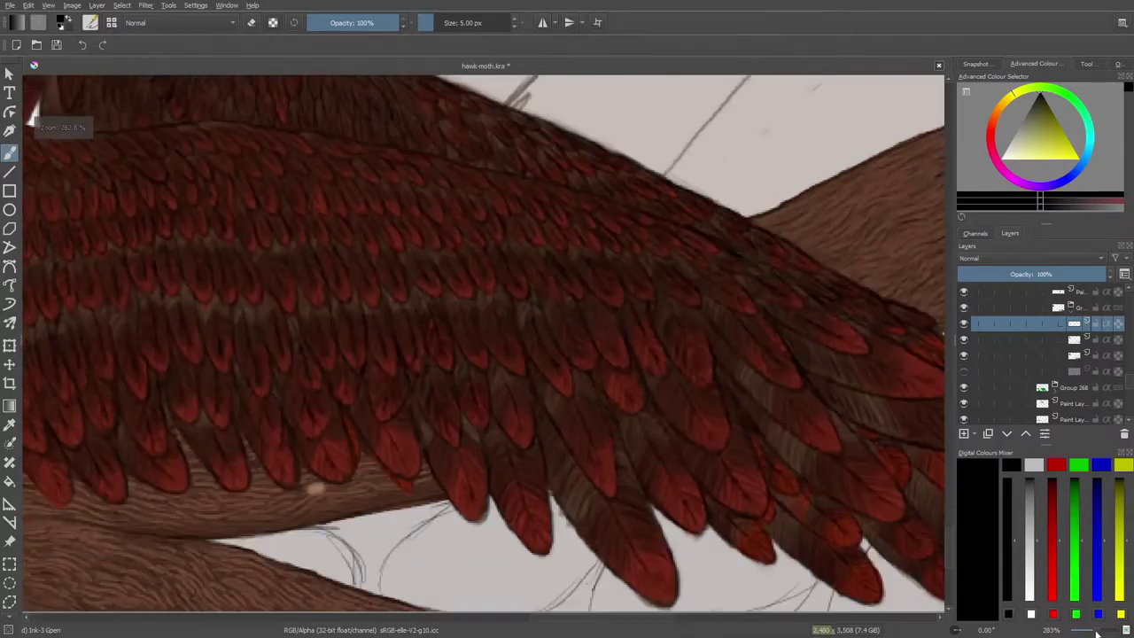
left_click_drag(949, 548, 950, 559)
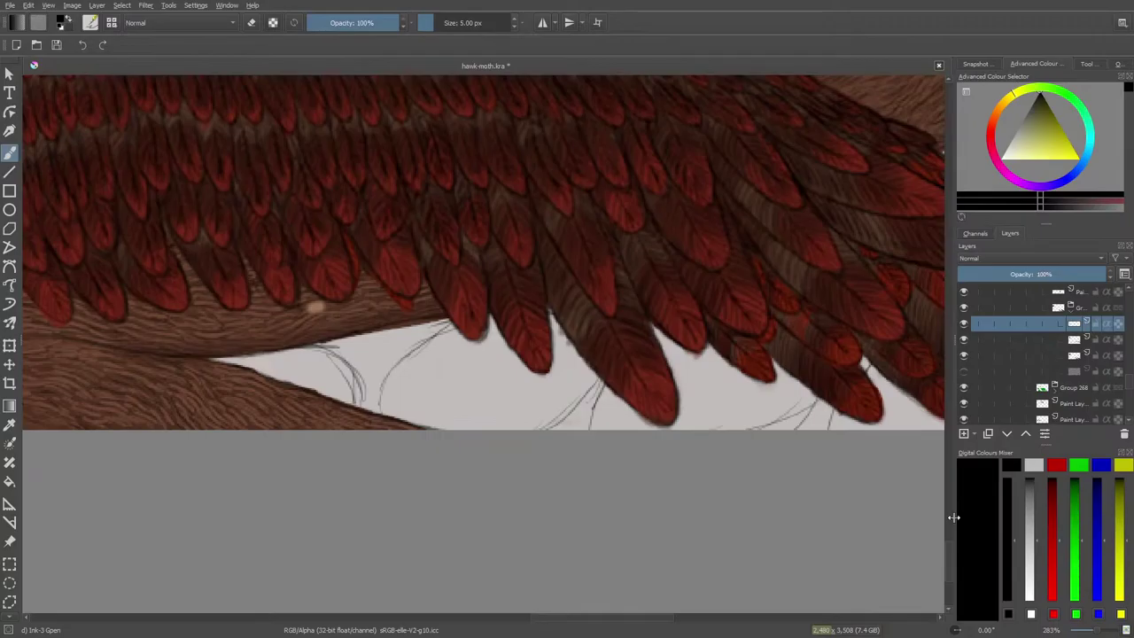
key("e")
mouse_move(297, 355)
left_mouse_down()
mouse_move(354, 372)
mouse_move(397, 354)
mouse_move(650, 408)
mouse_move(647, 328)
mouse_move(884, 355)
mouse_move(864, 345)
left_mouse_up()
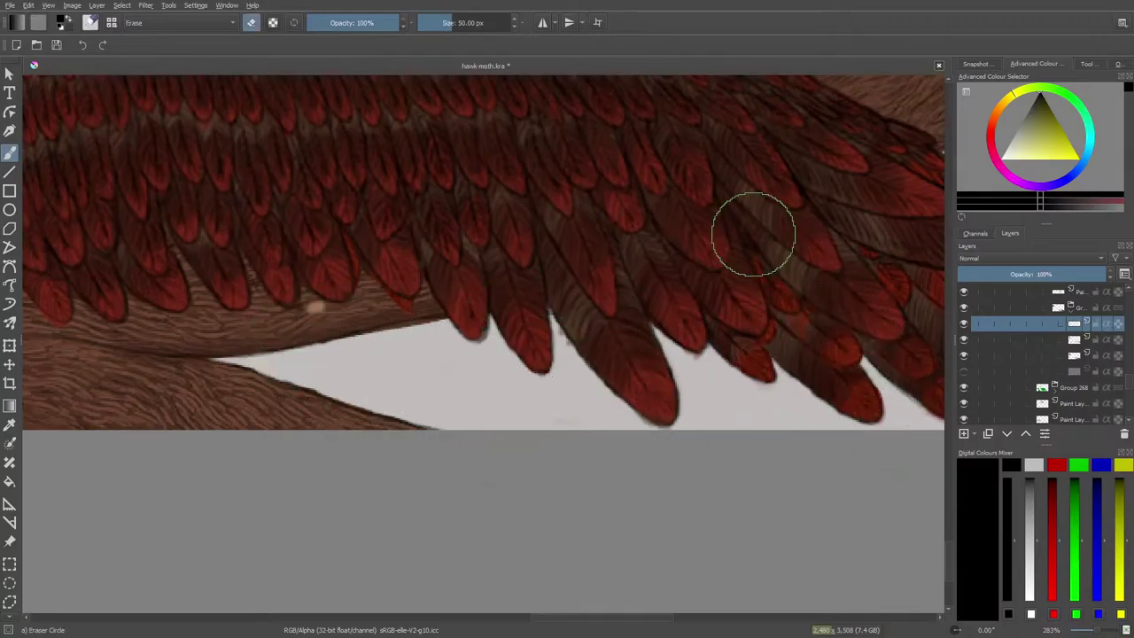
key("e")
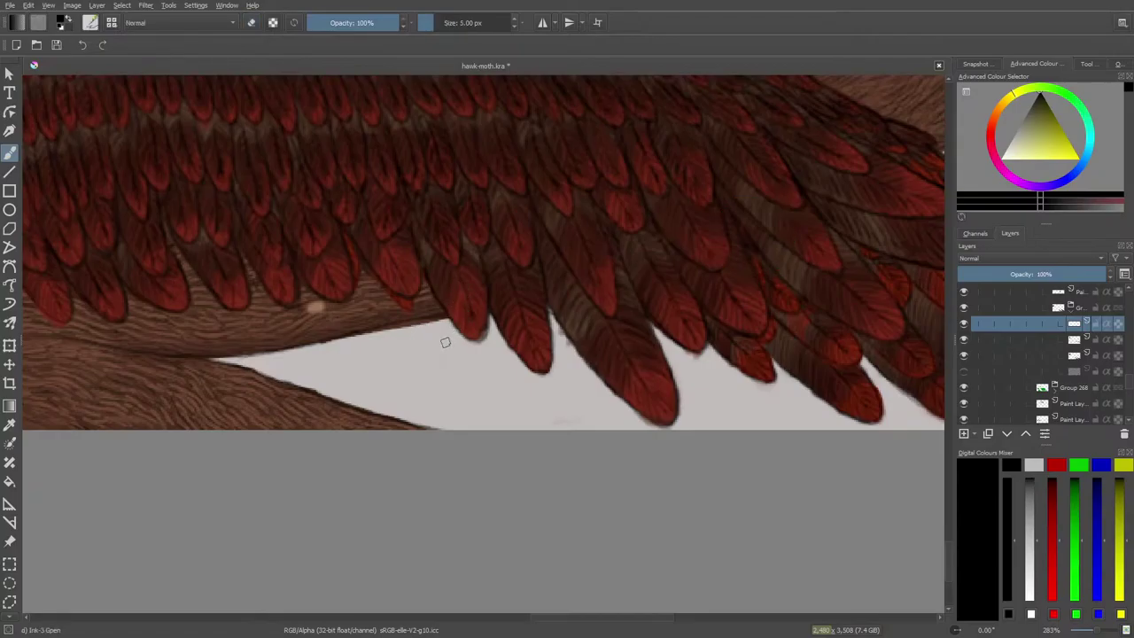
Sketch one large rounded rock outline in the gap between the lower root and the wing feathers.
mouse_move(441, 322)
left_mouse_down()
mouse_move(399, 341)
mouse_move(375, 381)
mouse_move(379, 407)
mouse_move(441, 419)
mouse_move(509, 401)
mouse_move(532, 415)
mouse_move(564, 406)
mouse_move(553, 335)
left_mouse_up()
mouse_move(451, 321)
left_mouse_down()
mouse_move(395, 337)
mouse_move(366, 368)
mouse_move(364, 396)
mouse_move(411, 421)
mouse_move(540, 411)
mouse_move(564, 396)
mouse_move(569, 362)
mouse_move(547, 419)
mouse_move(497, 417)
mouse_move(489, 406)
mouse_move(496, 422)
mouse_move(424, 422)
left_mouse_up()
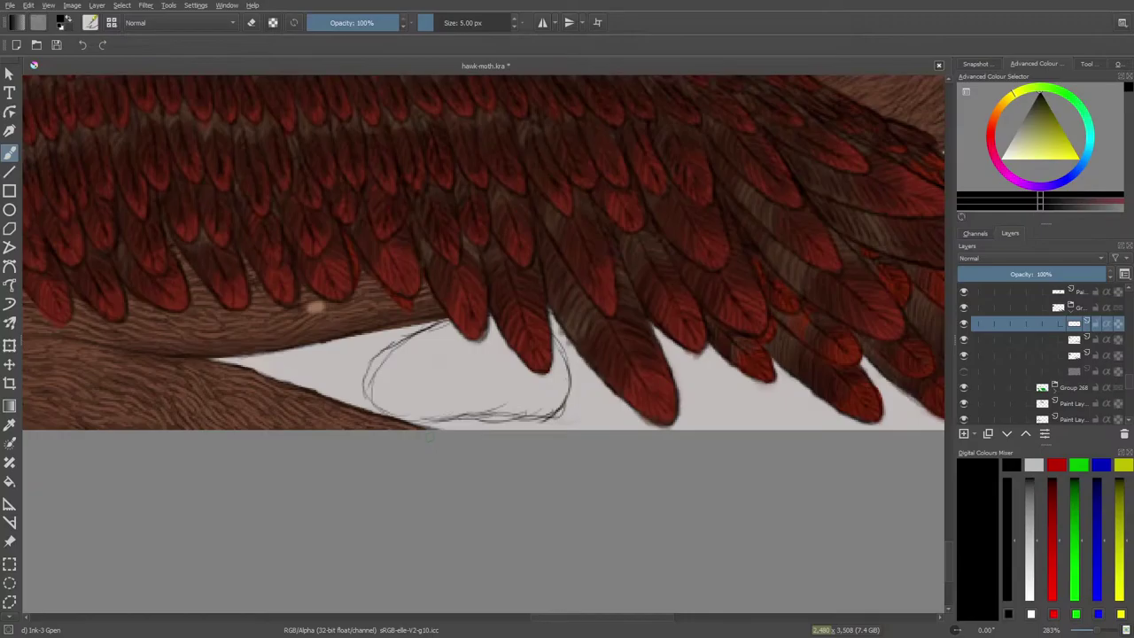
left_click_drag(547, 618, 583, 592)
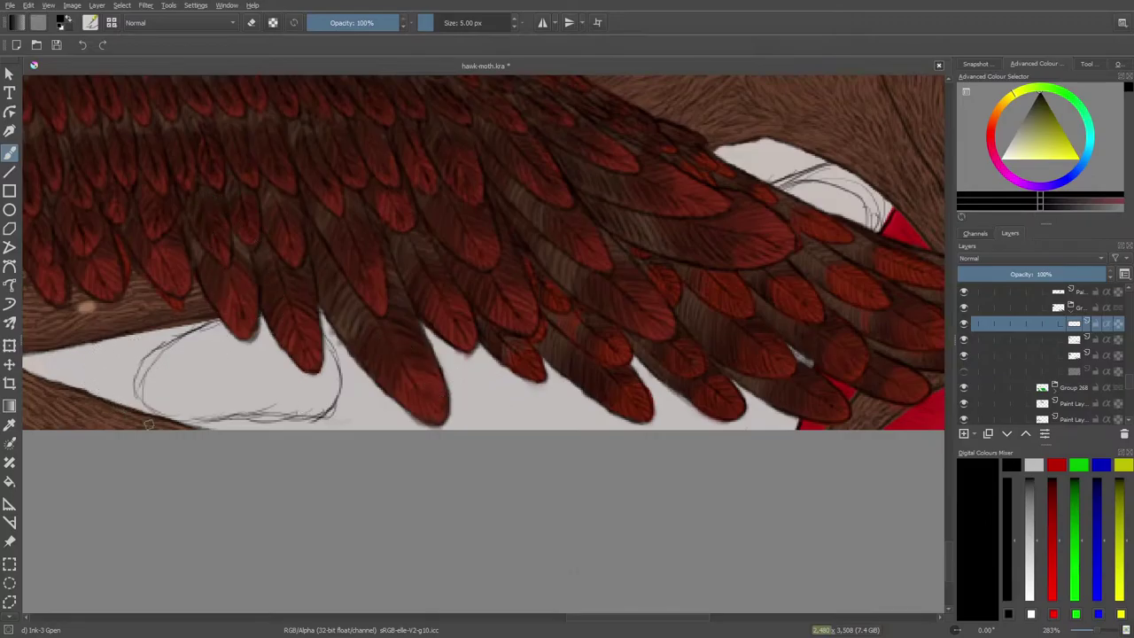
Sketch a small curved rock edge across the narrow corner where the two roots meet, and erase its upright part.
mouse_move(576, 619)
left_mouse_down()
mouse_move(399, 615)
mouse_move(542, 627)
left_mouse_up()
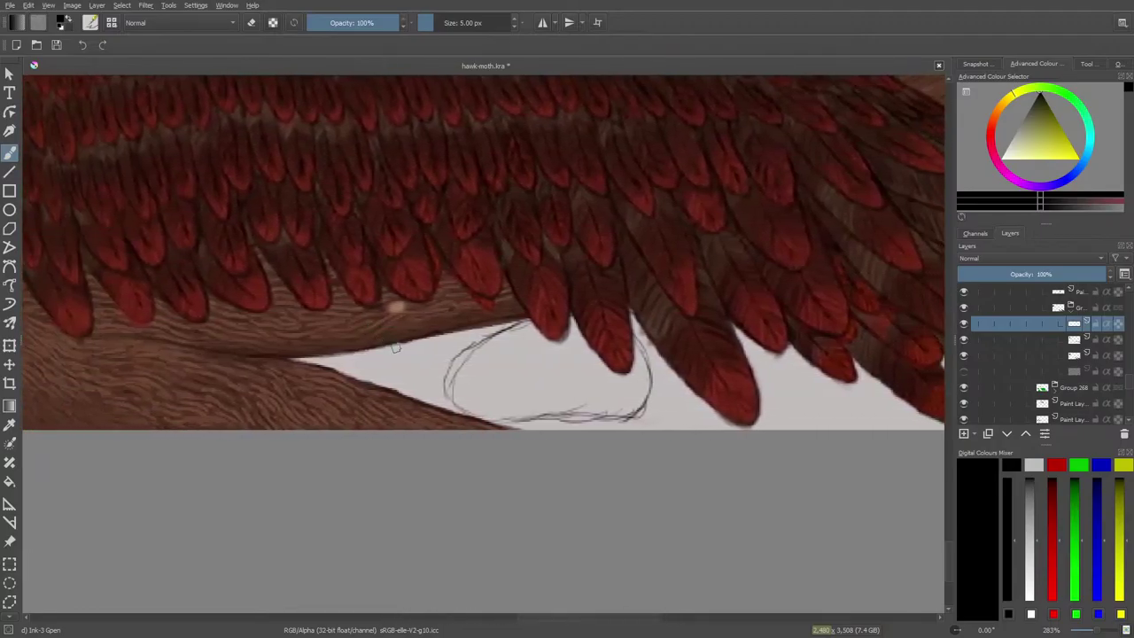
mouse_move(418, 342)
left_mouse_down()
mouse_move(400, 380)
mouse_move(364, 392)
left_mouse_up()
mouse_move(419, 344)
left_mouse_down()
mouse_move(426, 380)
mouse_move(373, 383)
mouse_move(430, 378)
left_mouse_up()
key("/")
mouse_move(414, 347)
left_mouse_down()
mouse_move(401, 388)
mouse_move(372, 390)
left_mouse_up()
key("e")
mouse_move(417, 358)
left_mouse_down()
mouse_move(422, 376)
mouse_move(395, 387)
mouse_move(417, 366)
mouse_move(395, 387)
left_mouse_up()
key("e")
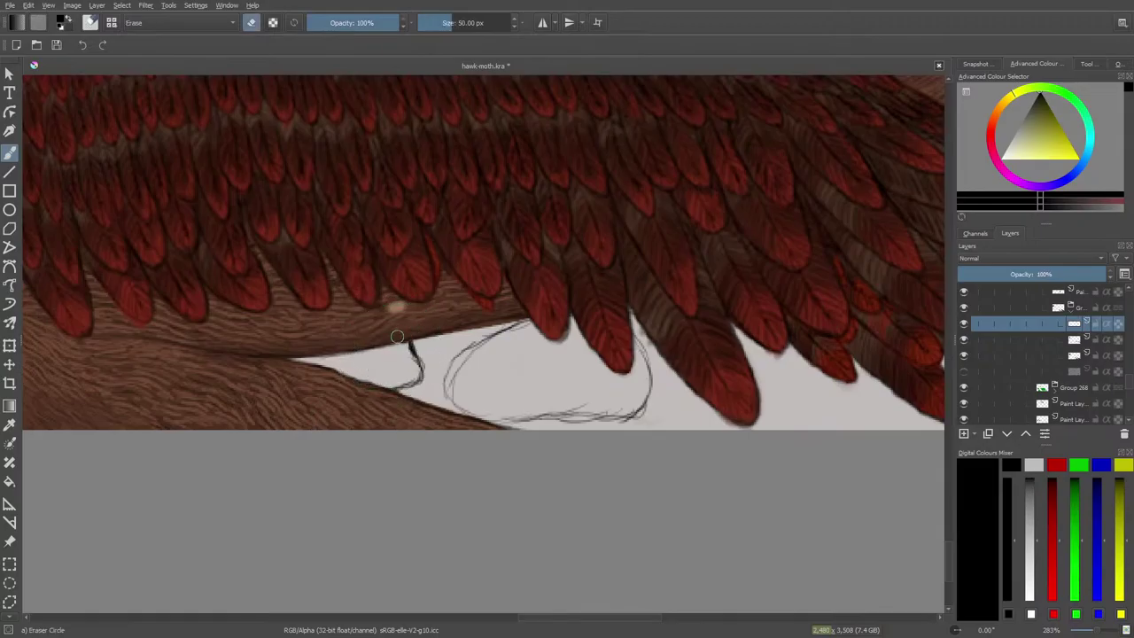
mouse_move(404, 345)
left_mouse_down()
mouse_move(410, 367)
mouse_move(398, 355)
mouse_move(421, 368)
mouse_move(410, 337)
left_mouse_up()
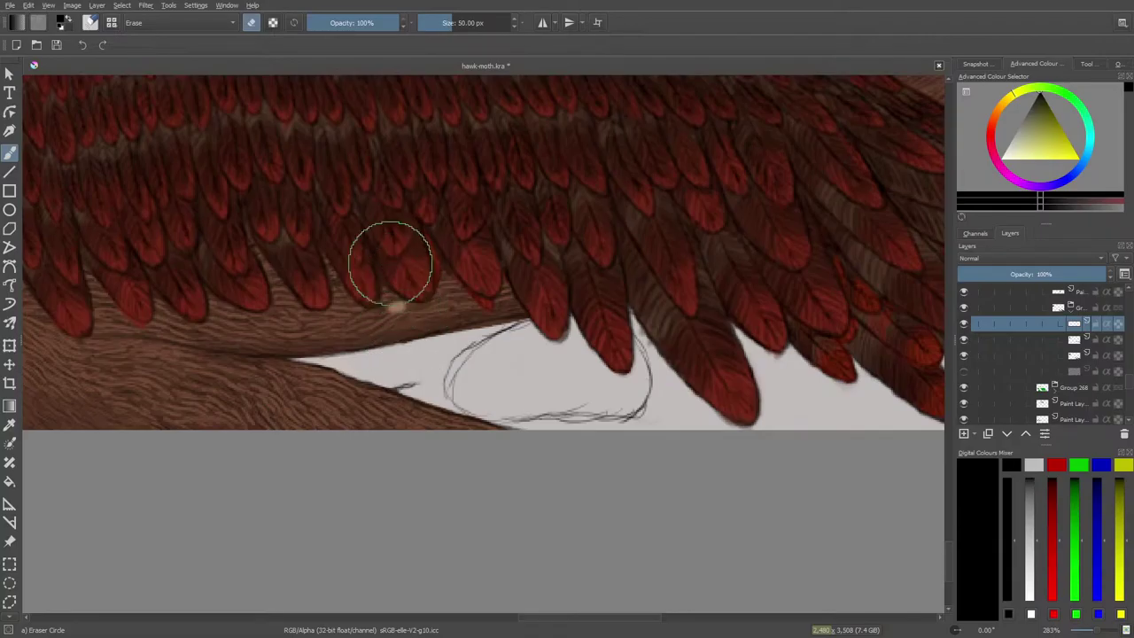
Redraw the curved rock edge slightly farther out from the root corner and erase the surplus inner line.
key("e")
mouse_move(400, 384)
left_mouse_down()
mouse_move(425, 373)
mouse_move(418, 340)
left_mouse_up()
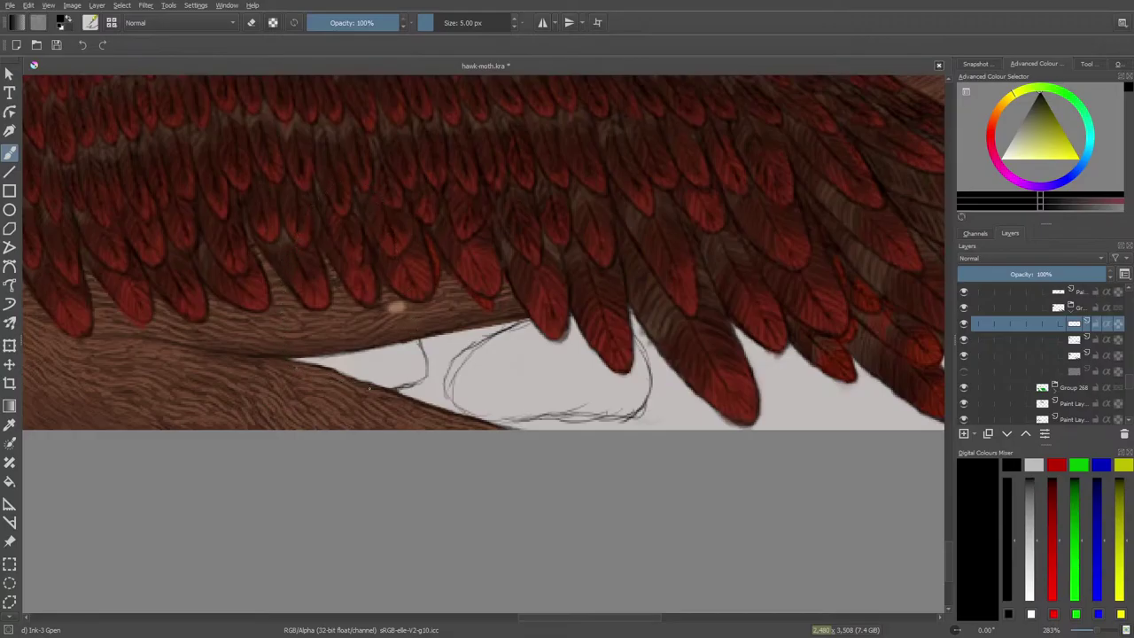
mouse_move(410, 386)
left_mouse_down()
mouse_move(435, 378)
mouse_move(431, 333)
mouse_move(440, 368)
left_mouse_up()
key("e")
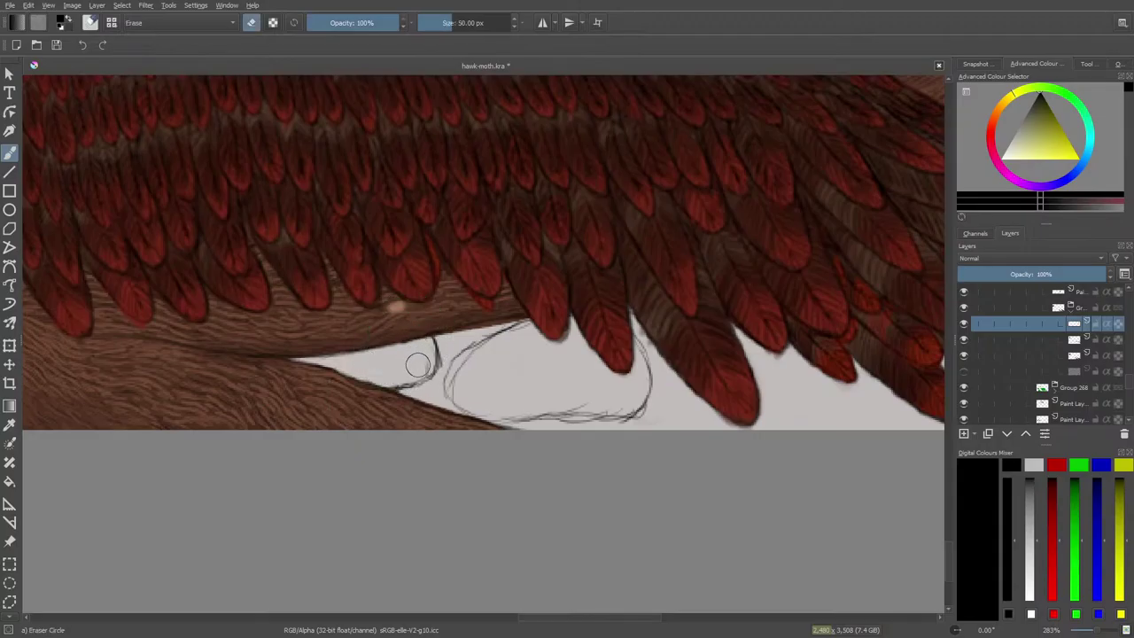
left_click_drag(400, 368, 403, 381)
key("e")
Reinforce the large rock's outline, sketch a lower shoulder beneath the upper root, and erase the old corner lines above it.
mouse_move(523, 321)
left_mouse_down()
mouse_move(449, 374)
mouse_move(487, 414)
mouse_move(529, 403)
mouse_move(502, 390)
mouse_move(505, 412)
mouse_move(541, 421)
mouse_move(625, 410)
mouse_move(632, 317)
left_mouse_up()
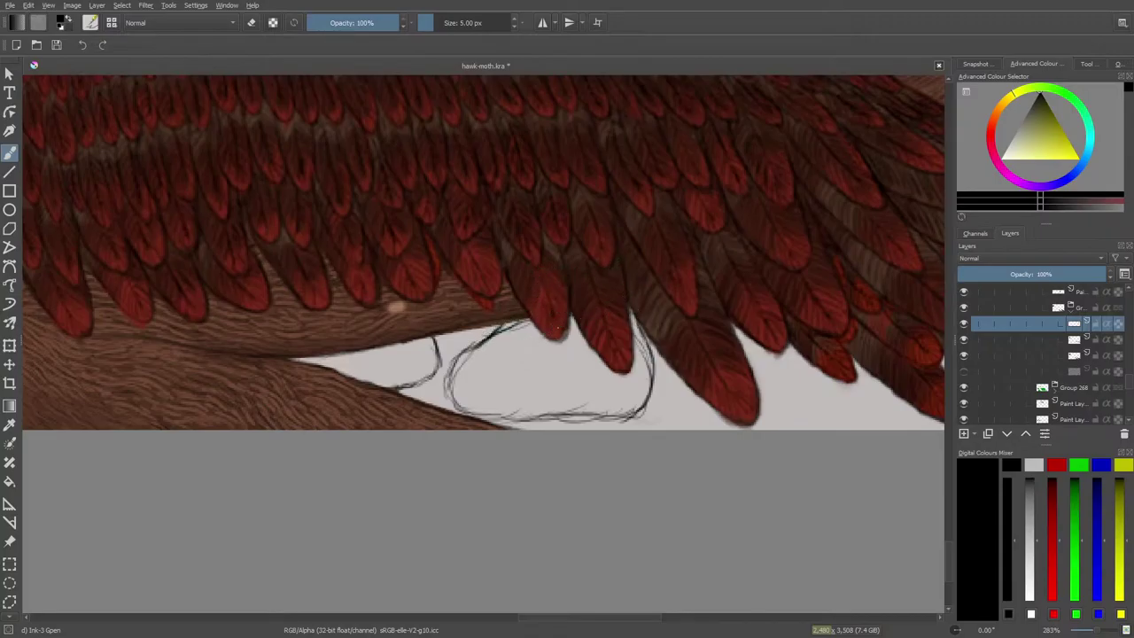
mouse_move(551, 332)
left_mouse_down()
mouse_move(502, 354)
mouse_move(472, 352)
mouse_move(541, 332)
left_mouse_up()
mouse_move(473, 346)
left_mouse_down()
mouse_move(490, 328)
mouse_move(496, 348)
mouse_move(523, 343)
mouse_move(505, 350)
mouse_move(487, 330)
mouse_move(501, 324)
mouse_move(486, 333)
left_mouse_up()
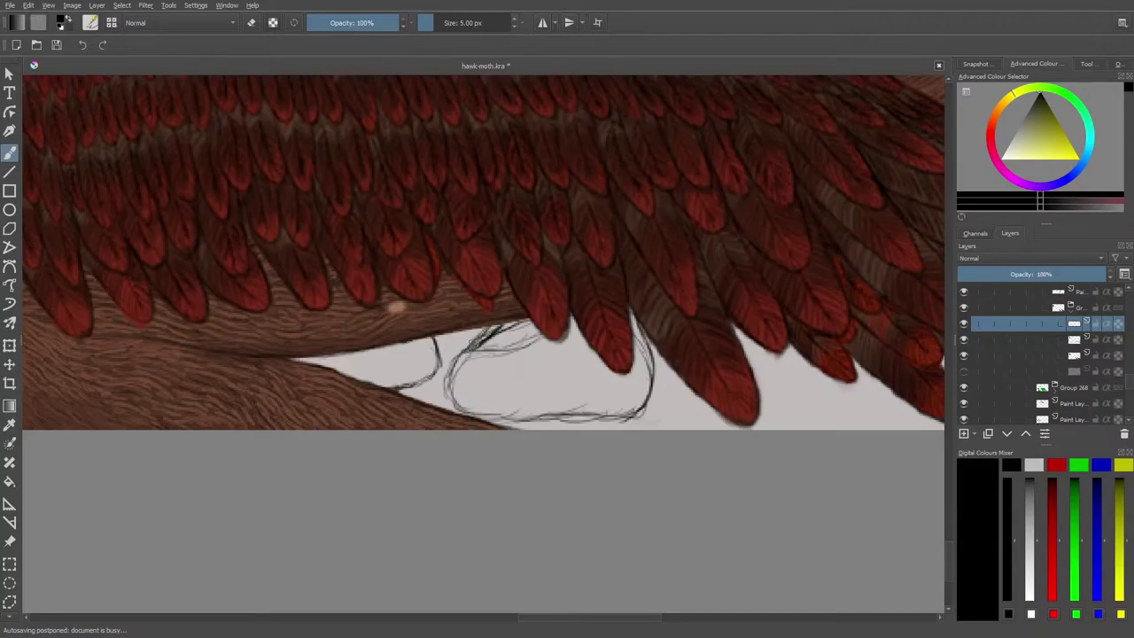
key("e")
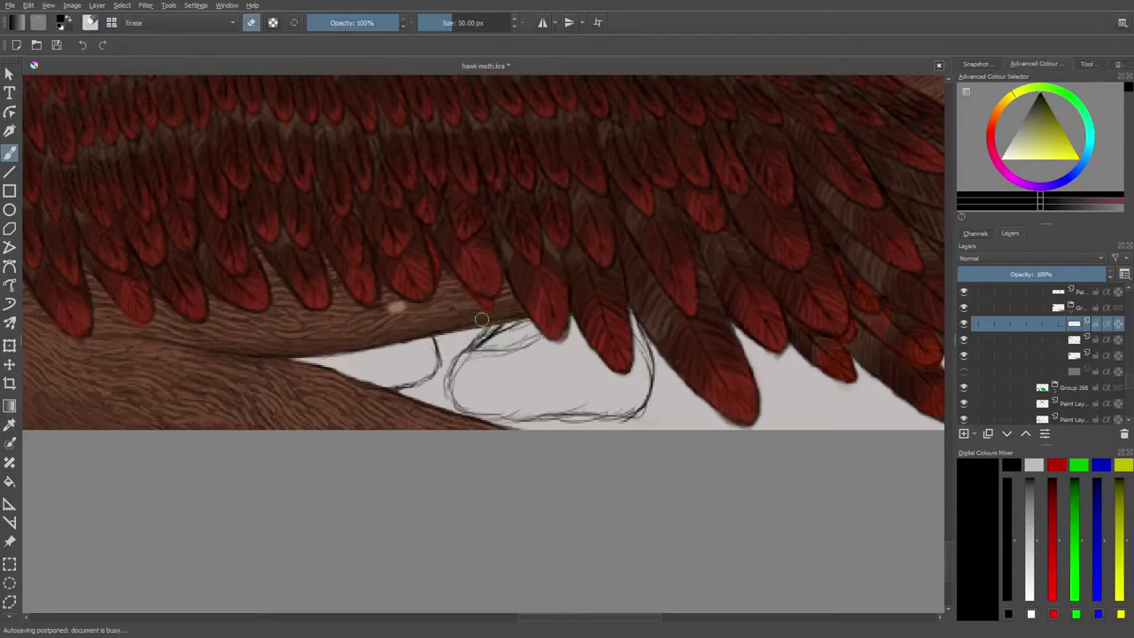
left_click_drag(478, 344, 516, 302)
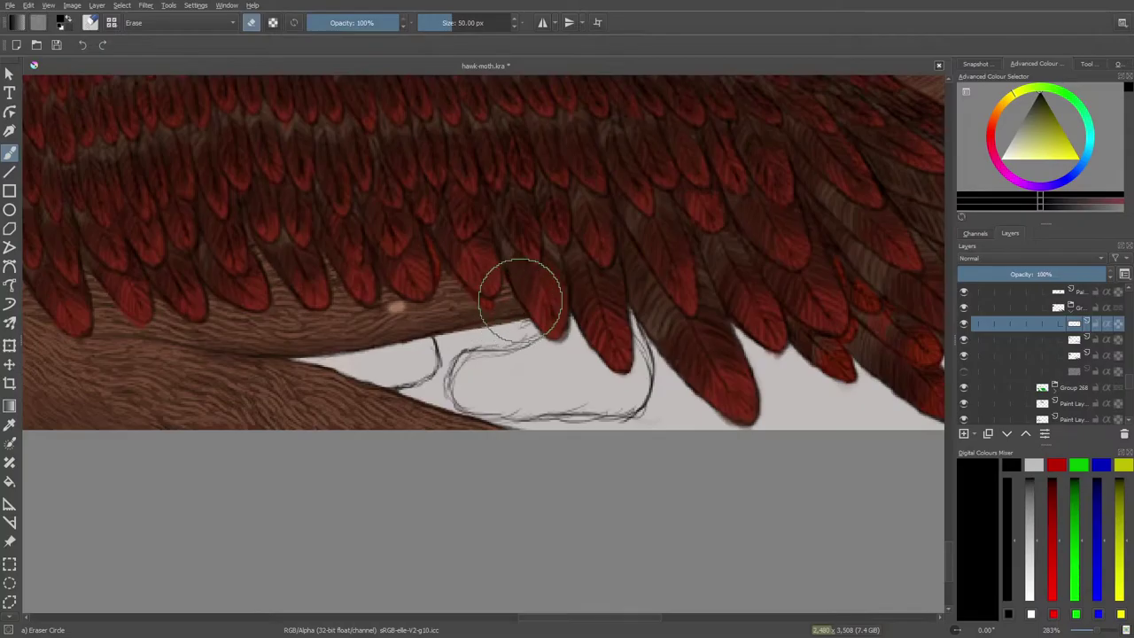
key("e")
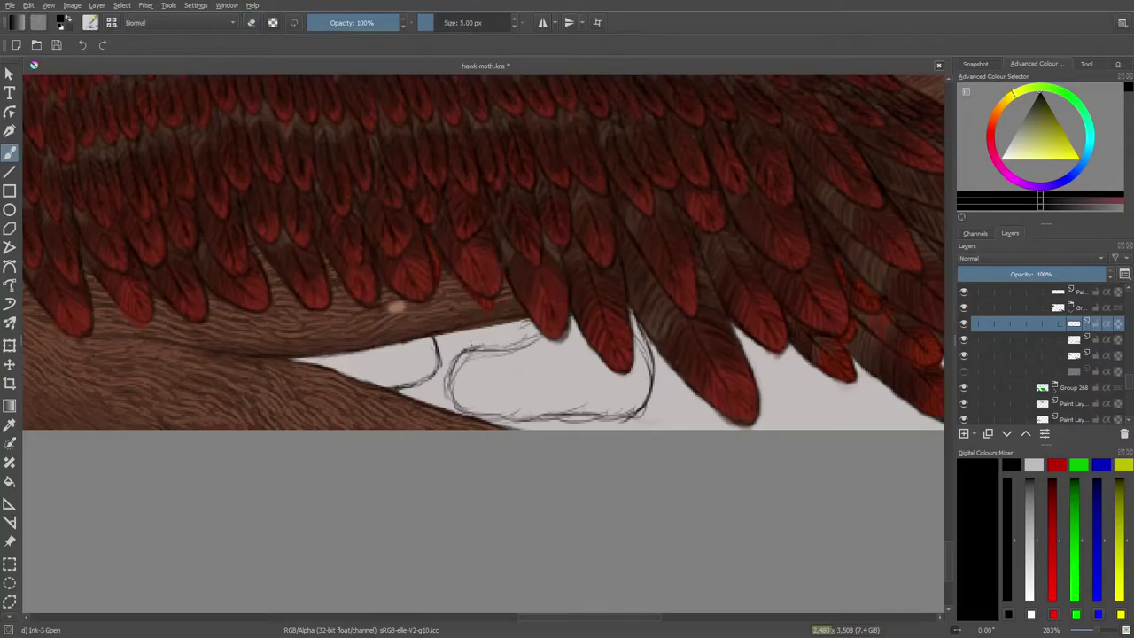
Thicken the large rock's edge facing the small rock, and redraw its opposite edge beneath the feathers, erasing the old line.
mouse_move(472, 344)
left_mouse_down()
mouse_move(521, 326)
mouse_move(456, 356)
mouse_move(430, 395)
mouse_move(470, 409)
left_mouse_up()
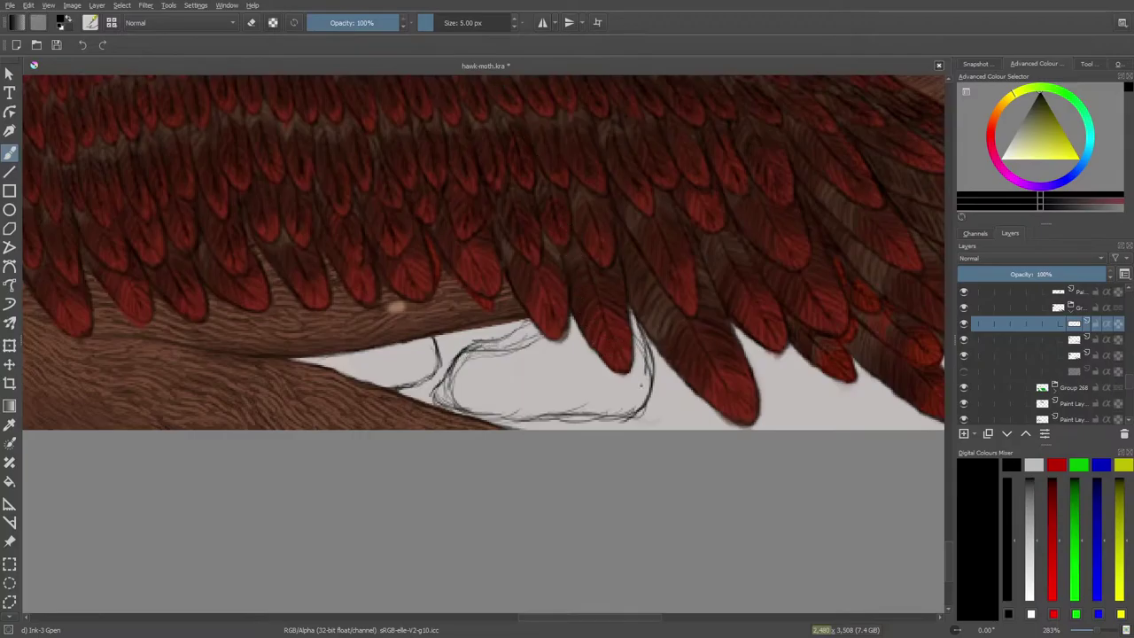
mouse_move(635, 357)
left_mouse_down()
mouse_move(643, 378)
mouse_move(622, 403)
mouse_move(570, 416)
mouse_move(666, 382)
mouse_move(658, 327)
left_mouse_up()
key("slash")
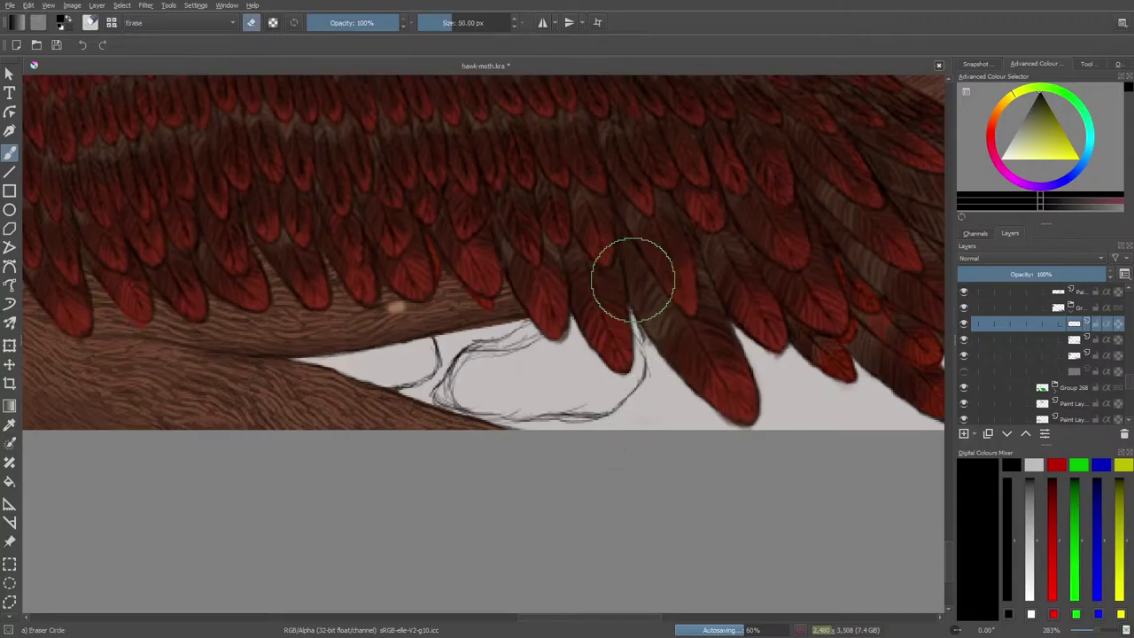
key("slash")
mouse_move(642, 384)
left_mouse_down()
mouse_move(604, 411)
mouse_move(621, 418)
mouse_move(643, 390)
mouse_move(639, 363)
left_mouse_up()
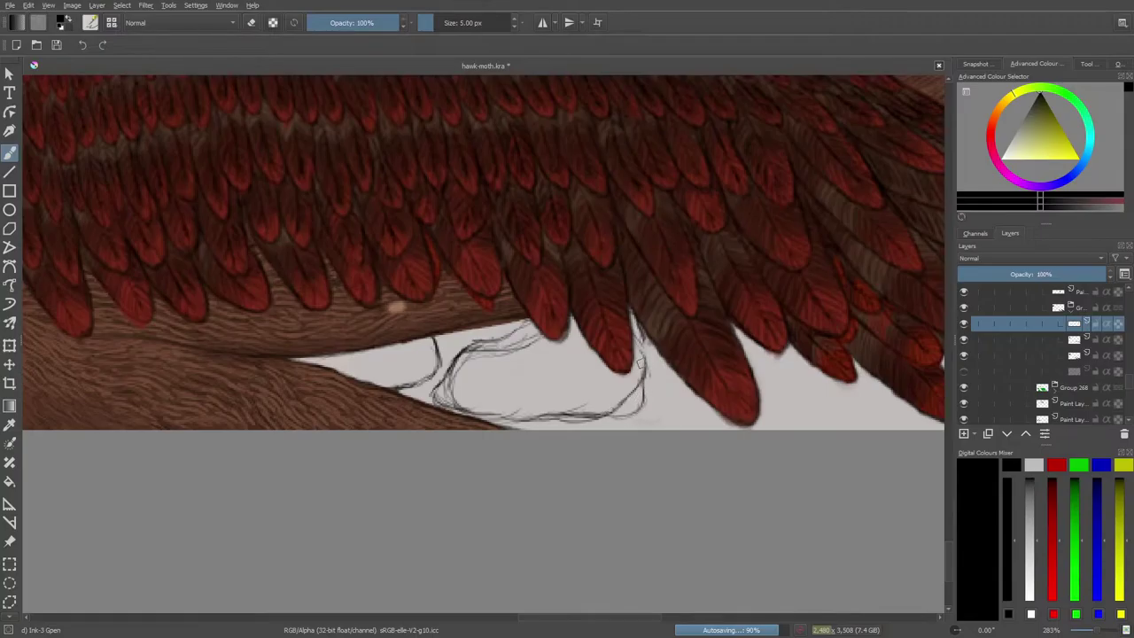
key("e")
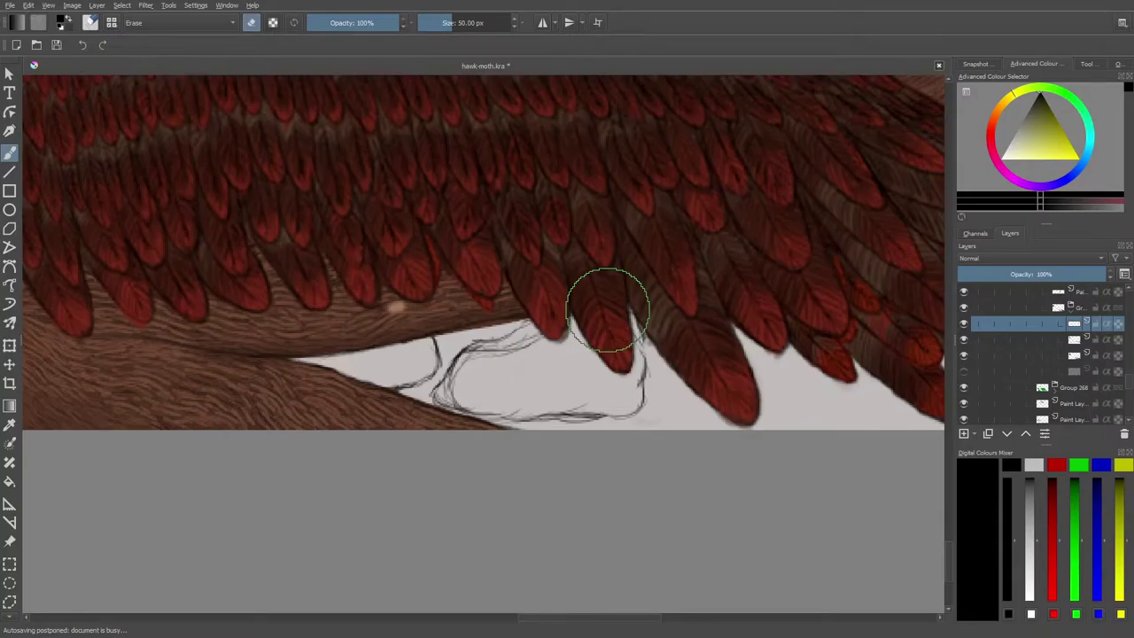
key("e")
Sketch jagged grass tufts along the bases of the small and large rocks, continuing to the long feather.
mouse_move(531, 619)
left_mouse_down()
mouse_move(585, 616)
mouse_move(380, 632)
mouse_move(560, 626)
left_mouse_up()
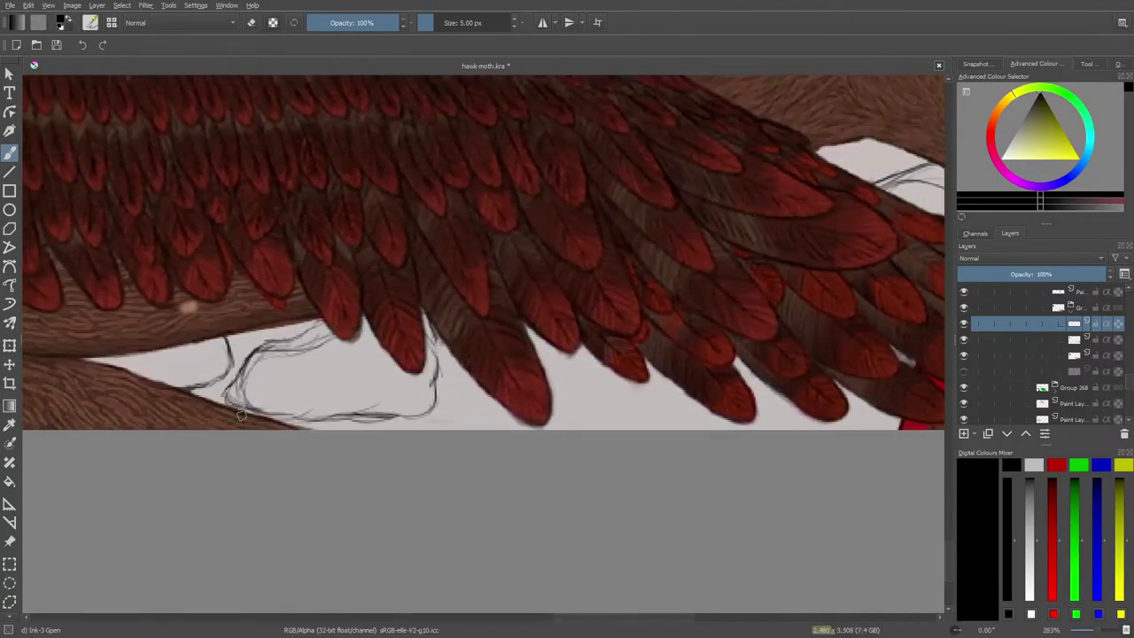
mouse_move(186, 385)
left_mouse_down()
mouse_move(226, 371)
mouse_move(227, 343)
mouse_move(257, 351)
left_mouse_up()
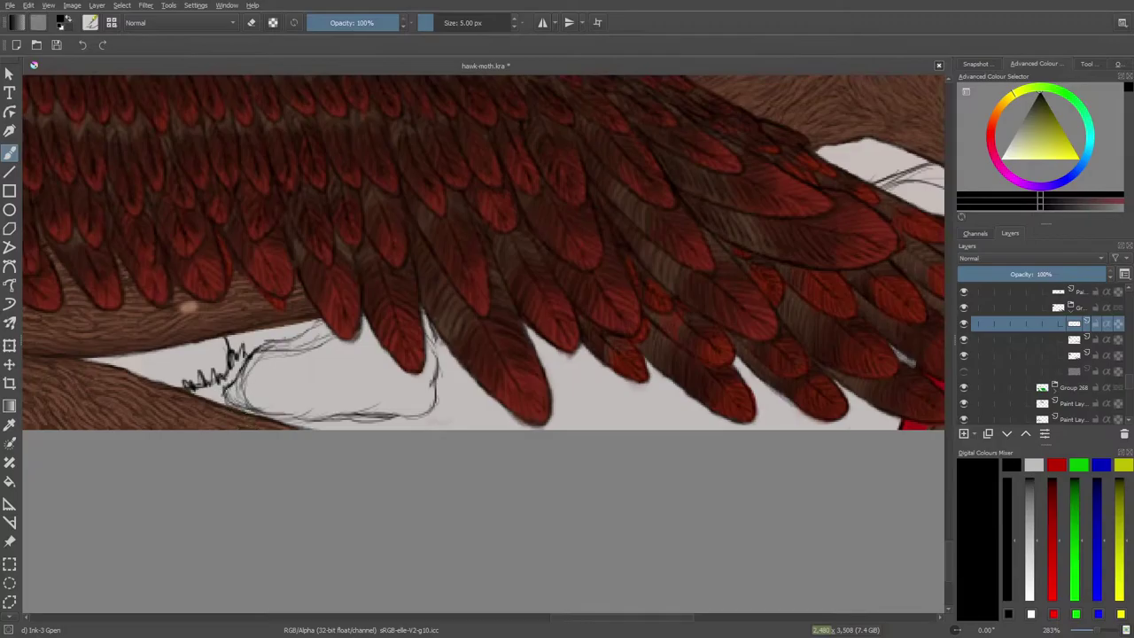
mouse_move(241, 409)
left_mouse_down()
mouse_move(264, 395)
mouse_move(301, 417)
mouse_move(406, 413)
mouse_move(482, 390)
mouse_move(491, 404)
left_mouse_up()
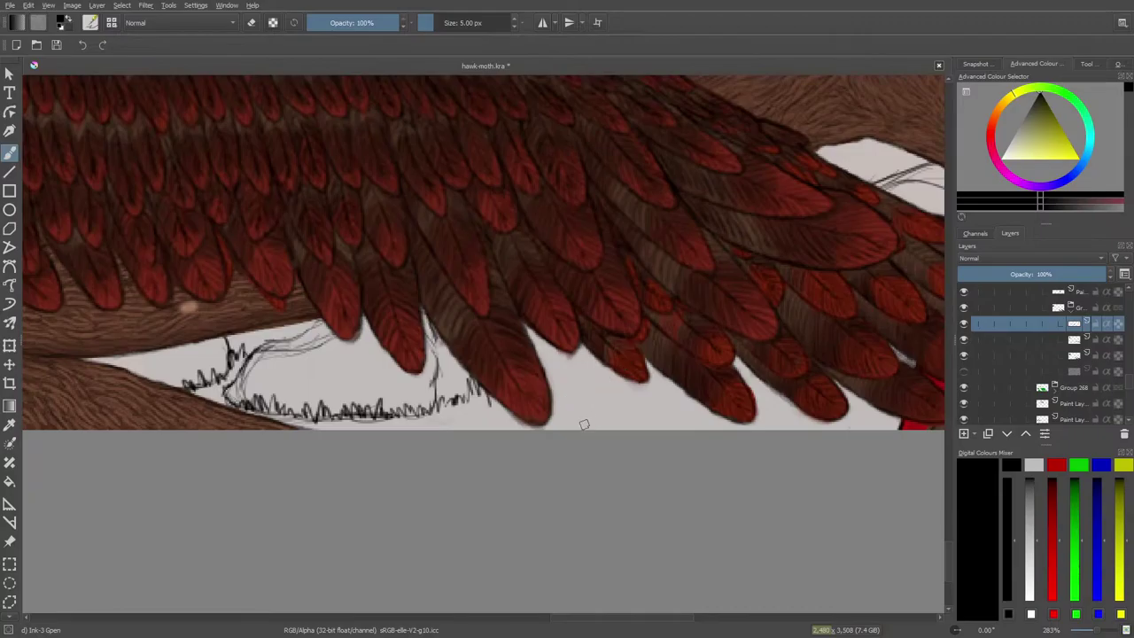
Sketch a rounded, hatched foreground rock behind the longest feather's tip at the canvas edge, with a grass line above it.
mouse_move(610, 425)
left_mouse_down()
mouse_move(546, 395)
mouse_move(443, 428)
left_mouse_up()
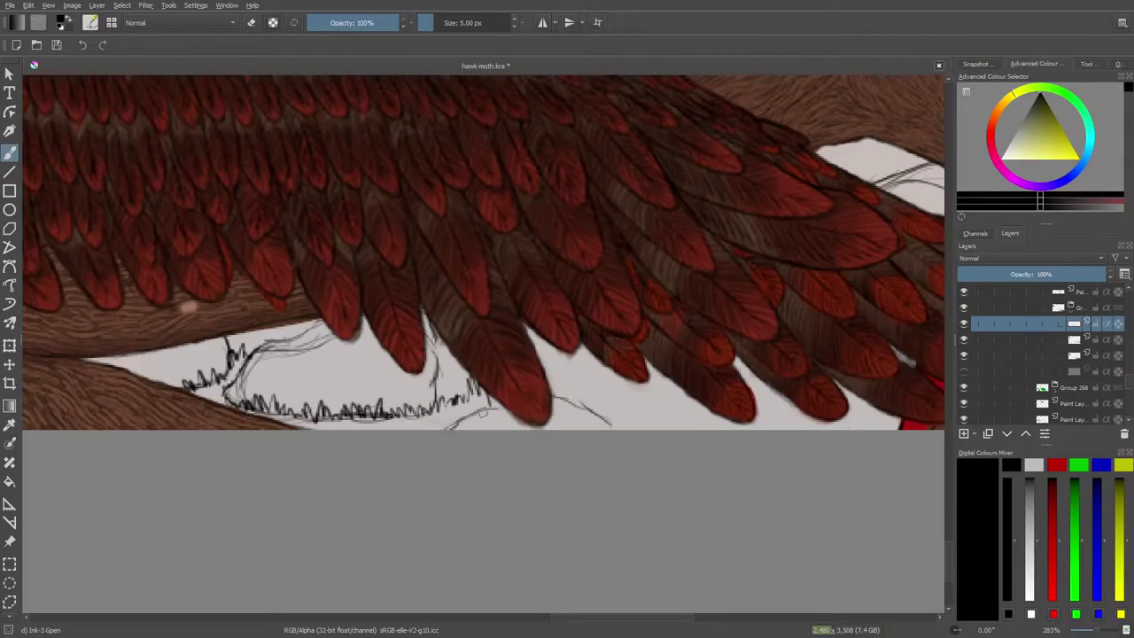
left_click_drag(572, 403, 609, 425)
left_click_drag(549, 368, 602, 368)
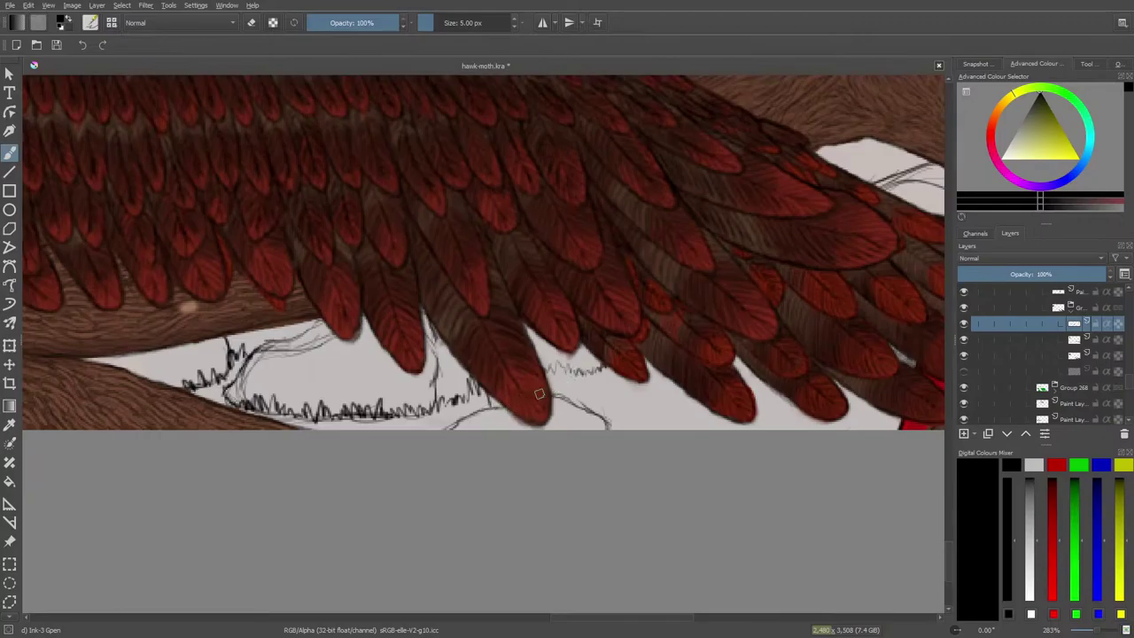
mouse_move(538, 394)
left_mouse_down()
mouse_move(579, 389)
mouse_move(627, 429)
left_mouse_up()
key("e")
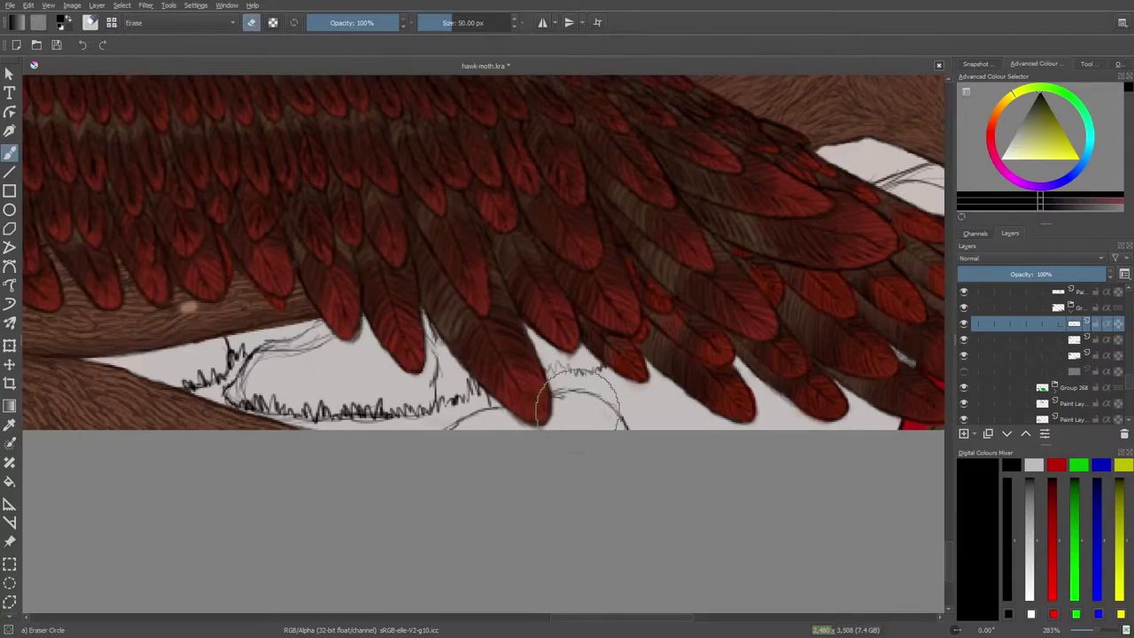
key("e")
mouse_move(608, 420)
left_mouse_down()
mouse_move(592, 424)
mouse_move(556, 421)
left_mouse_up()
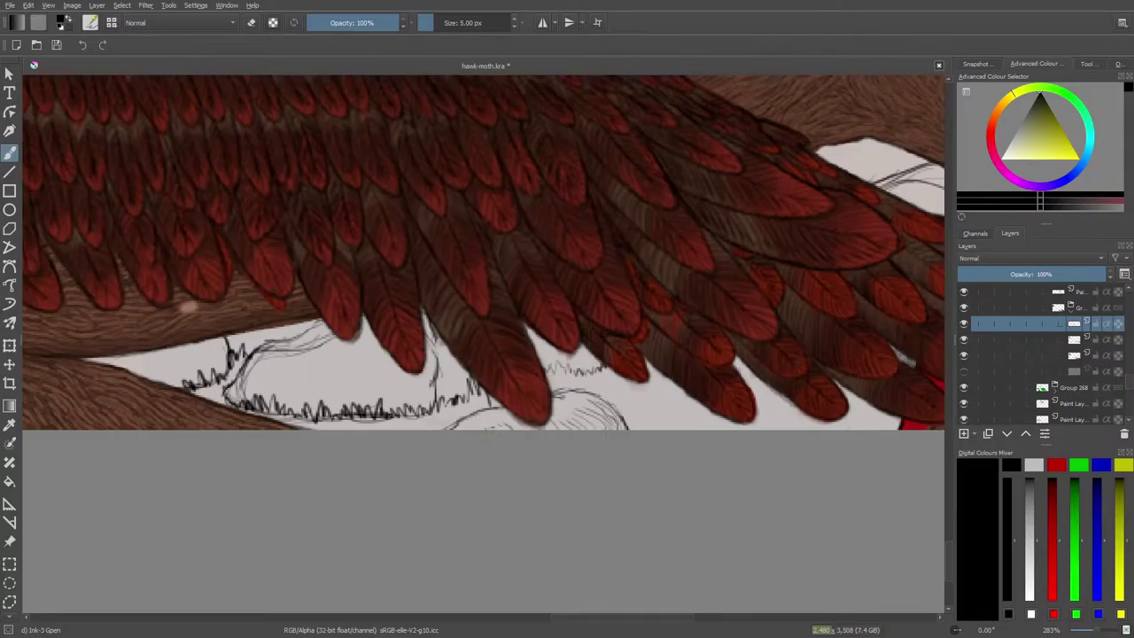
Rework the grass between the large rock and the longest feather, erasing tall blades, and darken the grass line beyond the feather.
left_click_drag(572, 620, 609, 619)
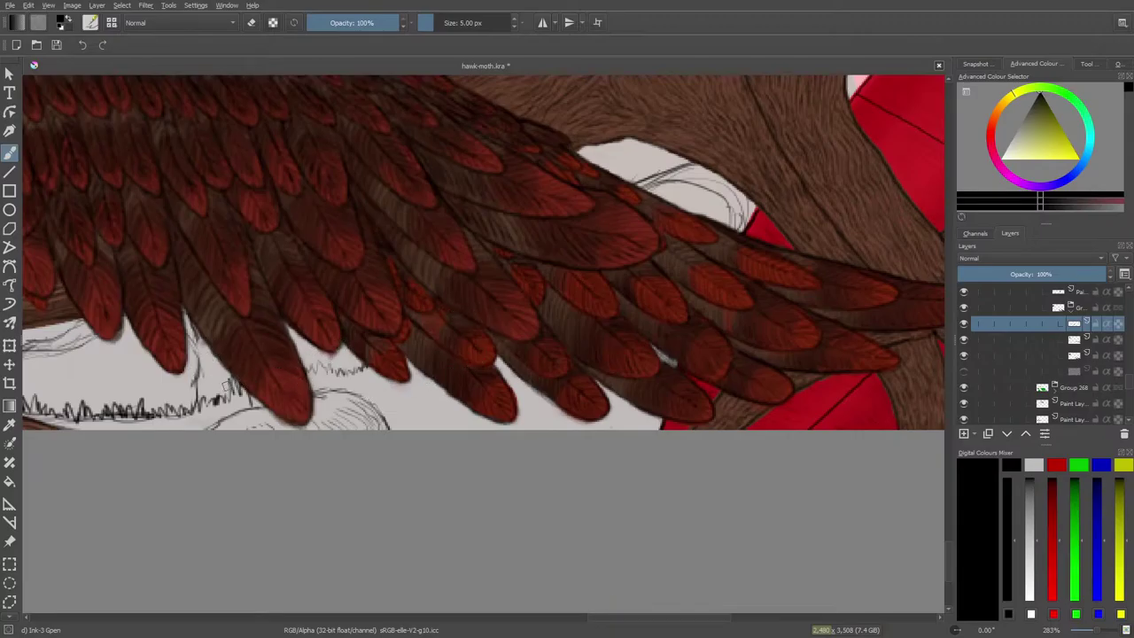
left_click_drag(611, 620, 585, 617)
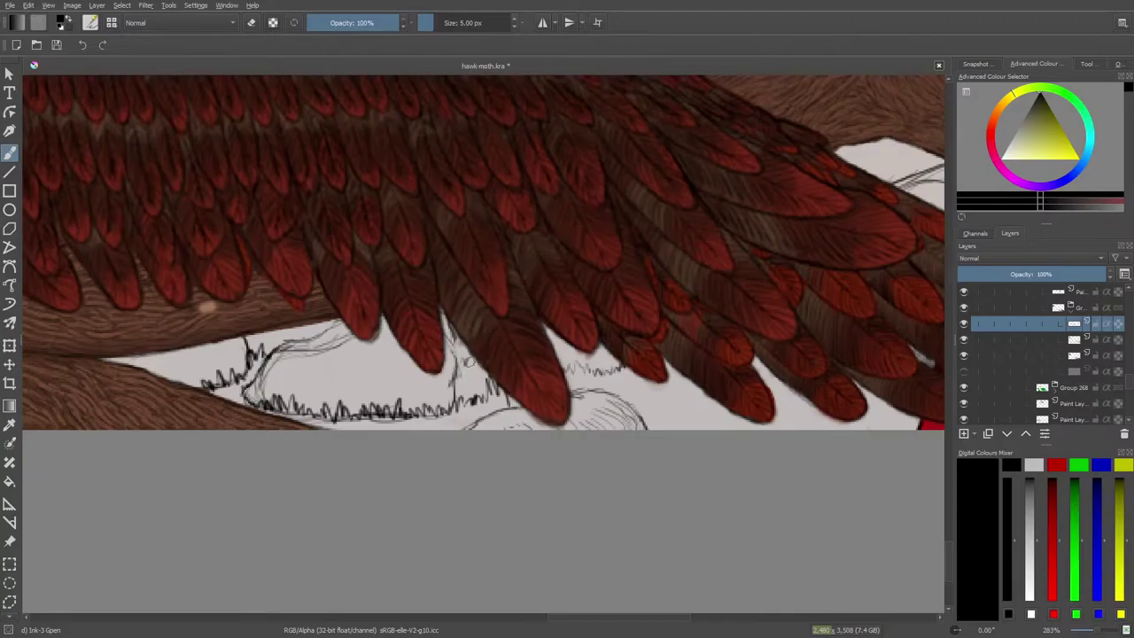
key("e")
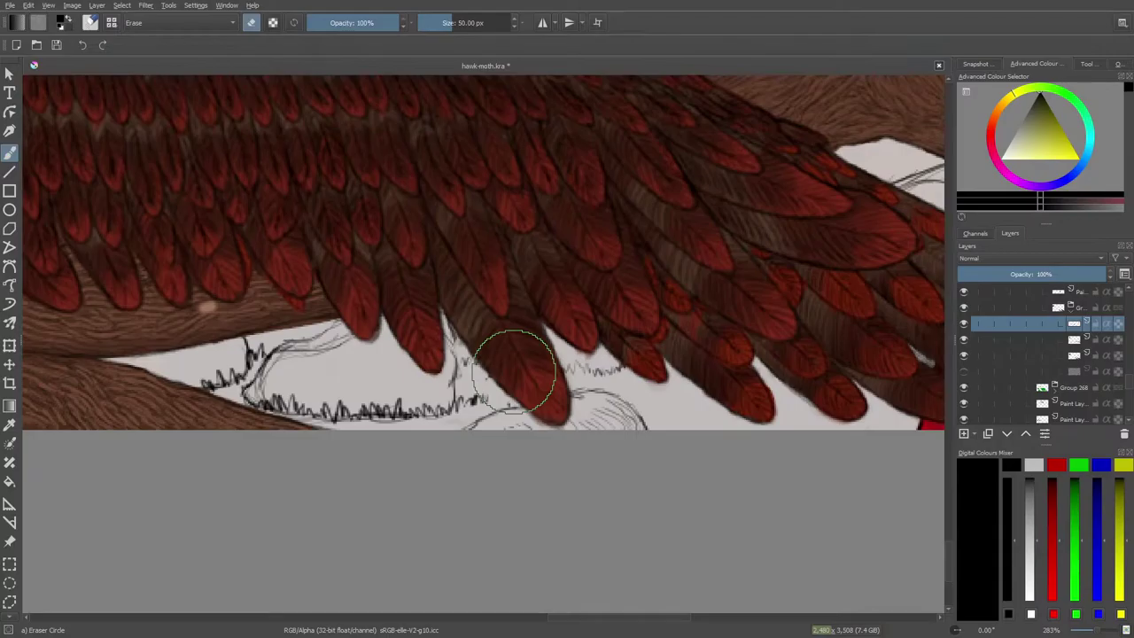
key("e")
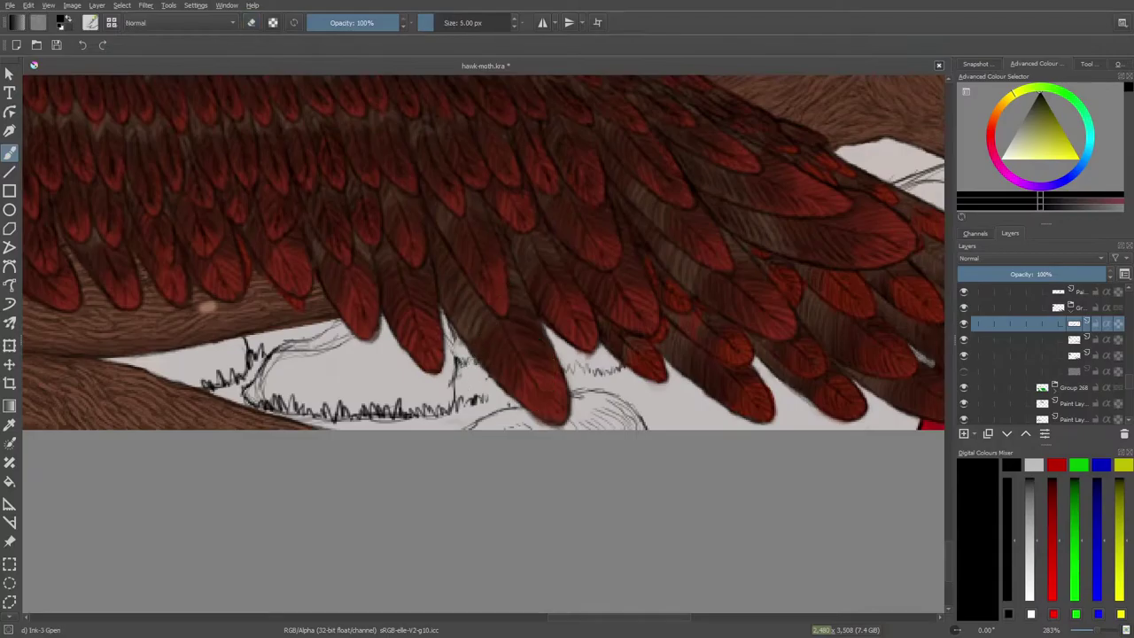
mouse_move(560, 353)
left_mouse_down()
mouse_move(567, 366)
mouse_move(604, 372)
left_mouse_up()
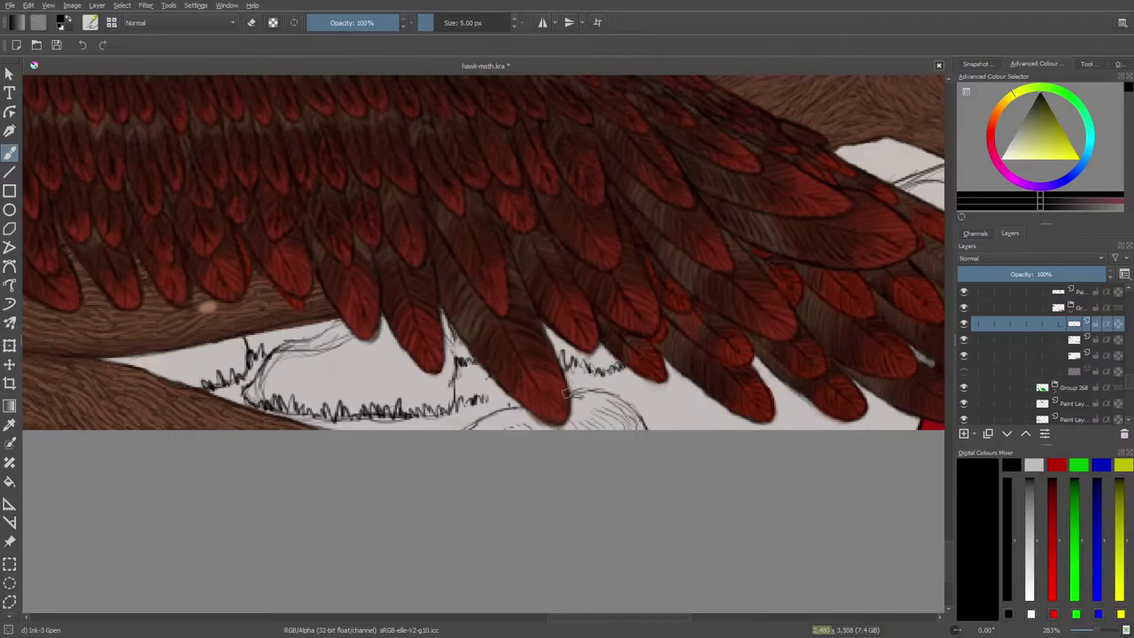
Sketch a curved rock base in the gaps between the next feather tips and cover it with jagged grass blades.
left_click_drag(590, 617, 636, 617)
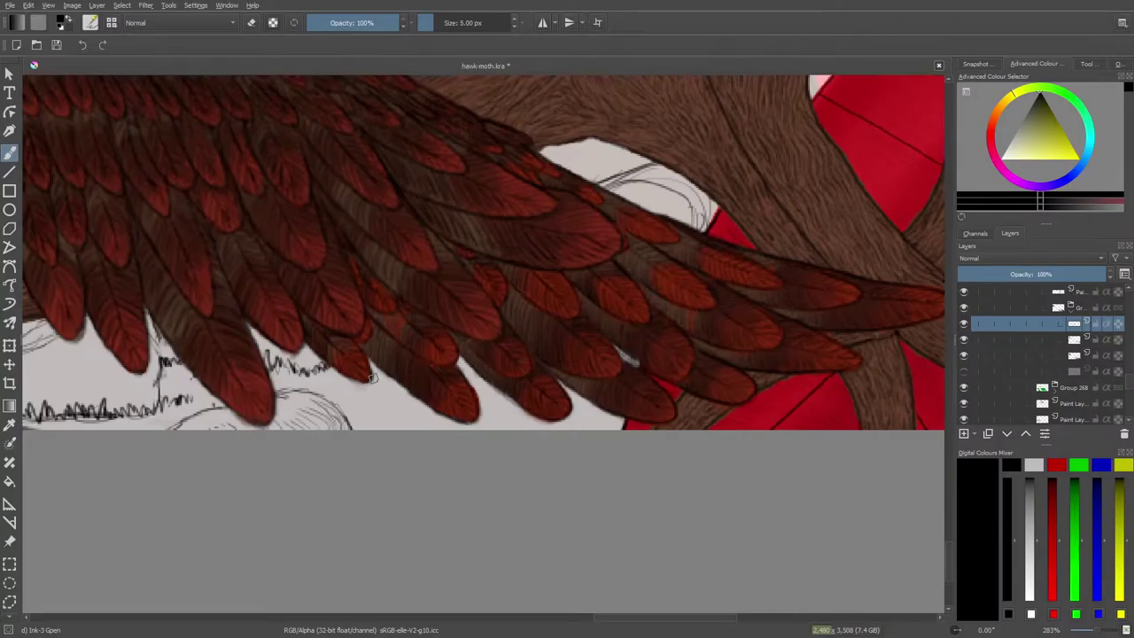
mouse_move(370, 381)
left_mouse_down()
mouse_move(424, 403)
mouse_move(507, 401)
mouse_move(483, 410)
left_mouse_up()
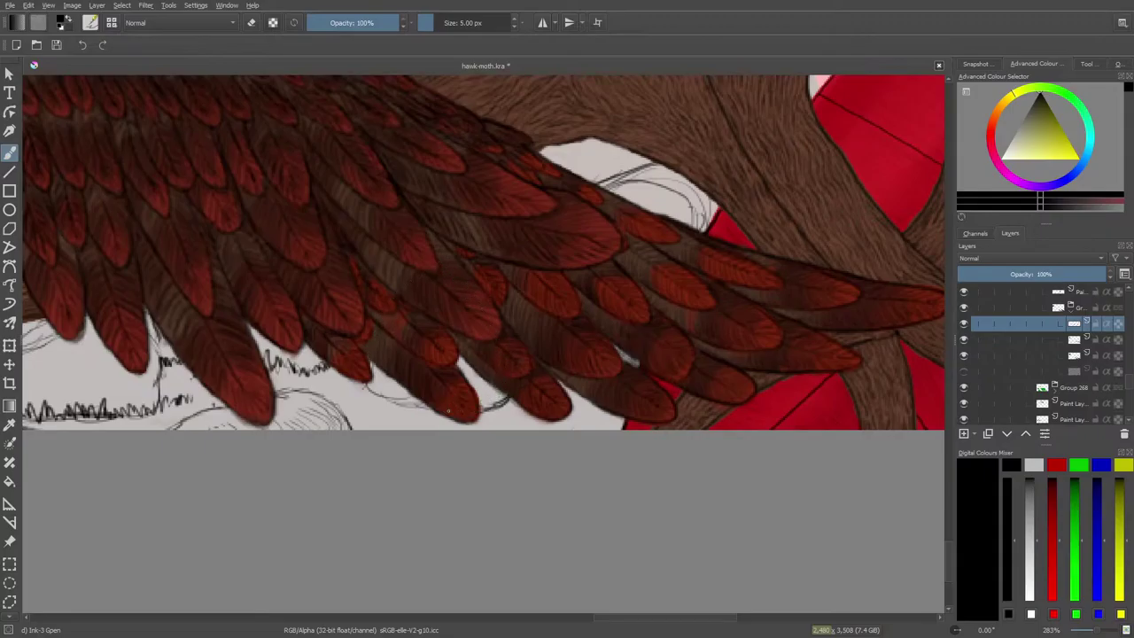
left_click_drag(448, 410, 365, 390)
mouse_move(437, 409)
left_mouse_down()
mouse_move(381, 407)
mouse_move(360, 399)
mouse_move(357, 381)
mouse_move(365, 370)
mouse_move(399, 409)
mouse_move(439, 411)
left_mouse_up()
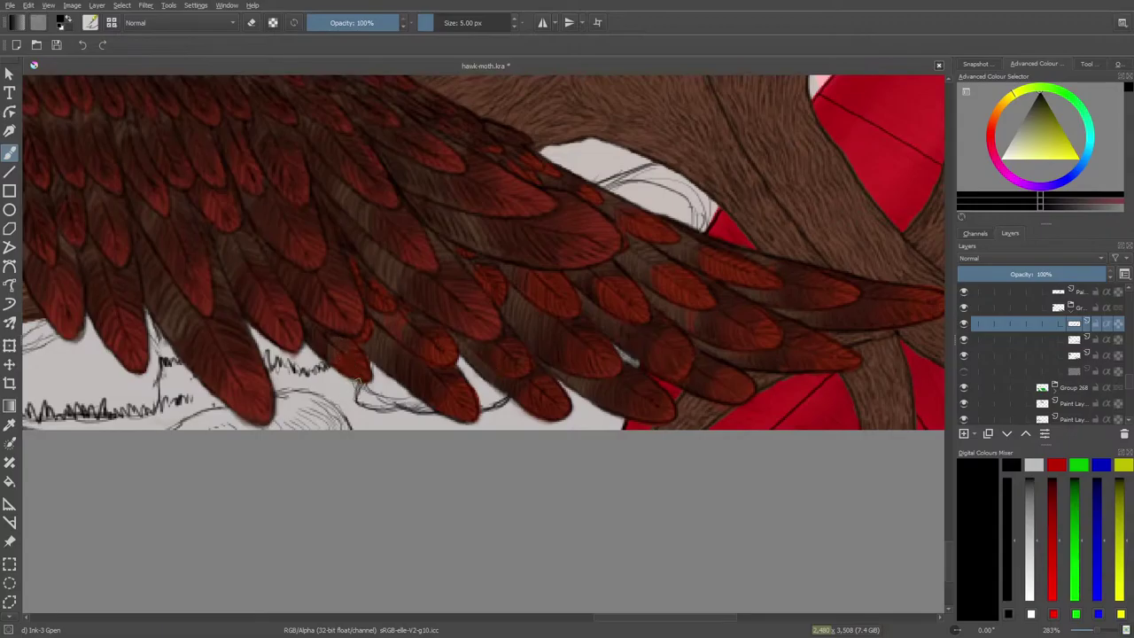
mouse_move(354, 394)
left_mouse_down()
mouse_move(430, 406)
mouse_move(446, 387)
mouse_move(474, 386)
mouse_move(478, 408)
mouse_move(514, 403)
left_mouse_up()
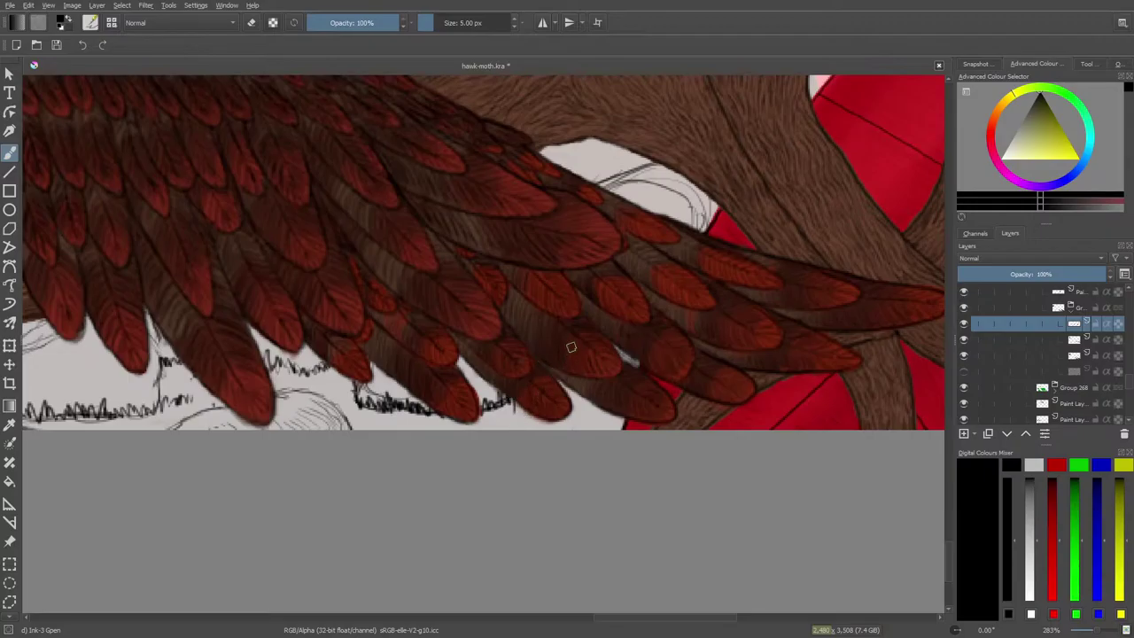
Sketch a low, hatched rock at the canvas edge beneath the last feather tips, erasing and redrawing its outline.
left_click_drag(539, 429, 550, 419)
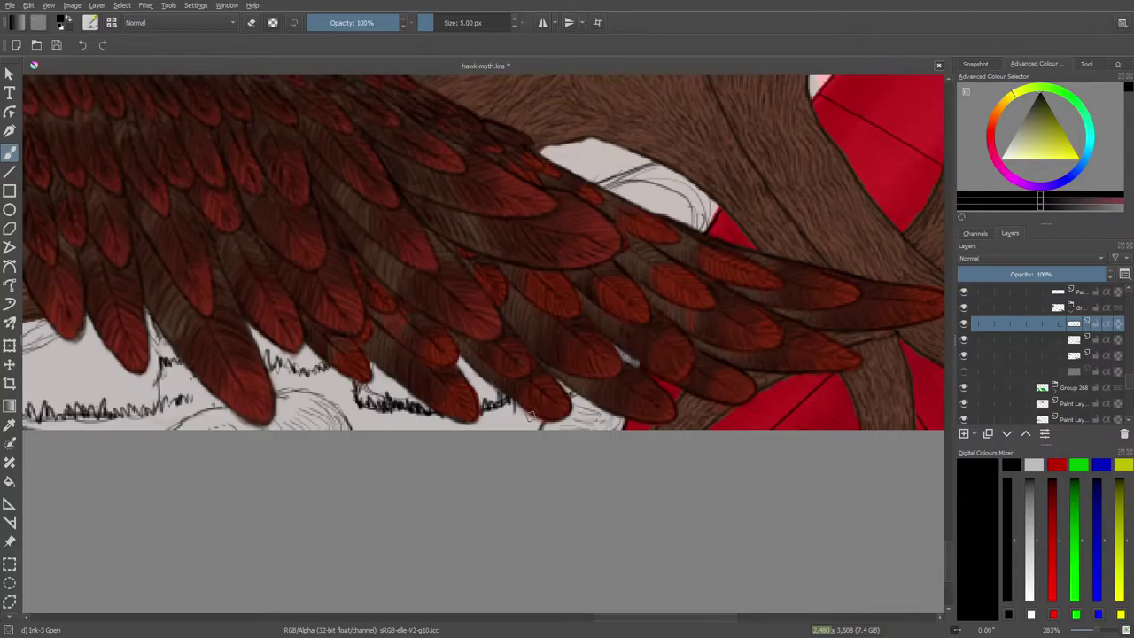
mouse_move(532, 416)
left_mouse_down()
mouse_move(492, 429)
mouse_move(589, 408)
left_mouse_up()
mouse_move(576, 398)
left_mouse_down()
mouse_move(603, 413)
mouse_move(561, 404)
left_mouse_up()
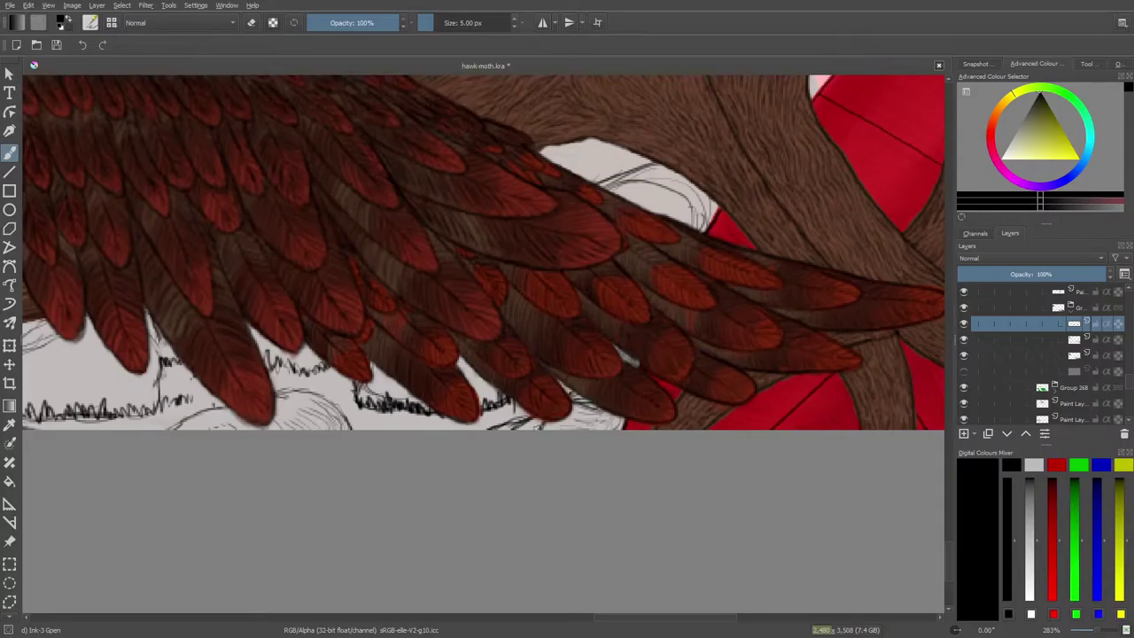
key("e")
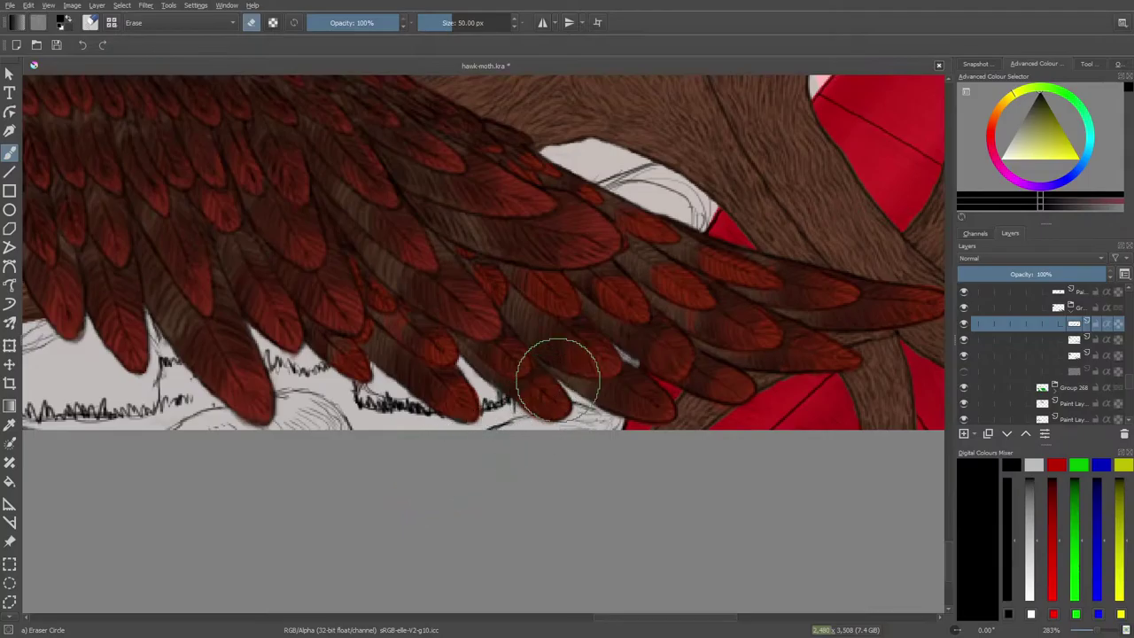
key("e")
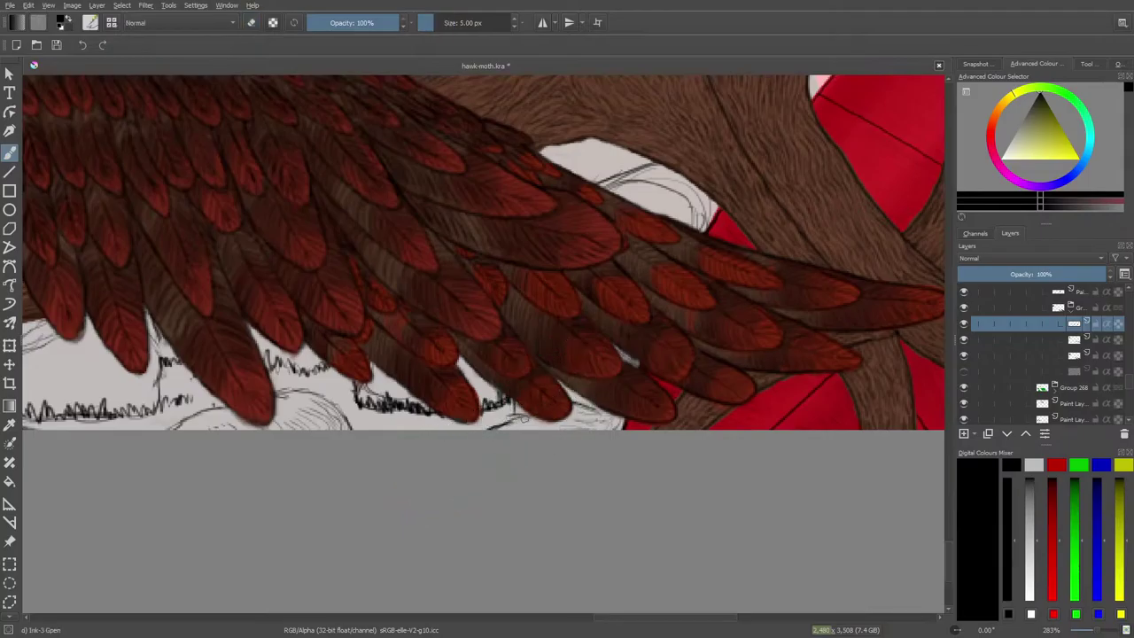
mouse_move(483, 429)
left_mouse_down()
mouse_move(537, 415)
mouse_move(610, 420)
mouse_move(595, 431)
left_mouse_up()
mouse_move(604, 415)
left_mouse_down()
mouse_move(599, 428)
mouse_move(525, 418)
left_mouse_up()
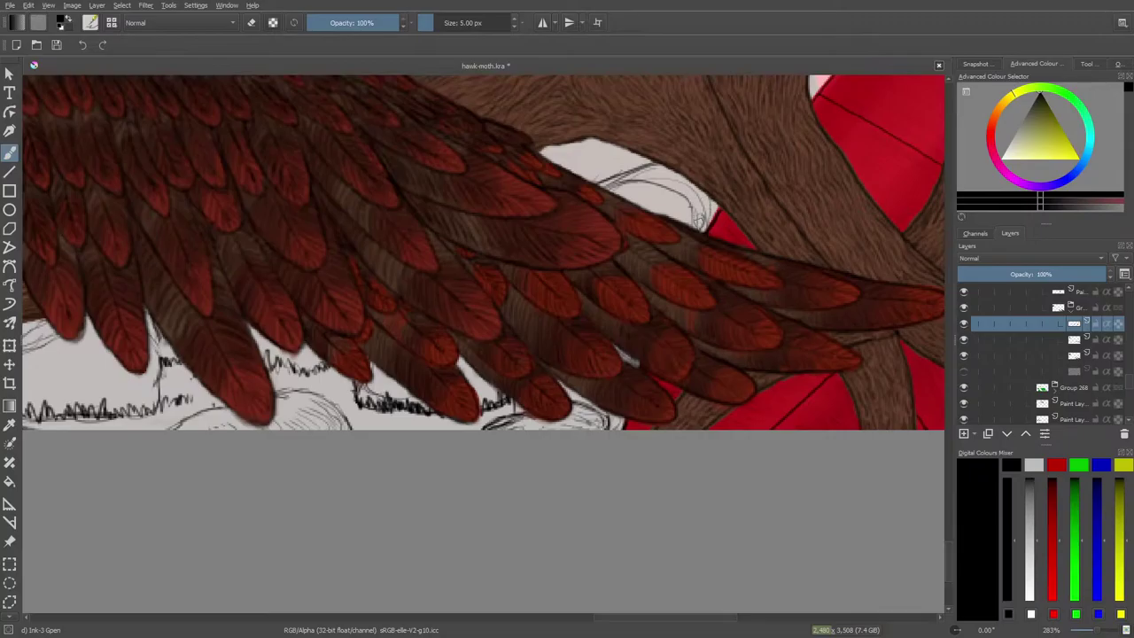
mouse_move(704, 225)
left_mouse_down()
mouse_move(678, 191)
mouse_move(646, 185)
mouse_move(628, 200)
mouse_move(674, 187)
mouse_move(702, 213)
mouse_move(700, 234)
left_mouse_up()
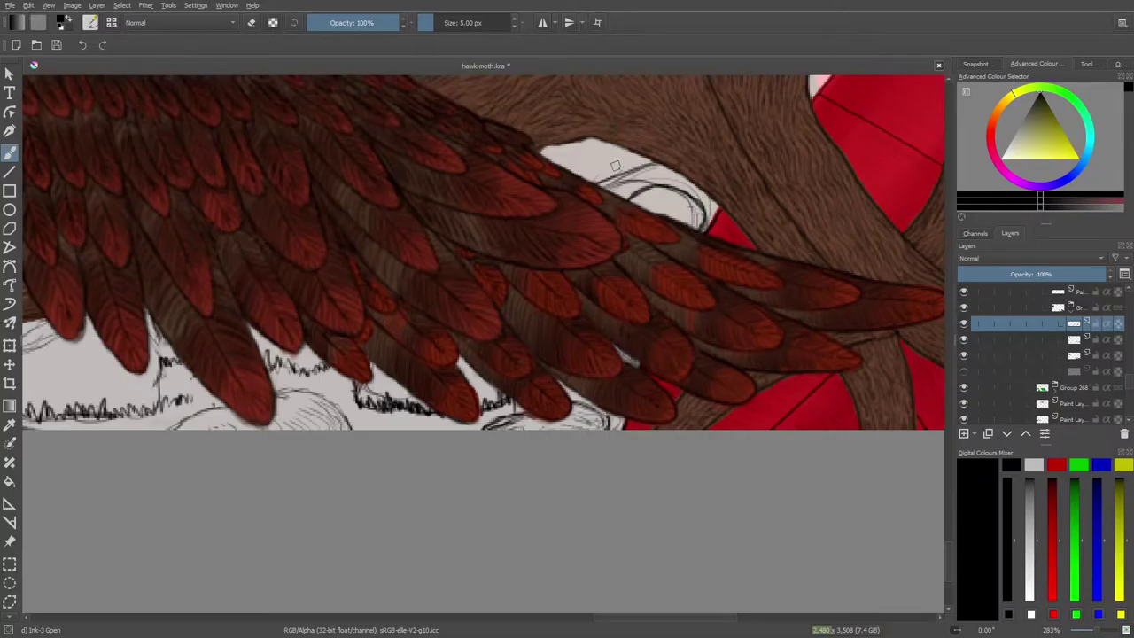
mouse_move(653, 158)
left_mouse_down()
mouse_move(642, 172)
mouse_move(599, 174)
left_mouse_up()
key("e")
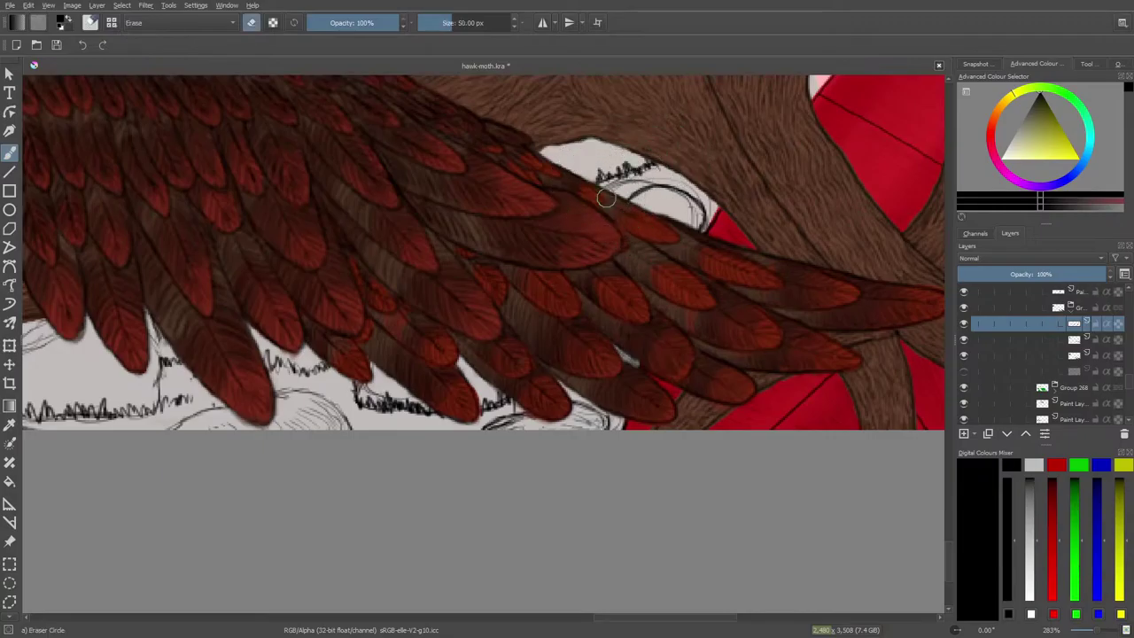
left_click_drag(601, 184, 633, 157)
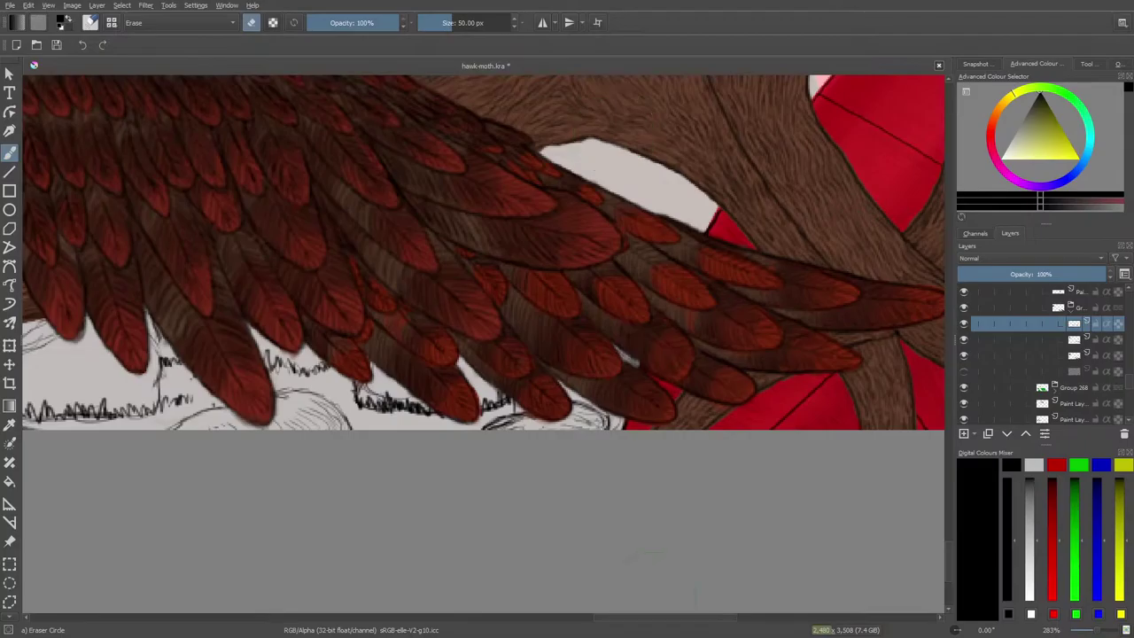
mouse_move(660, 619)
left_mouse_down()
mouse_move(731, 623)
mouse_move(653, 623)
mouse_move(660, 630)
left_mouse_up()
Sketch a steep, pointed rock in the pale gap between the wing's upper feathers and the curved branch.
key("e")
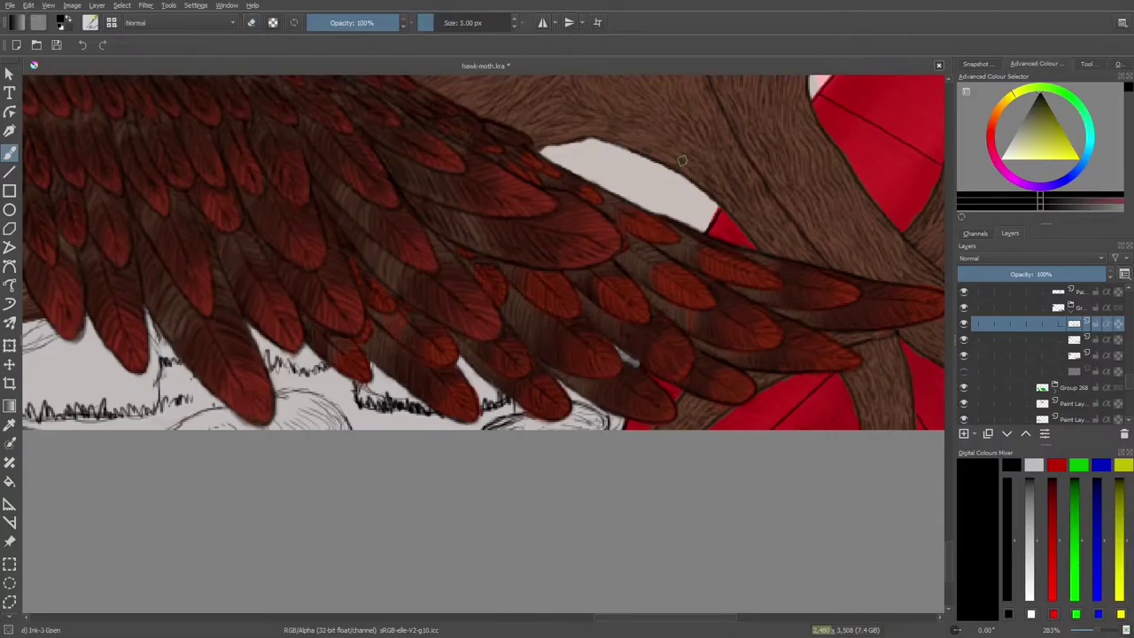
left_click_drag(683, 196, 696, 228)
left_click_drag(666, 183, 684, 205)
mouse_move(655, 164)
left_mouse_down()
mouse_move(615, 195)
mouse_move(666, 166)
mouse_move(700, 232)
left_mouse_up()
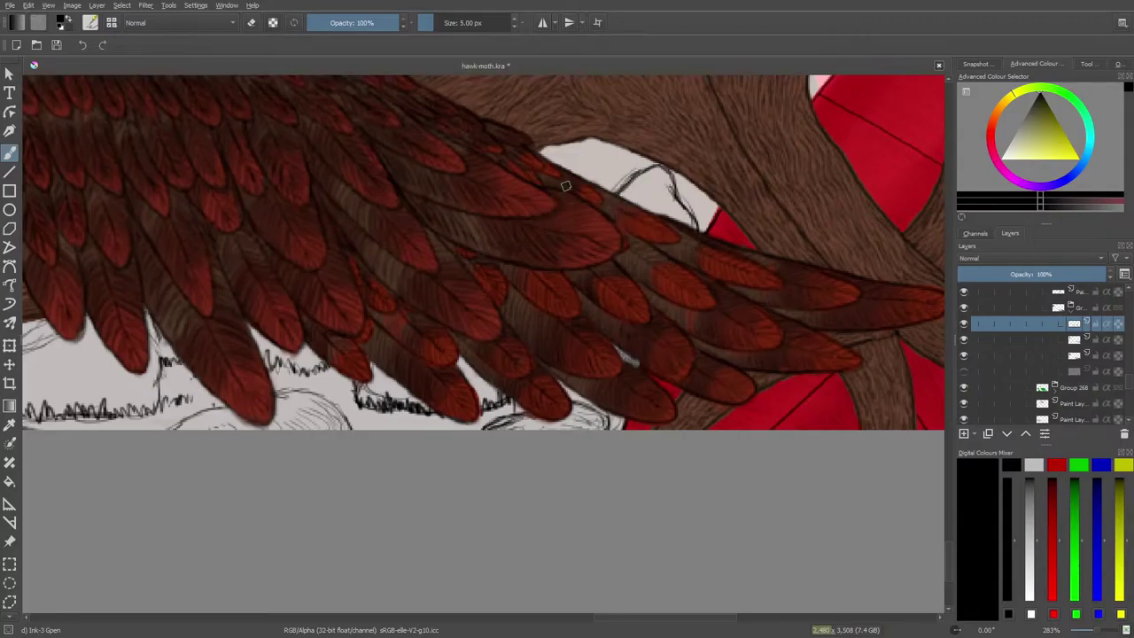
mouse_move(619, 193)
left_mouse_down()
mouse_move(630, 165)
mouse_move(620, 152)
mouse_move(548, 163)
left_mouse_up()
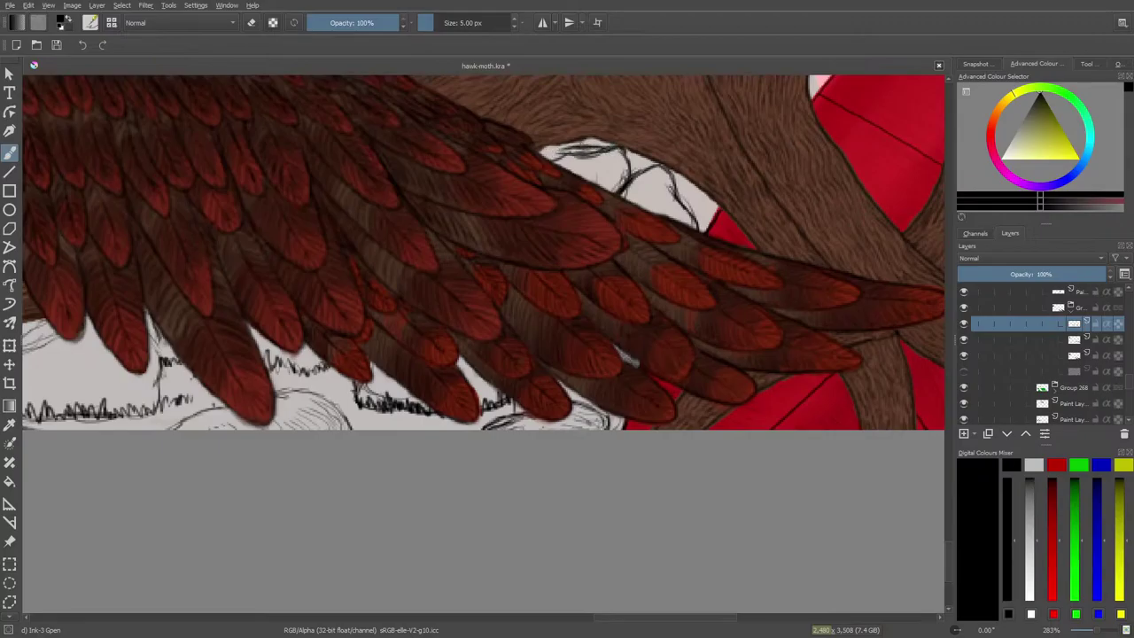
key("e")
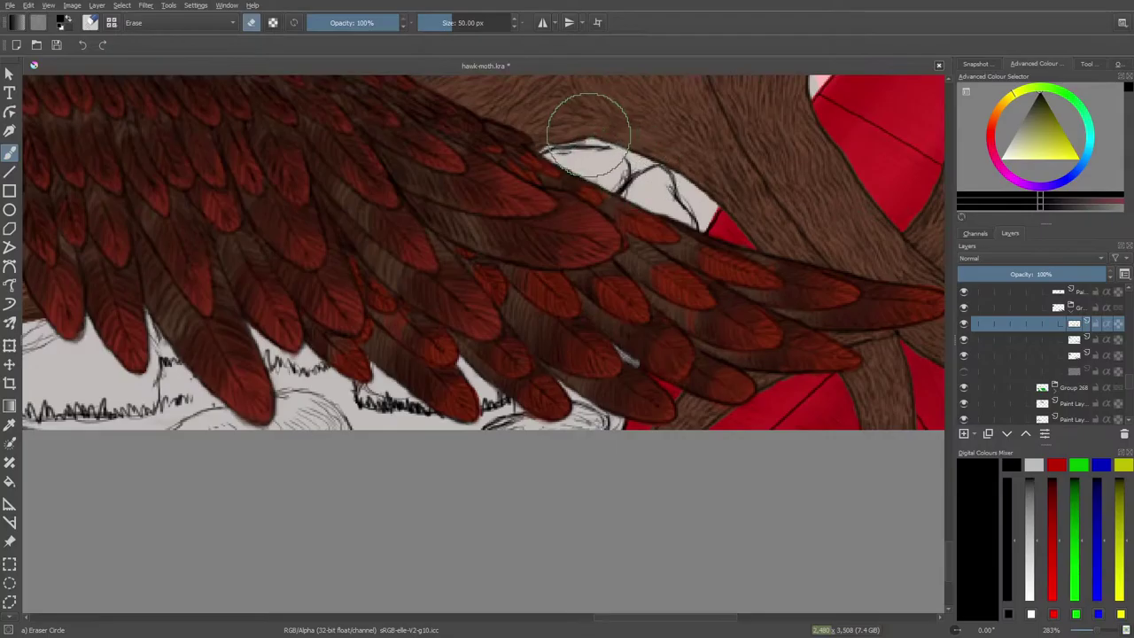
key("/")
left_click_drag(626, 171, 537, 157)
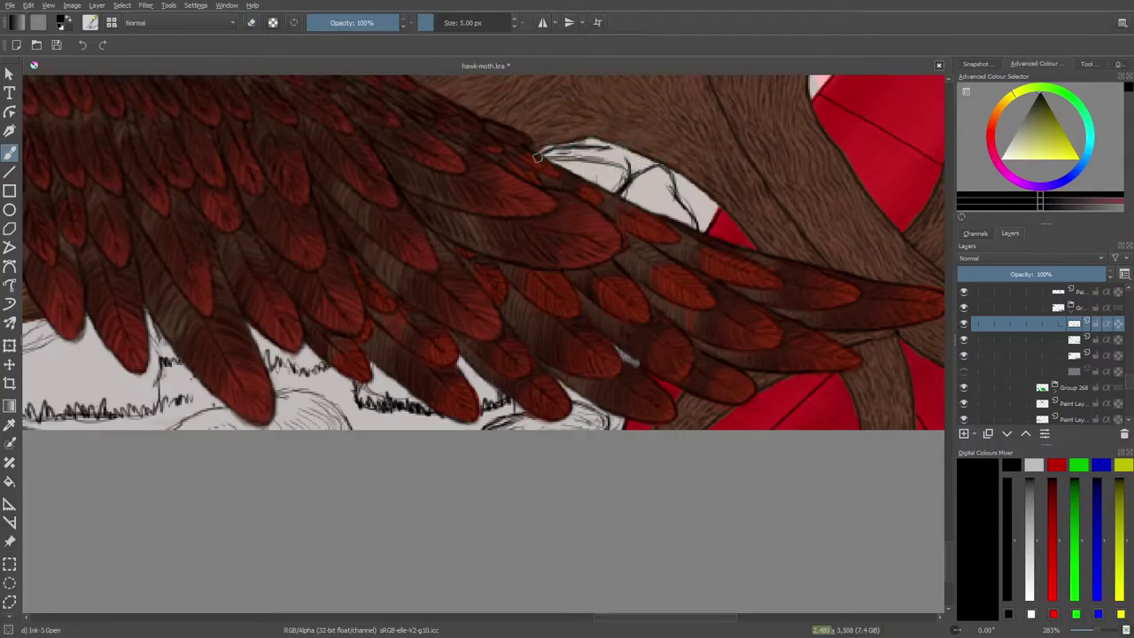
key("/")
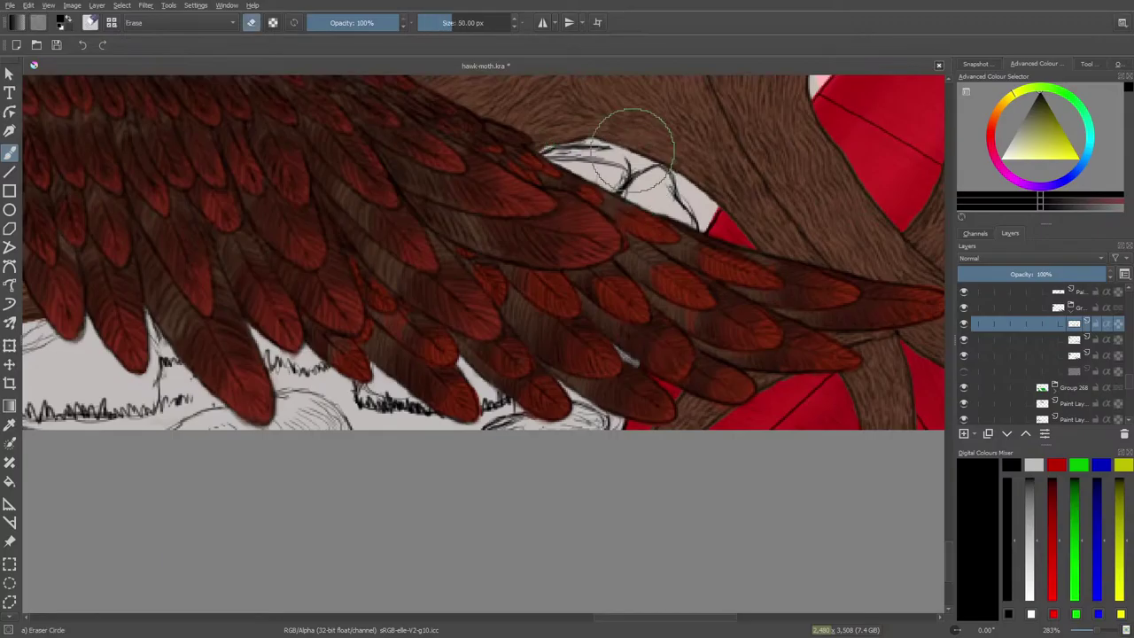
mouse_move(548, 161)
left_mouse_down()
mouse_move(577, 121)
mouse_move(585, 138)
left_mouse_up()
key("/")
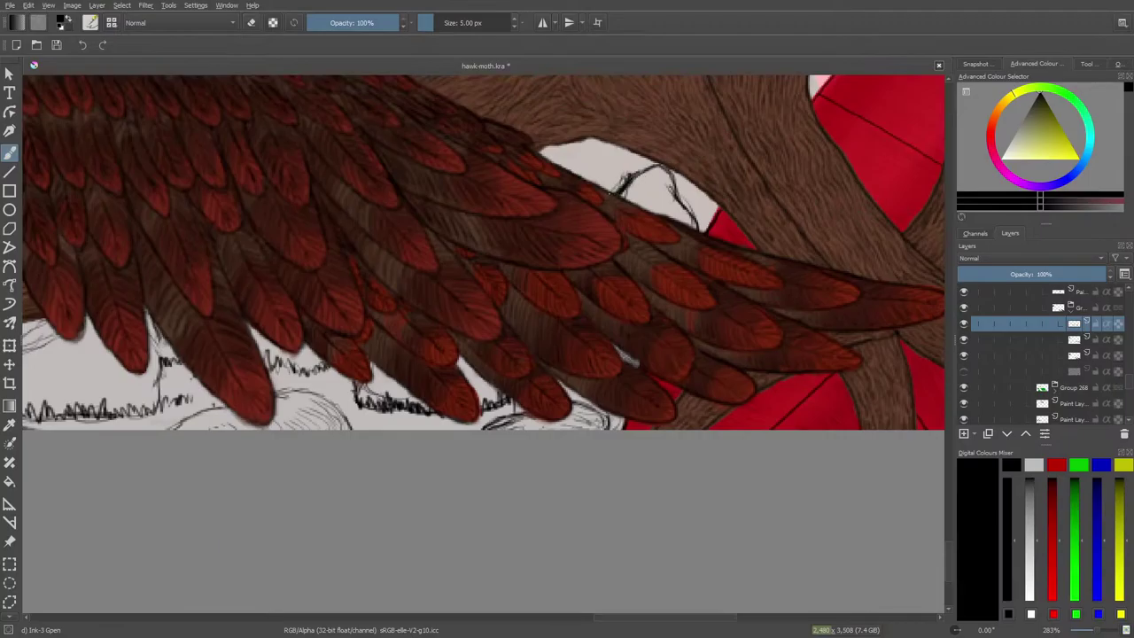
mouse_move(644, 158)
left_mouse_down()
mouse_move(634, 172)
mouse_move(660, 152)
mouse_move(555, 157)
mouse_move(594, 140)
left_mouse_up()
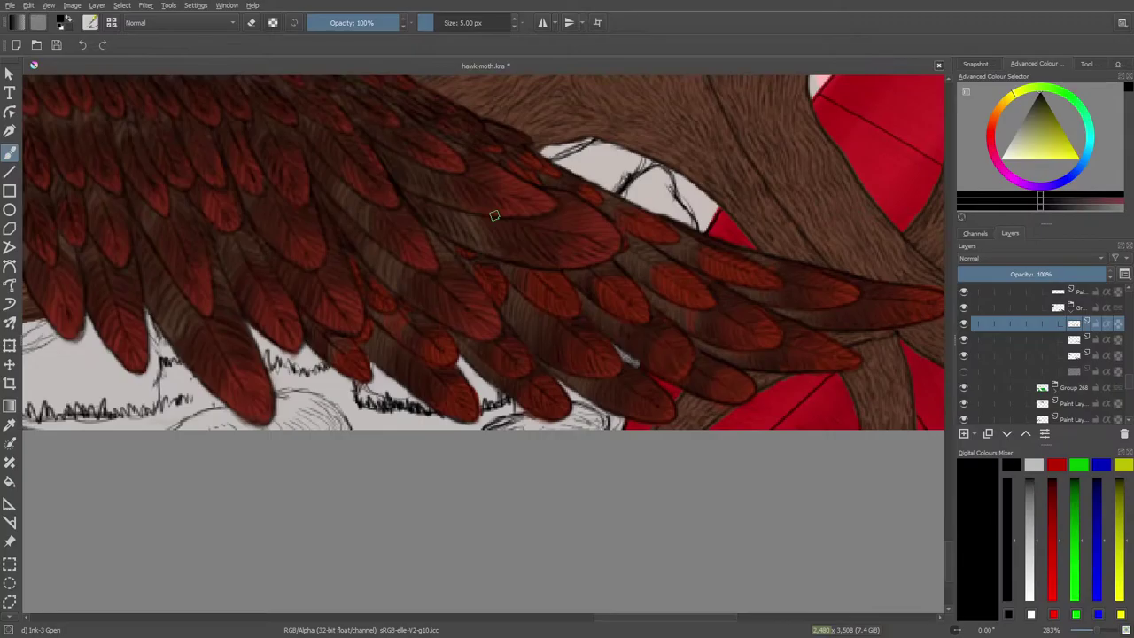
left_click_drag(567, 185, 573, 189)
mouse_move(640, 161)
left_mouse_down()
mouse_move(604, 151)
mouse_move(545, 145)
mouse_move(572, 206)
mouse_move(543, 167)
mouse_move(580, 162)
mouse_move(601, 137)
mouse_move(559, 134)
mouse_move(602, 143)
mouse_move(606, 158)
mouse_move(632, 153)
mouse_move(583, 178)
mouse_move(570, 149)
left_mouse_up()
key("/")
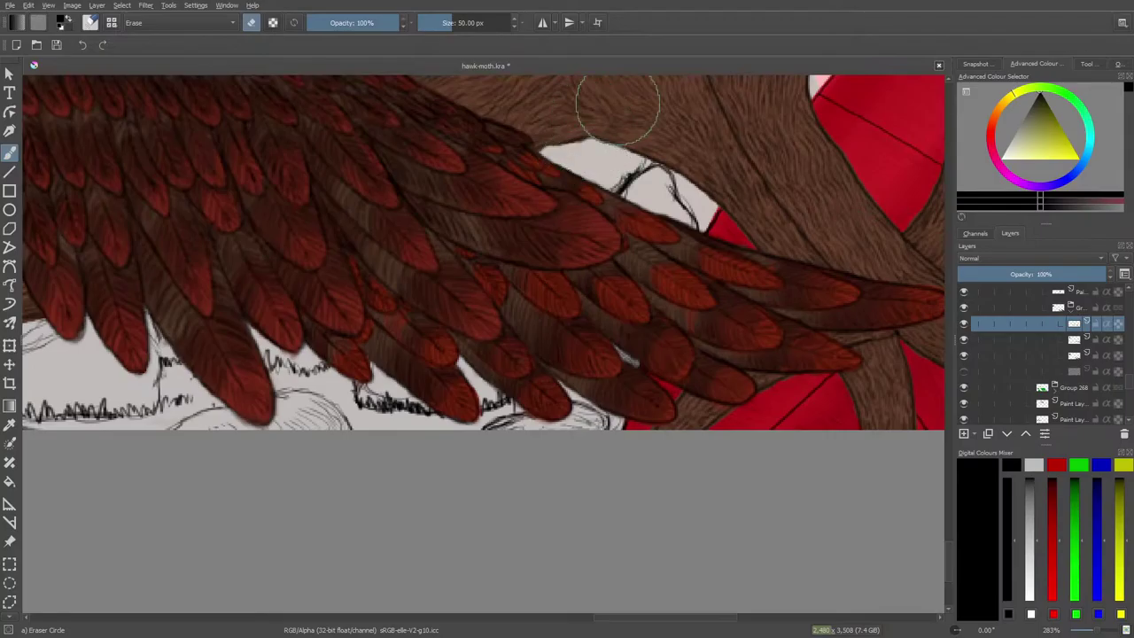
Sketch short rock lines across the pale pink gap between the branch and the red panels, erasing and redrawing the upper one.
key("e")
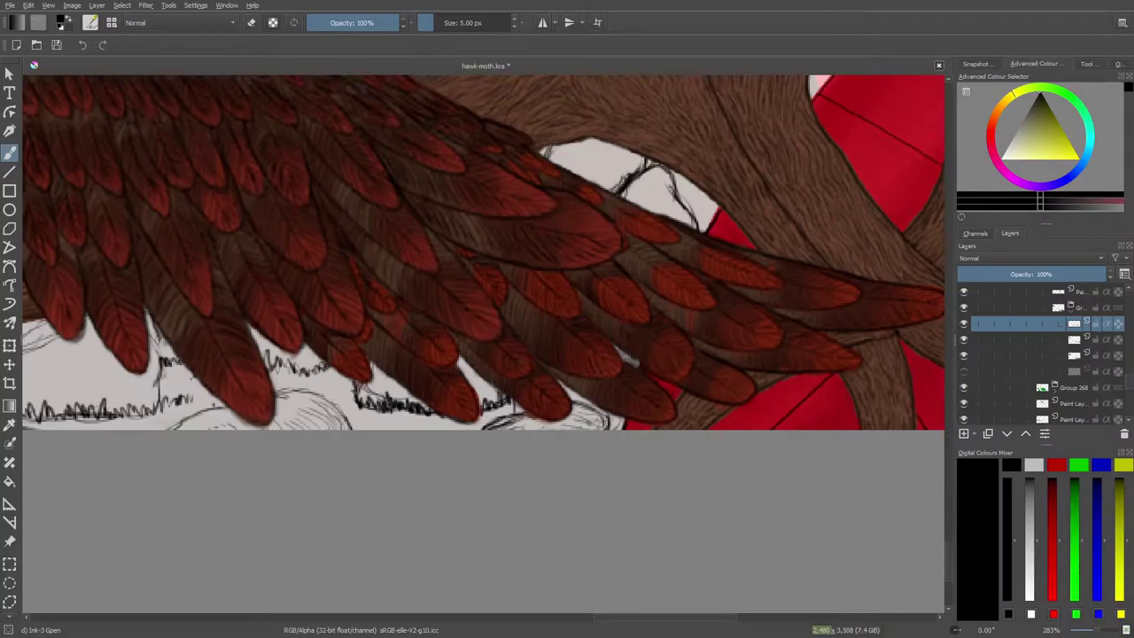
left_click_drag(947, 559, 959, 533)
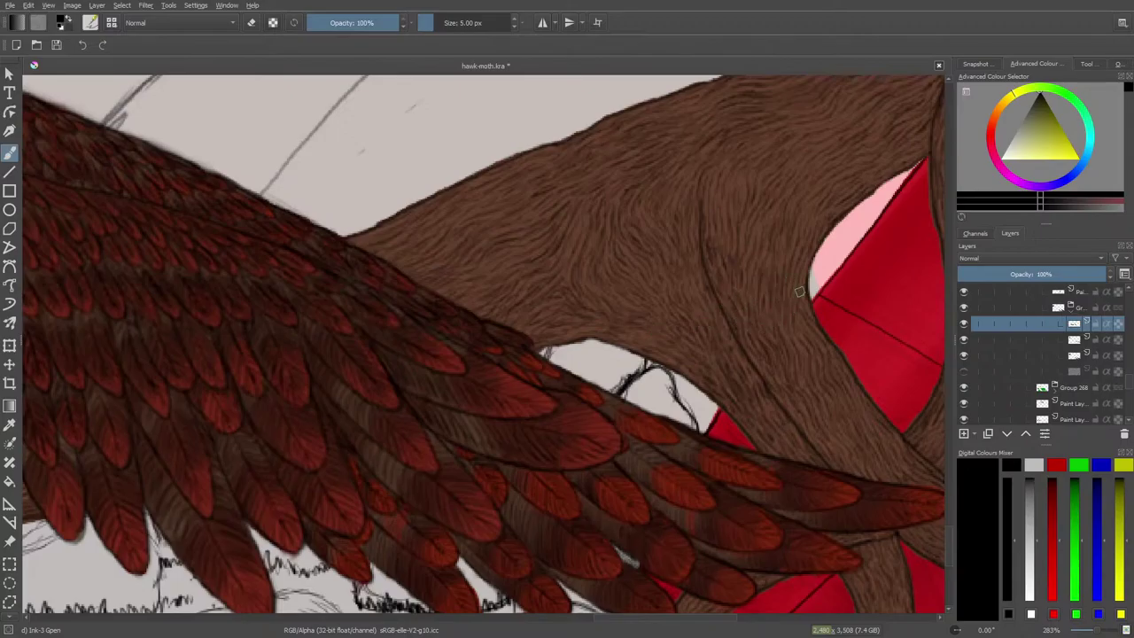
left_click_drag(837, 267, 815, 256)
left_click_drag(835, 266, 821, 260)
mouse_move(852, 213)
left_mouse_down()
mouse_move(878, 204)
mouse_move(877, 217)
left_mouse_up()
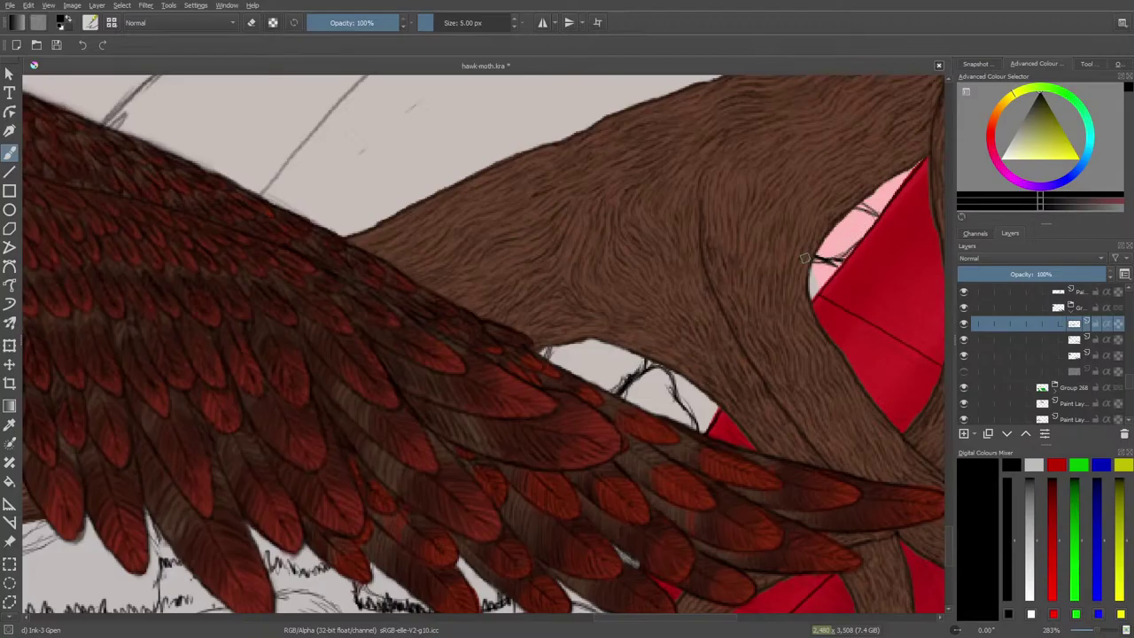
key("e")
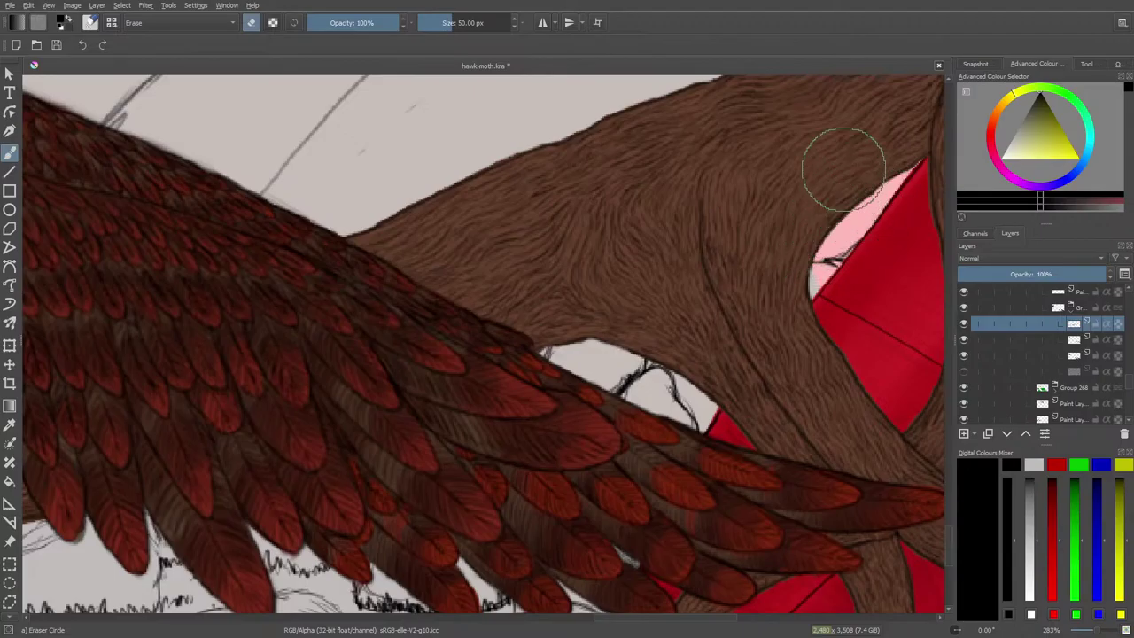
key("e")
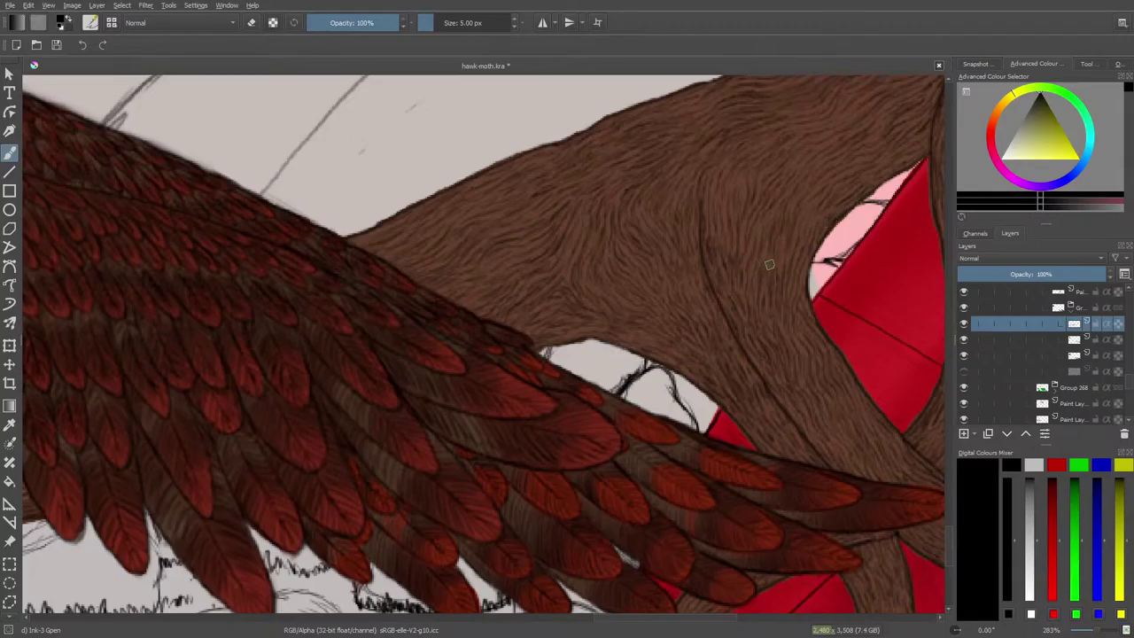
Set the rock sketch layer's opacity to 46% and move it one place down in the layer stack.
mouse_move(945, 538)
left_mouse_down()
mouse_move(945, 563)
mouse_move(945, 552)
left_mouse_up()
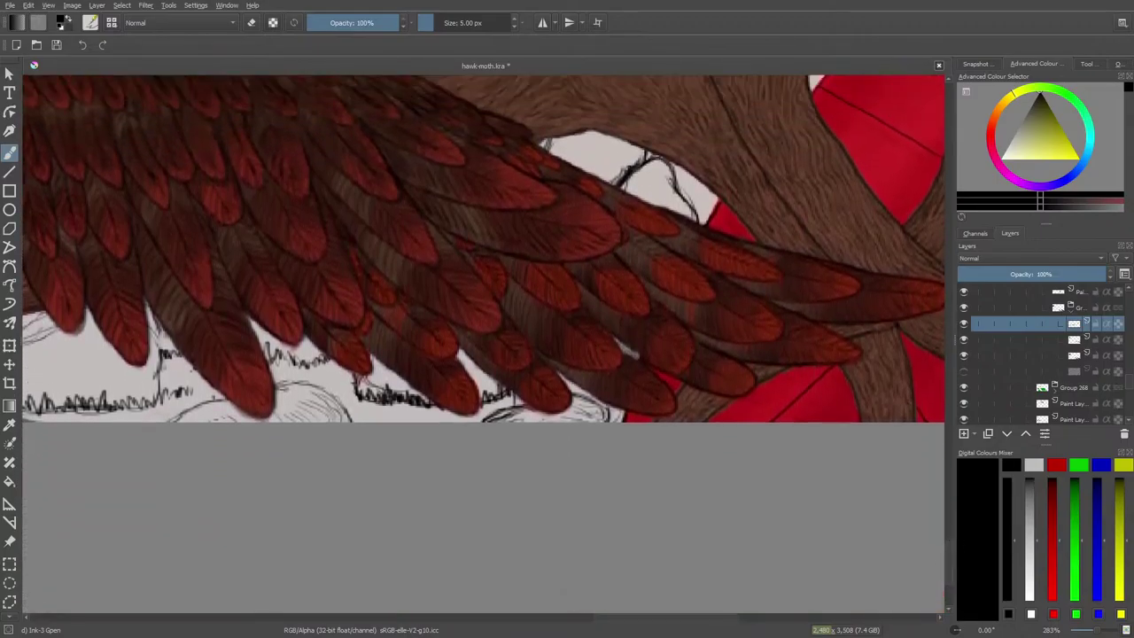
left_click_drag(614, 618, 542, 636)
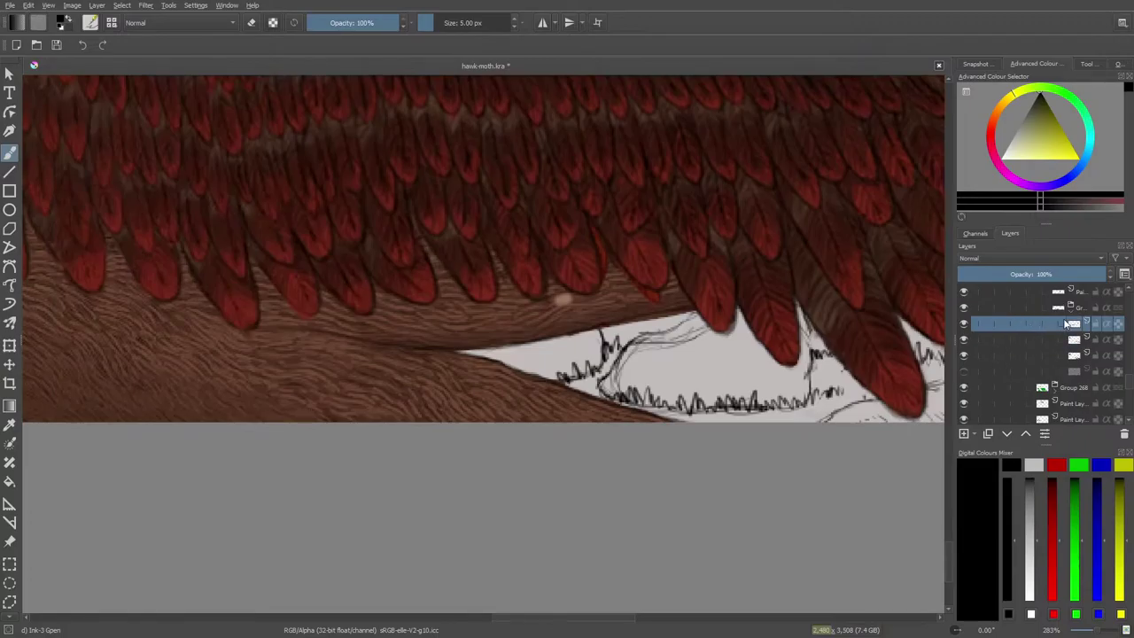
left_click(1037, 273)
left_click(1026, 274)
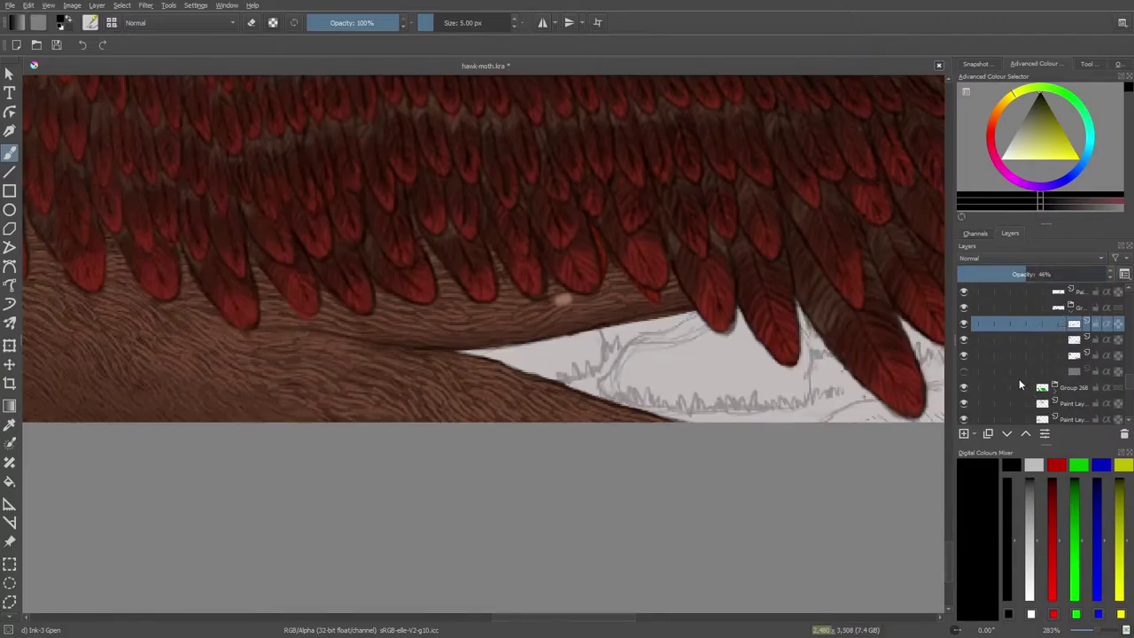
left_click(1007, 434)
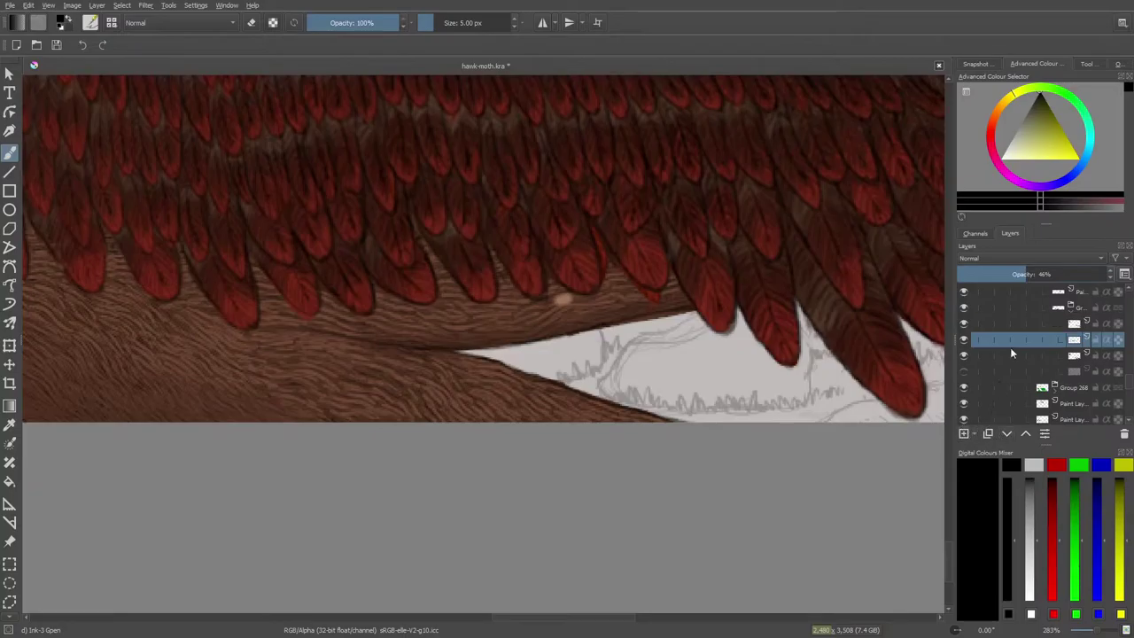
On the layer above the sketch, ink the rock's rounded end and underside in the narrow wedge between the branches with a 3.65 px pen.
left_click(1069, 321)
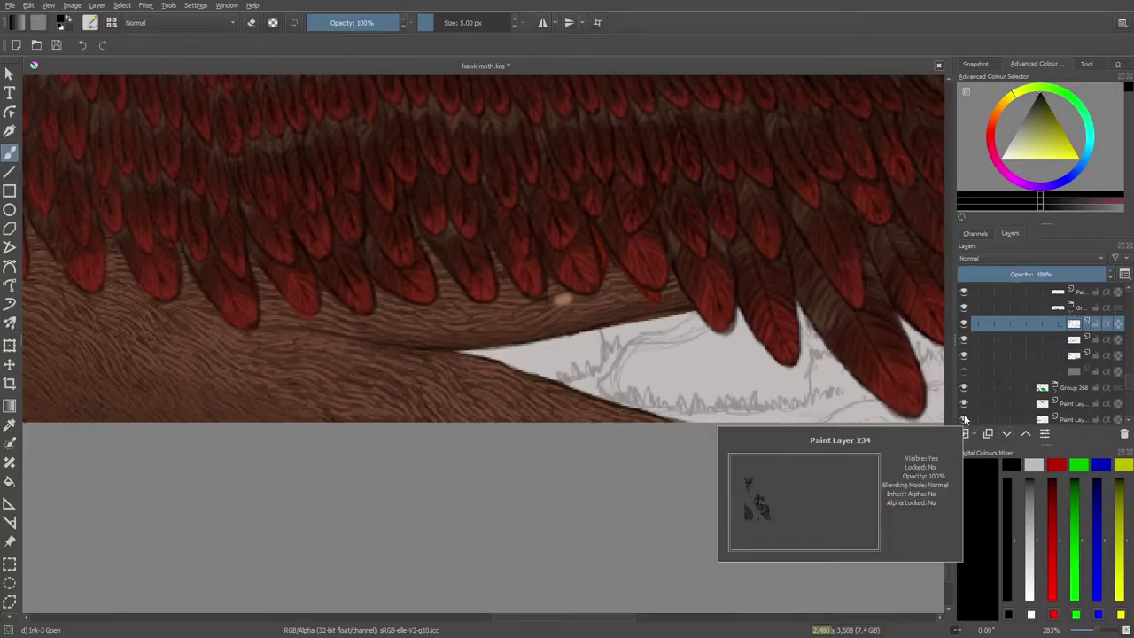
left_click_drag(514, 618, 536, 617)
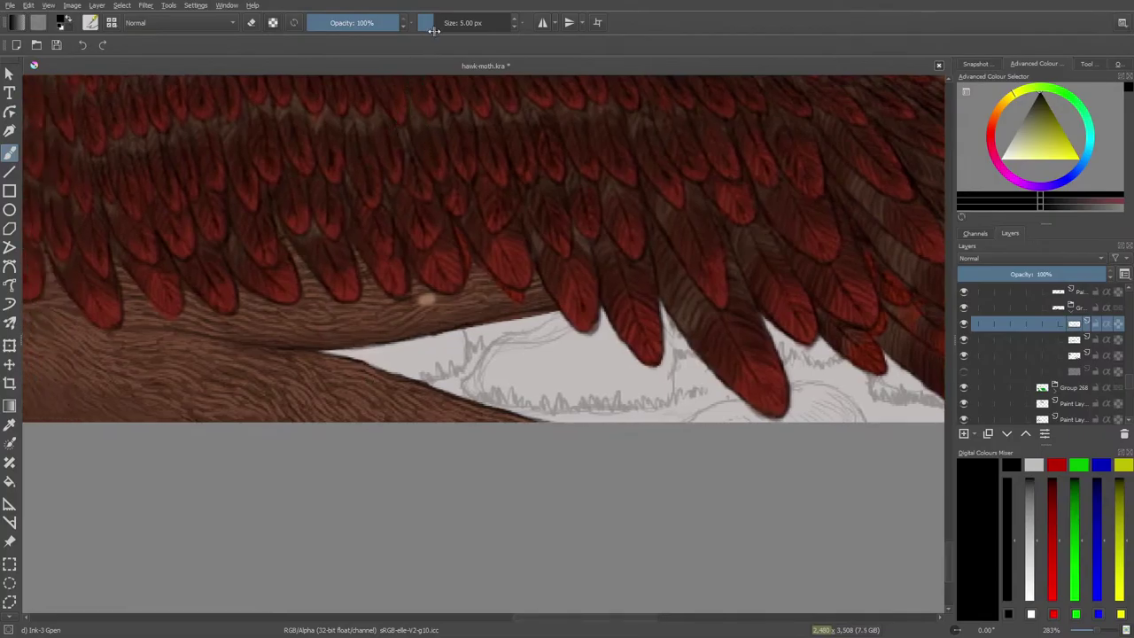
left_click_drag(434, 31, 433, 22)
left_click_drag(1097, 635, 1100, 635)
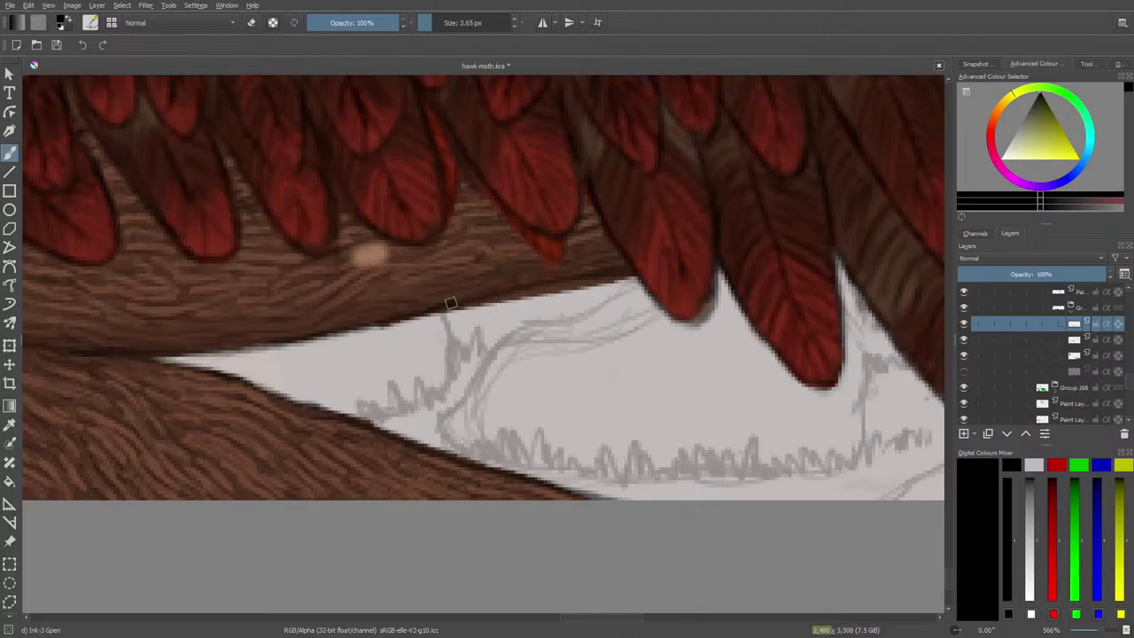
mouse_move(441, 312)
left_mouse_down()
mouse_move(441, 389)
mouse_move(420, 379)
mouse_move(442, 388)
mouse_move(346, 420)
left_mouse_up()
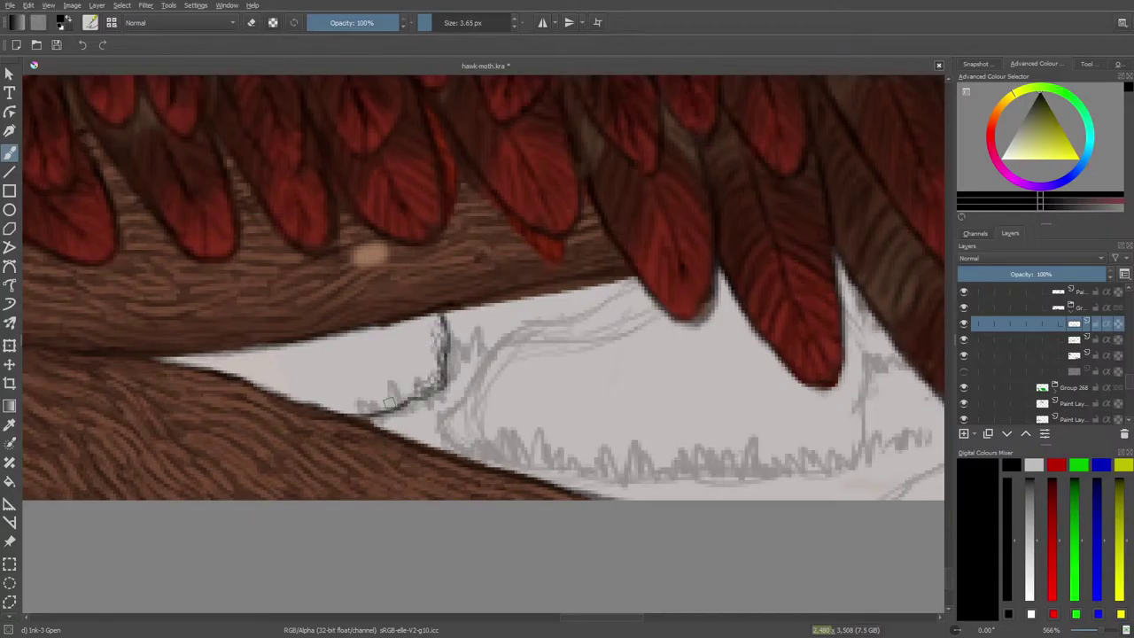
left_click_drag(388, 403, 359, 412)
left_click_drag(416, 387, 406, 396)
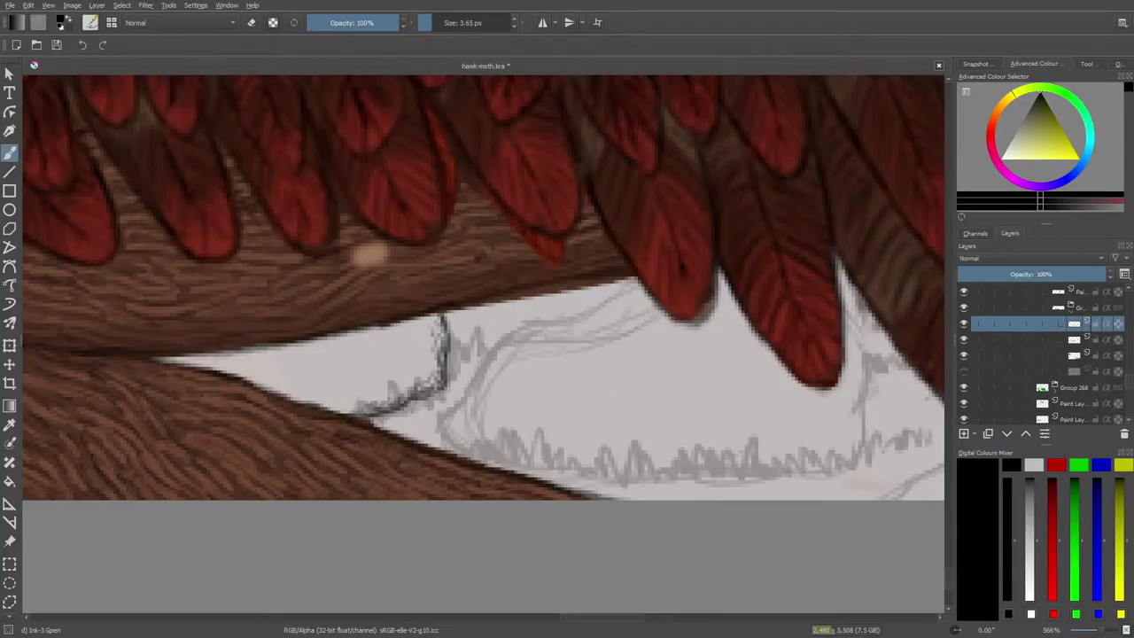
Fill the wedge rock with short hatching strokes from its rounded end to the narrow tip between the branches.
mouse_move(365, 403)
left_mouse_down()
mouse_move(348, 410)
mouse_move(413, 386)
mouse_move(383, 386)
mouse_move(432, 363)
mouse_move(346, 413)
mouse_move(326, 415)
mouse_move(344, 402)
mouse_move(319, 399)
mouse_move(397, 365)
mouse_move(299, 402)
mouse_move(338, 373)
mouse_move(268, 390)
mouse_move(324, 367)
left_mouse_up()
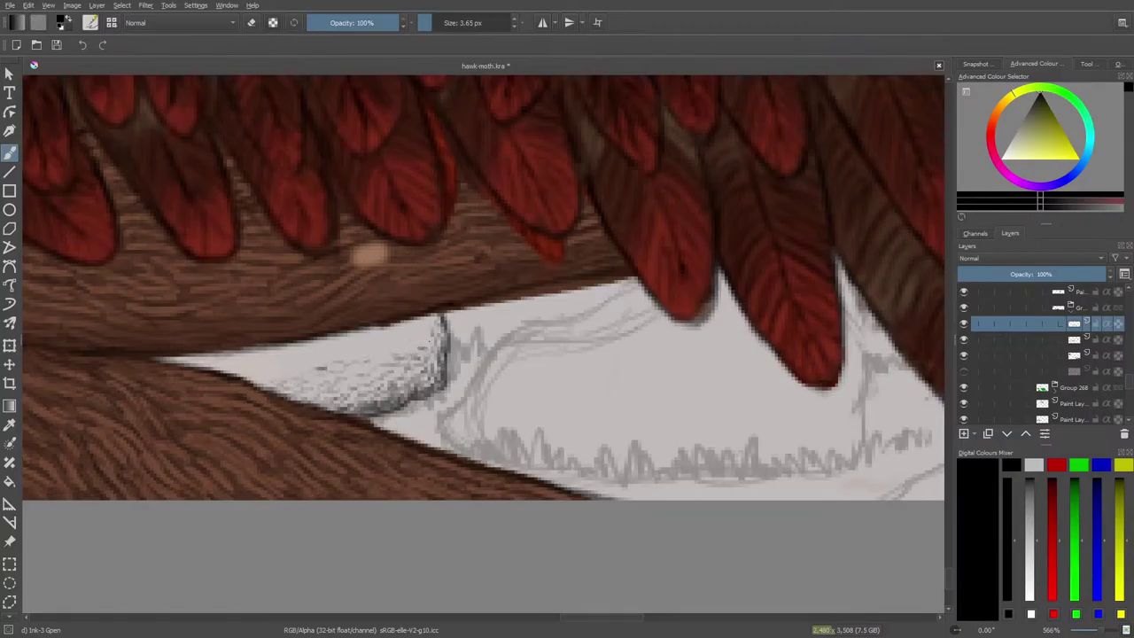
mouse_move(429, 318)
left_mouse_down()
mouse_move(410, 321)
mouse_move(422, 332)
left_mouse_up()
mouse_move(362, 365)
left_mouse_down()
mouse_move(350, 335)
mouse_move(317, 352)
mouse_move(345, 349)
mouse_move(321, 355)
mouse_move(361, 370)
mouse_move(329, 382)
mouse_move(377, 378)
mouse_move(277, 400)
mouse_move(278, 357)
mouse_move(277, 381)
mouse_move(240, 383)
mouse_move(264, 399)
left_mouse_up()
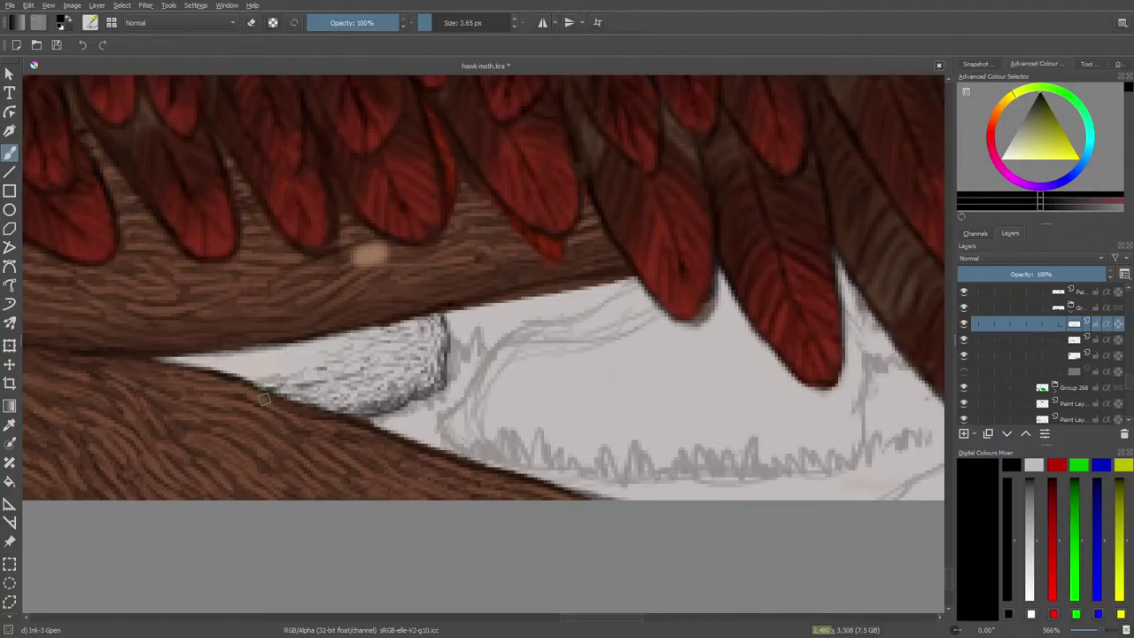
mouse_move(304, 358)
left_mouse_down()
mouse_move(270, 367)
mouse_move(272, 352)
left_mouse_up()
left_click_drag(338, 339, 303, 347)
mouse_move(346, 338)
left_mouse_down()
mouse_move(308, 347)
mouse_move(336, 342)
left_mouse_up()
mouse_move(265, 358)
left_mouse_down()
mouse_move(204, 372)
mouse_move(159, 358)
left_mouse_up()
left_click_drag(310, 358, 289, 376)
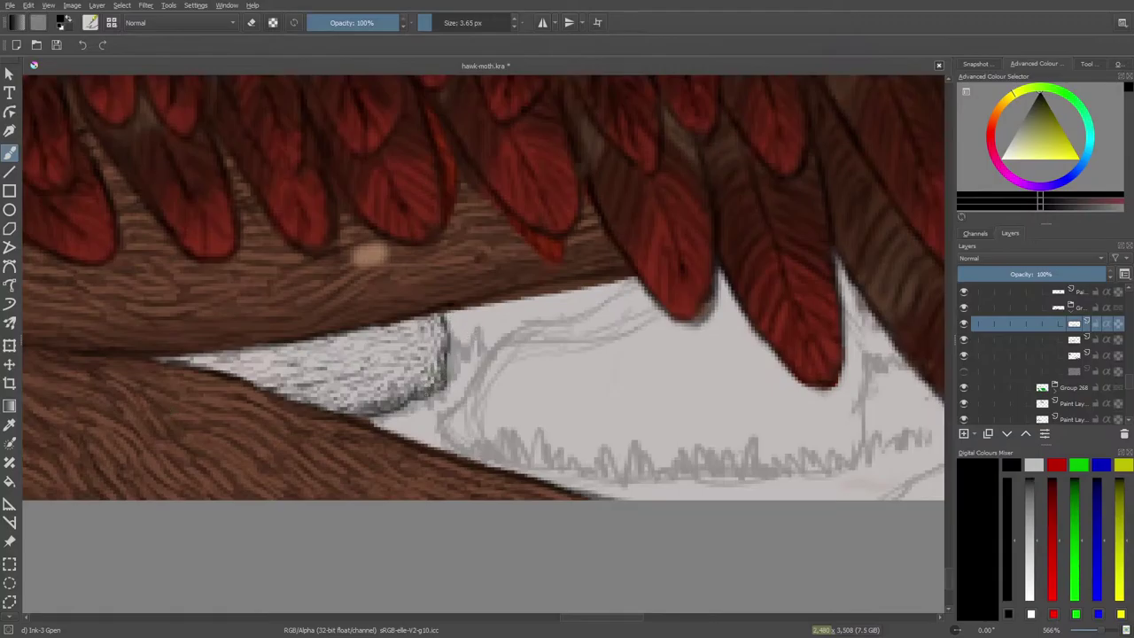
Darken the wedge rock's rounded end and lower corner with denser hatching strokes.
left_click_drag(430, 390, 421, 398)
left_click_drag(433, 375, 423, 382)
mouse_move(434, 367)
left_mouse_down()
mouse_move(410, 398)
mouse_move(430, 387)
left_mouse_up()
mouse_move(441, 352)
left_mouse_down()
mouse_move(434, 381)
mouse_move(313, 412)
mouse_move(349, 411)
left_mouse_up()
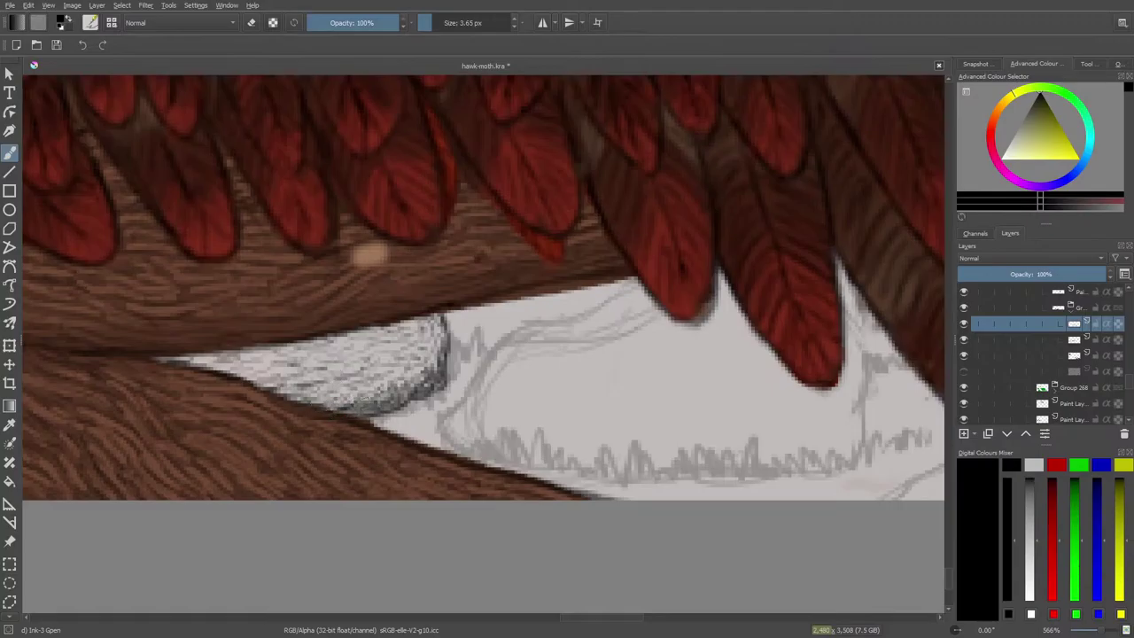
mouse_move(407, 370)
left_mouse_down()
mouse_move(393, 389)
mouse_move(416, 379)
left_mouse_up()
left_click_drag(438, 349, 415, 370)
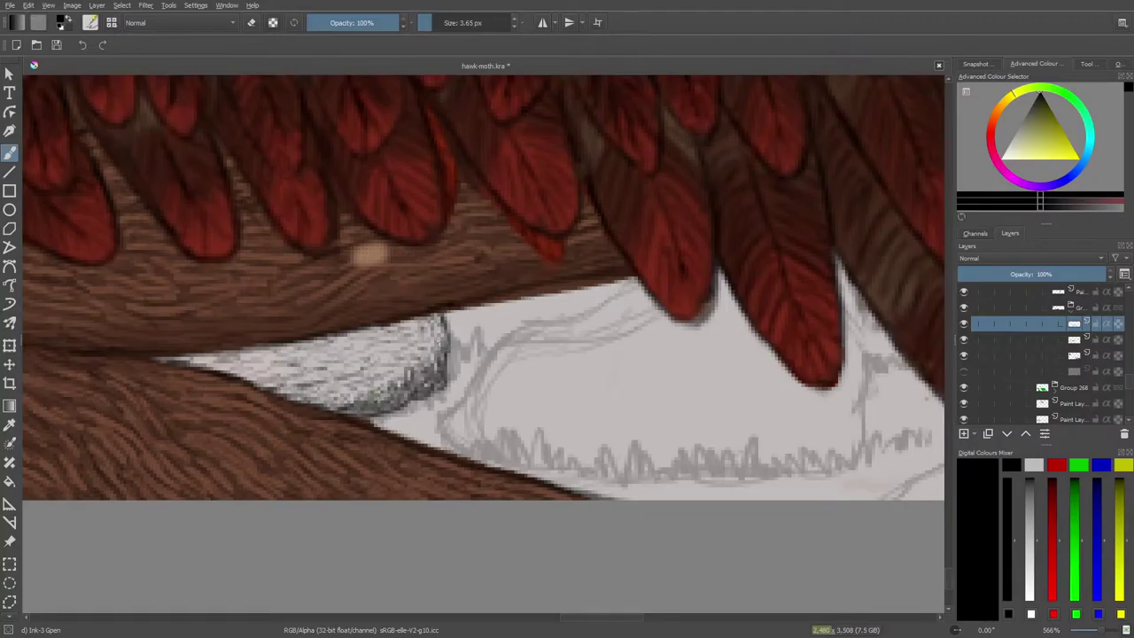
Deepen the shading along the wedge rock's underside, blending the hatching toward its narrow tip.
mouse_move(407, 367)
left_mouse_down()
mouse_move(383, 397)
mouse_move(319, 404)
left_mouse_up()
left_click_drag(325, 396, 296, 408)
left_click_drag(409, 382, 388, 406)
left_click_drag(423, 365, 406, 390)
mouse_move(437, 345)
left_mouse_down()
mouse_move(420, 399)
mouse_move(438, 342)
mouse_move(421, 371)
mouse_move(382, 361)
mouse_move(375, 390)
mouse_move(381, 381)
mouse_move(354, 397)
left_mouse_up()
mouse_move(363, 398)
left_mouse_down()
mouse_move(305, 398)
mouse_move(323, 409)
mouse_move(281, 394)
left_mouse_up()
left_click_drag(289, 379, 249, 385)
mouse_move(275, 366)
left_mouse_down()
mouse_move(248, 381)
mouse_move(261, 374)
left_mouse_up()
left_click_drag(270, 365, 241, 377)
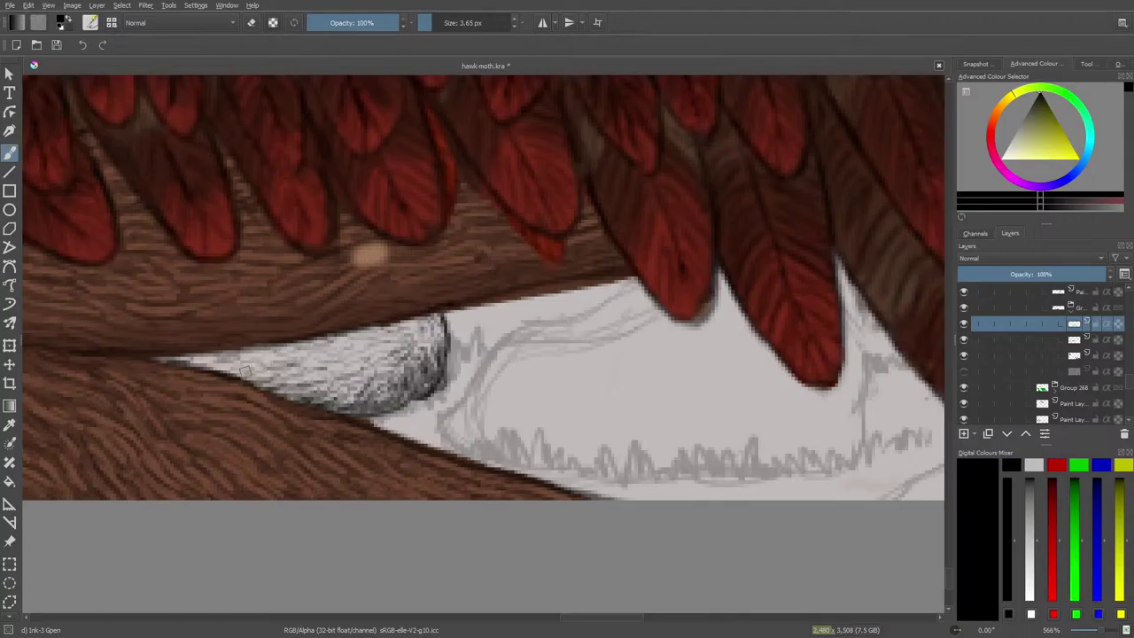
mouse_move(336, 354)
left_mouse_down()
mouse_move(186, 364)
mouse_move(216, 374)
left_mouse_up()
left_click_drag(257, 371, 243, 379)
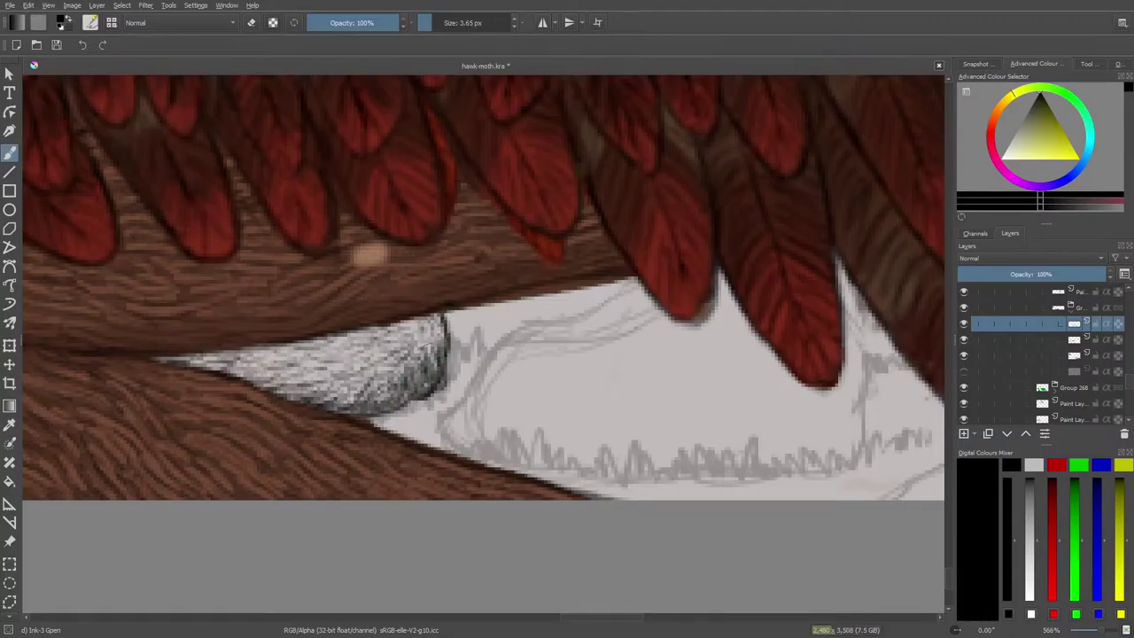
Tidy the wedge rock's lower edge with a 15.63 px eraser, then deepen its hatching from the rounded end to the narrow tip.
key("e")
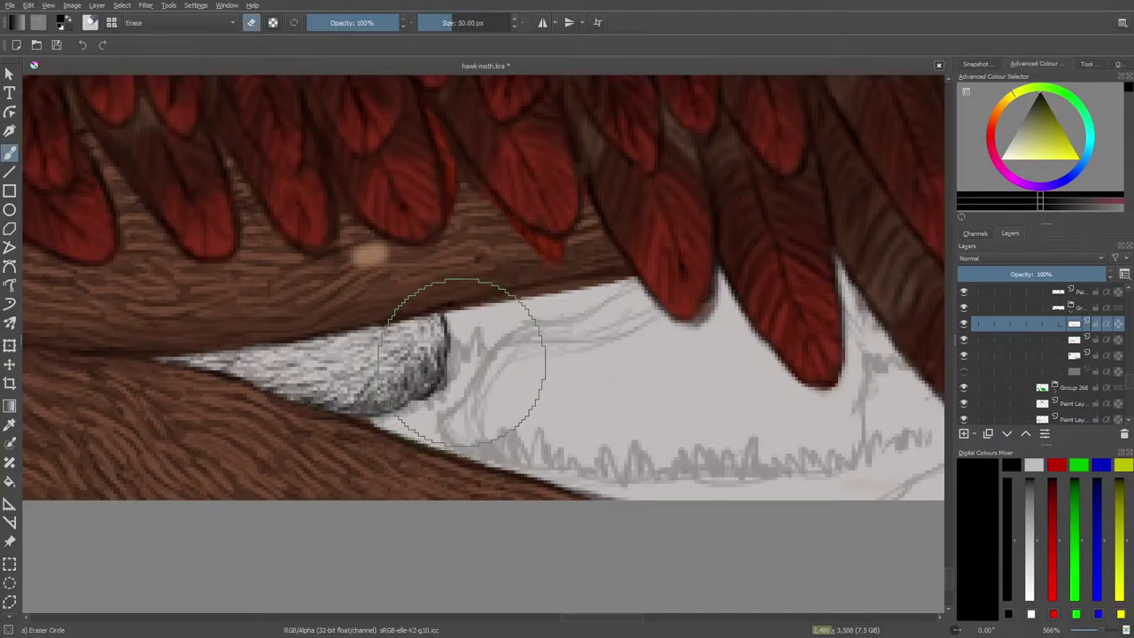
left_click_drag(449, 23, 441, 24)
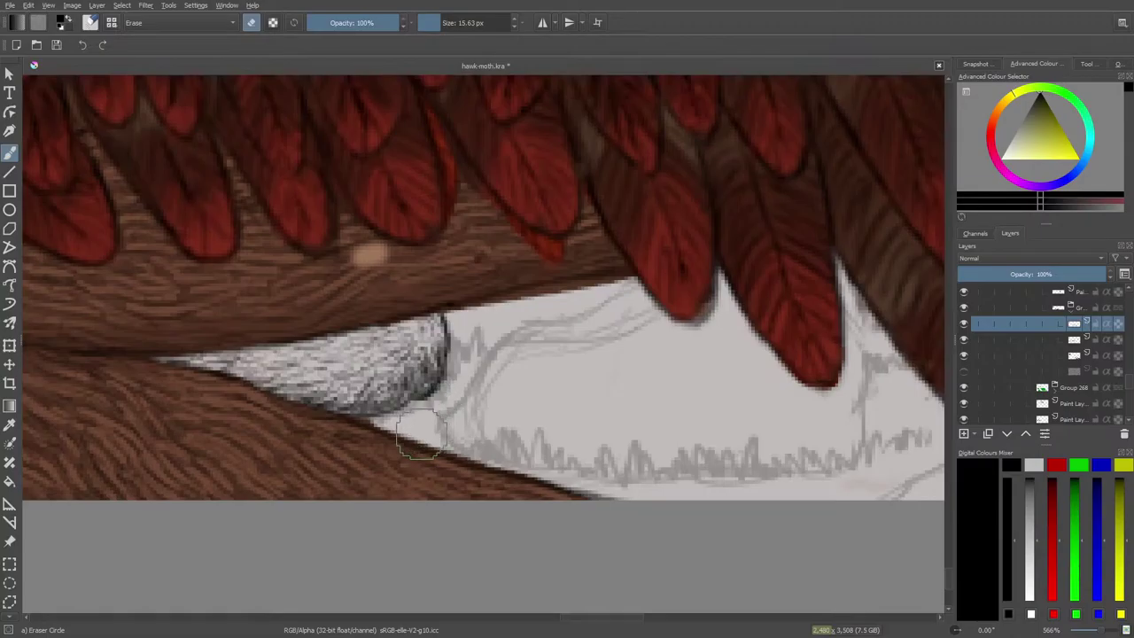
key("e")
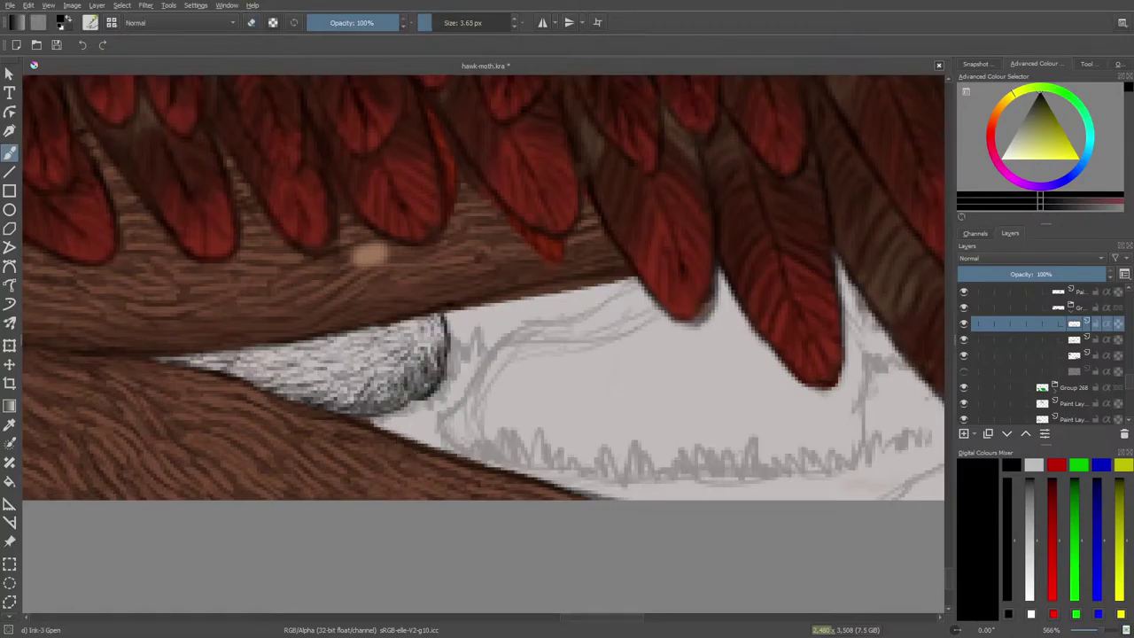
mouse_move(415, 381)
left_mouse_down()
mouse_move(406, 397)
mouse_move(418, 394)
mouse_move(346, 416)
left_mouse_up()
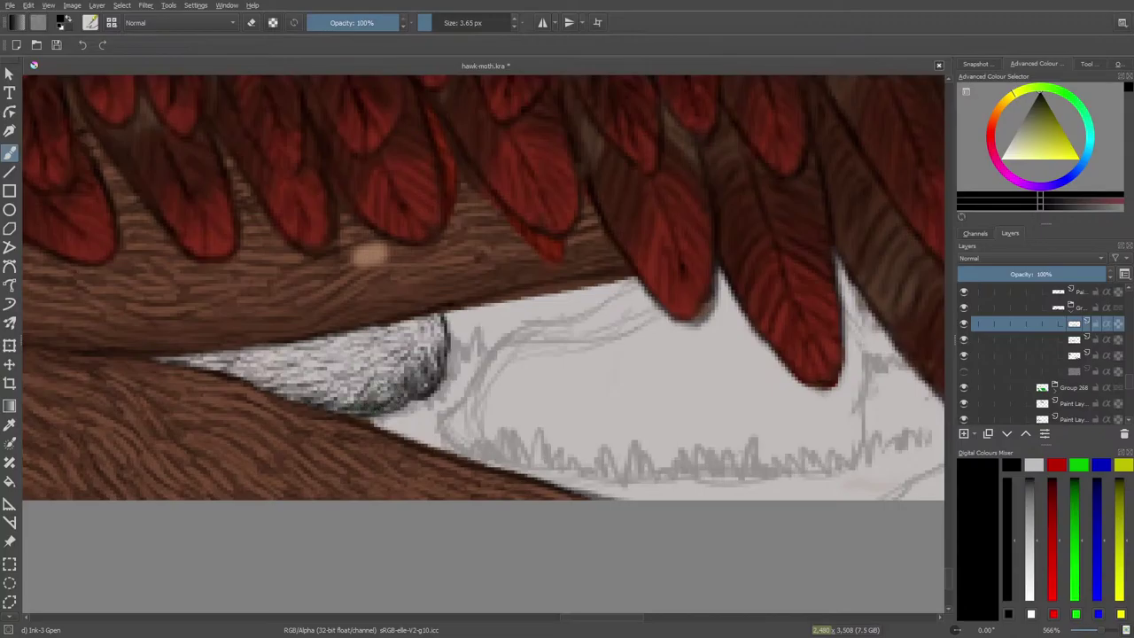
mouse_move(401, 381)
left_mouse_down()
mouse_move(390, 401)
mouse_move(323, 405)
mouse_move(349, 417)
mouse_move(377, 409)
mouse_move(367, 407)
left_mouse_up()
mouse_move(401, 394)
left_mouse_down()
mouse_move(374, 413)
mouse_move(337, 415)
left_mouse_up()
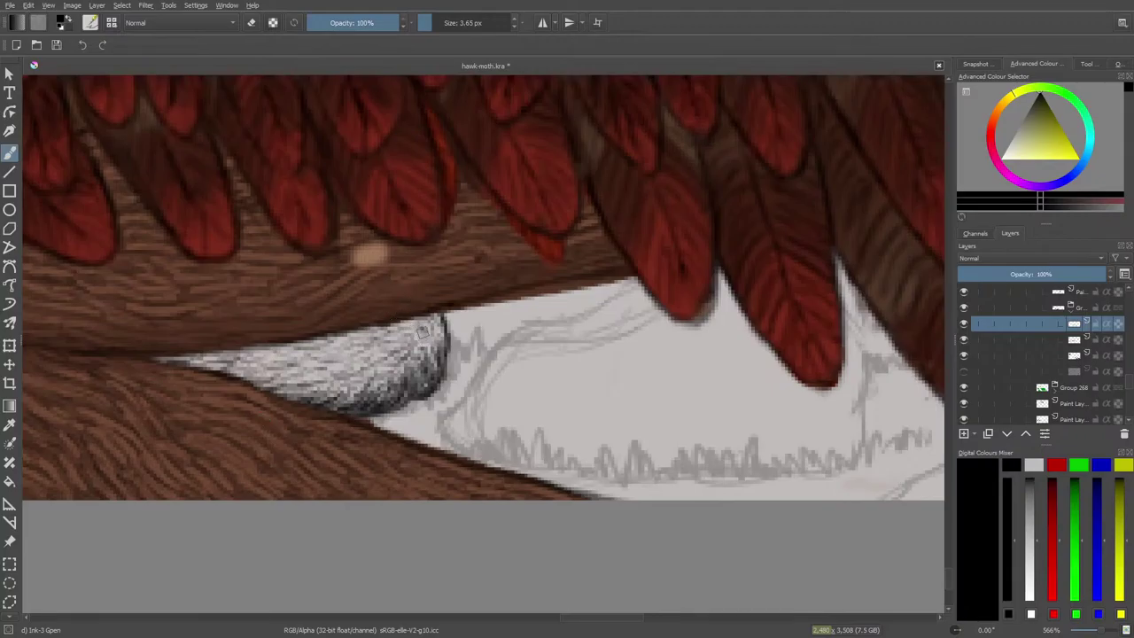
mouse_move(434, 324)
left_mouse_down()
mouse_move(363, 341)
mouse_move(347, 332)
mouse_move(335, 347)
mouse_move(357, 350)
mouse_move(336, 358)
mouse_move(364, 355)
mouse_move(334, 371)
mouse_move(270, 374)
mouse_move(265, 353)
mouse_move(226, 374)
left_mouse_up()
left_click_drag(241, 357, 214, 359)
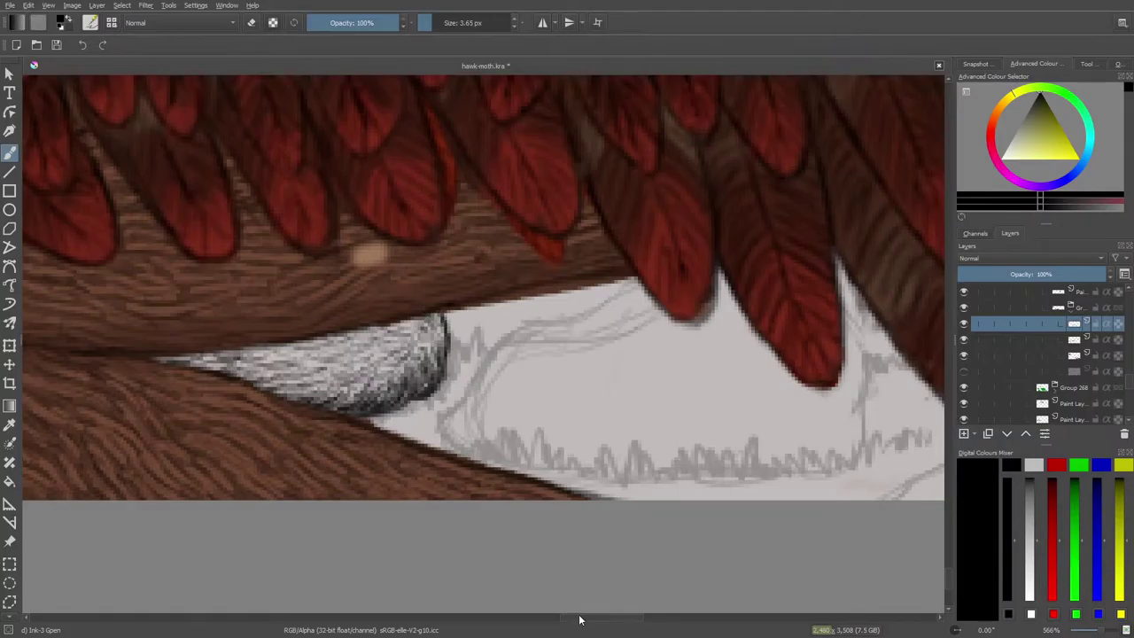
Ink the outline of the large rock beside the wedge rock, following the sketch around its sides, base and upper slope.
left_click_drag(579, 619, 591, 619)
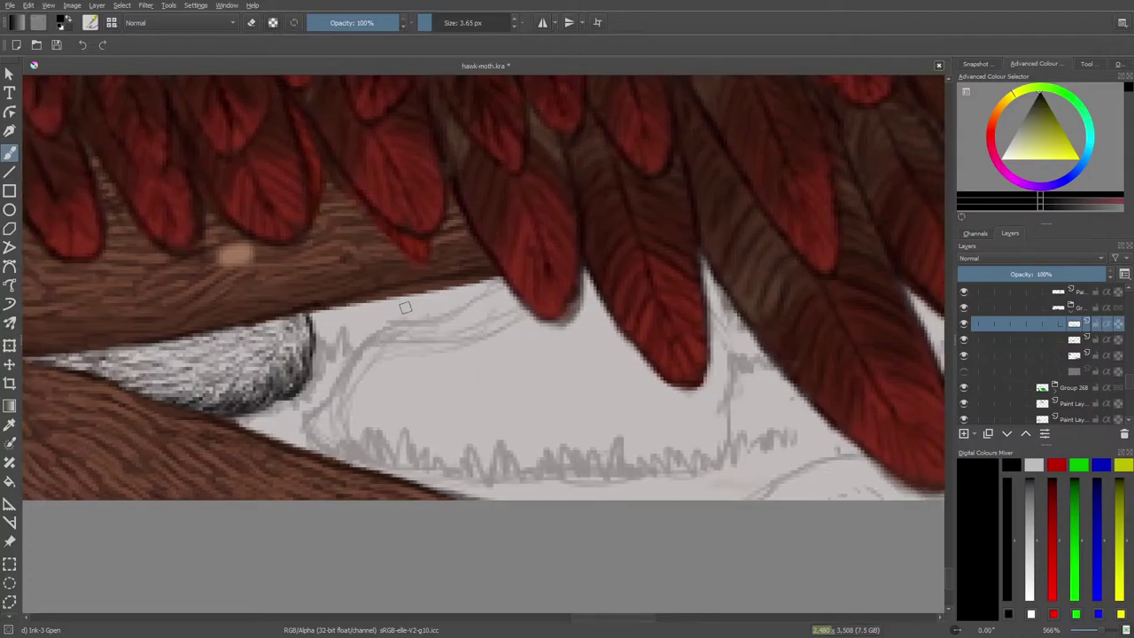
mouse_move(380, 332)
left_mouse_down()
mouse_move(350, 355)
mouse_move(308, 434)
mouse_move(369, 448)
mouse_move(494, 398)
mouse_move(441, 471)
mouse_move(516, 476)
mouse_move(590, 461)
mouse_move(679, 472)
mouse_move(727, 457)
mouse_move(728, 359)
left_mouse_up()
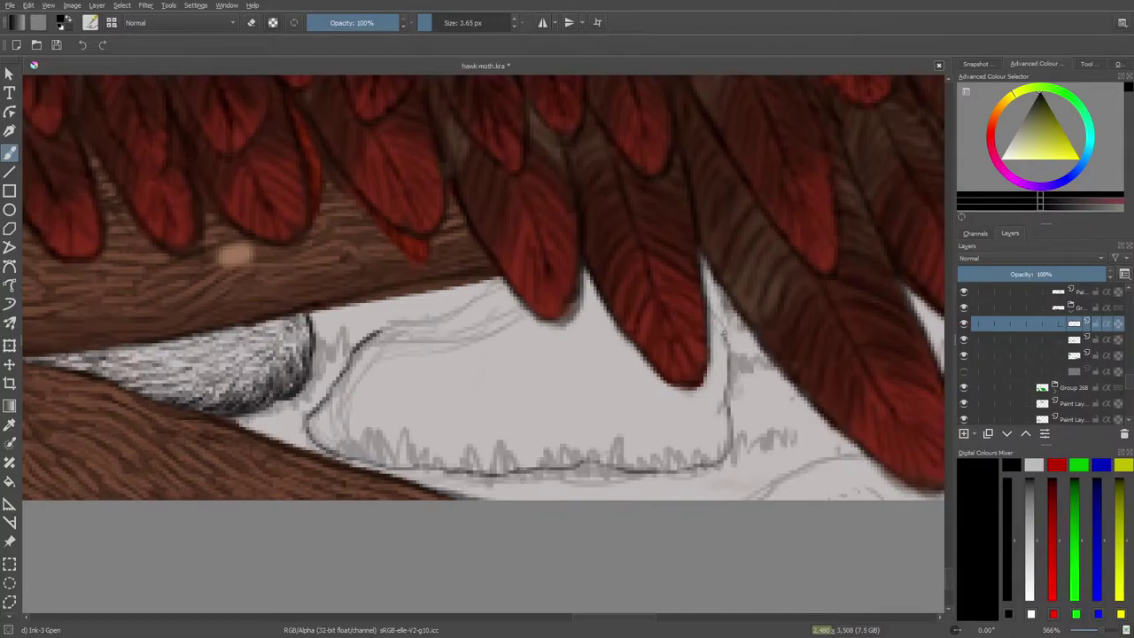
left_click_drag(493, 290, 381, 332)
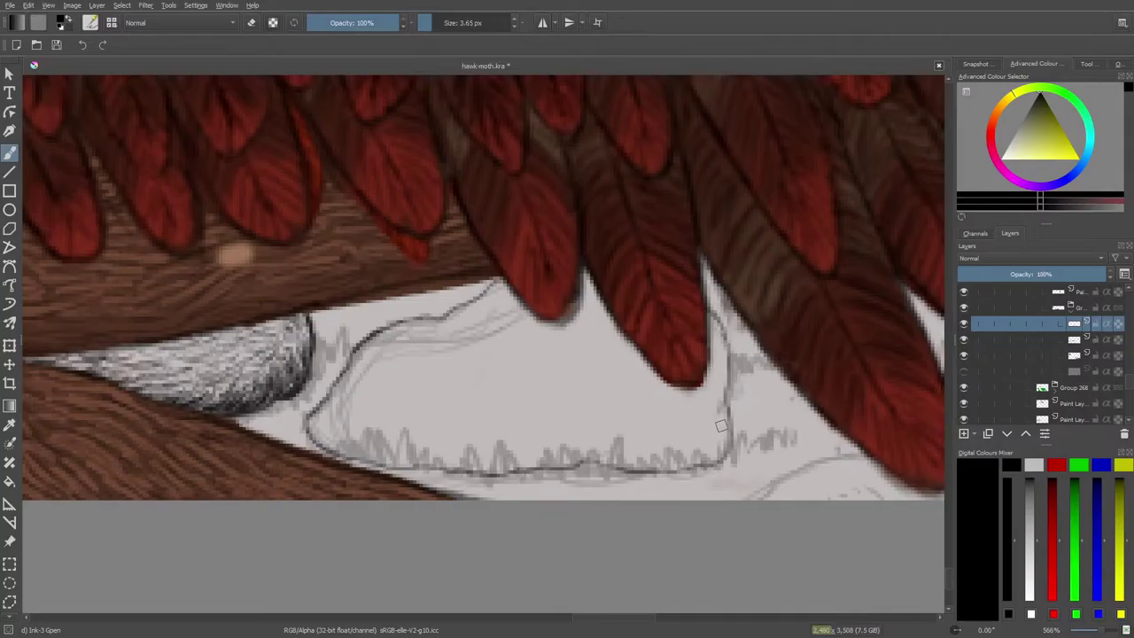
Hatch the large rock's lower right corner, its right edge and the right half of its base with short strokes.
mouse_move(715, 446)
left_mouse_down()
mouse_move(716, 457)
mouse_move(722, 428)
left_mouse_up()
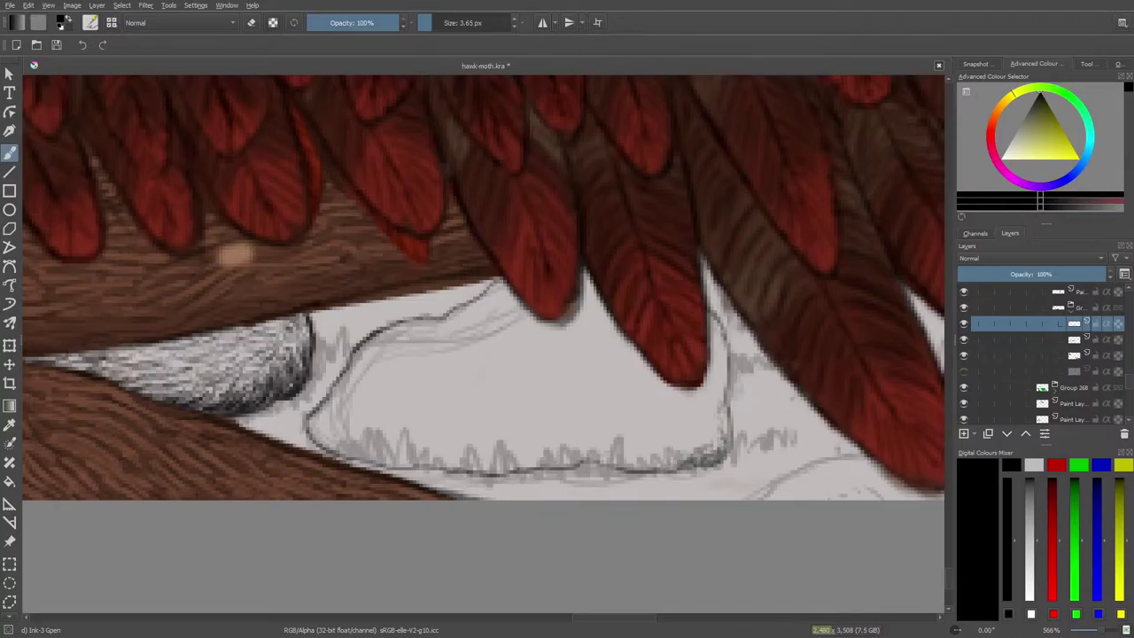
mouse_move(728, 434)
left_mouse_down()
mouse_move(717, 447)
mouse_move(704, 434)
mouse_move(718, 424)
mouse_move(711, 330)
mouse_move(716, 338)
left_mouse_up()
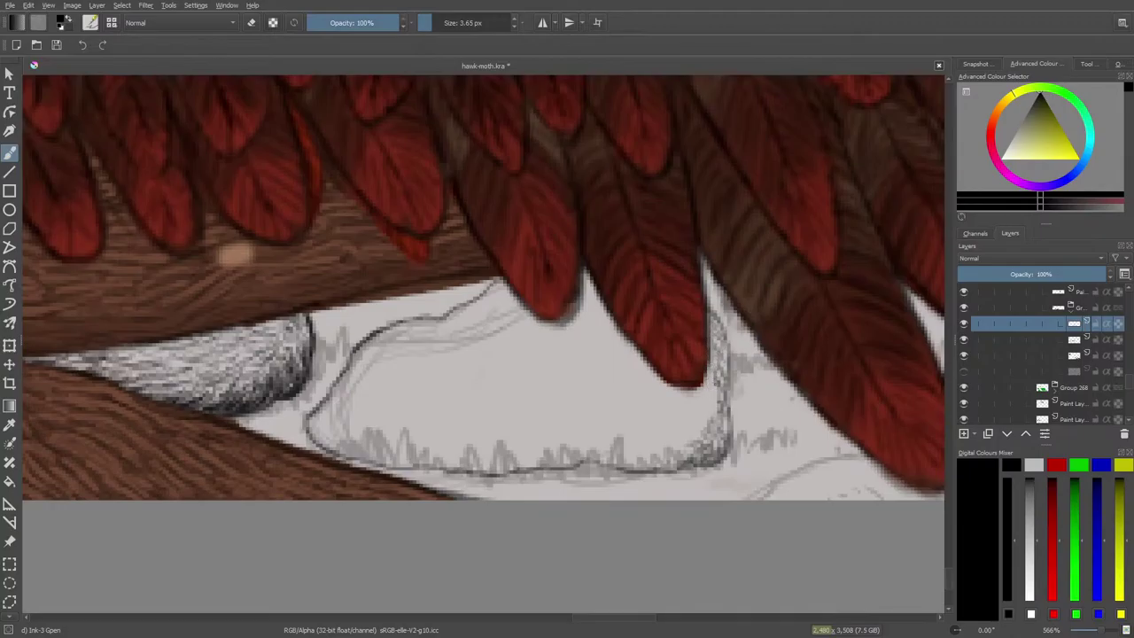
left_click_drag(712, 393, 706, 421)
mouse_move(690, 426)
left_mouse_down()
mouse_move(702, 423)
mouse_move(691, 434)
mouse_move(712, 443)
mouse_move(690, 457)
mouse_move(642, 466)
mouse_move(684, 440)
mouse_move(665, 426)
mouse_move(680, 445)
mouse_move(628, 463)
mouse_move(601, 455)
mouse_move(652, 449)
mouse_move(629, 422)
mouse_move(620, 441)
mouse_move(600, 438)
mouse_move(599, 460)
mouse_move(580, 459)
mouse_move(591, 440)
mouse_move(551, 455)
mouse_move(559, 464)
mouse_move(513, 468)
left_mouse_up()
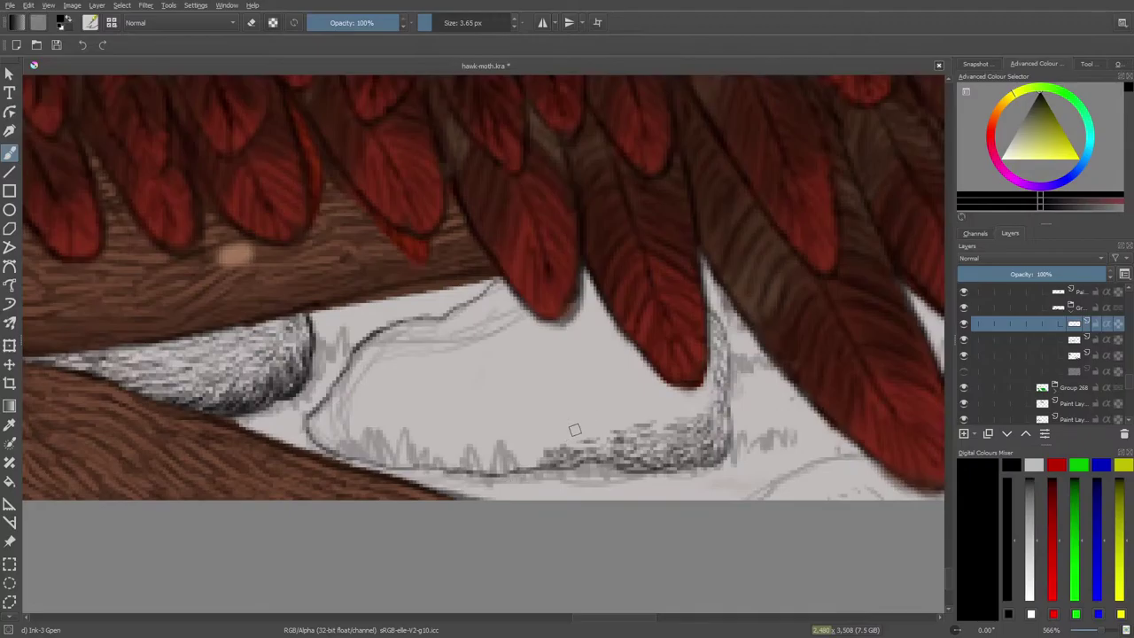
Continue the short hatching along the left half of the large rock's base and up its left end.
left_click_drag(518, 462, 374, 466)
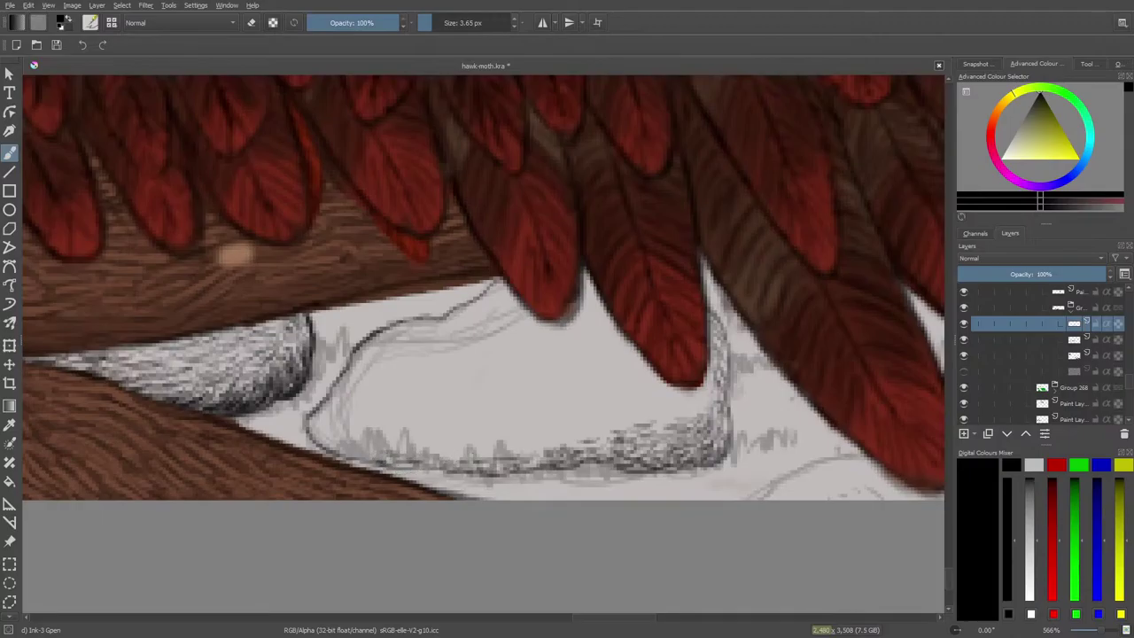
mouse_move(452, 457)
left_mouse_down()
mouse_move(420, 468)
mouse_move(410, 445)
mouse_move(448, 451)
mouse_move(423, 440)
mouse_move(351, 447)
left_mouse_up()
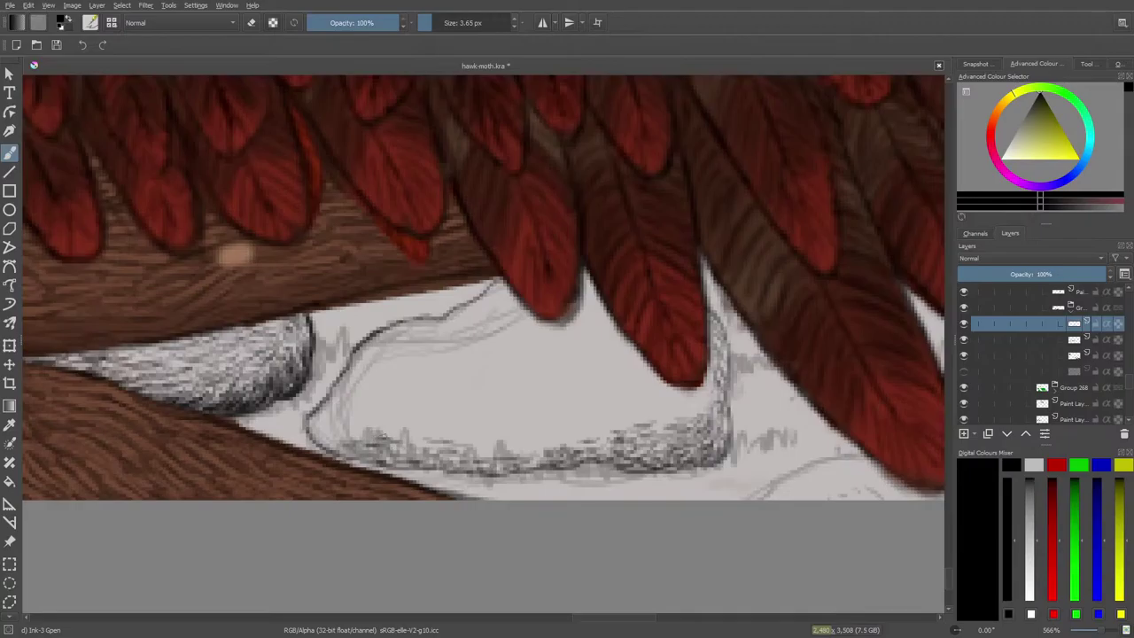
mouse_move(420, 439)
left_mouse_down()
mouse_move(353, 425)
mouse_move(328, 448)
mouse_move(321, 429)
mouse_move(335, 426)
mouse_move(337, 399)
mouse_move(360, 409)
mouse_move(347, 401)
left_mouse_up()
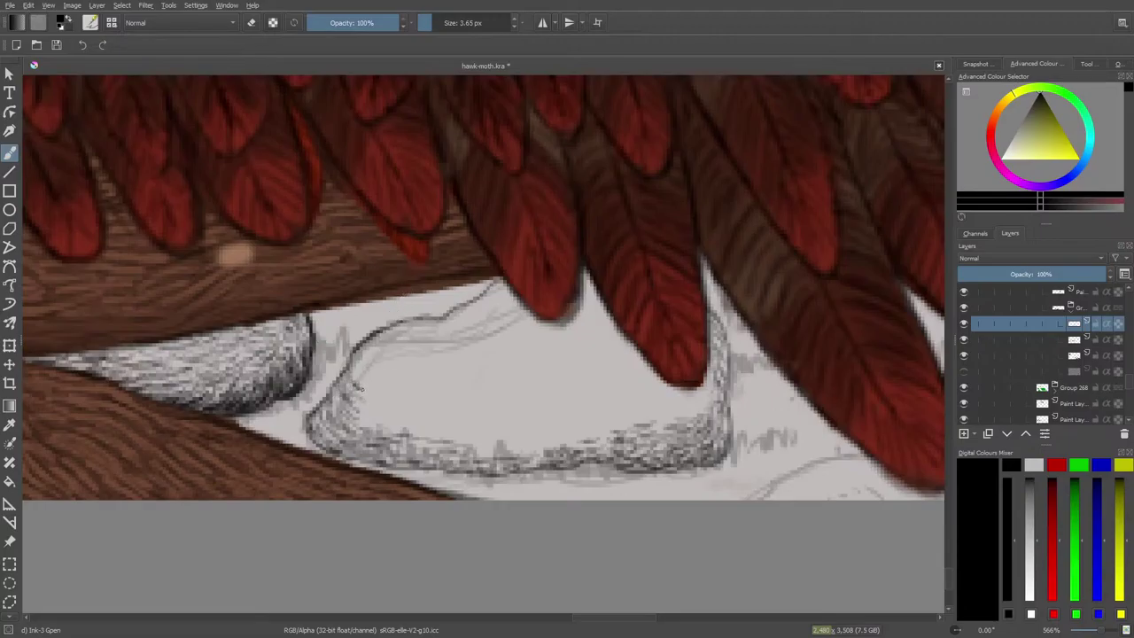
mouse_move(357, 381)
left_mouse_down()
mouse_move(334, 403)
mouse_move(397, 428)
mouse_move(362, 411)
mouse_move(395, 413)
mouse_move(356, 394)
left_mouse_up()
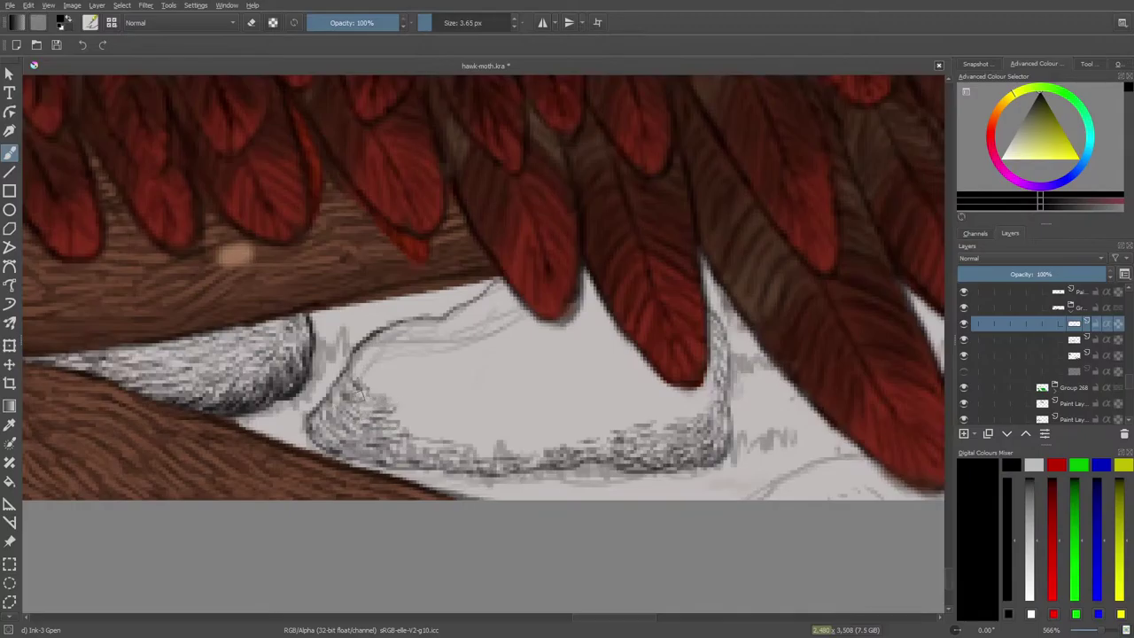
Widen the hatched band along the large rock's base, filling the pale gaps from the left end to the right corner.
mouse_move(404, 430)
left_mouse_down()
mouse_move(443, 435)
mouse_move(399, 413)
mouse_move(431, 412)
left_mouse_up()
left_click_drag(496, 453, 478, 448)
left_click_drag(498, 445, 473, 435)
mouse_move(478, 436)
left_mouse_down()
mouse_move(455, 429)
mouse_move(478, 425)
mouse_move(435, 413)
mouse_move(439, 397)
mouse_move(546, 441)
mouse_move(484, 424)
left_mouse_up()
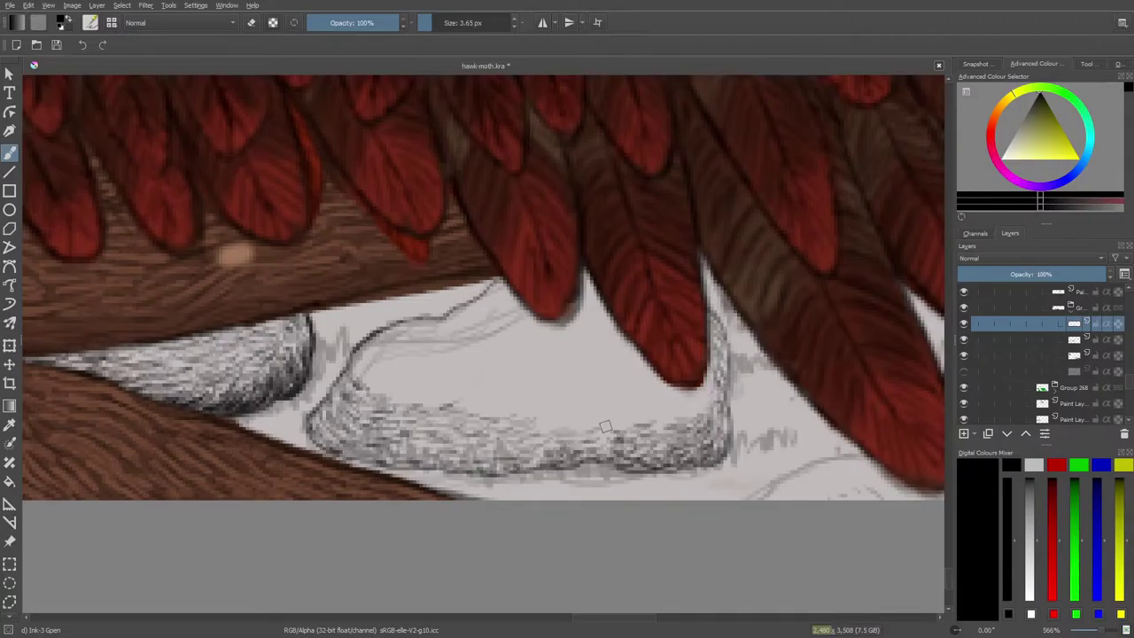
mouse_move(588, 424)
left_mouse_down()
mouse_move(564, 422)
mouse_move(595, 415)
mouse_move(555, 425)
mouse_move(599, 434)
mouse_move(556, 439)
left_mouse_up()
mouse_move(603, 441)
left_mouse_down()
mouse_move(556, 449)
mouse_move(627, 422)
left_mouse_up()
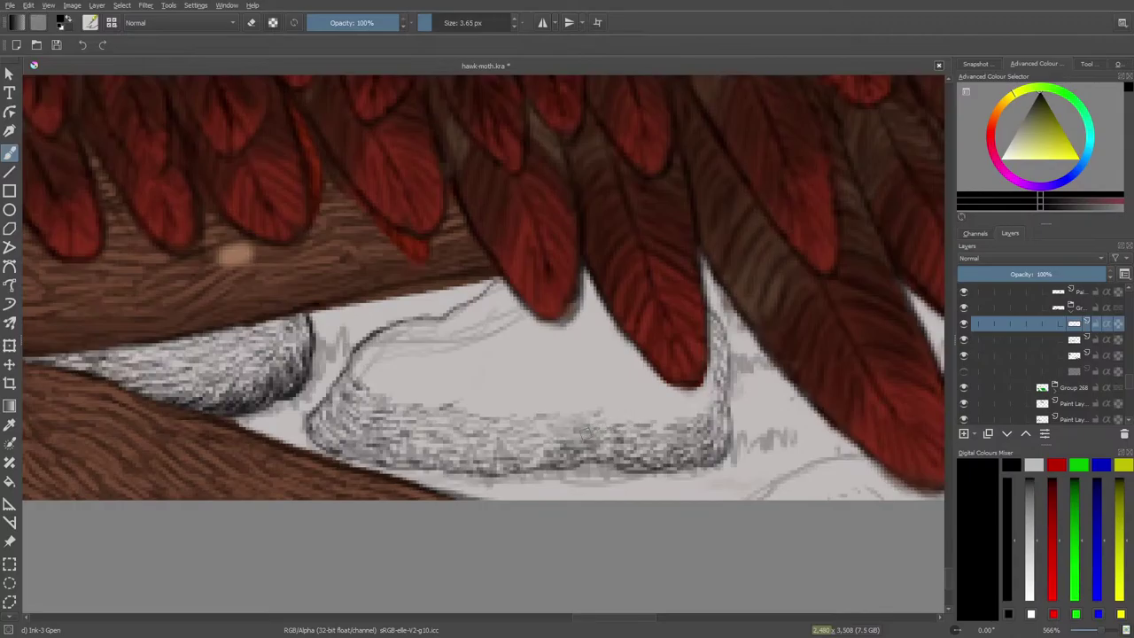
Extend the hatching upward across the large rock's middle and onto its left shoulder.
mouse_move(640, 416)
left_mouse_down()
mouse_move(670, 411)
mouse_move(664, 422)
mouse_move(709, 398)
mouse_move(603, 410)
left_mouse_up()
mouse_move(620, 419)
left_mouse_down()
mouse_move(599, 425)
mouse_move(578, 407)
mouse_move(545, 432)
mouse_move(516, 413)
mouse_move(505, 432)
left_mouse_up()
mouse_move(576, 432)
left_mouse_down()
mouse_move(501, 446)
mouse_move(484, 422)
left_mouse_up()
left_click_drag(501, 402, 389, 399)
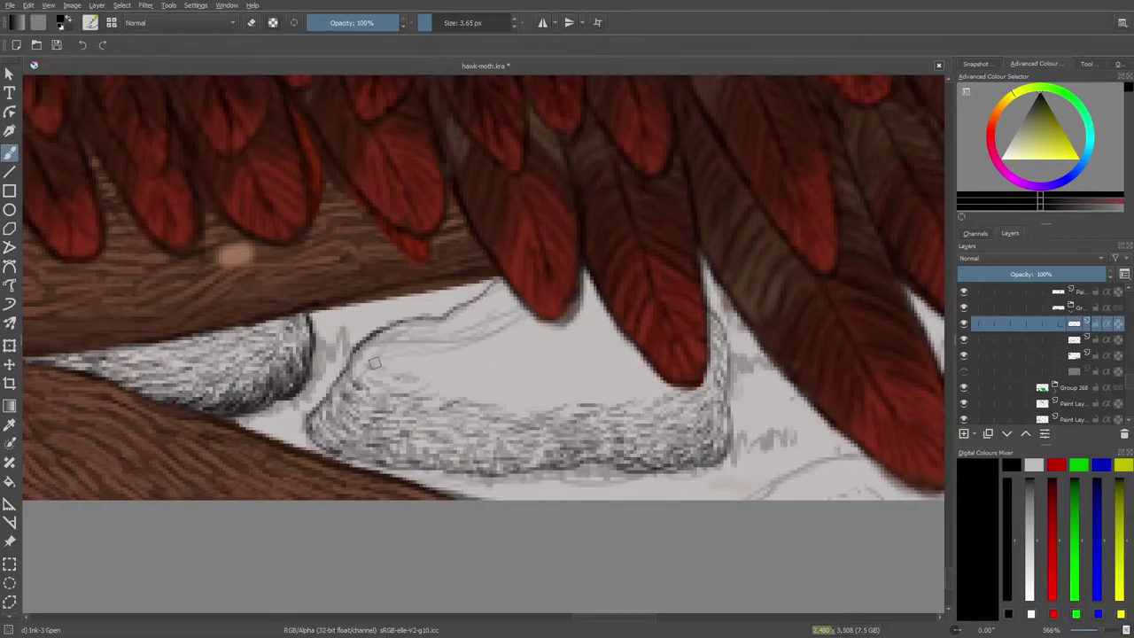
left_click_drag(427, 376, 412, 370)
mouse_move(414, 369)
left_mouse_down()
mouse_move(374, 358)
mouse_move(383, 351)
left_mouse_up()
mouse_move(395, 349)
left_mouse_down()
mouse_move(542, 404)
mouse_move(521, 412)
mouse_move(568, 398)
mouse_move(465, 386)
left_mouse_up()
Hatch the large rock's upper right area beneath and between the two overhanging feather tips.
left_click_drag(536, 383, 558, 377)
mouse_move(553, 397)
left_mouse_down()
mouse_move(581, 386)
mouse_move(585, 400)
mouse_move(629, 382)
mouse_move(632, 366)
mouse_move(605, 398)
mouse_move(666, 386)
mouse_move(593, 391)
mouse_move(596, 381)
mouse_move(527, 392)
left_mouse_up()
left_click_drag(577, 365, 599, 369)
left_click_drag(586, 366, 615, 379)
mouse_move(611, 371)
left_mouse_down()
mouse_move(633, 378)
mouse_move(588, 362)
left_mouse_up()
mouse_move(599, 362)
left_mouse_down()
mouse_move(575, 367)
mouse_move(601, 351)
mouse_move(626, 356)
mouse_move(610, 357)
left_mouse_up()
left_click_drag(601, 347, 558, 360)
left_click_drag(624, 334, 578, 343)
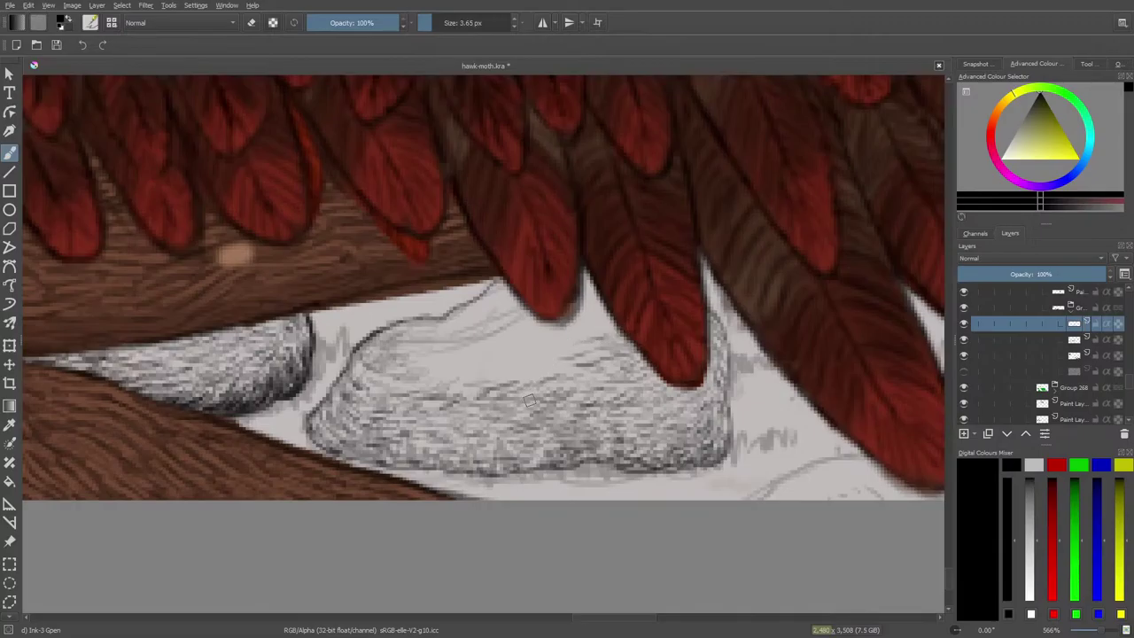
left_click_drag(612, 324, 590, 337)
mouse_move(621, 342)
left_mouse_down()
mouse_move(540, 372)
mouse_move(578, 378)
left_mouse_up()
mouse_move(558, 366)
left_mouse_down()
mouse_move(504, 383)
mouse_move(532, 356)
left_mouse_up()
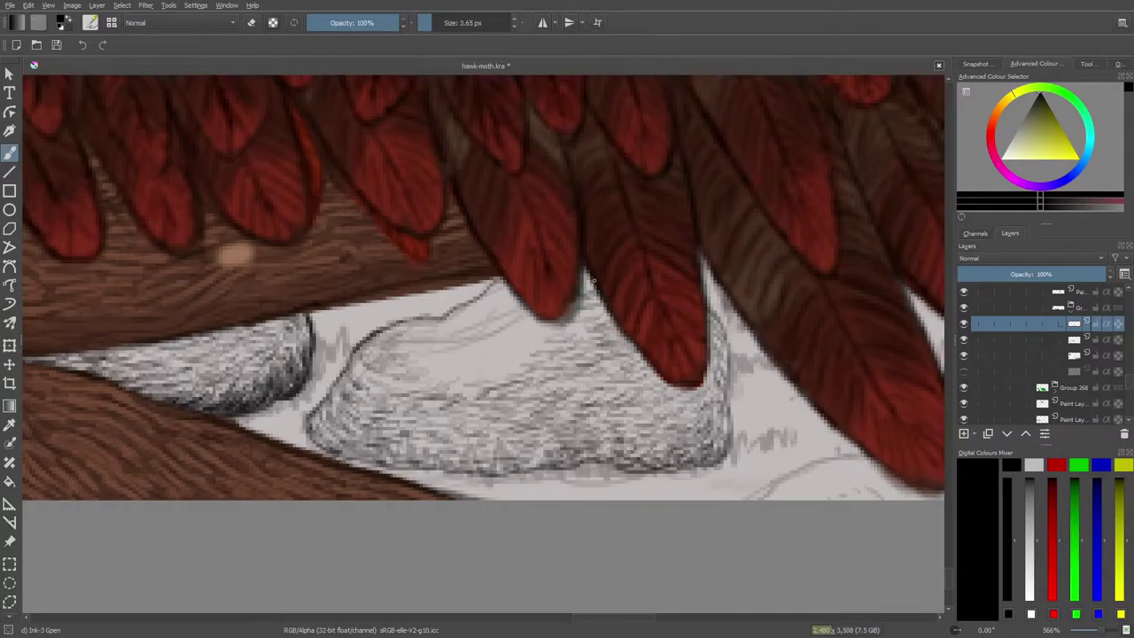
Fill the remaining blank upper slope of the large rock with light hatching up to the branch and feather.
mouse_move(545, 333)
left_mouse_down()
mouse_move(497, 378)
mouse_move(468, 381)
mouse_move(494, 363)
mouse_move(428, 376)
left_mouse_up()
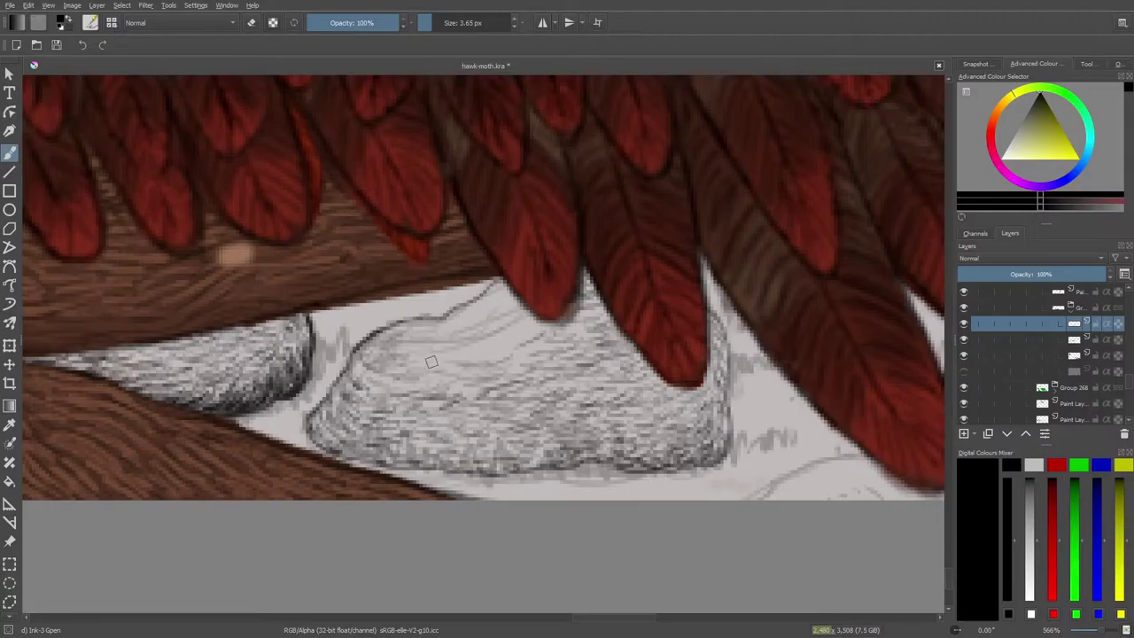
mouse_move(486, 354)
left_mouse_down()
mouse_move(461, 362)
mouse_move(487, 360)
left_mouse_up()
mouse_move(532, 342)
left_mouse_down()
mouse_move(500, 356)
mouse_move(518, 331)
mouse_move(479, 302)
mouse_move(450, 316)
mouse_move(470, 319)
mouse_move(447, 331)
mouse_move(473, 353)
mouse_move(408, 349)
mouse_move(404, 331)
mouse_move(370, 367)
mouse_move(390, 372)
left_mouse_up()
mouse_move(462, 356)
left_mouse_down()
mouse_move(418, 373)
mouse_move(431, 388)
mouse_move(461, 371)
mouse_move(438, 369)
left_mouse_up()
left_click_drag(477, 345, 443, 361)
left_click_drag(491, 320, 443, 337)
left_click_drag(487, 307, 445, 324)
left_click_drag(501, 289, 475, 305)
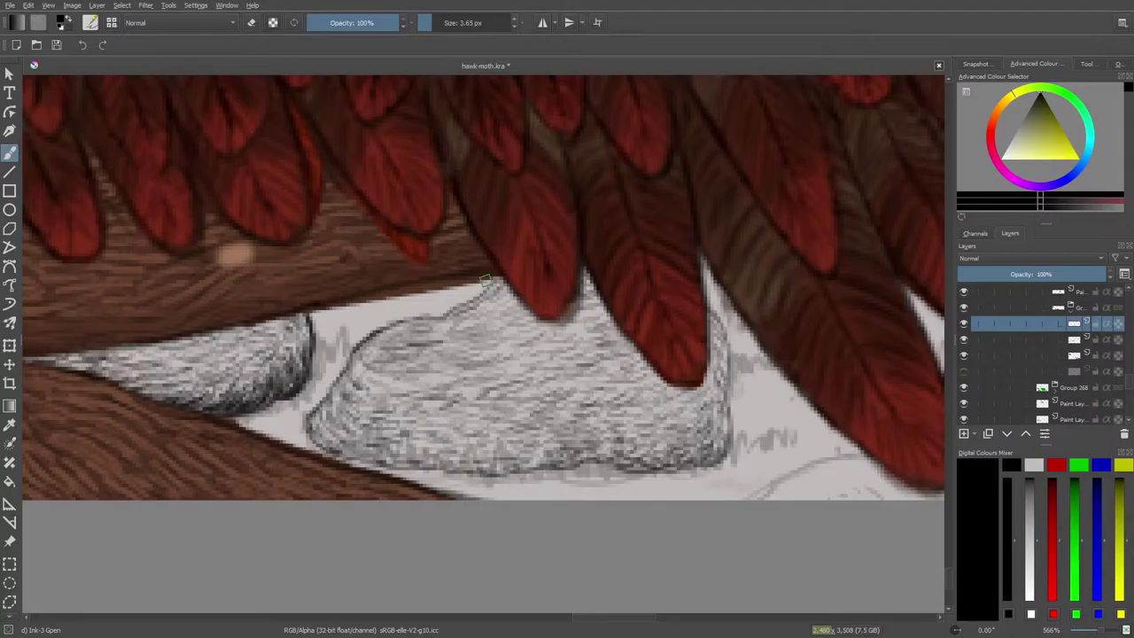
Lighten the large rock's upper left shoulder with the 15.63 px eraser and rehatch it with the 3.65 px pen.
key("e")
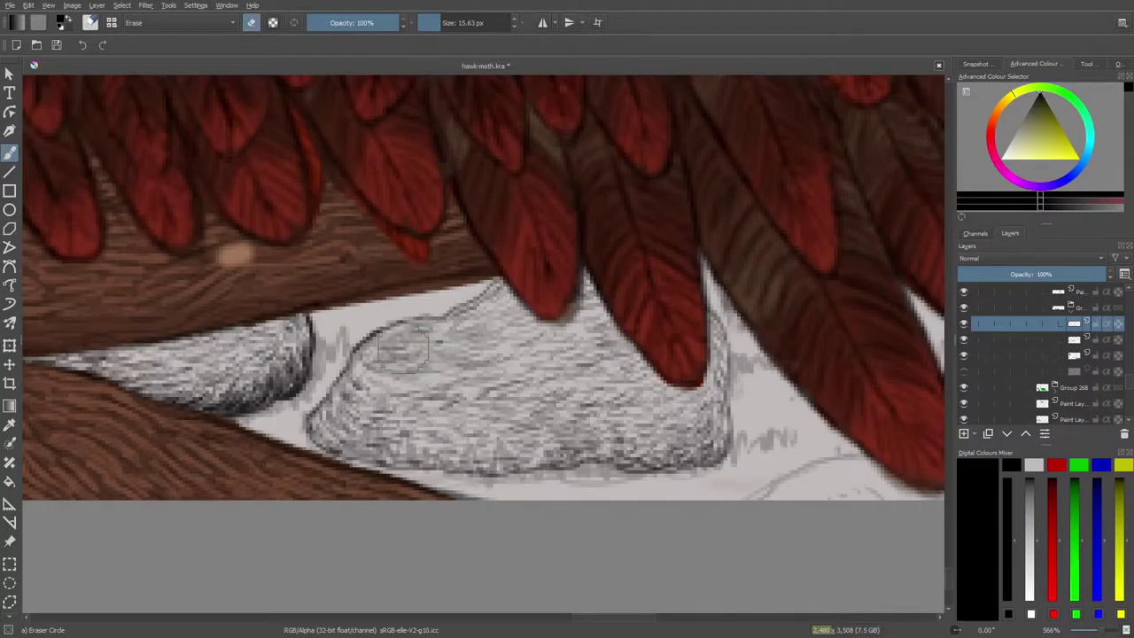
mouse_move(424, 341)
left_mouse_down()
mouse_move(386, 358)
mouse_move(413, 346)
left_mouse_up()
key("e")
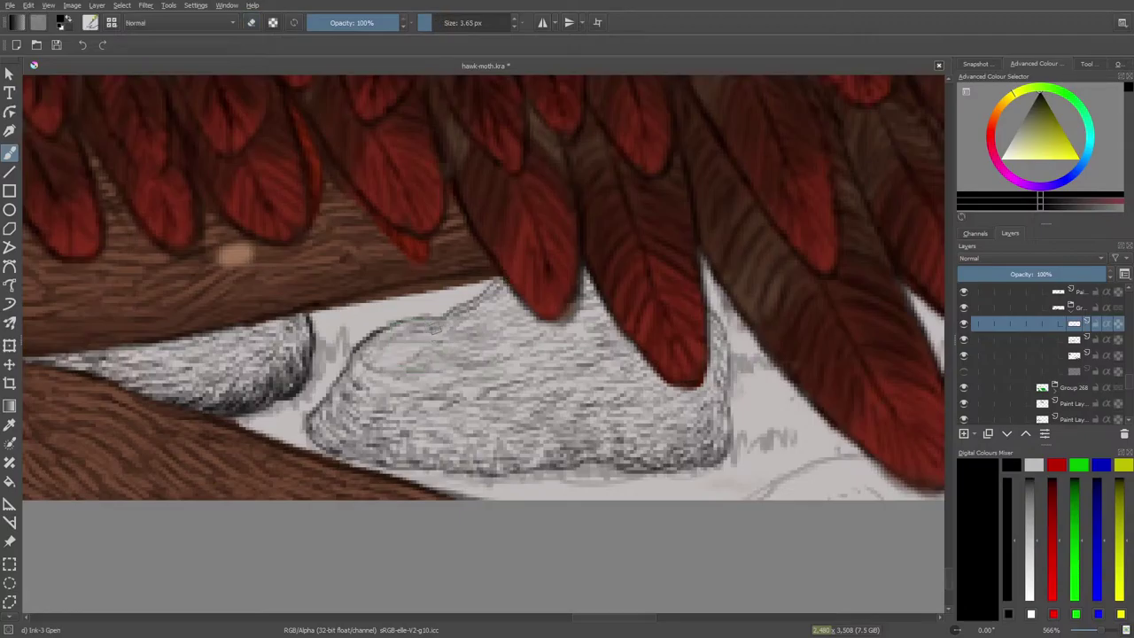
left_click_drag(412, 345, 337, 371)
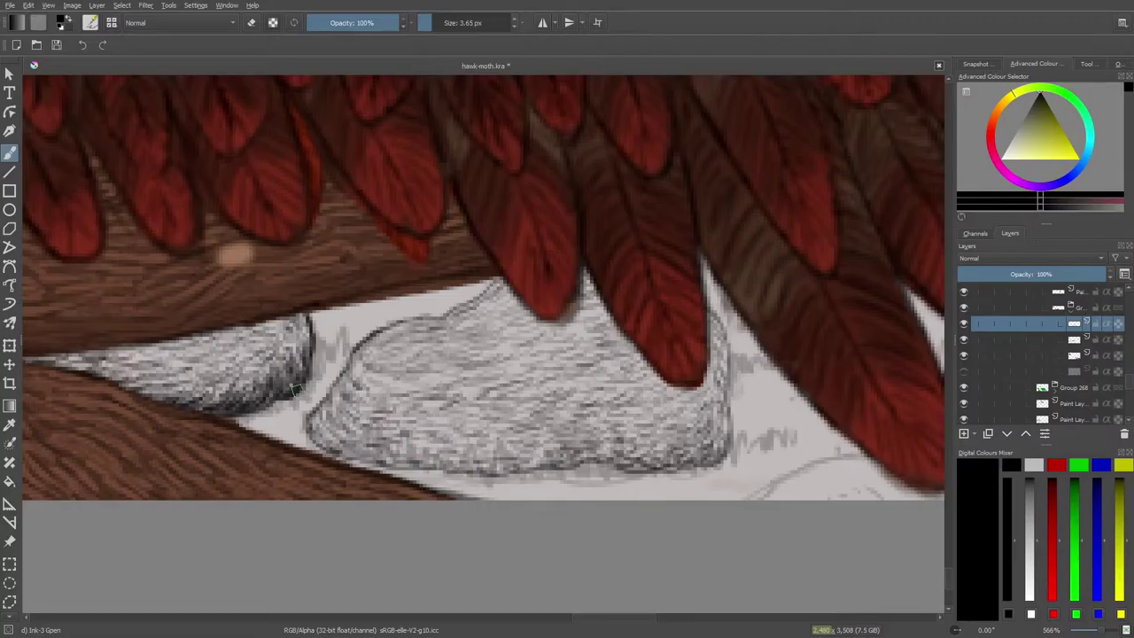
Hide the sketch layer and reinforce the upper edges of the wedge rock and the large rock with the ink pen.
left_click(964, 339)
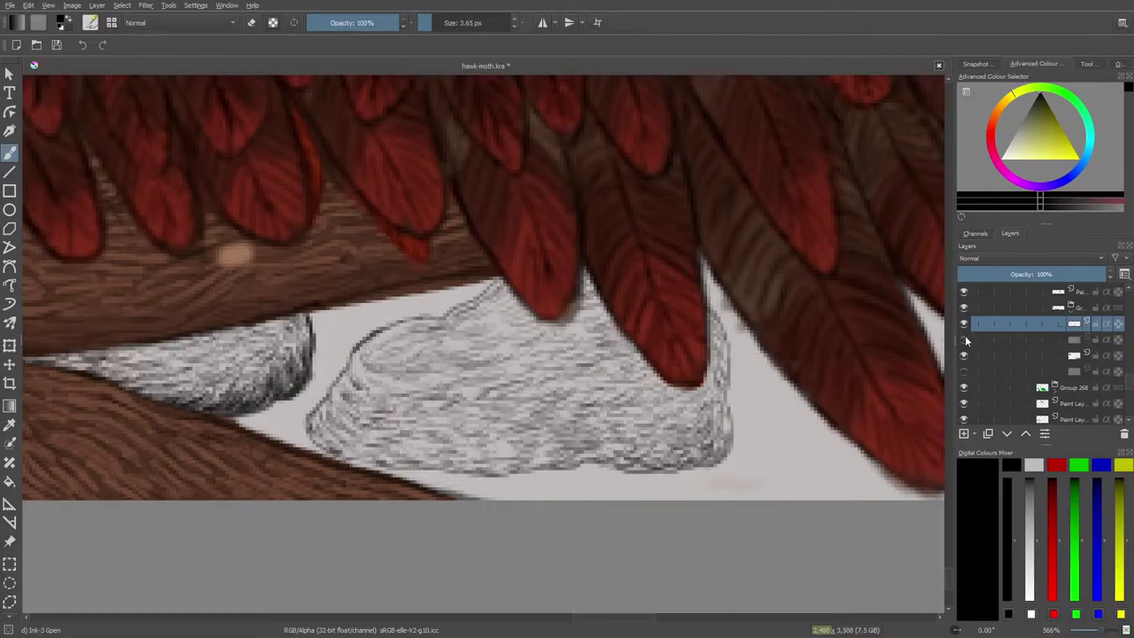
mouse_move(1101, 630)
left_mouse_down()
mouse_move(1087, 632)
mouse_move(1103, 634)
left_mouse_up()
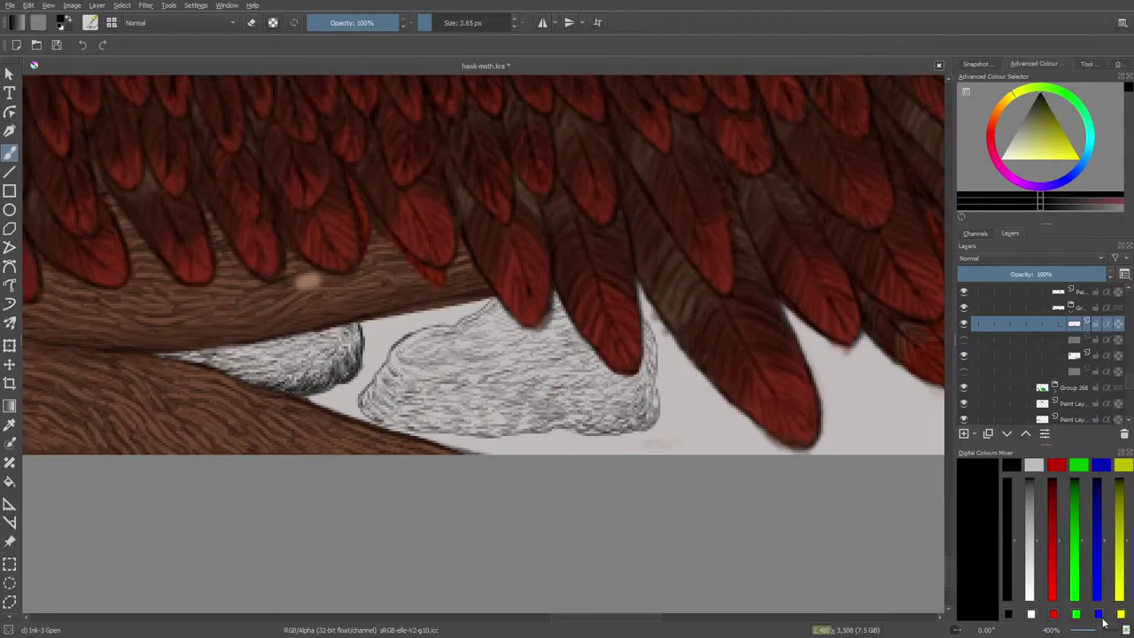
key("e")
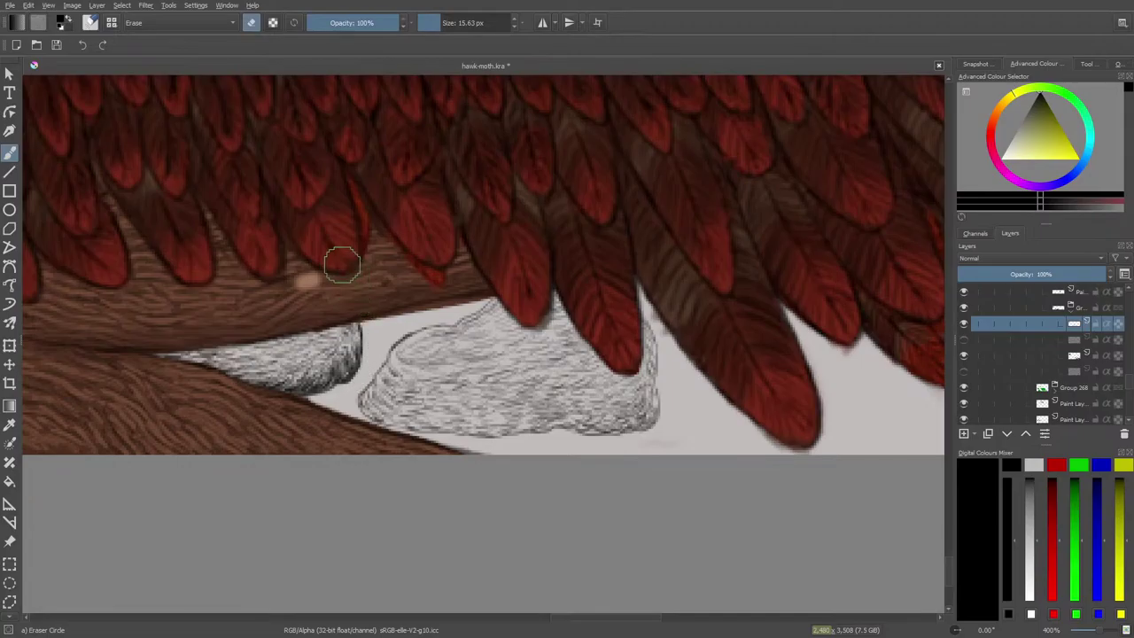
key("e")
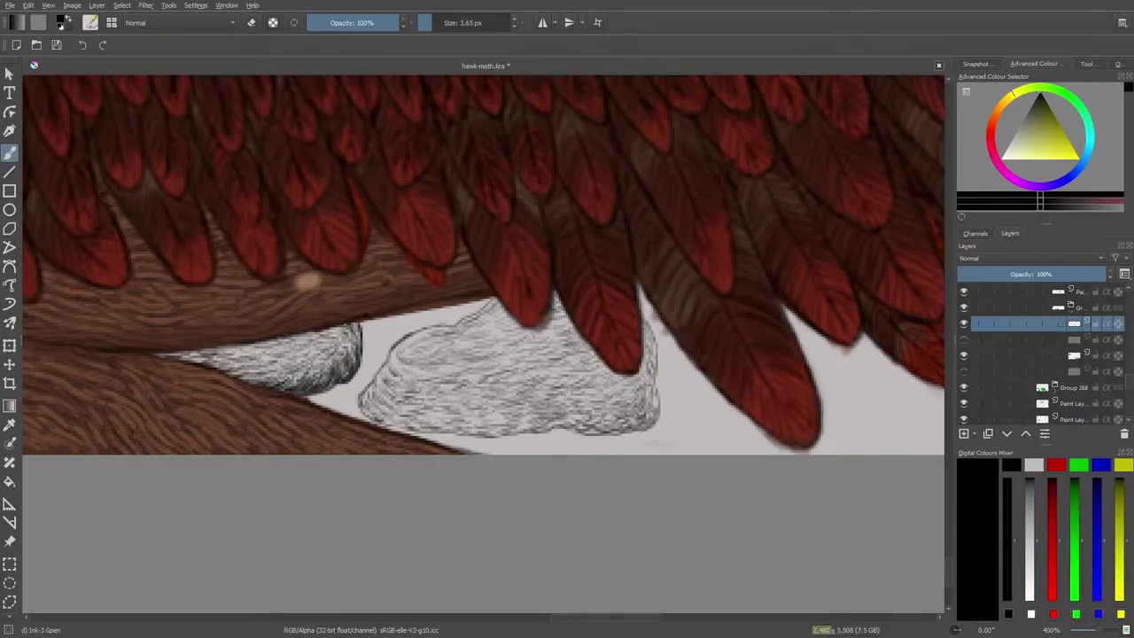
mouse_move(329, 338)
left_mouse_down()
mouse_move(282, 365)
mouse_move(241, 351)
left_mouse_up()
mouse_move(491, 300)
left_mouse_down()
mouse_move(416, 330)
mouse_move(367, 384)
left_mouse_up()
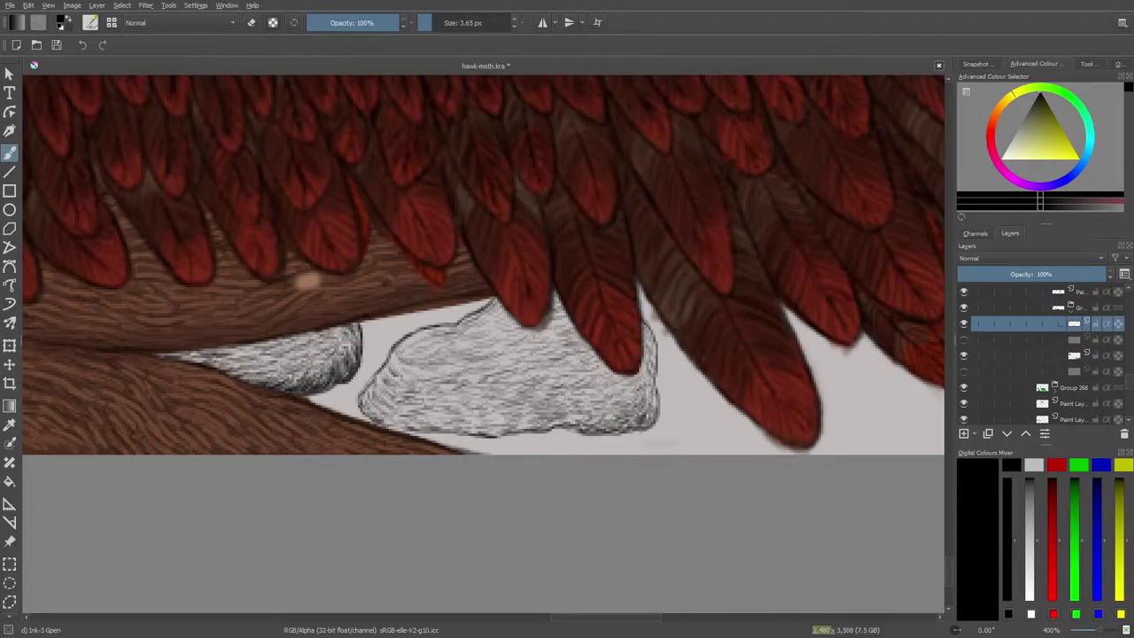
Darken the large rock's lower right corner and base with denser hatching strokes.
left_click_drag(606, 410, 613, 408)
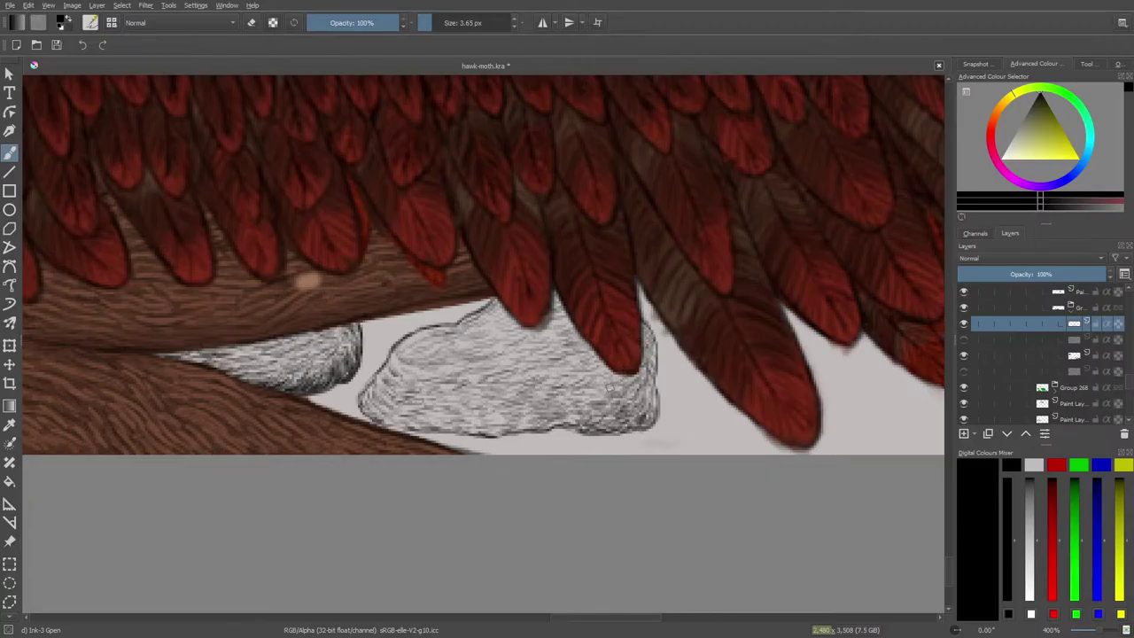
left_click_drag(578, 403, 595, 404)
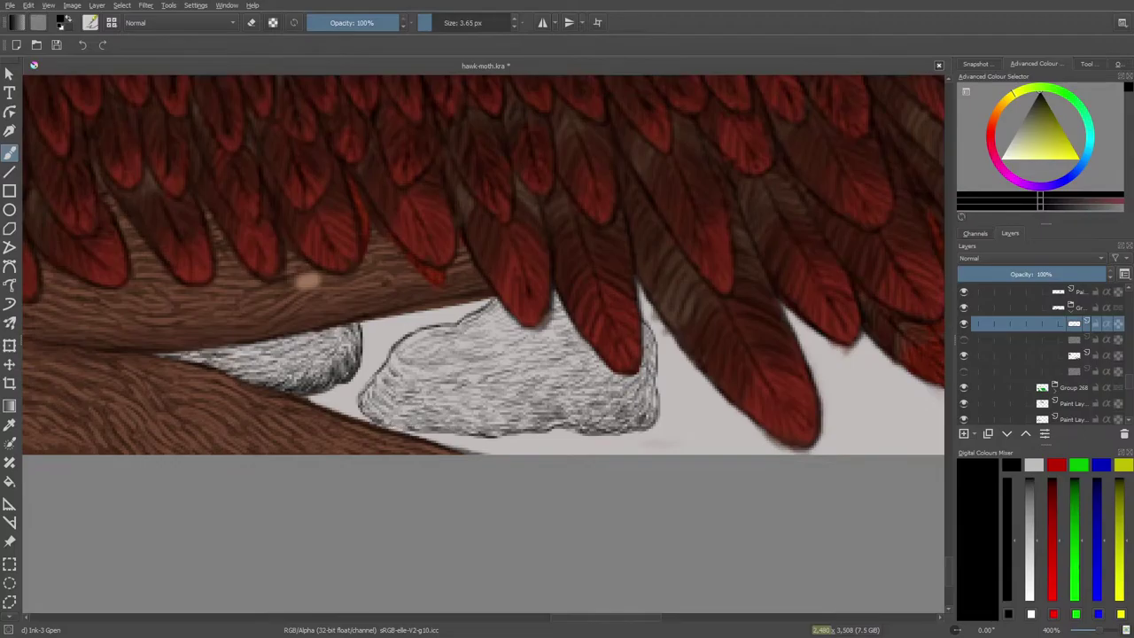
mouse_move(396, 426)
left_mouse_down()
mouse_move(409, 430)
mouse_move(396, 426)
mouse_move(406, 412)
mouse_move(405, 433)
mouse_move(476, 417)
mouse_move(440, 394)
mouse_move(481, 401)
left_mouse_up()
mouse_move(464, 397)
left_mouse_down()
mouse_move(529, 423)
mouse_move(531, 405)
mouse_move(530, 428)
mouse_move(509, 407)
mouse_move(534, 423)
left_mouse_up()
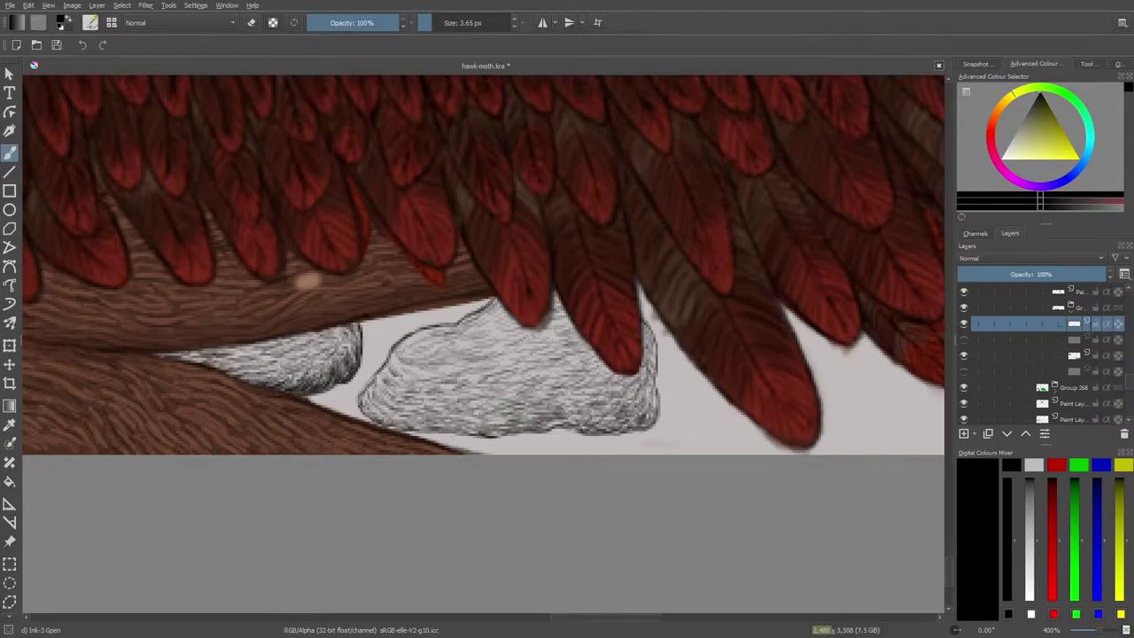
left_click_drag(464, 429, 478, 431)
mouse_move(443, 425)
left_mouse_down()
mouse_move(470, 429)
mouse_move(454, 430)
left_mouse_up()
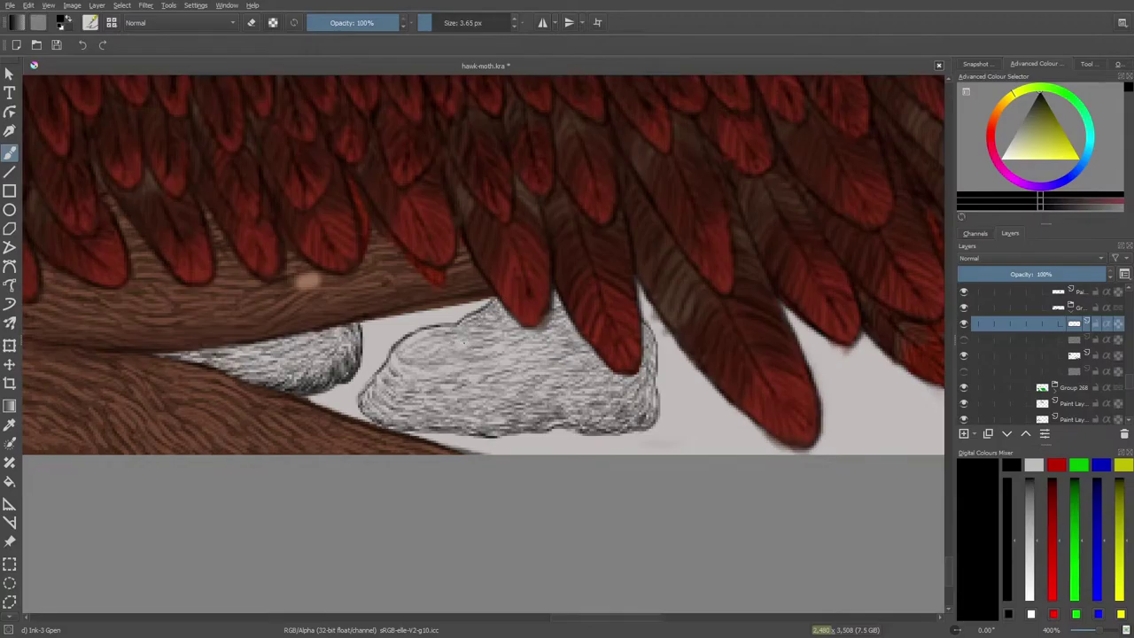
Add fine ink hatching to the large rock's upper left shoulder and along its lower left edge.
left_click_drag(464, 341, 446, 343)
left_click_drag(463, 338, 430, 332)
left_click_drag(439, 332, 413, 344)
left_click_drag(442, 342, 425, 348)
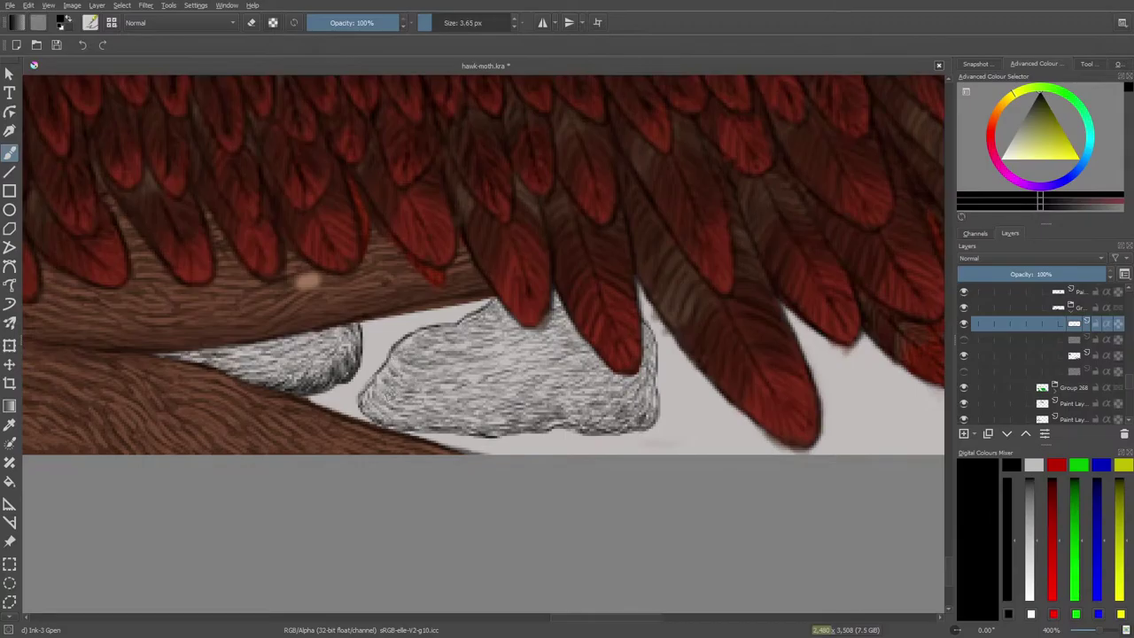
left_click_drag(379, 409, 404, 415)
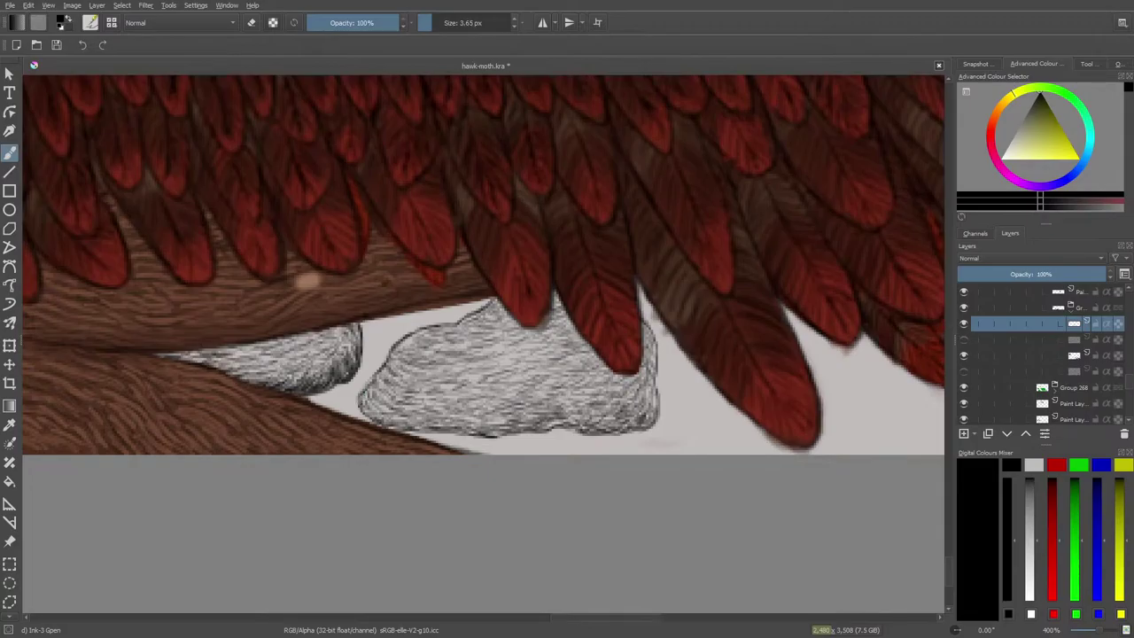
Show the sketch layer Paint Layer 326 again and check the ink layer by switching its visibility off and on.
mouse_move(588, 618)
left_mouse_down()
mouse_move(357, 615)
mouse_move(381, 627)
mouse_move(553, 594)
mouse_move(605, 612)
mouse_move(595, 611)
left_mouse_up()
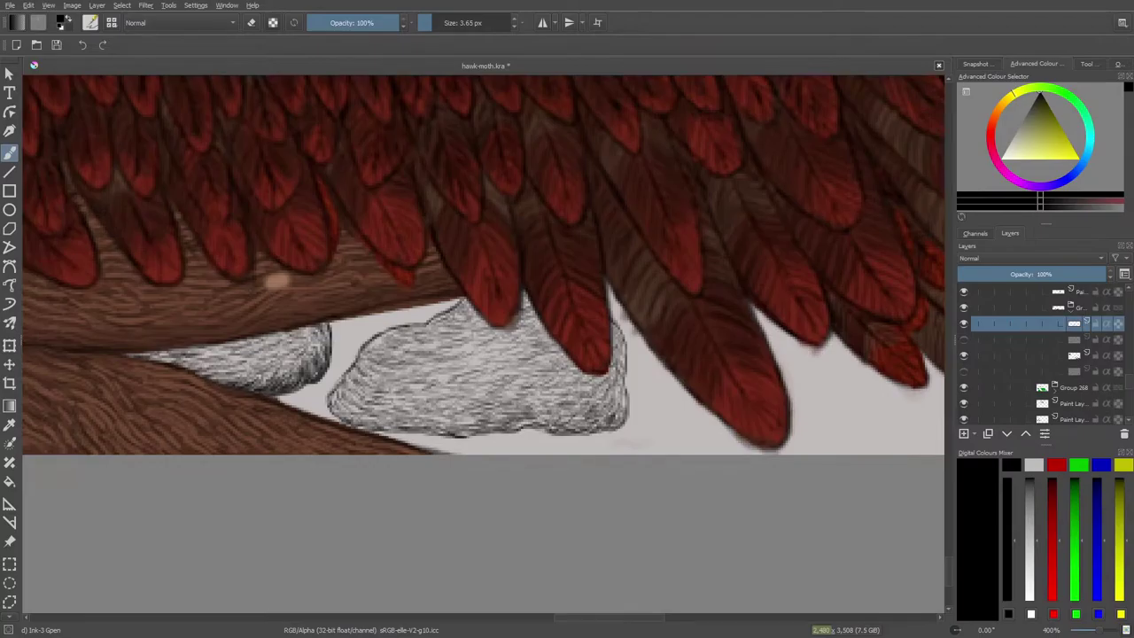
mouse_move(595, 611)
left_mouse_down()
mouse_move(572, 614)
mouse_move(610, 615)
mouse_move(589, 616)
left_mouse_up()
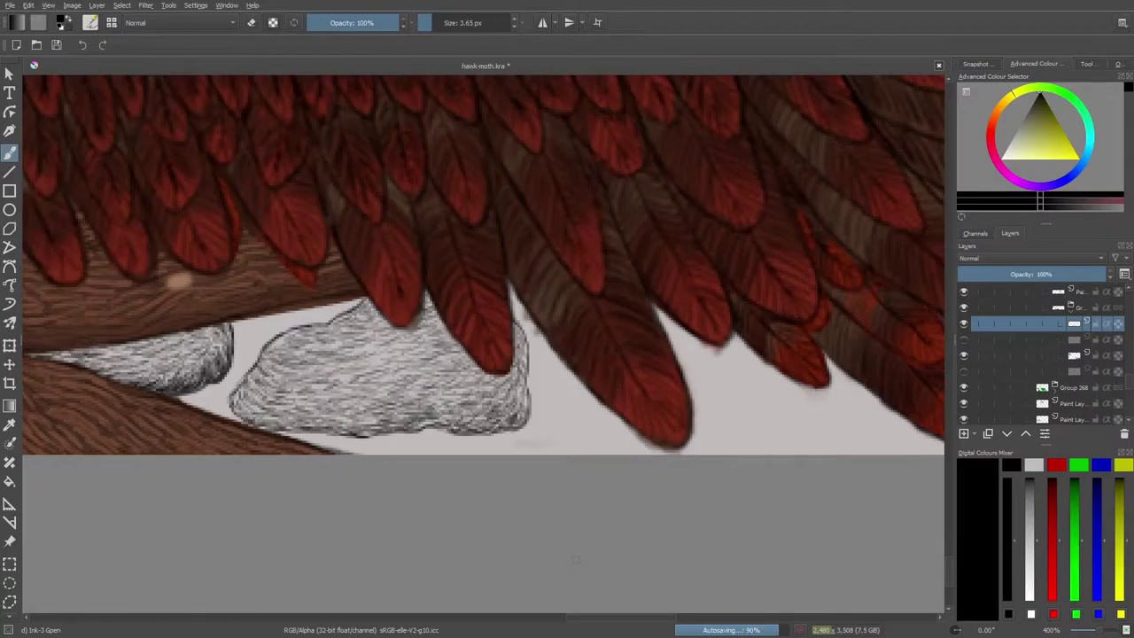
left_click(964, 340)
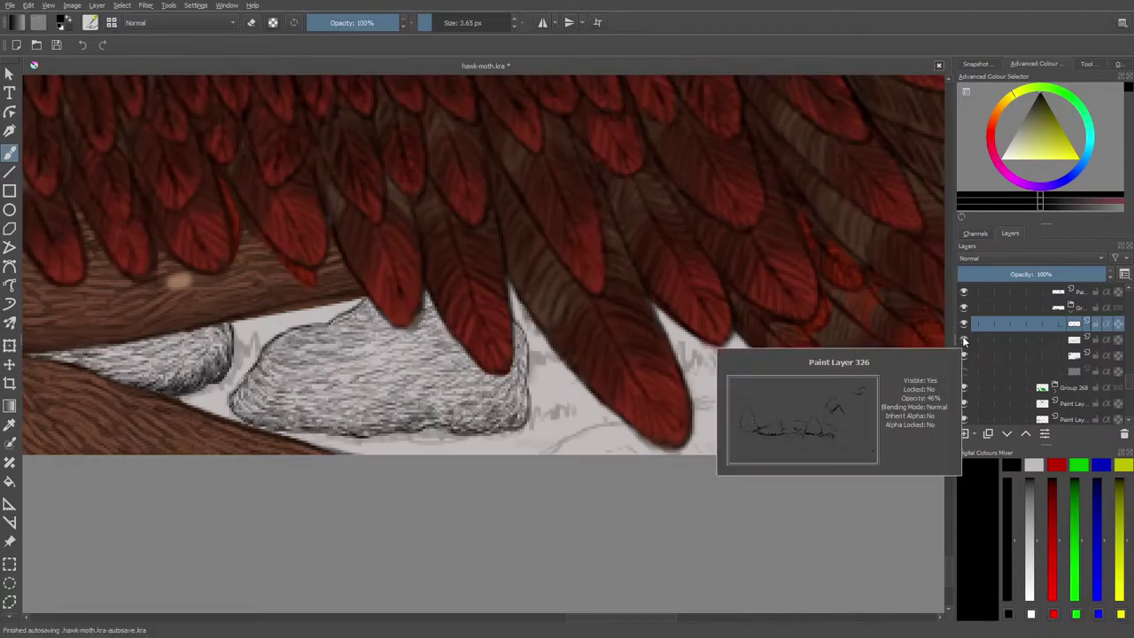
scroll(484, 266, "left", 5)
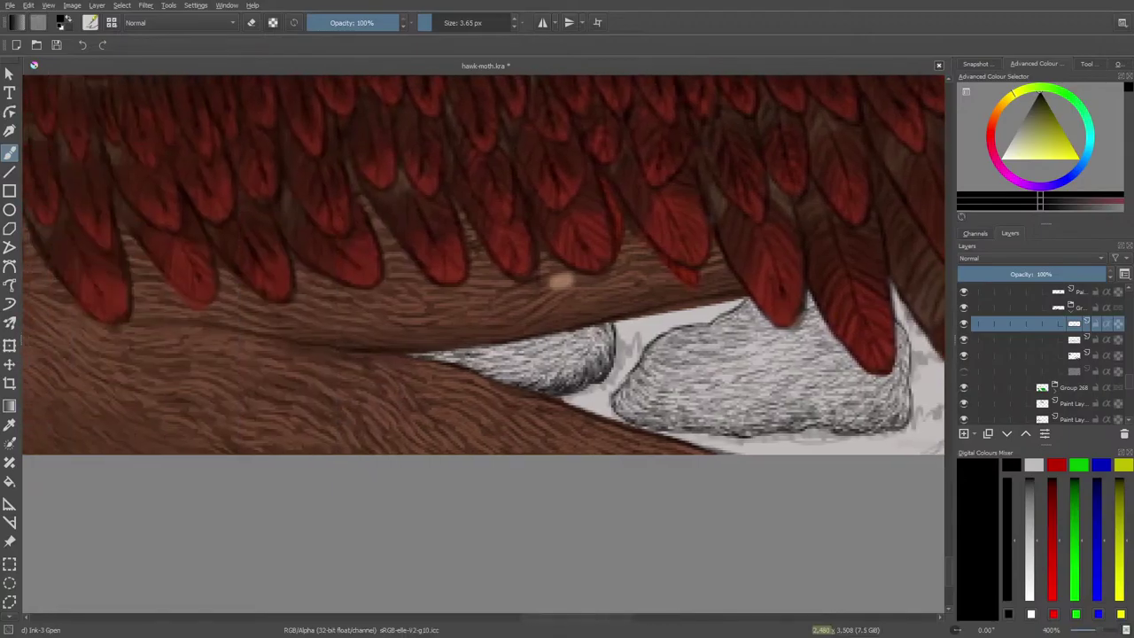
mouse_move(1096, 630)
left_mouse_down()
mouse_move(1083, 633)
mouse_move(1097, 635)
left_mouse_up()
left_click_drag(570, 620, 638, 612)
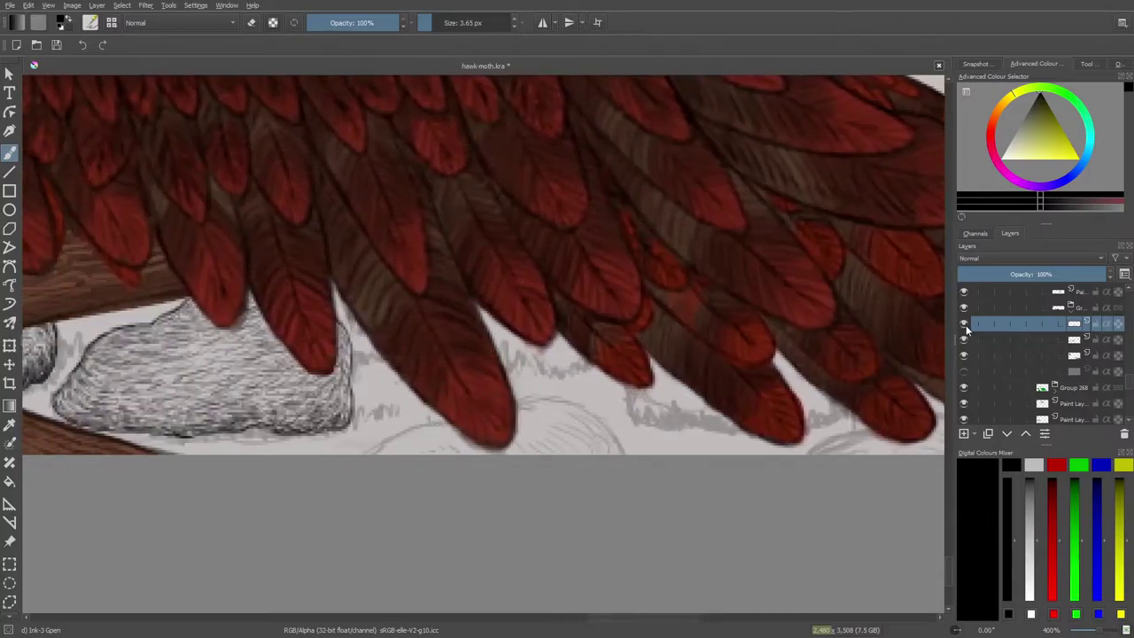
left_click(965, 324)
left_click(964, 324)
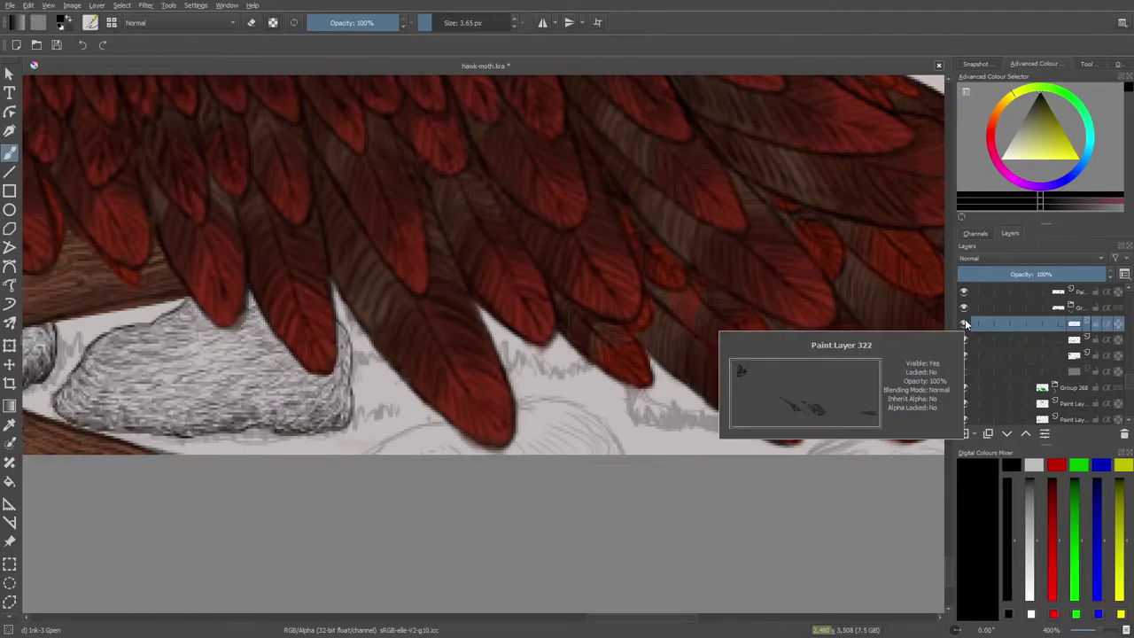
Try outlining and hatching the low rock at the canvas edge on both sides of the long feather.
left_click_drag(447, 419, 372, 450)
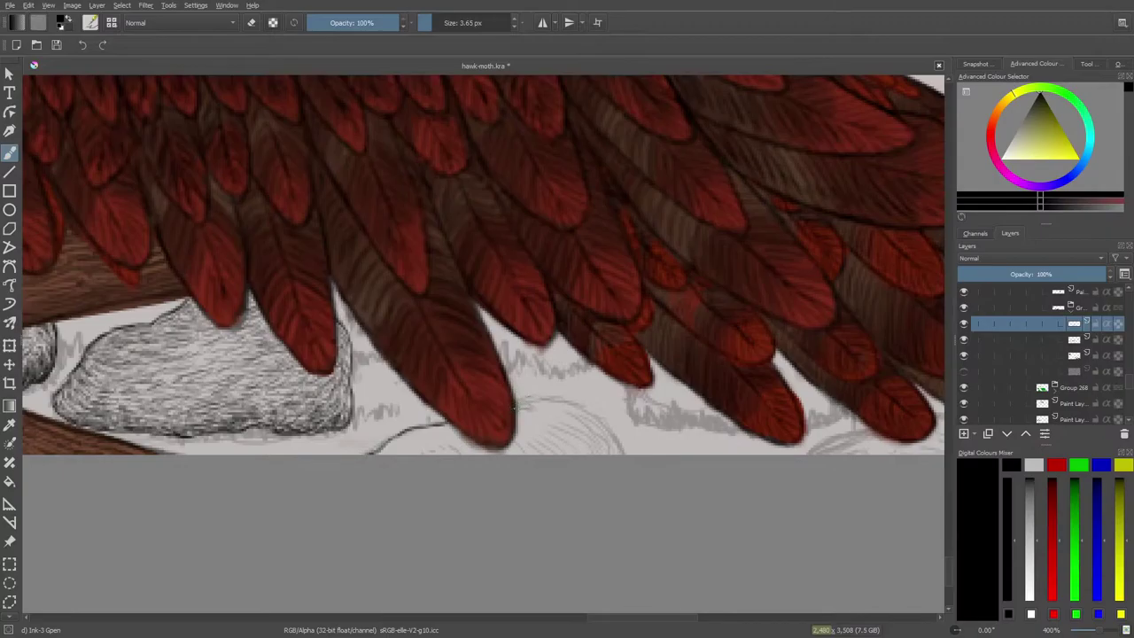
mouse_move(518, 402)
left_mouse_down()
mouse_move(578, 407)
mouse_move(603, 420)
mouse_move(620, 453)
left_mouse_up()
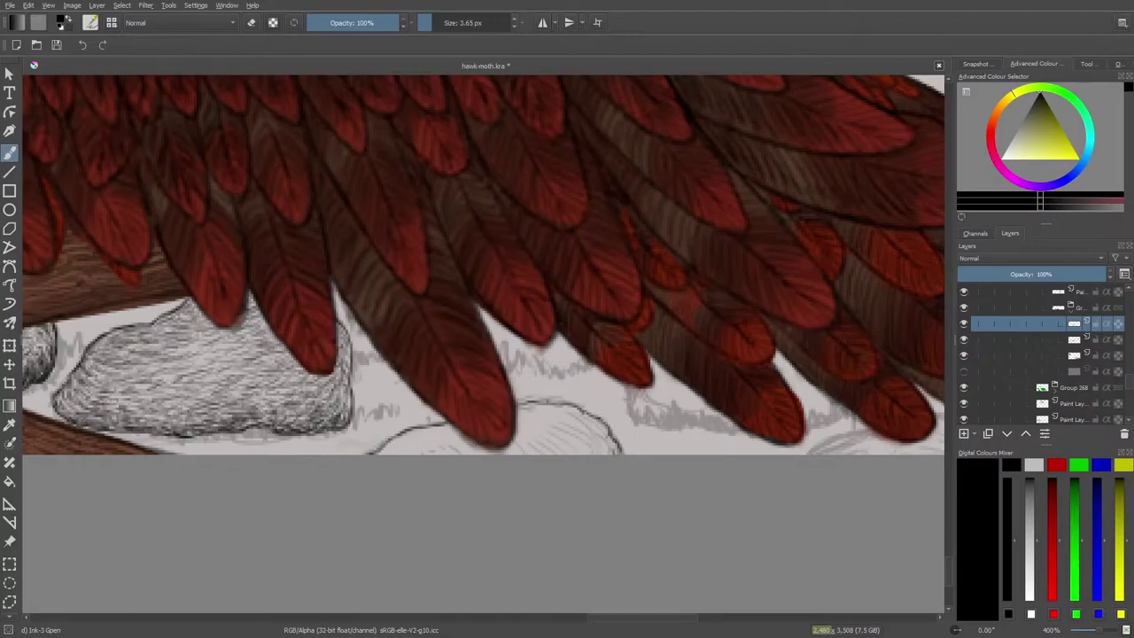
left_click_drag(611, 450, 611, 440)
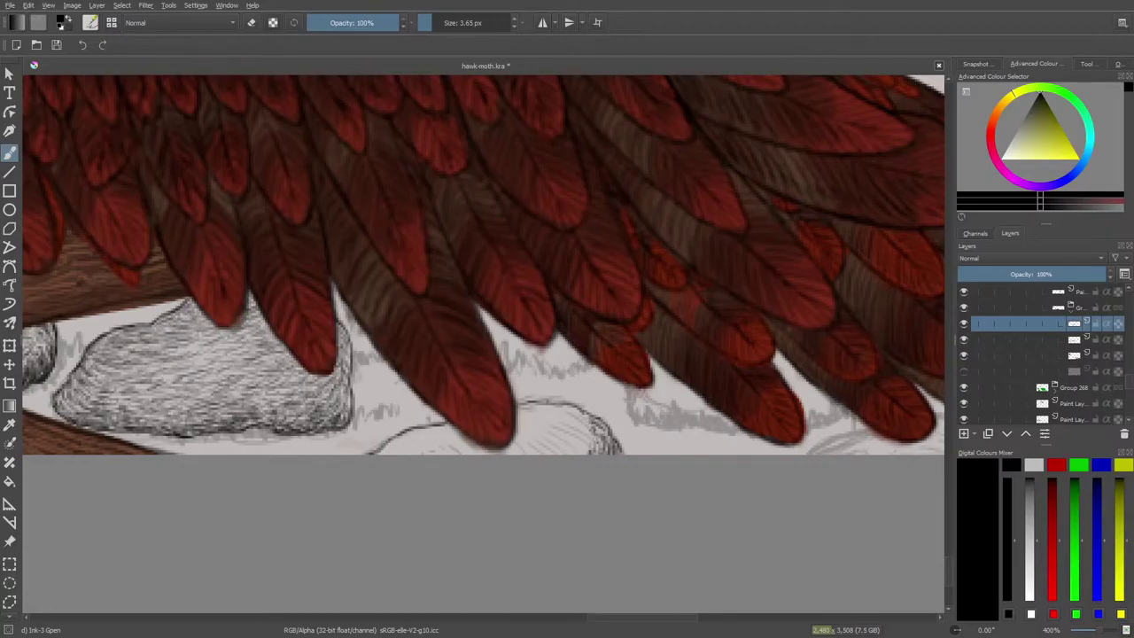
mouse_move(588, 437)
left_mouse_down()
mouse_move(571, 449)
mouse_move(585, 427)
mouse_move(556, 410)
mouse_move(574, 418)
mouse_move(567, 431)
left_mouse_up()
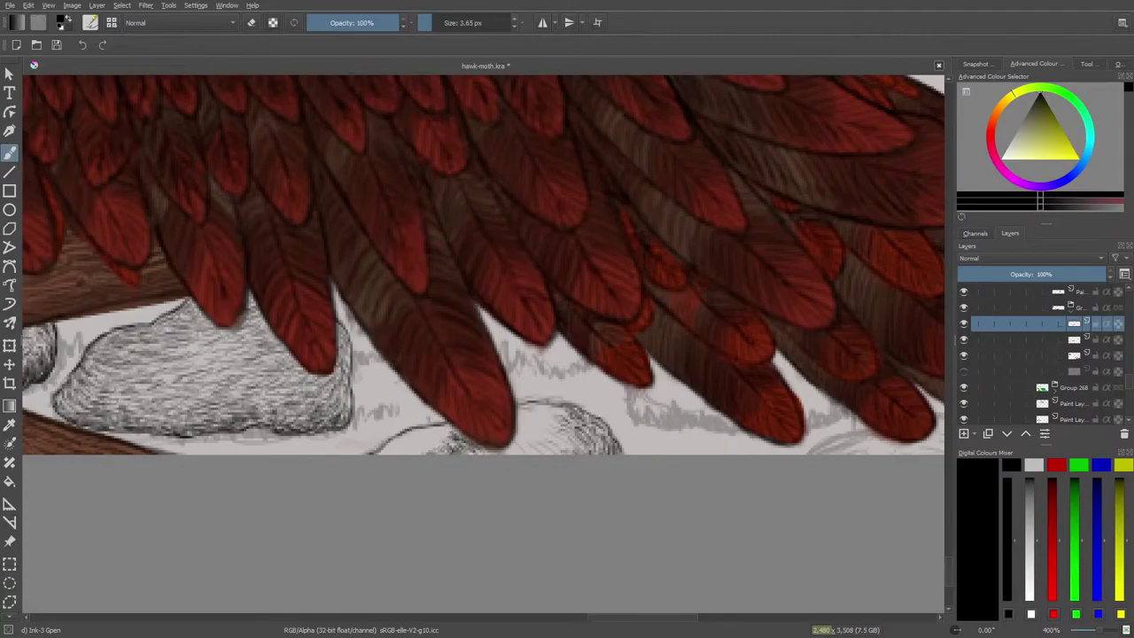
mouse_move(435, 429)
left_mouse_down()
mouse_move(438, 450)
mouse_move(415, 452)
mouse_move(413, 434)
mouse_move(380, 454)
mouse_move(412, 437)
left_mouse_up()
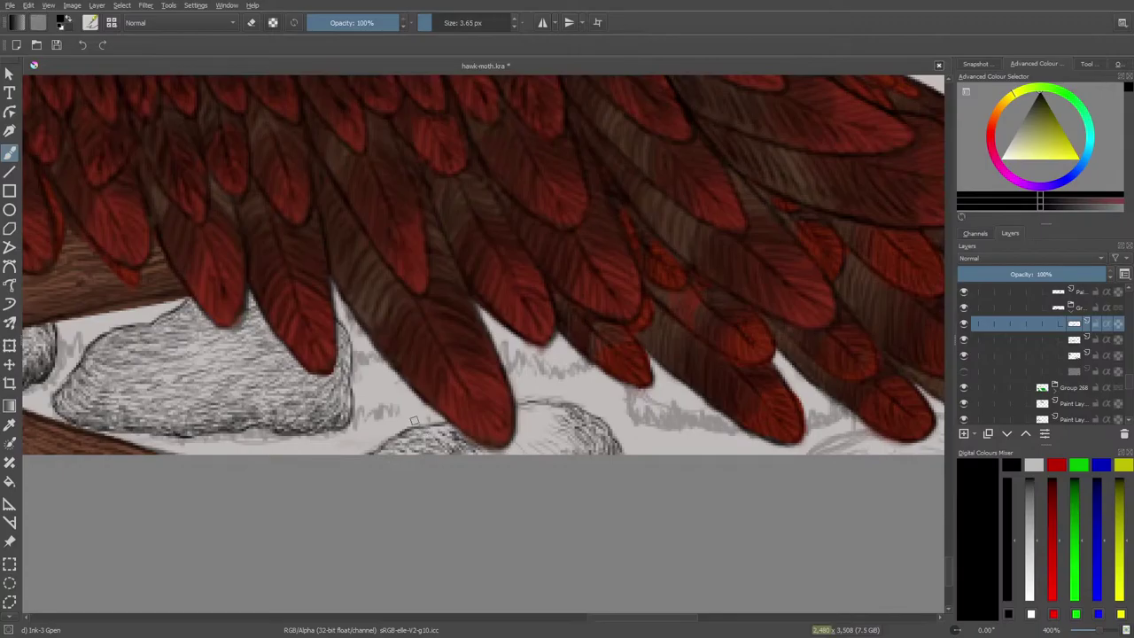
Rotate the canvas and erase the low rock's ink outline and hatching with the 15.63 px eraser.
right_click(431, 388)
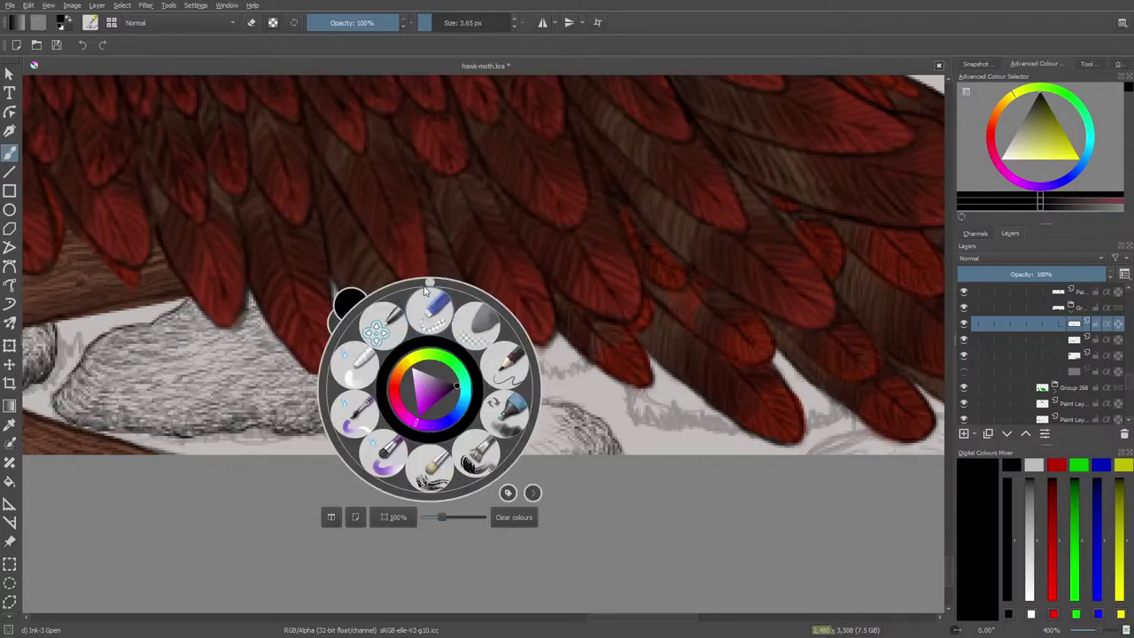
left_click_drag(426, 288, 373, 399)
right_click(403, 357)
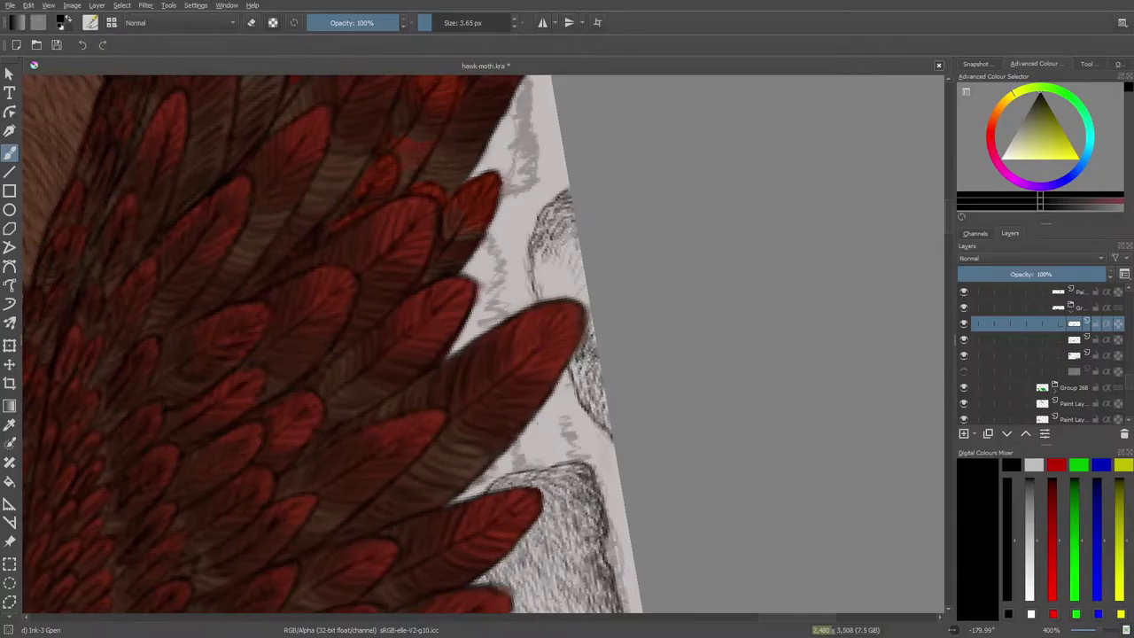
key("slash")
left_click_drag(582, 314, 602, 423)
right_click(588, 362)
left_click(589, 365)
right_click(552, 273)
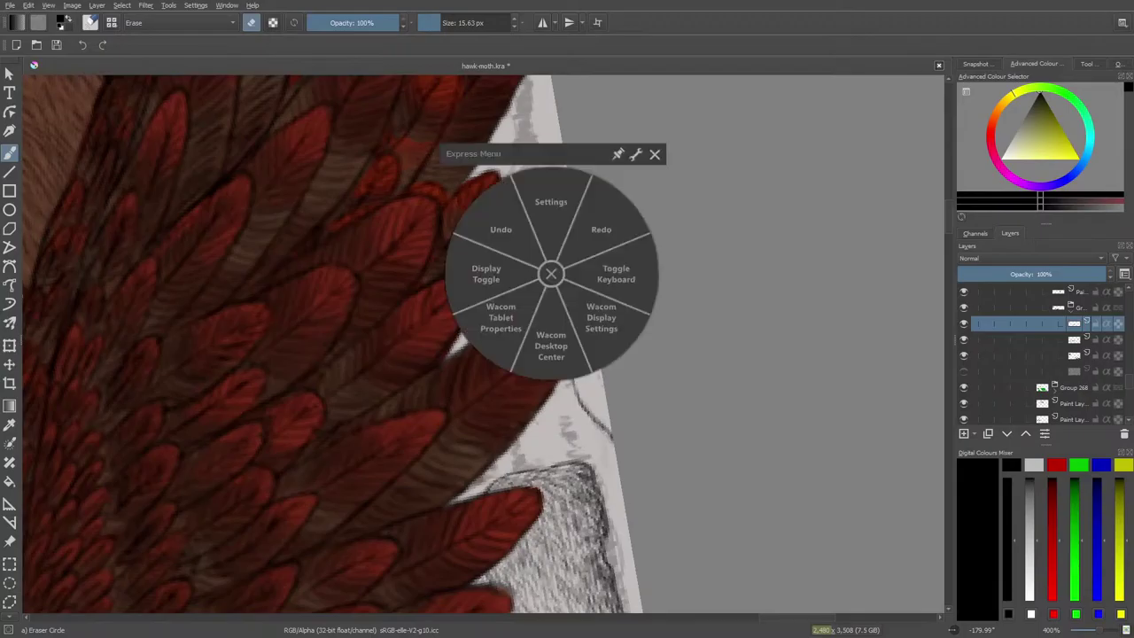
left_click(554, 275)
left_click_drag(554, 273, 542, 261)
right_click(559, 210)
left_click(559, 211)
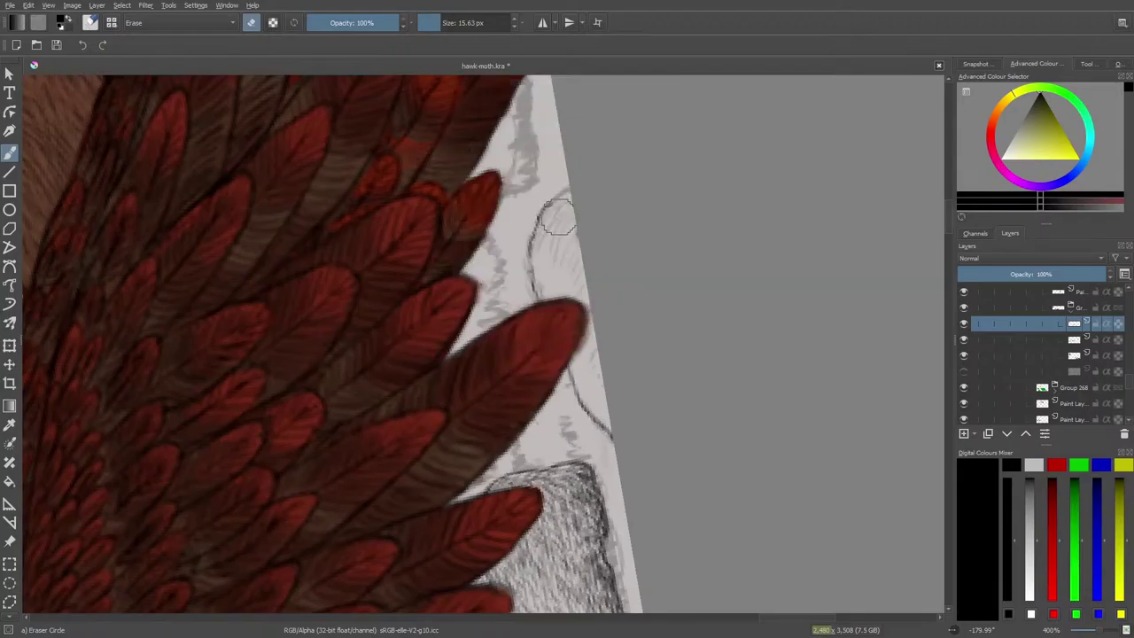
mouse_move(557, 215)
left_mouse_down()
mouse_move(567, 214)
mouse_move(551, 246)
left_mouse_up()
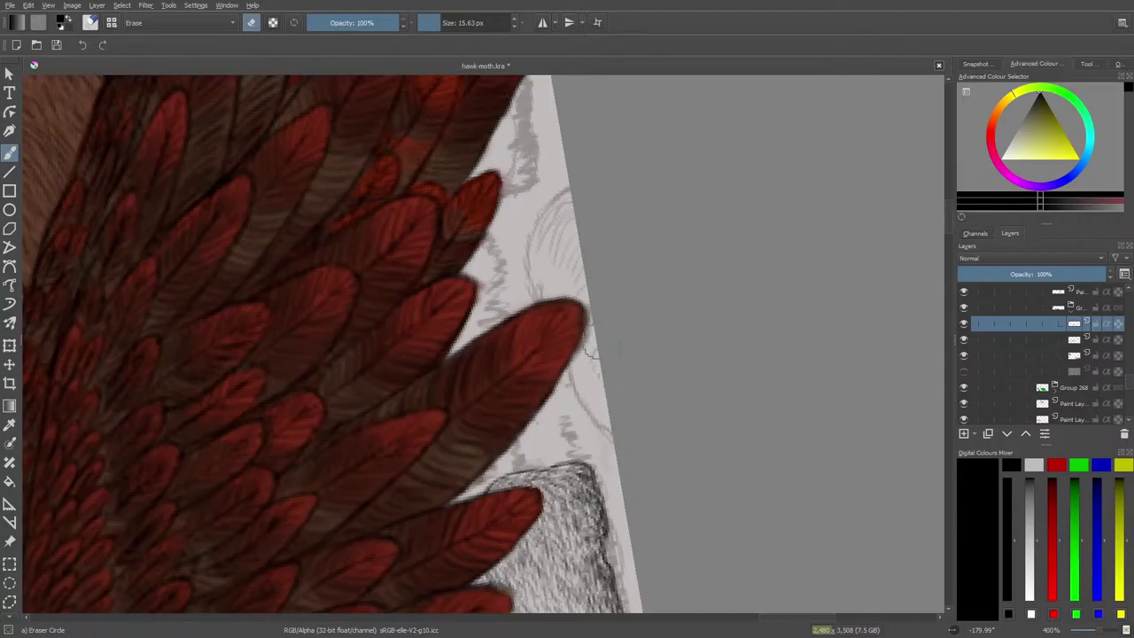
Redraw the low rock's outline with the 3.65 px ink pen and hatch both visible parts beside the feather.
key("slash")
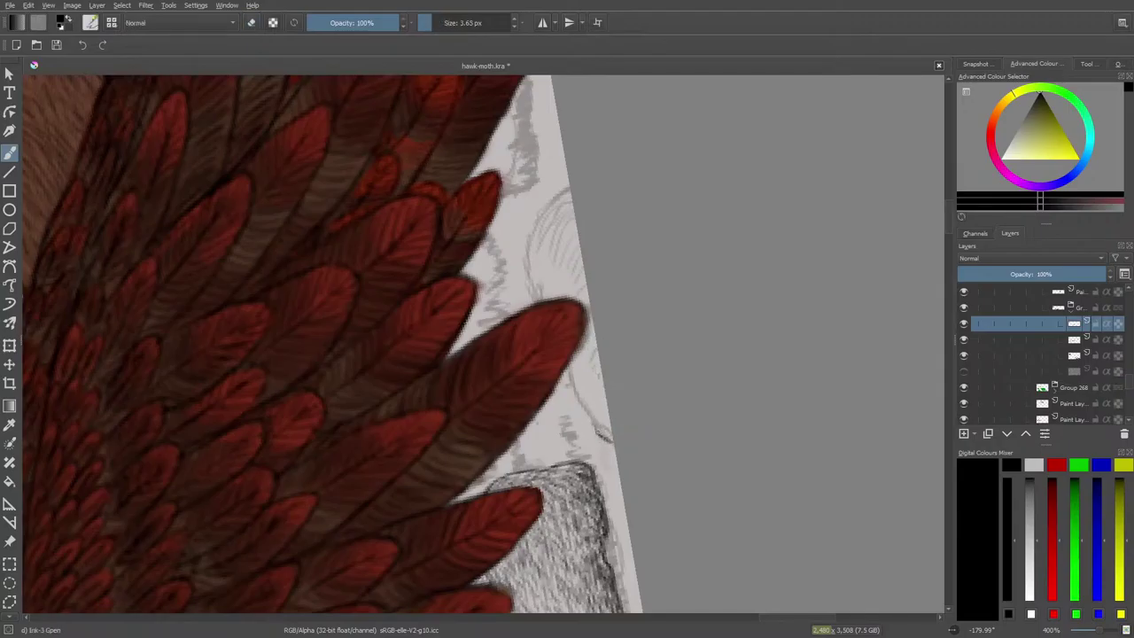
left_click_drag(606, 438, 565, 359)
mouse_move(533, 299)
left_mouse_down()
mouse_move(528, 239)
mouse_move(571, 187)
left_mouse_up()
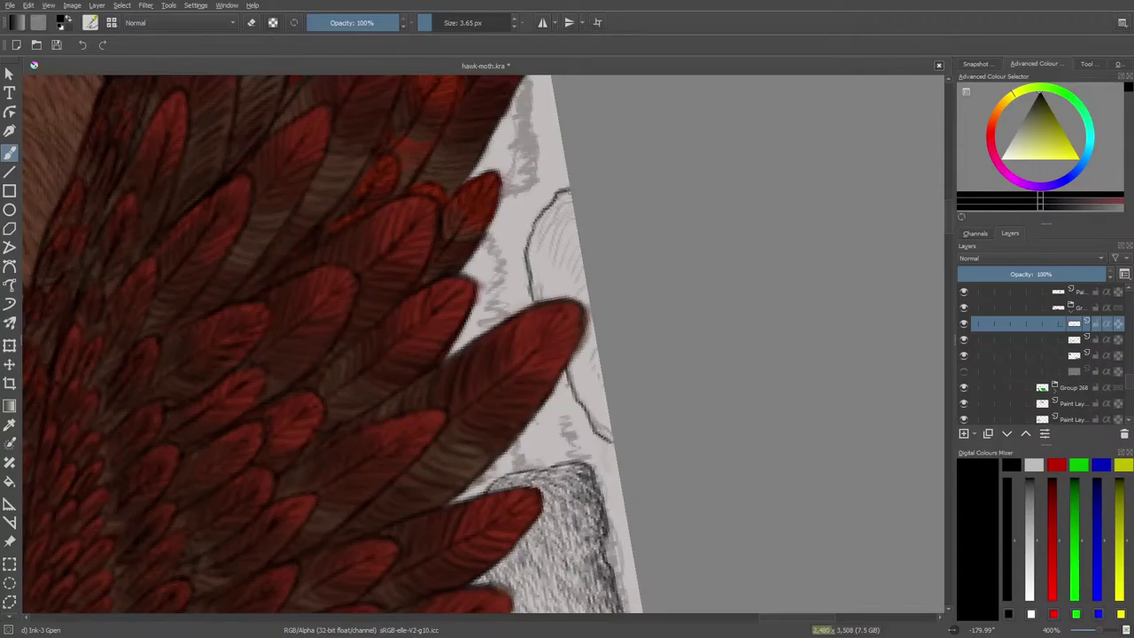
mouse_move(600, 424)
left_mouse_down()
mouse_move(613, 437)
mouse_move(602, 426)
left_mouse_up()
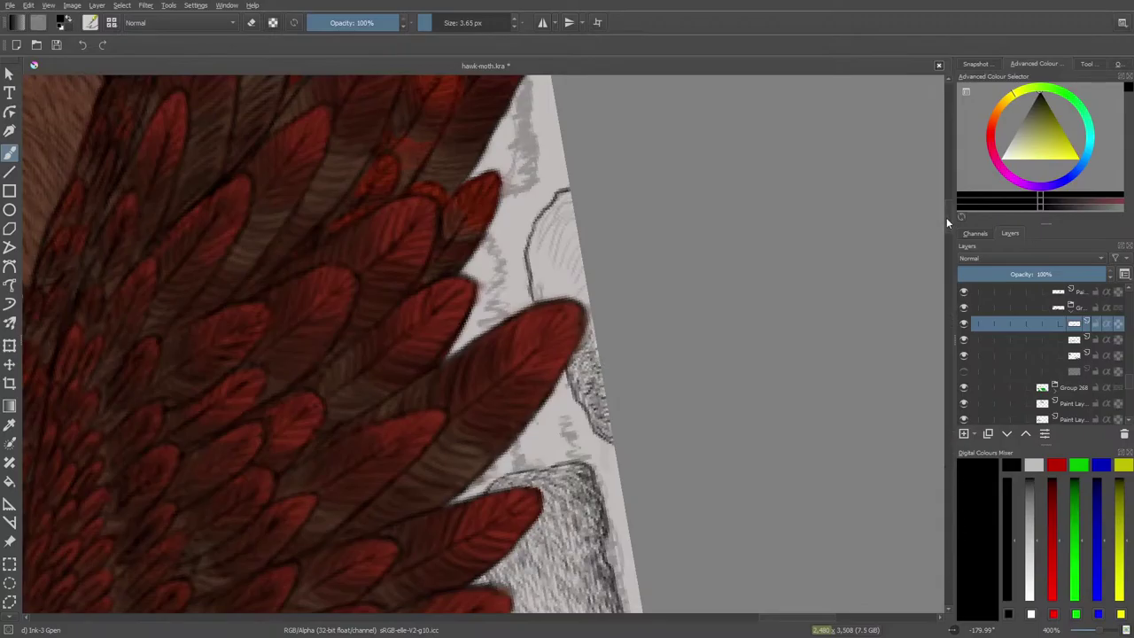
scroll(946, 217, "up", 1)
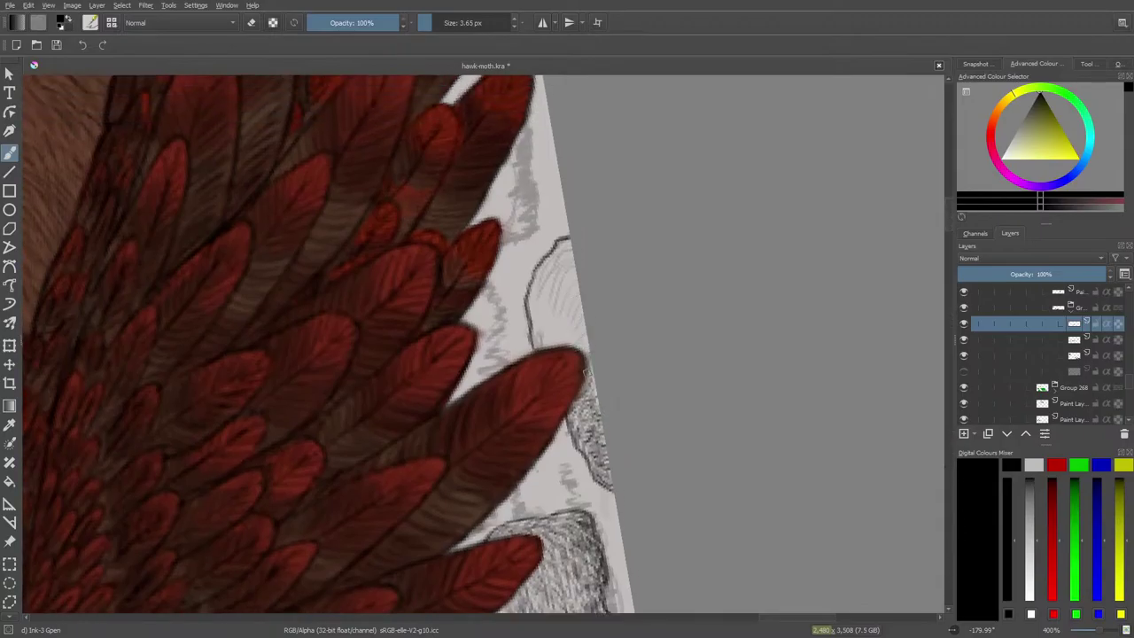
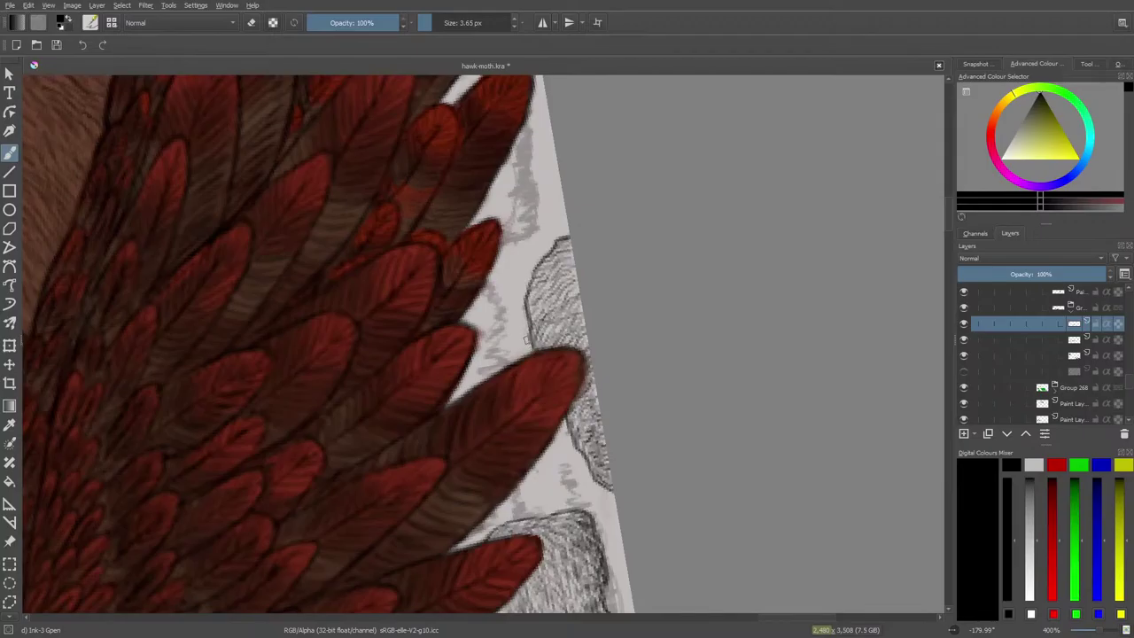
Erase the low rock's rounded shoulder on the side away from the large rock and re-ink it with a more angular edge.
scroll(1095, 631, "down", 3)
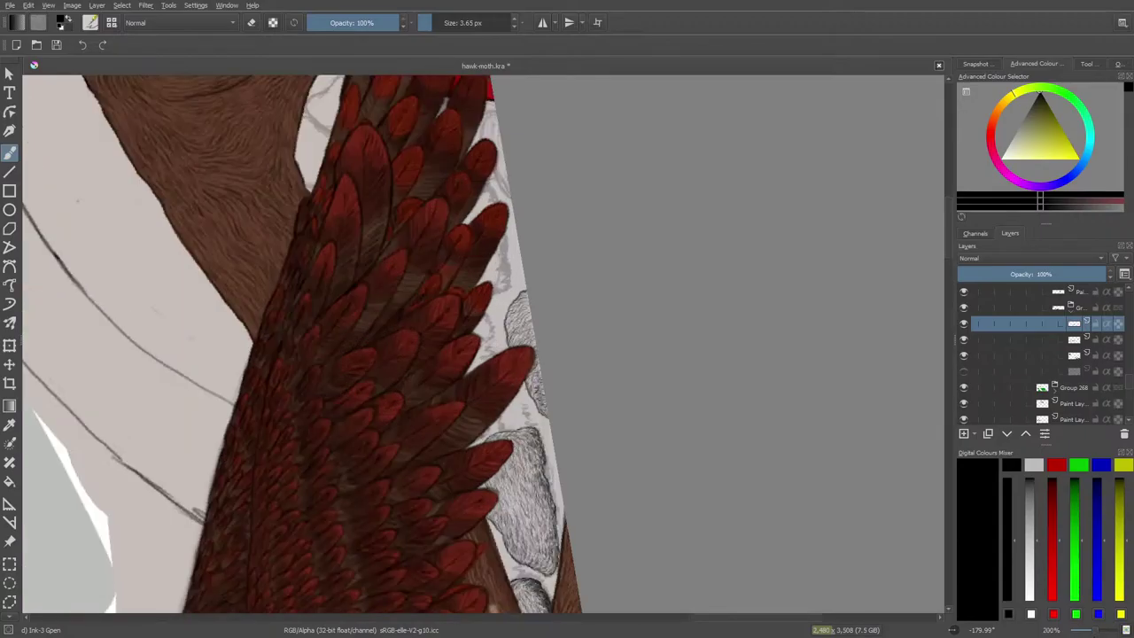
key("ctrl+plus")
key("ctrl+plus")
key("ctrl+plus")
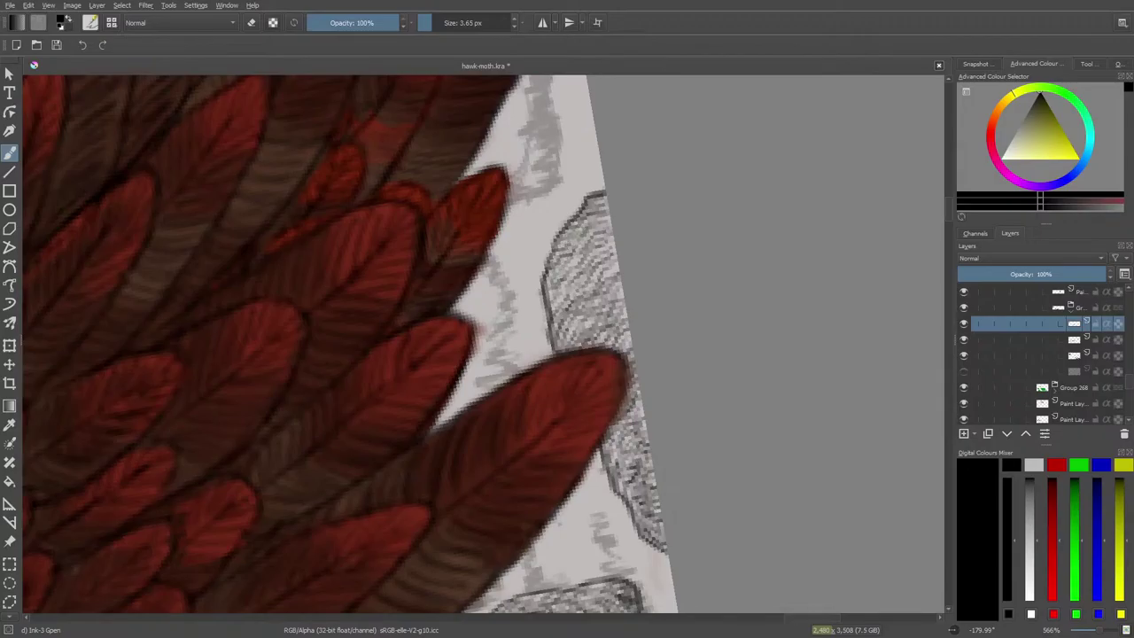
key("e")
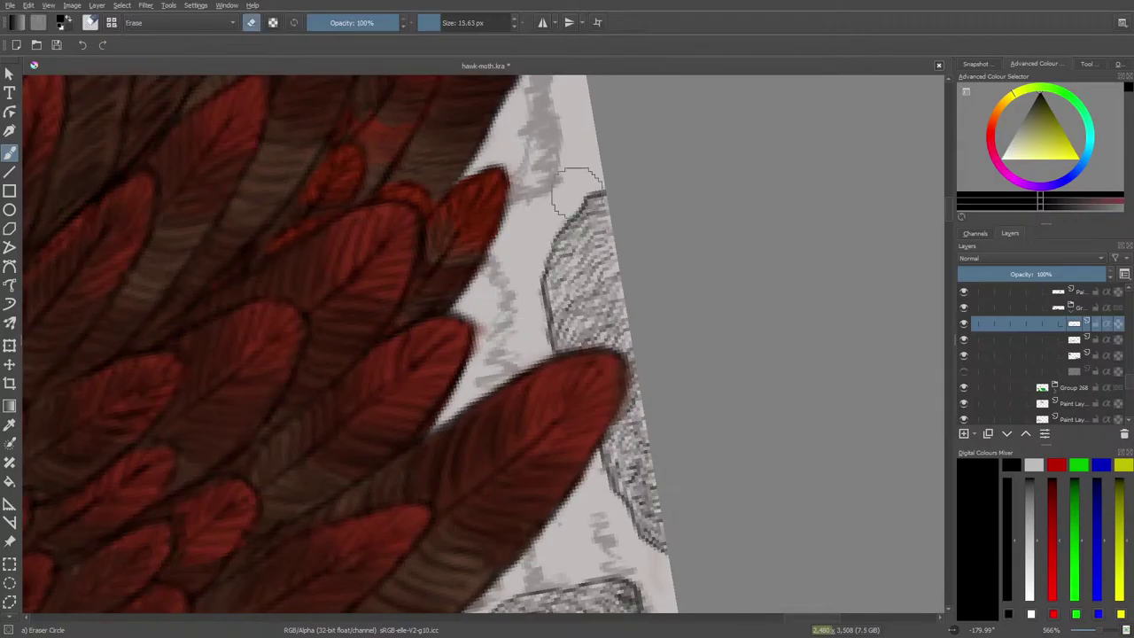
mouse_move(557, 217)
left_mouse_down()
mouse_move(565, 229)
mouse_move(547, 243)
left_mouse_up()
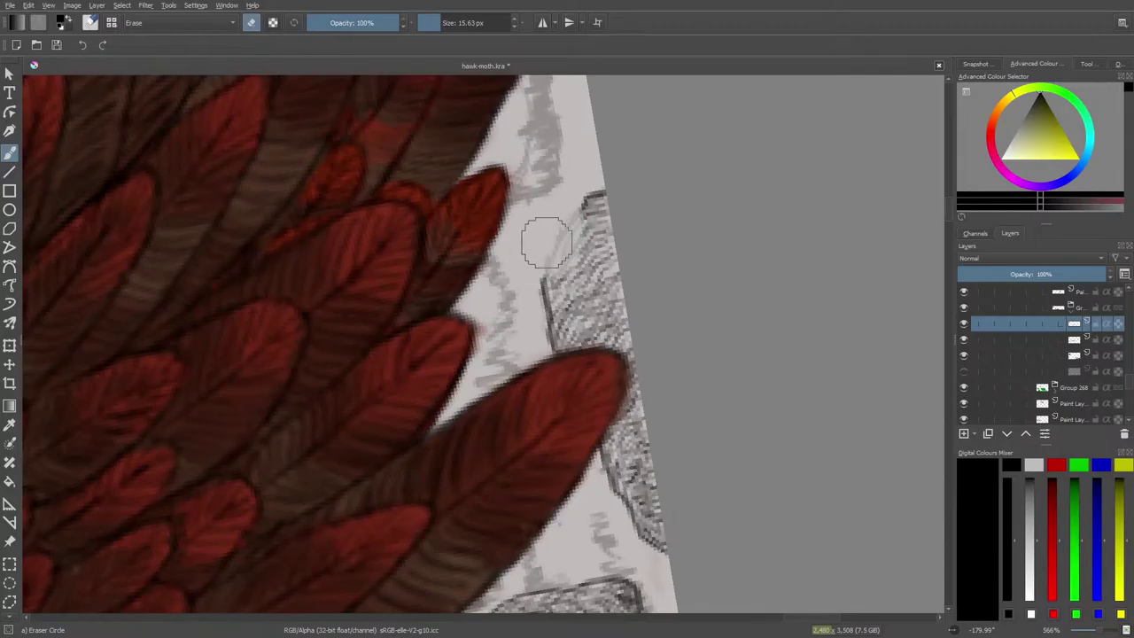
key("e")
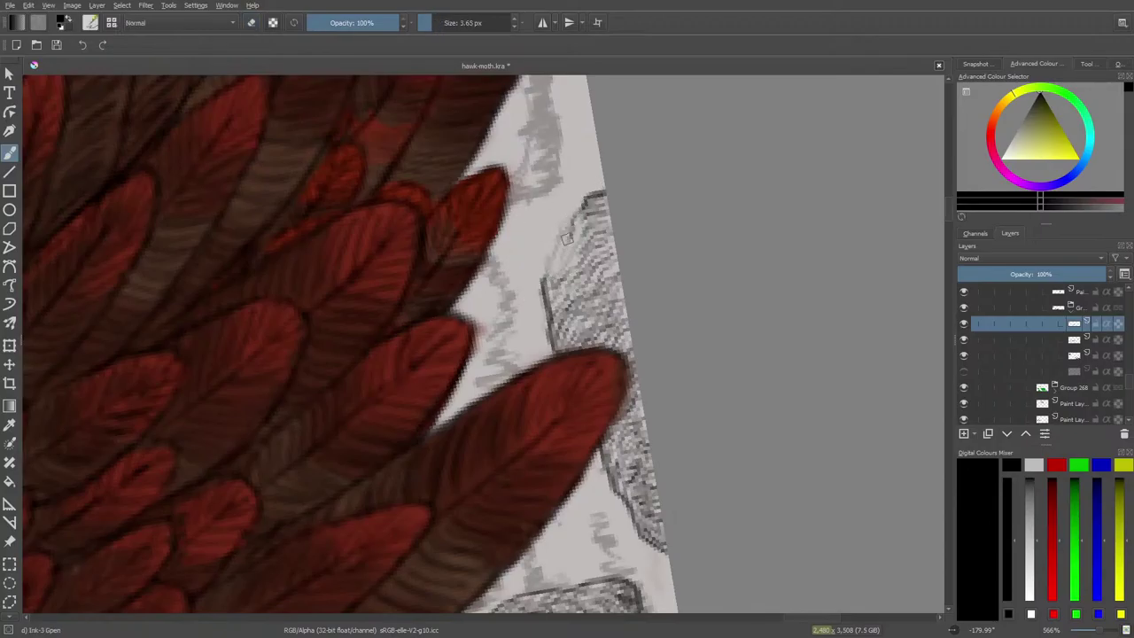
mouse_move(569, 241)
left_mouse_down()
mouse_move(552, 275)
mouse_move(580, 227)
left_mouse_up()
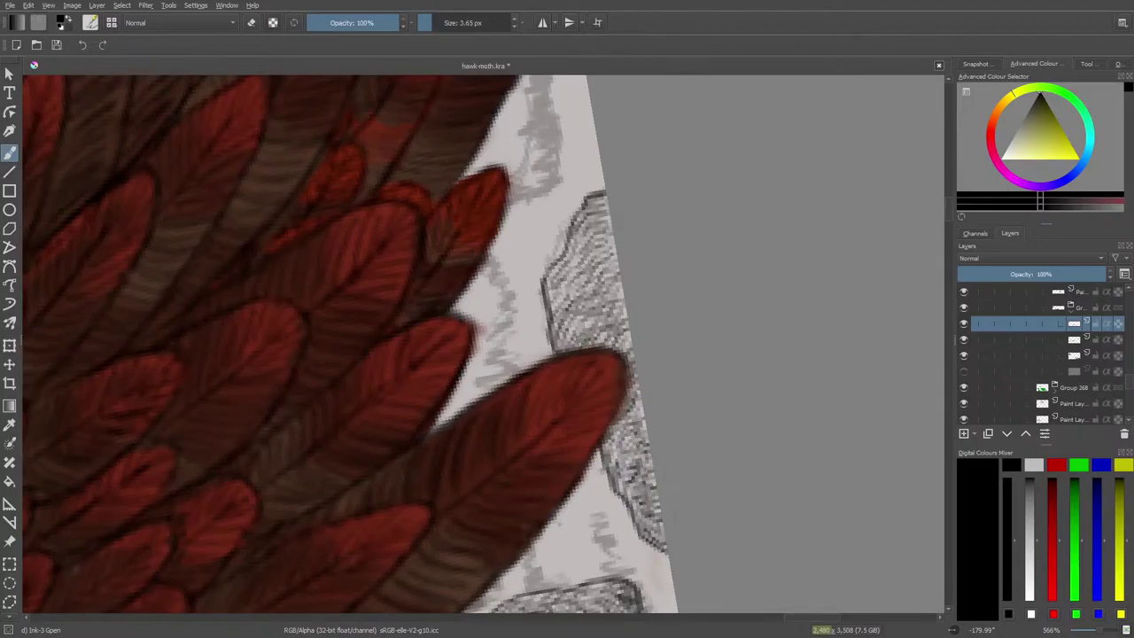
Erase the dense hatching on the low rock's part nearest the large rock and rehatch it with lighter strokes.
key("e")
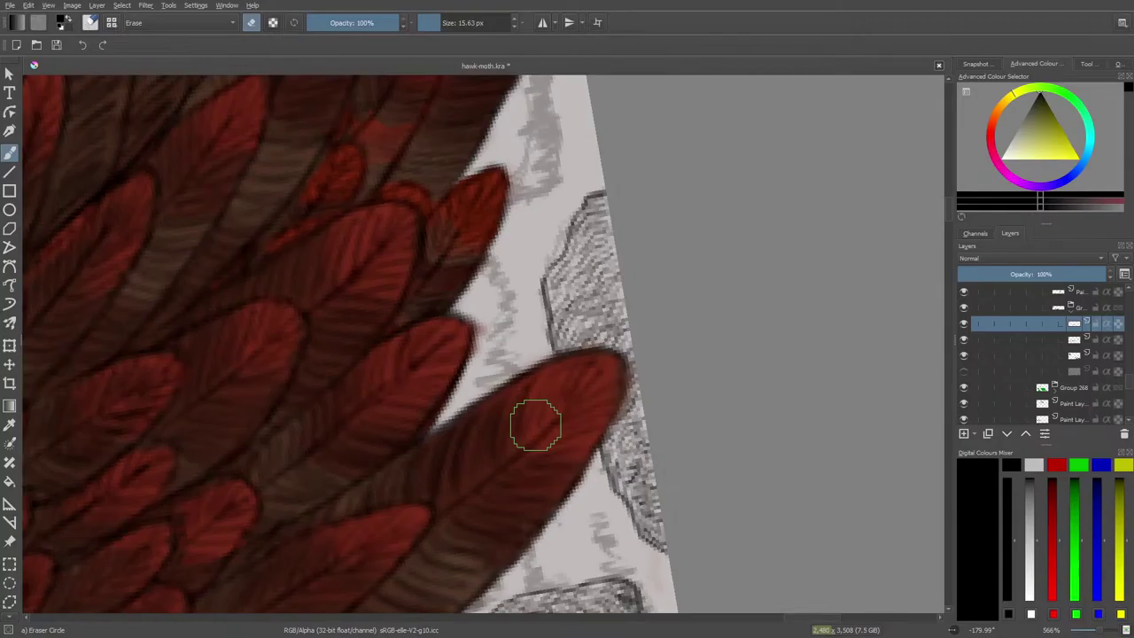
mouse_move(620, 390)
left_mouse_down()
mouse_move(620, 434)
mouse_move(646, 465)
mouse_move(617, 445)
mouse_move(642, 459)
mouse_move(656, 530)
mouse_move(630, 471)
mouse_move(641, 427)
mouse_move(654, 518)
mouse_move(632, 447)
left_mouse_up()
key("e")
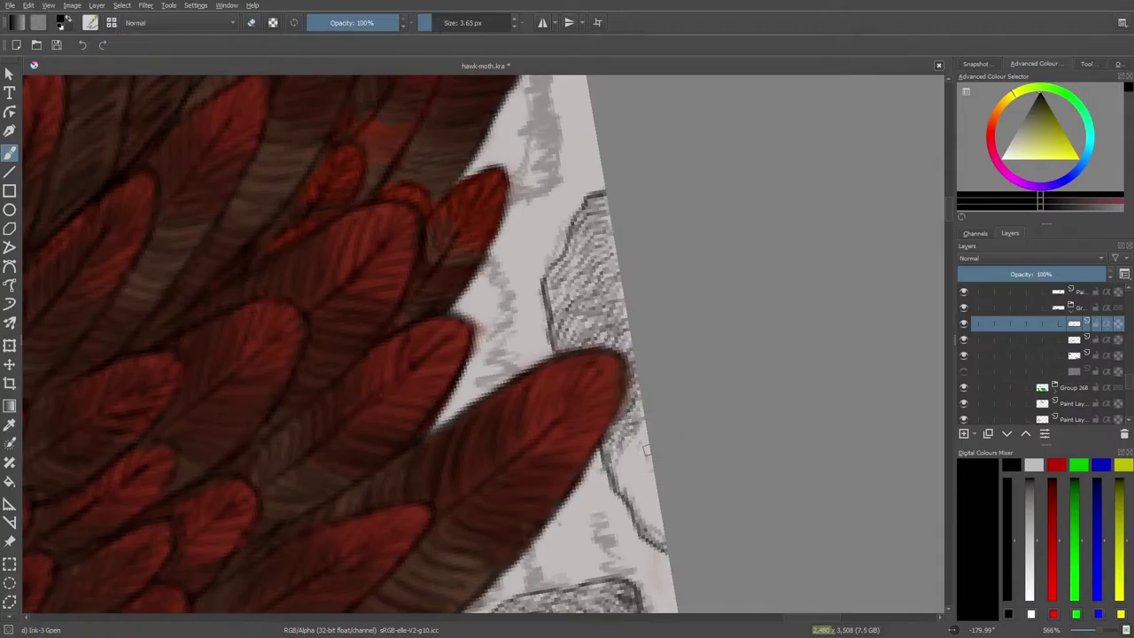
mouse_move(633, 437)
left_mouse_down()
mouse_move(638, 450)
mouse_move(621, 462)
left_mouse_up()
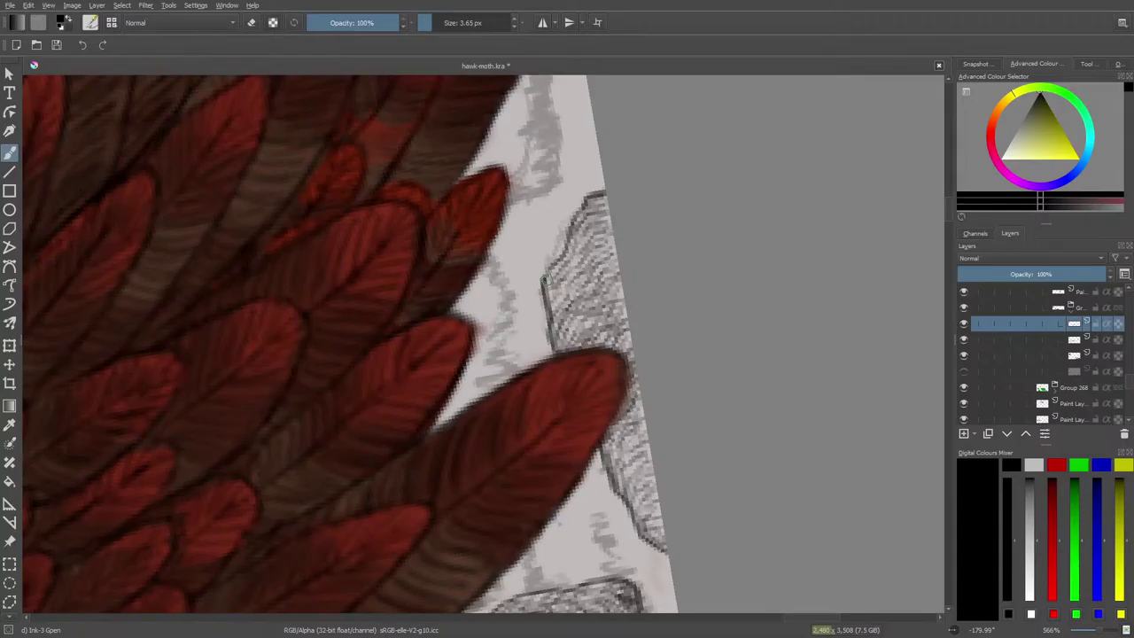
Reset the canvas rotation and ink outlines for the rock beside the red area and the flat-bottomed rock between the feather tips.
right_click(476, 363)
left_click(476, 263)
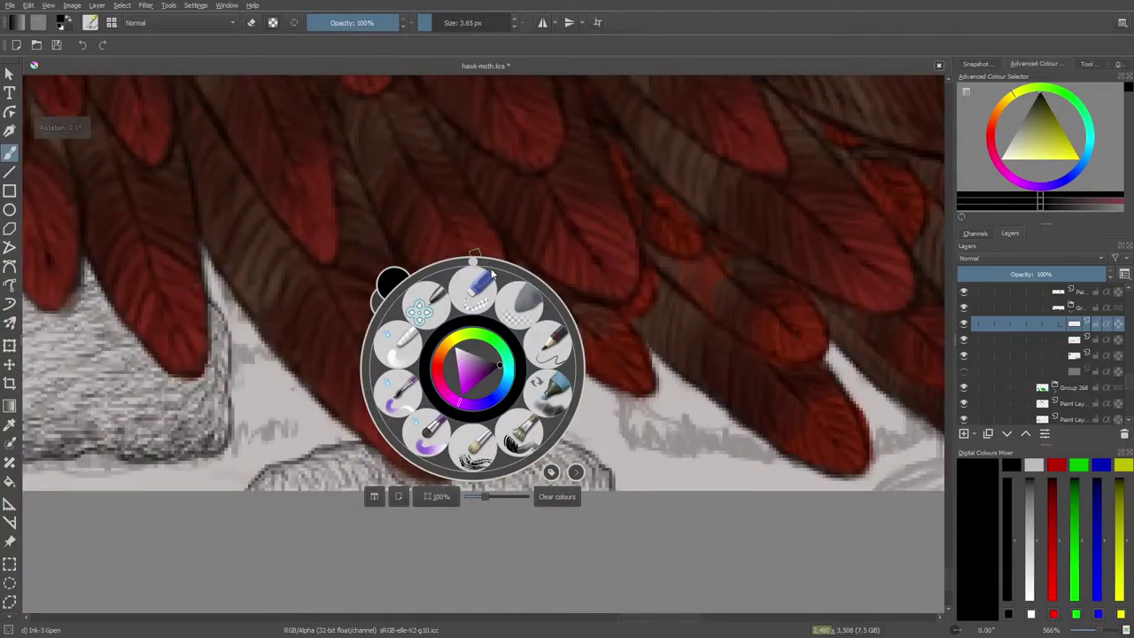
right_click(540, 385)
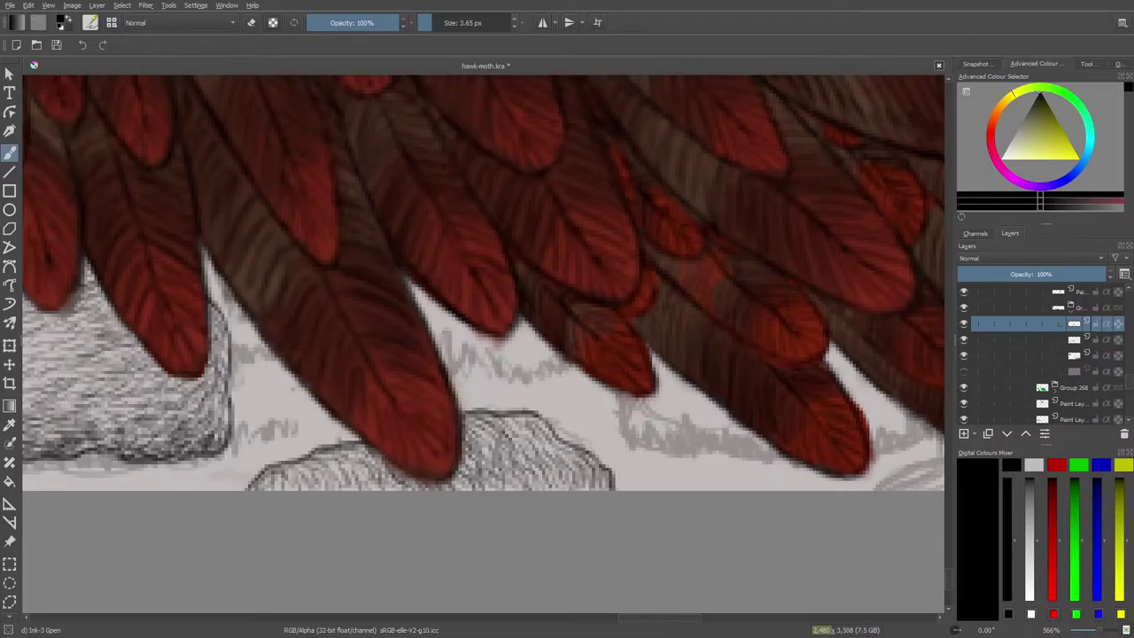
left_click_drag(638, 619, 674, 613)
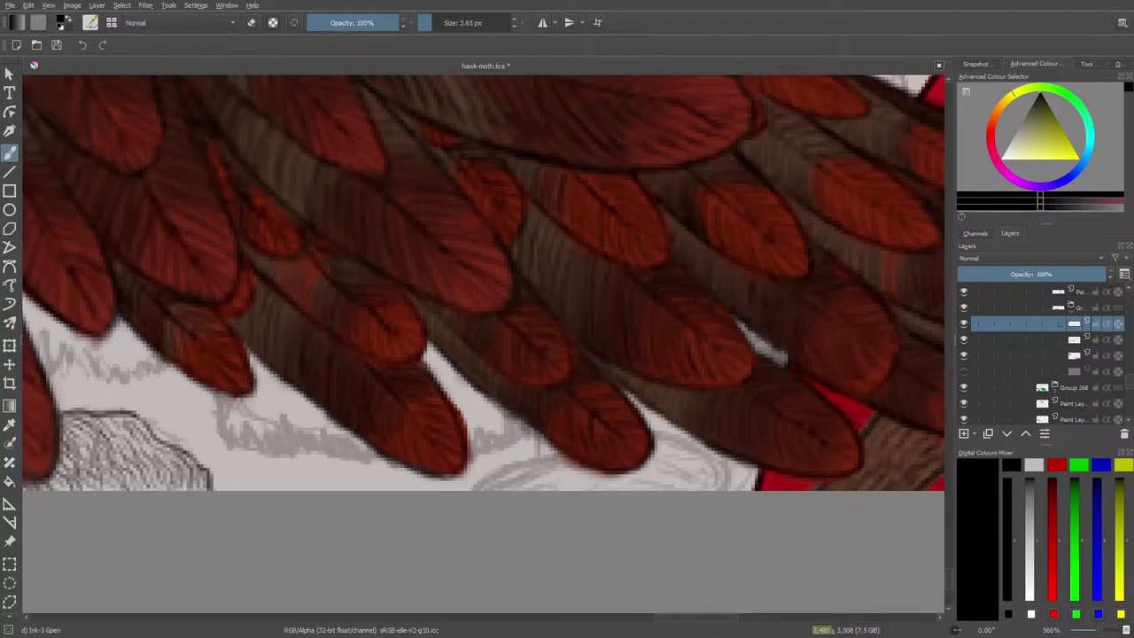
left_click_drag(550, 456, 471, 486)
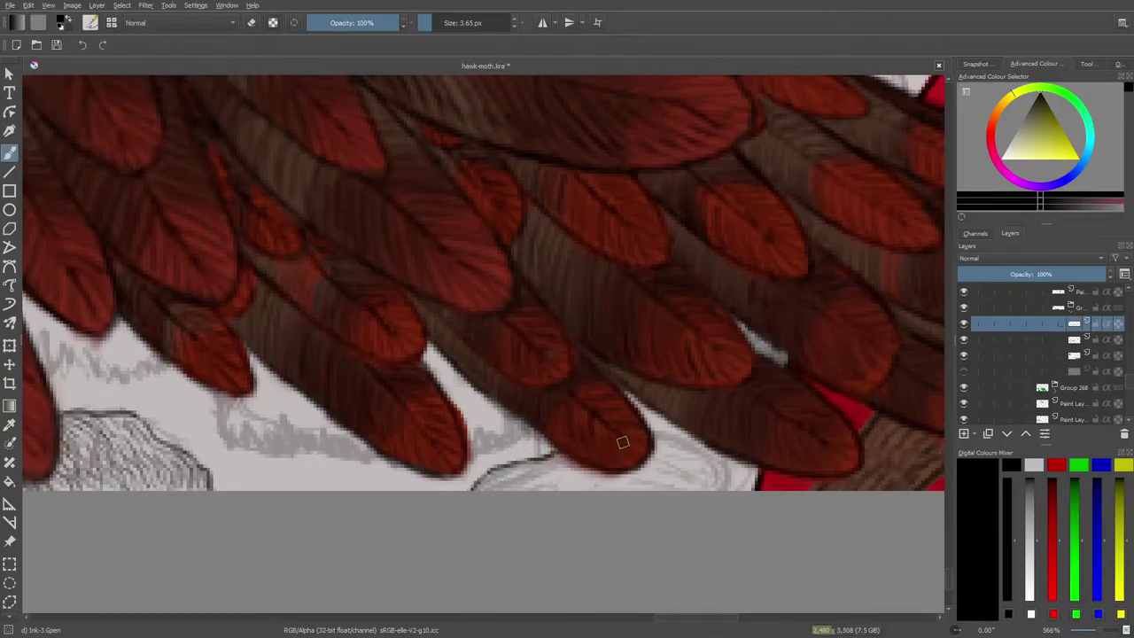
mouse_move(656, 436)
left_mouse_down()
mouse_move(705, 456)
mouse_move(727, 476)
mouse_move(720, 489)
left_mouse_up()
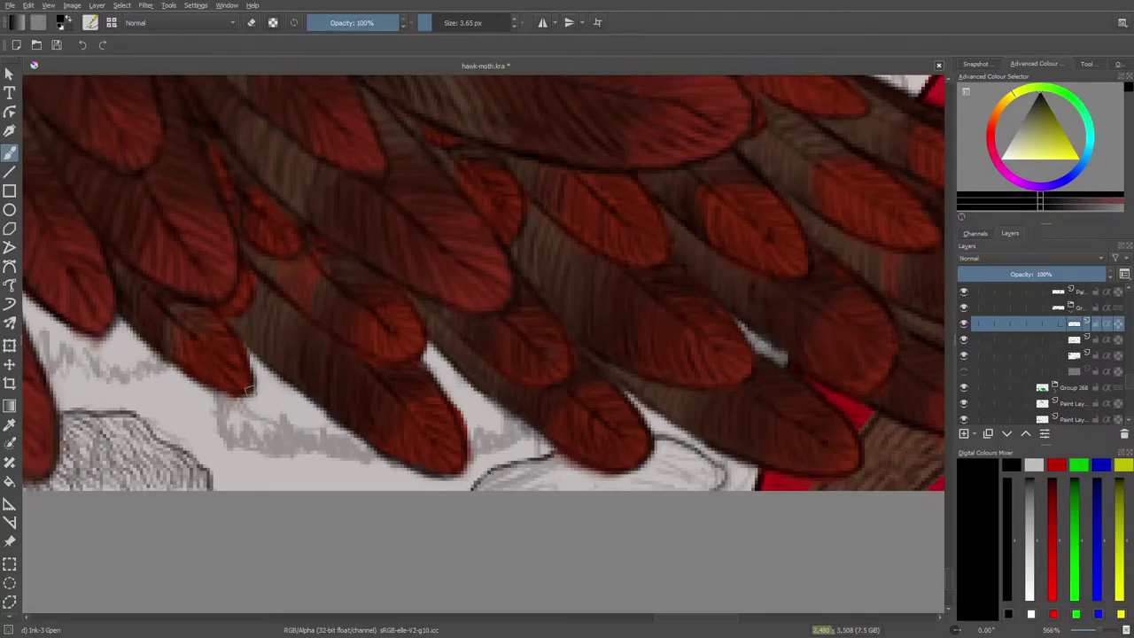
mouse_move(230, 397)
left_mouse_down()
mouse_move(233, 428)
mouse_move(266, 440)
mouse_move(367, 442)
left_mouse_up()
left_click_drag(466, 447, 526, 431)
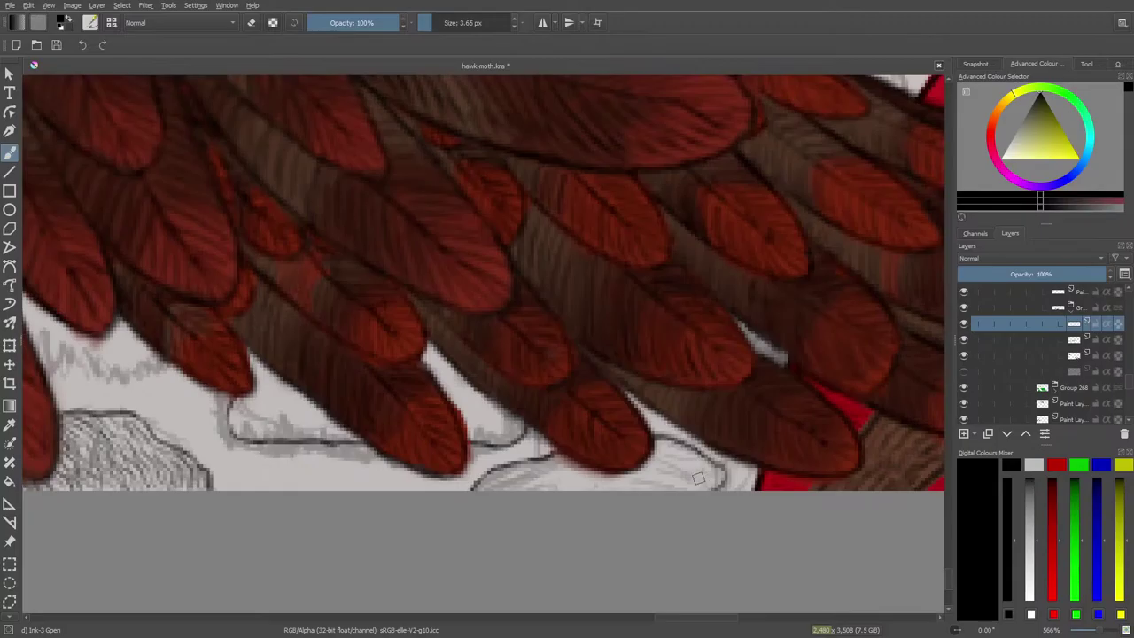
Hatch both visible parts of the rock beside the red area with the 3.65 px ink pen.
left_click_drag(721, 470, 710, 486)
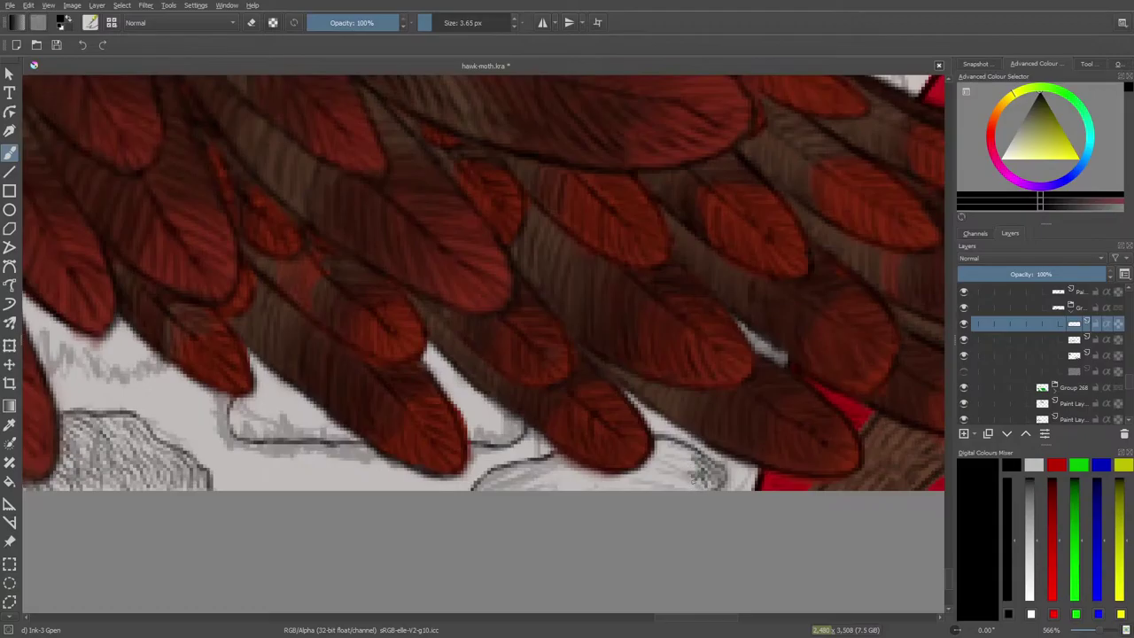
mouse_move(694, 478)
left_mouse_down()
mouse_move(677, 488)
mouse_move(693, 461)
mouse_move(669, 456)
mouse_move(667, 472)
mouse_move(664, 453)
mouse_move(648, 453)
mouse_move(660, 479)
mouse_move(643, 489)
mouse_move(702, 487)
left_mouse_up()
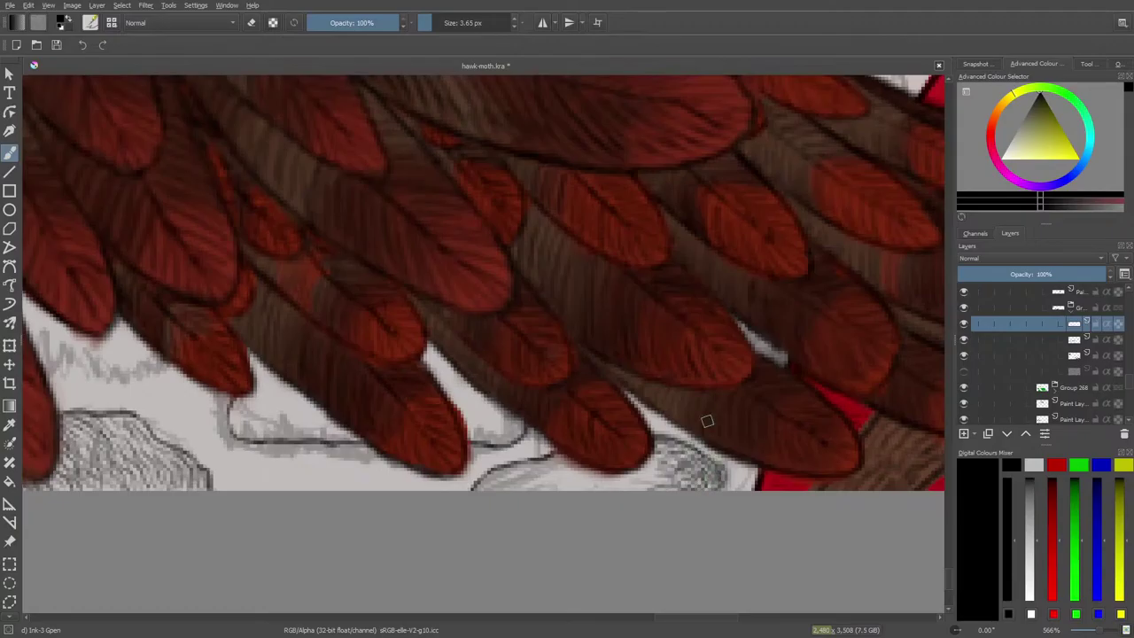
key("e")
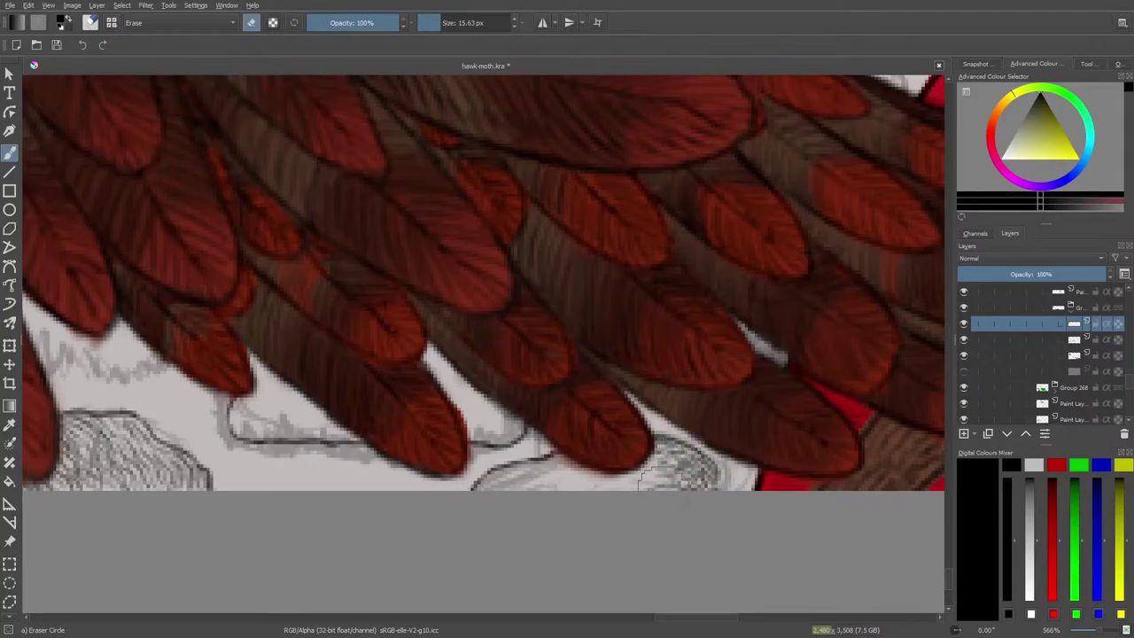
key("e")
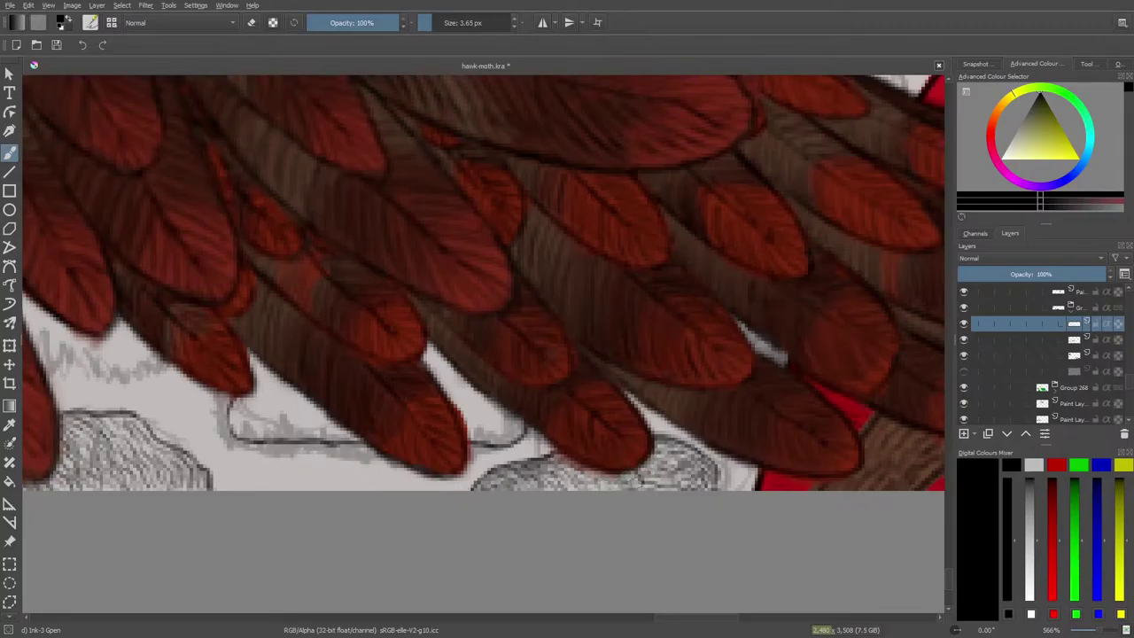
key("e")
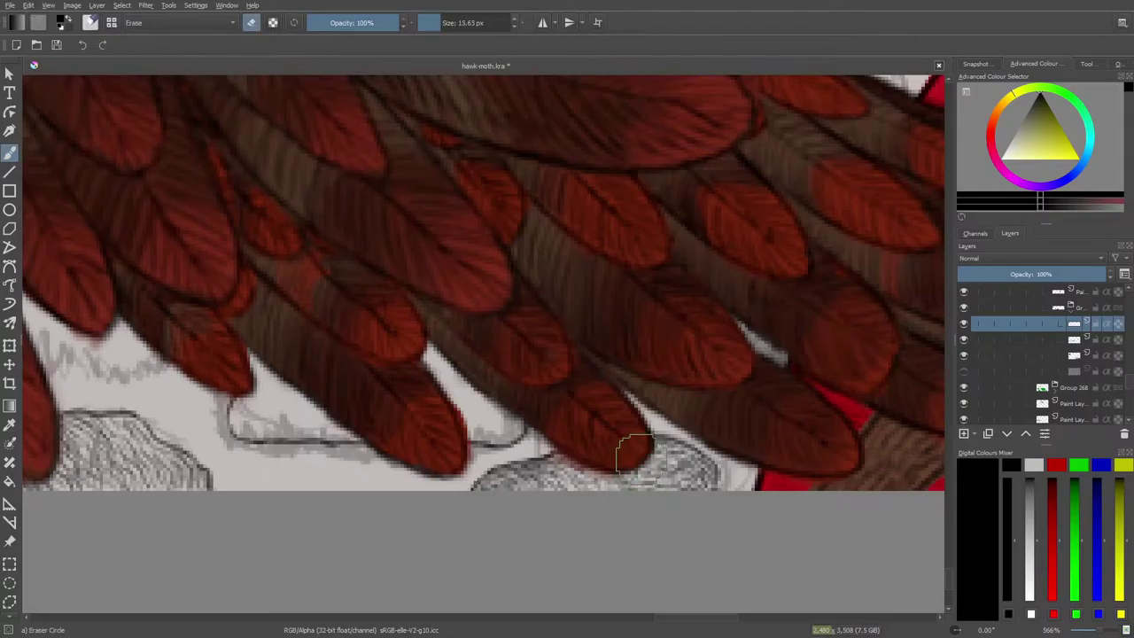
key("e")
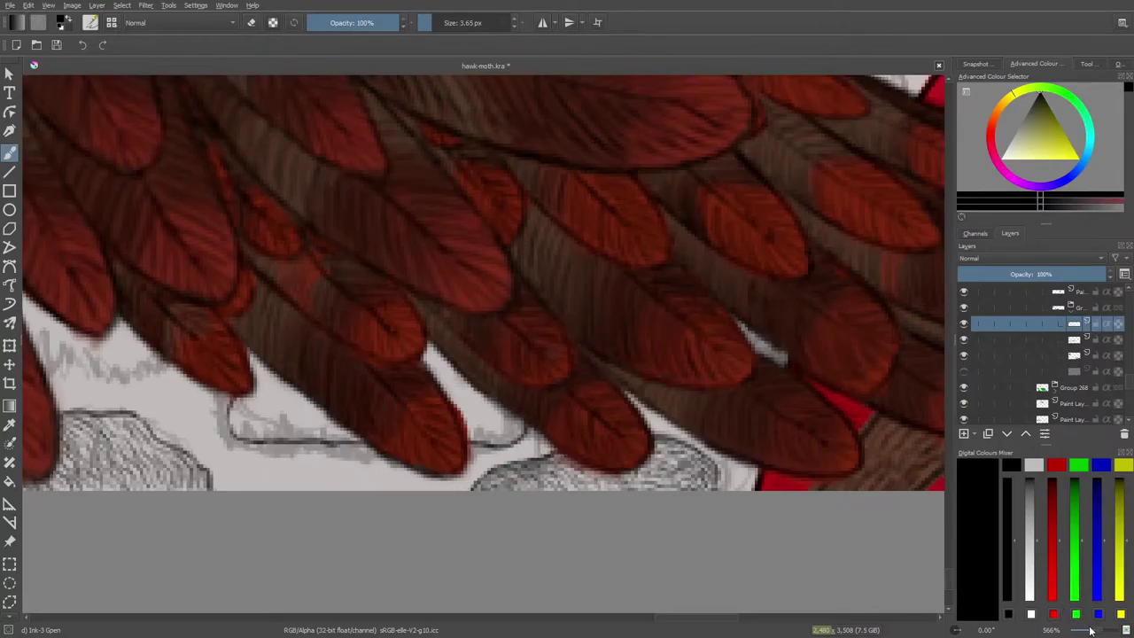
left_click_drag(1101, 630, 1096, 631)
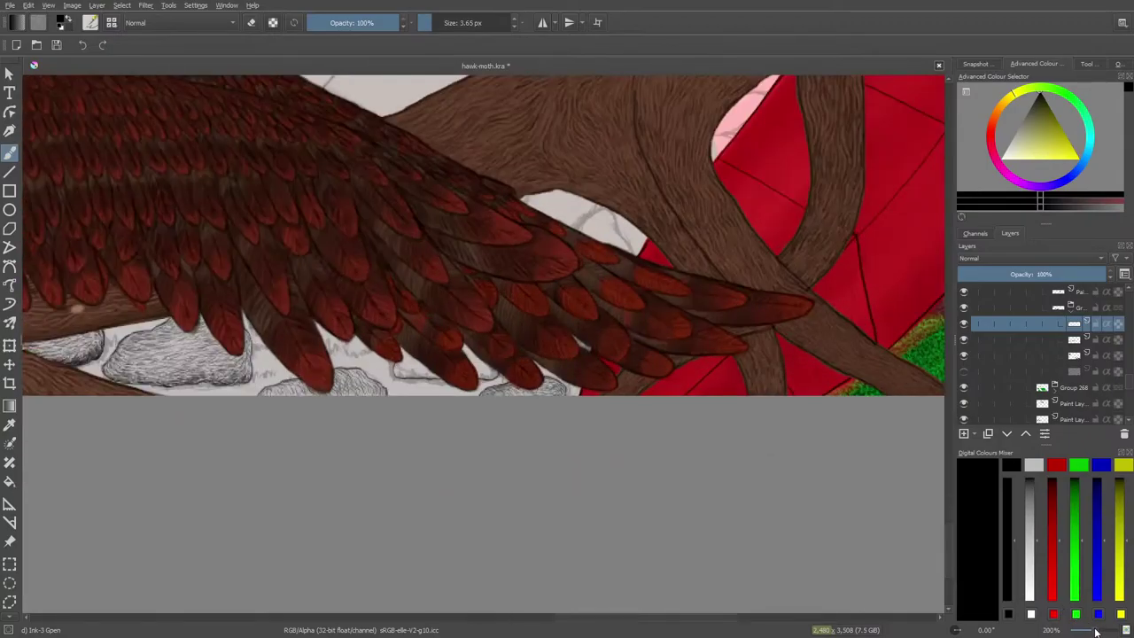
scroll(1097, 631, "up", 5)
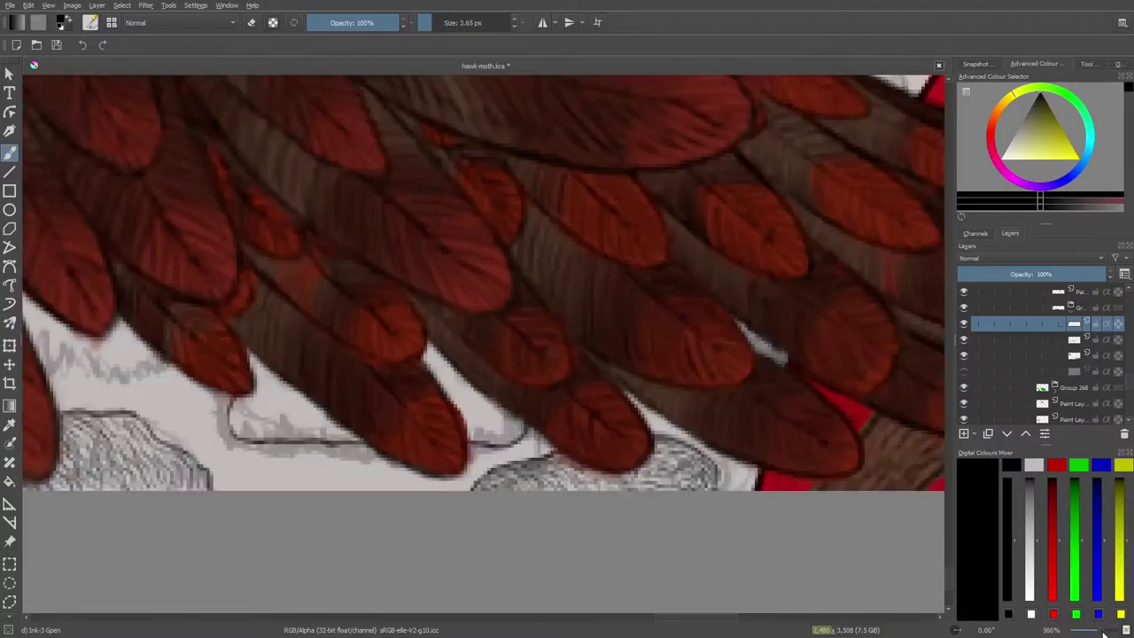
Fill the flat-bottomed rock's narrow part nearest the red area with dense dark hatching.
mouse_move(693, 621)
left_mouse_down()
mouse_move(670, 622)
mouse_move(680, 622)
left_mouse_up()
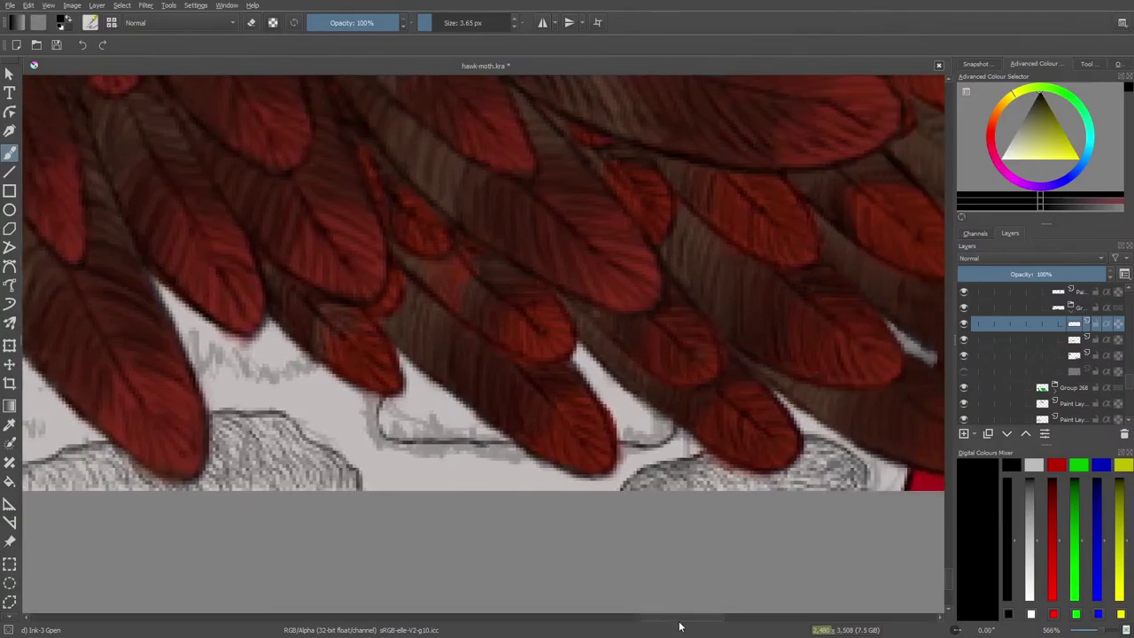
mouse_move(659, 430)
left_mouse_down()
mouse_move(670, 424)
mouse_move(645, 431)
mouse_move(658, 443)
mouse_move(660, 423)
mouse_move(618, 434)
mouse_move(634, 443)
mouse_move(657, 410)
mouse_move(611, 427)
mouse_move(647, 404)
mouse_move(640, 427)
mouse_move(656, 420)
mouse_move(612, 401)
mouse_move(626, 389)
mouse_move(603, 389)
mouse_move(572, 345)
mouse_move(567, 358)
mouse_move(599, 365)
mouse_move(602, 378)
left_mouse_up()
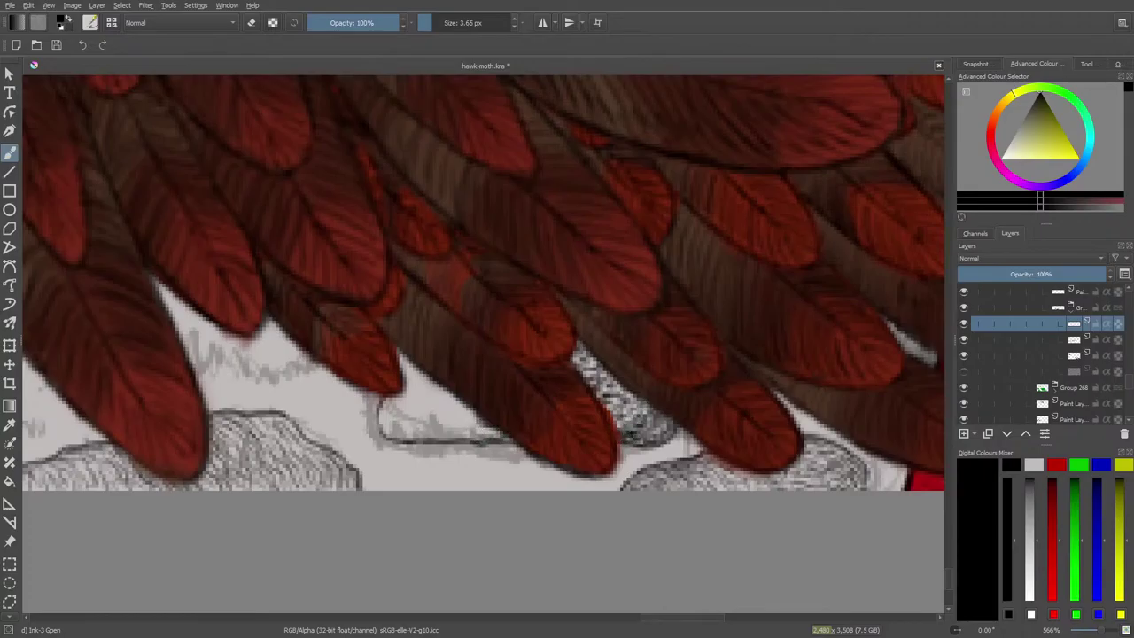
mouse_move(655, 440)
left_mouse_down()
mouse_move(647, 430)
mouse_move(666, 428)
mouse_move(664, 414)
left_mouse_up()
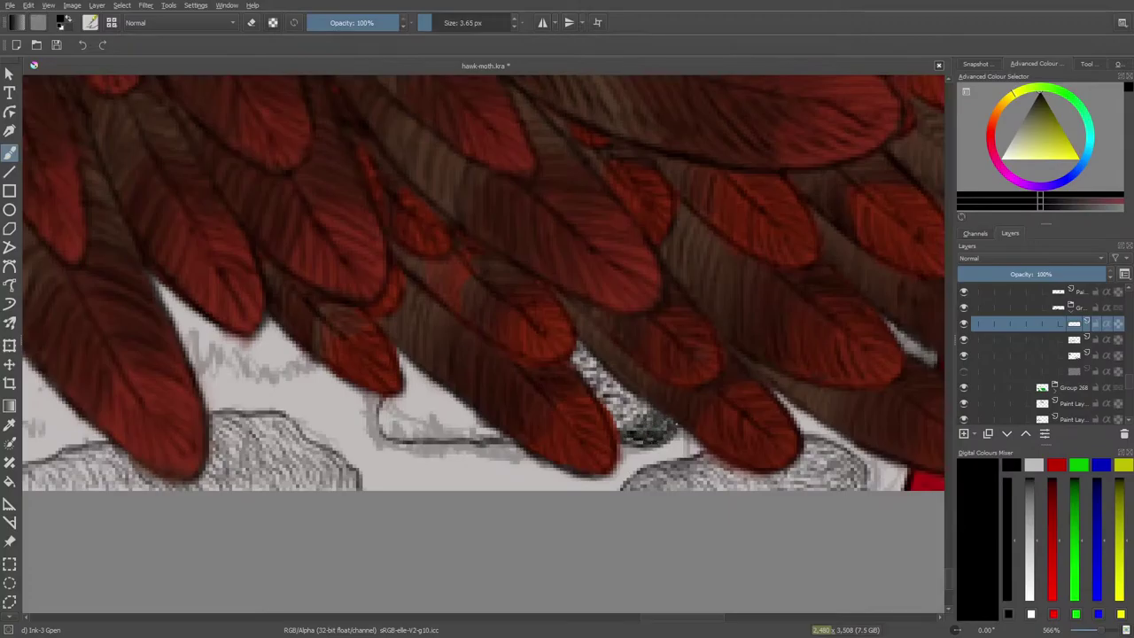
mouse_move(613, 430)
left_mouse_down()
mouse_move(654, 399)
mouse_move(618, 410)
mouse_move(624, 392)
mouse_move(587, 362)
left_mouse_up()
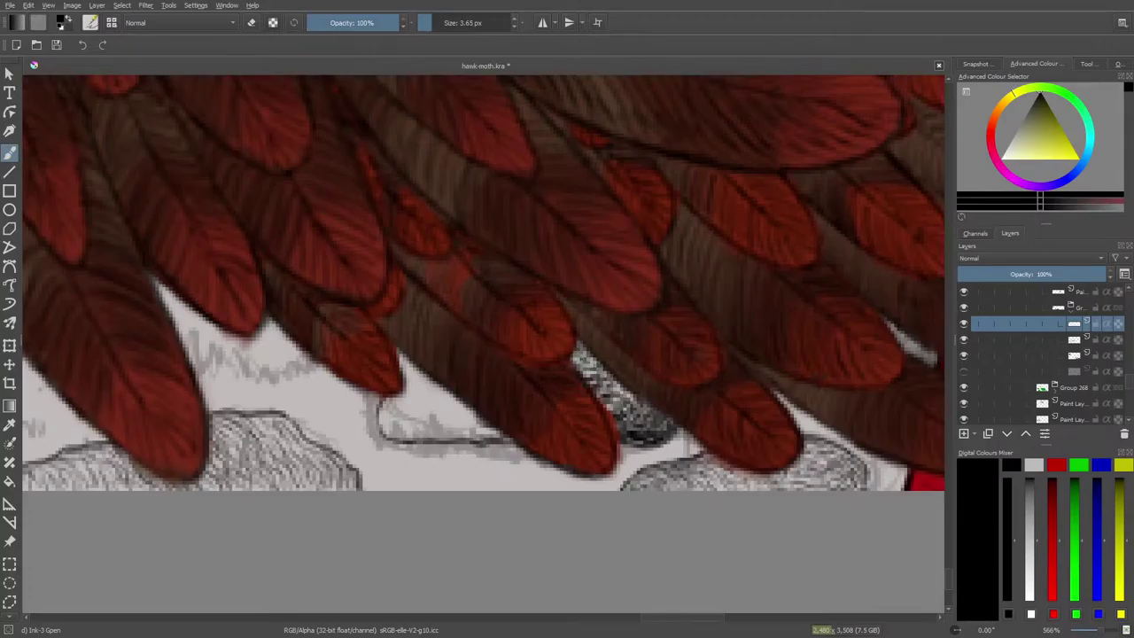
Hatch the flat-bottomed rock's wider part, on the other side of the overlapping feather, with short upright strokes.
left_click_drag(500, 438, 482, 428)
mouse_move(487, 438)
left_mouse_down()
mouse_move(459, 419)
mouse_move(431, 432)
mouse_move(418, 404)
mouse_move(420, 429)
mouse_move(413, 411)
mouse_move(388, 420)
mouse_move(391, 401)
mouse_move(395, 438)
mouse_move(386, 422)
mouse_move(422, 418)
mouse_move(413, 404)
mouse_move(434, 398)
mouse_move(468, 414)
left_mouse_up()
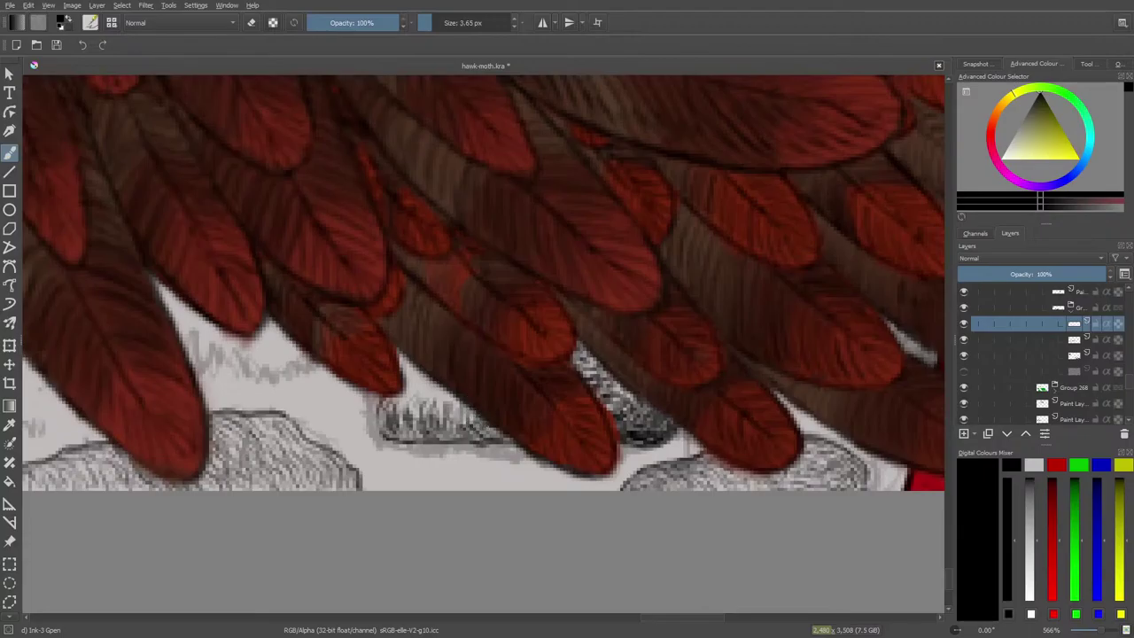
left_click_drag(670, 617, 656, 618)
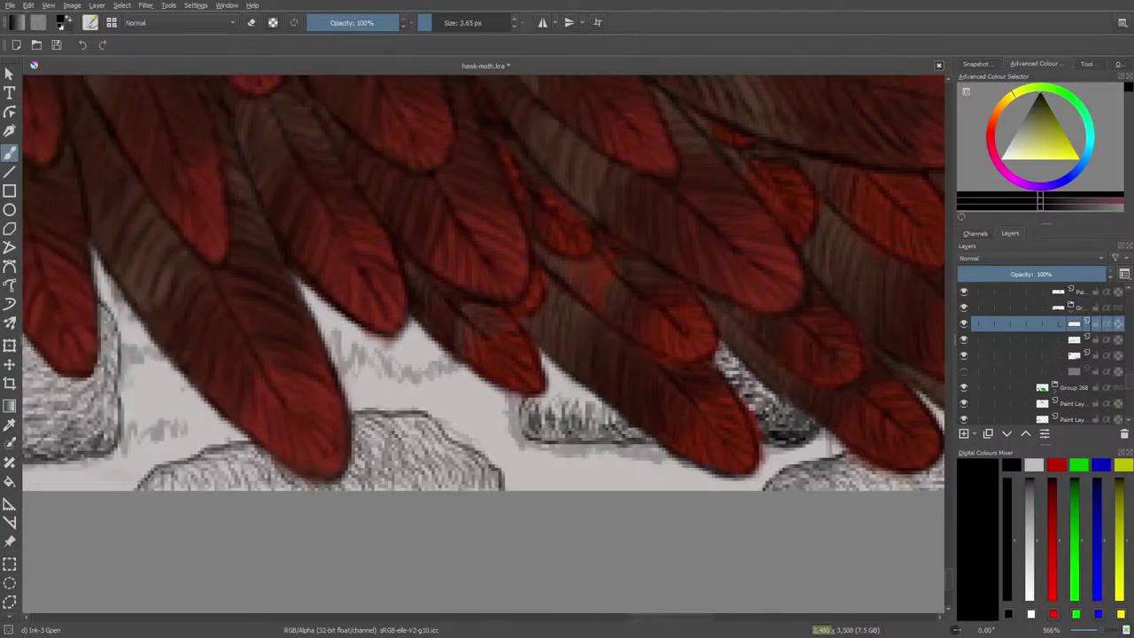
mouse_move(589, 402)
left_mouse_down()
mouse_move(591, 390)
mouse_move(600, 397)
mouse_move(570, 390)
left_mouse_up()
mouse_move(571, 403)
left_mouse_down()
mouse_move(573, 390)
mouse_move(580, 402)
left_mouse_up()
left_click_drag(567, 390, 551, 417)
mouse_move(567, 384)
left_mouse_down()
mouse_move(535, 407)
mouse_move(560, 393)
mouse_move(545, 368)
left_mouse_up()
mouse_move(549, 359)
left_mouse_down()
mouse_move(541, 373)
mouse_move(539, 359)
mouse_move(563, 391)
left_mouse_up()
left_click_drag(554, 388, 540, 409)
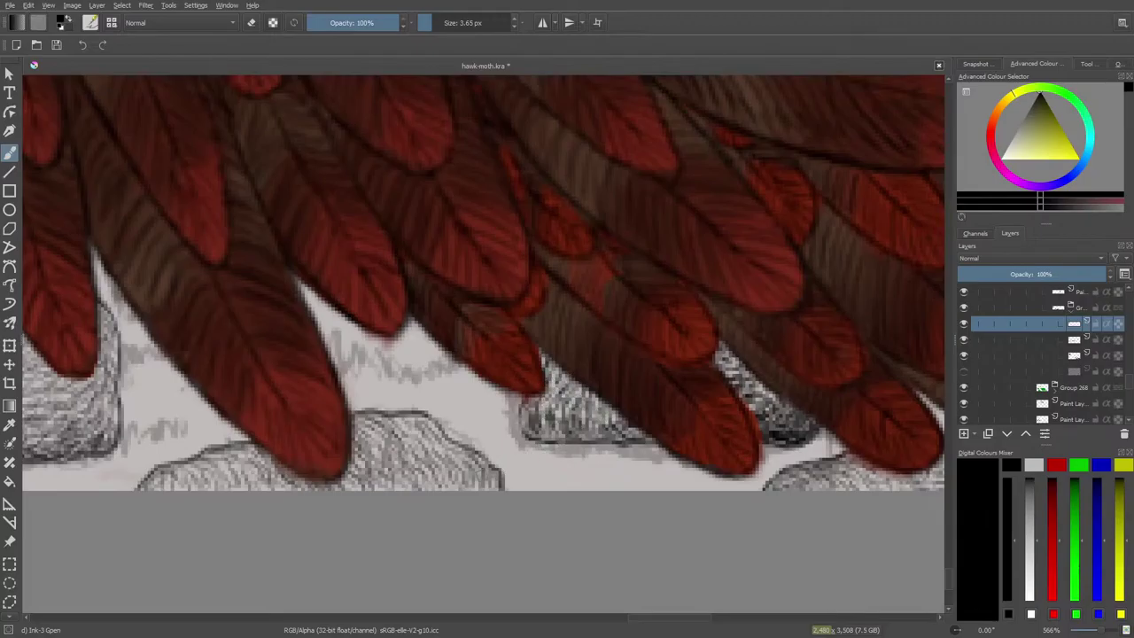
Erase the dense hatching on the flat-bottomed rock's narrow part, then re-ink its edge and rehatch it with lighter strokes.
left_click_drag(1102, 630, 1101, 632)
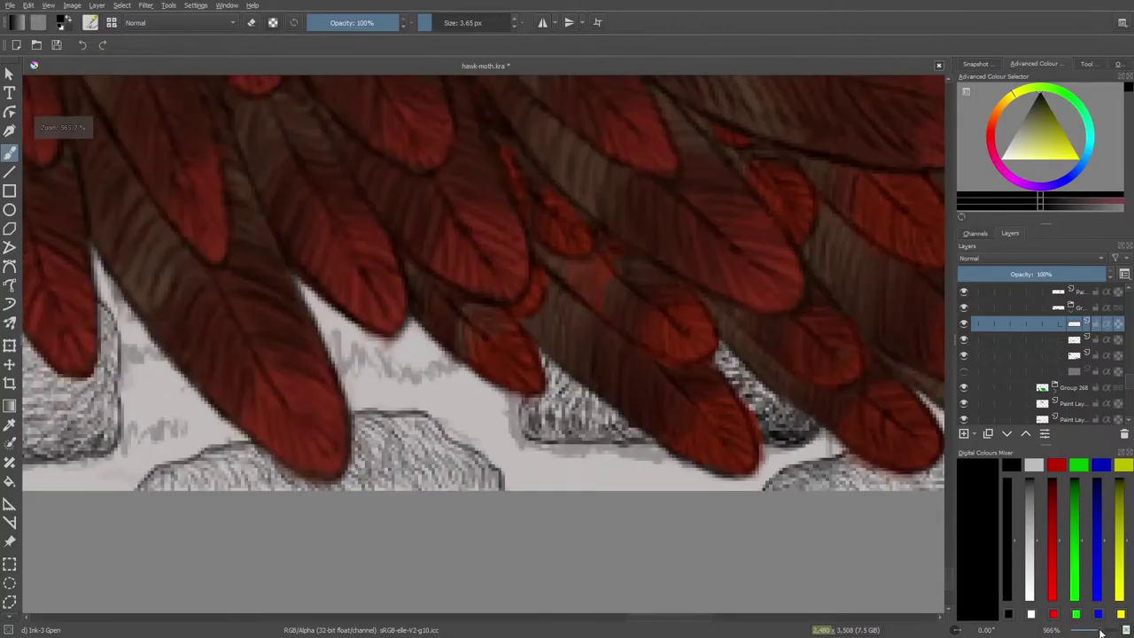
key("e")
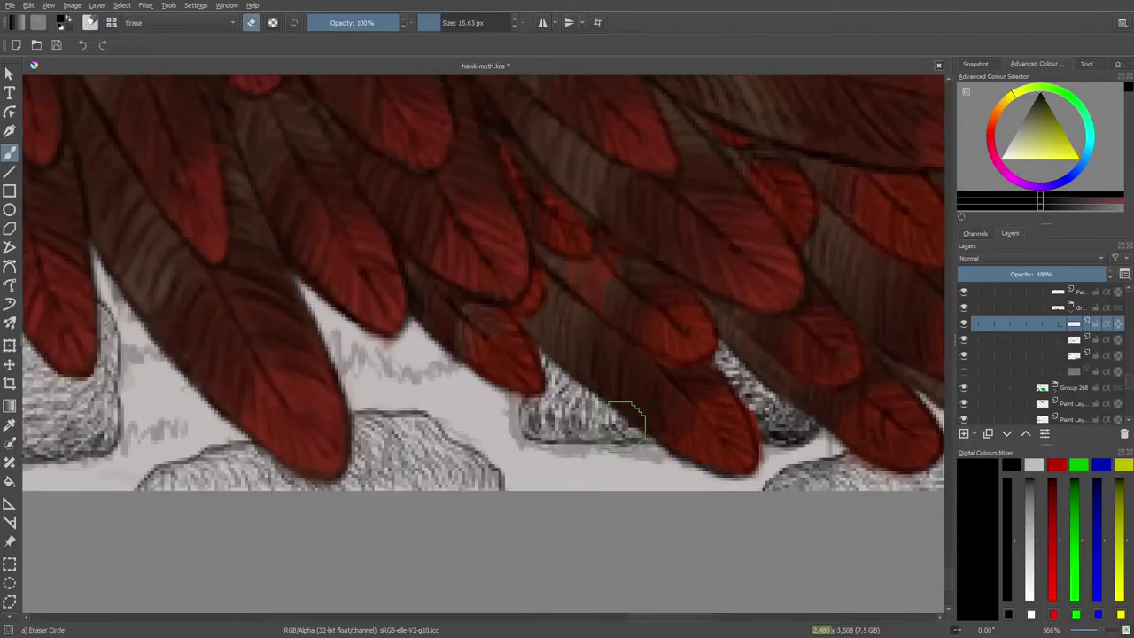
mouse_move(744, 399)
left_mouse_down()
mouse_move(754, 413)
mouse_move(797, 412)
mouse_move(772, 411)
mouse_move(774, 387)
mouse_move(758, 435)
mouse_move(798, 438)
mouse_move(820, 392)
left_mouse_up()
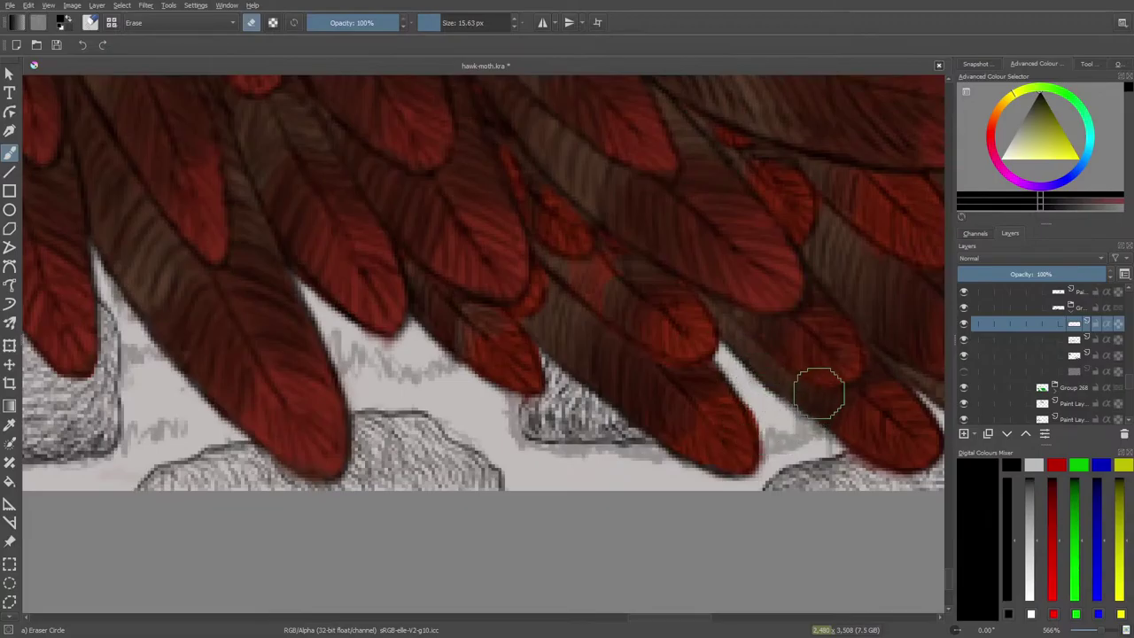
key("slash")
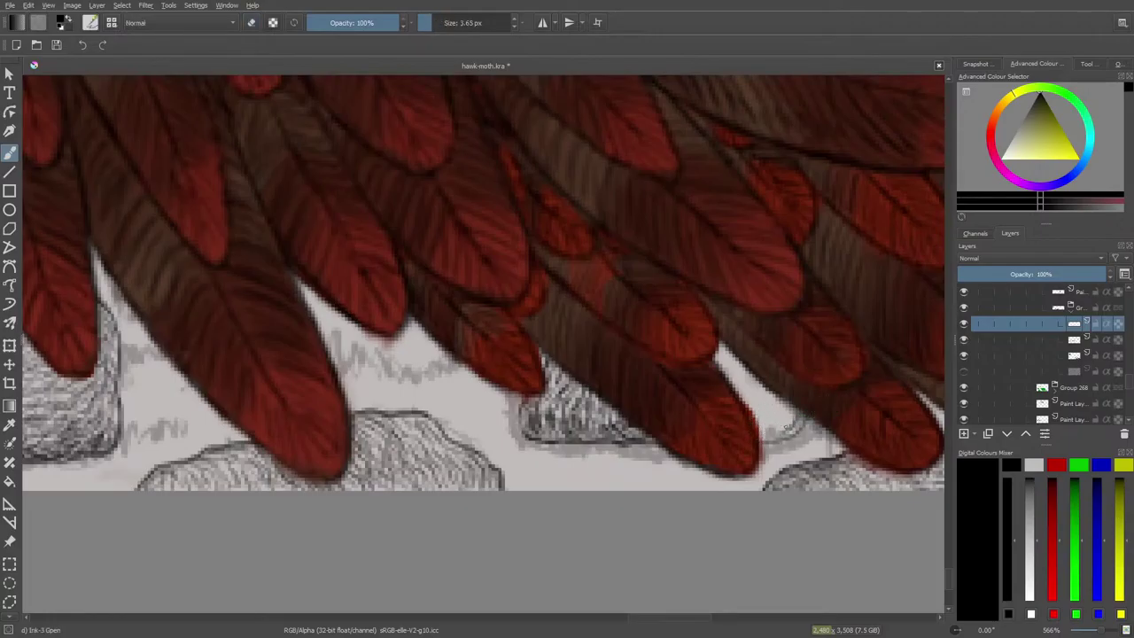
mouse_move(788, 427)
left_mouse_down()
mouse_move(772, 436)
mouse_move(785, 418)
mouse_move(769, 426)
mouse_move(790, 429)
mouse_move(762, 424)
mouse_move(771, 405)
mouse_move(784, 409)
mouse_move(764, 401)
mouse_move(770, 390)
mouse_move(759, 380)
mouse_move(751, 406)
mouse_move(736, 398)
mouse_move(745, 376)
mouse_move(760, 394)
mouse_move(743, 368)
mouse_move(716, 353)
mouse_move(716, 368)
left_mouse_up()
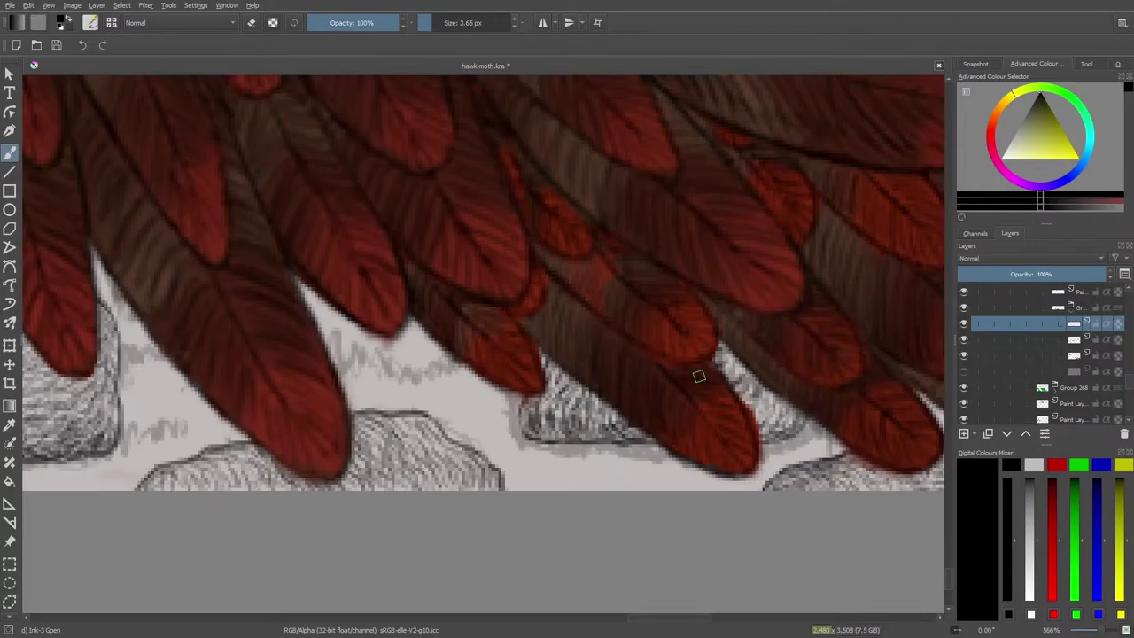
Erase the flat-bottomed rock's wider part, then redraw it with a more irregular lower edge and lighter hatching.
key("/")
mouse_move(624, 412)
left_mouse_down()
mouse_move(624, 424)
mouse_move(551, 420)
mouse_move(594, 399)
mouse_move(554, 366)
mouse_move(528, 417)
mouse_move(567, 431)
mouse_move(630, 422)
mouse_move(536, 432)
mouse_move(567, 401)
mouse_move(511, 427)
mouse_move(640, 448)
mouse_move(588, 425)
mouse_move(531, 427)
mouse_move(519, 414)
mouse_move(542, 427)
mouse_move(537, 403)
mouse_move(526, 429)
mouse_move(540, 401)
mouse_move(572, 429)
mouse_move(553, 403)
mouse_move(633, 430)
mouse_move(559, 390)
mouse_move(578, 393)
mouse_move(571, 380)
mouse_move(568, 392)
mouse_move(546, 380)
mouse_move(560, 402)
left_mouse_up()
key("e")
key("ctrl+z")
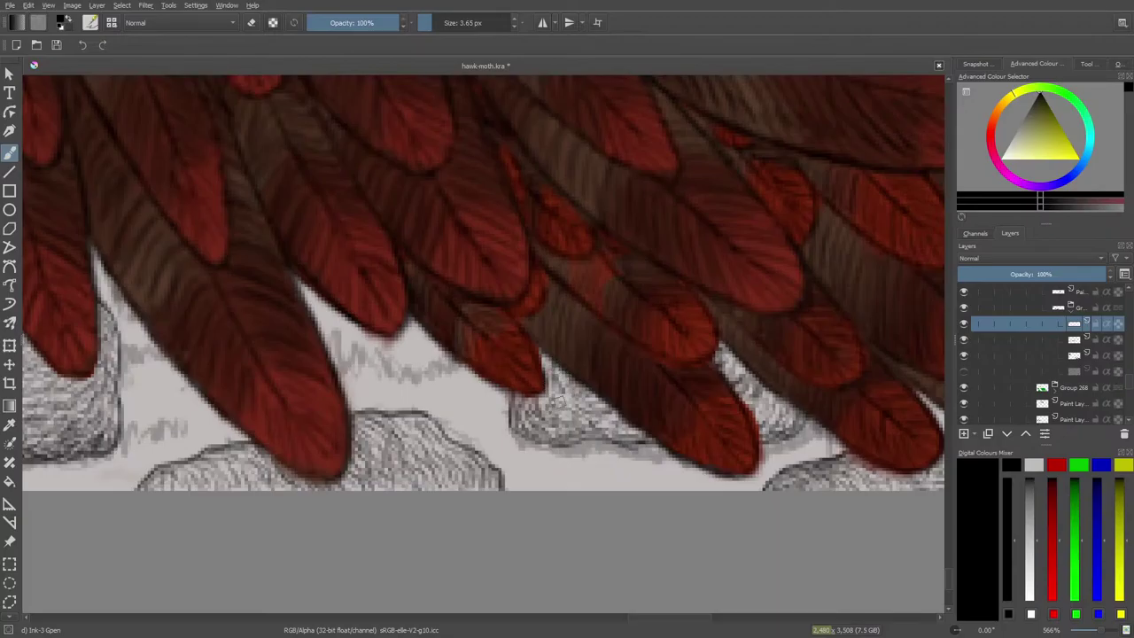
left_click_drag(597, 441, 631, 443)
key("e")
mouse_move(634, 455)
left_mouse_down()
mouse_move(585, 463)
mouse_move(605, 443)
left_mouse_up()
key("/")
Darken the rounded end and the lower edge of the flat-bottomed rock with extra ink hatching.
left_click_drag(636, 618, 666, 616)
left_click_drag(517, 417, 480, 440)
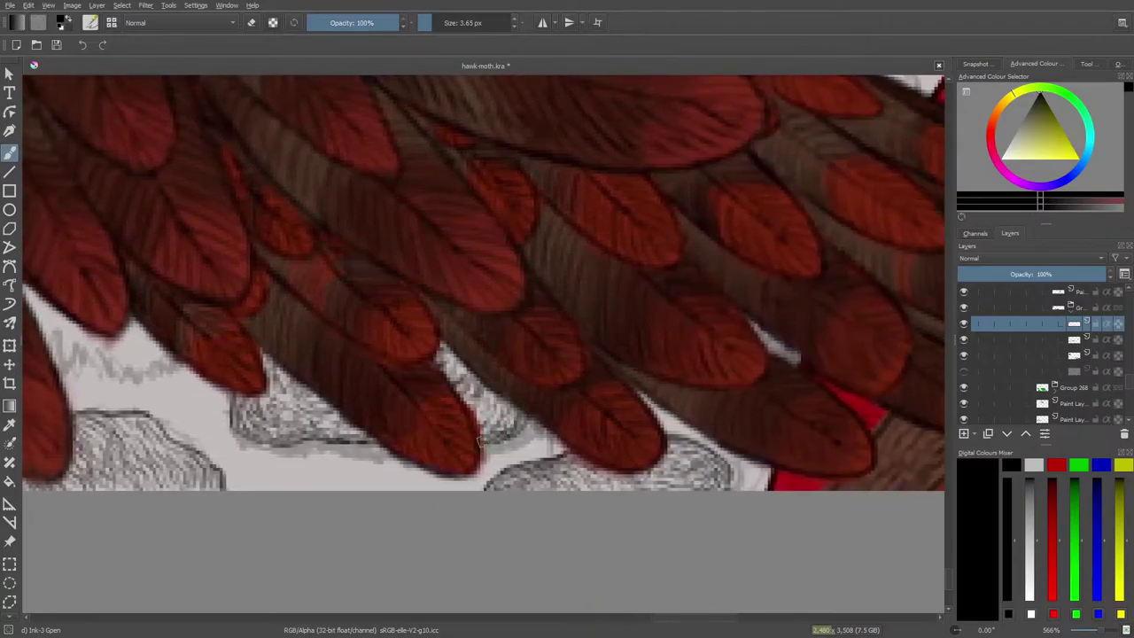
left_click_drag(517, 406, 504, 441)
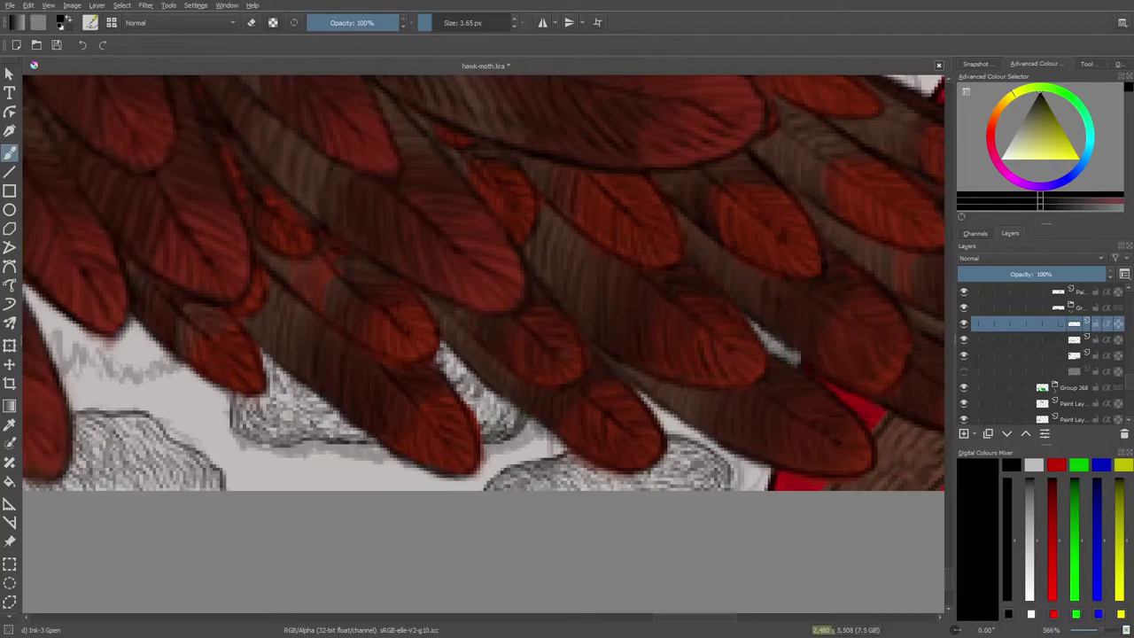
mouse_move(501, 423)
left_mouse_down()
mouse_move(483, 415)
mouse_move(501, 406)
left_mouse_up()
mouse_move(372, 441)
left_mouse_down()
mouse_move(335, 424)
mouse_move(324, 435)
mouse_move(301, 414)
mouse_move(267, 431)
left_mouse_up()
Compare with the finished large rock and add more shading strokes to the flat-bottomed rock's wider part.
scroll(484, 284, "left", 10)
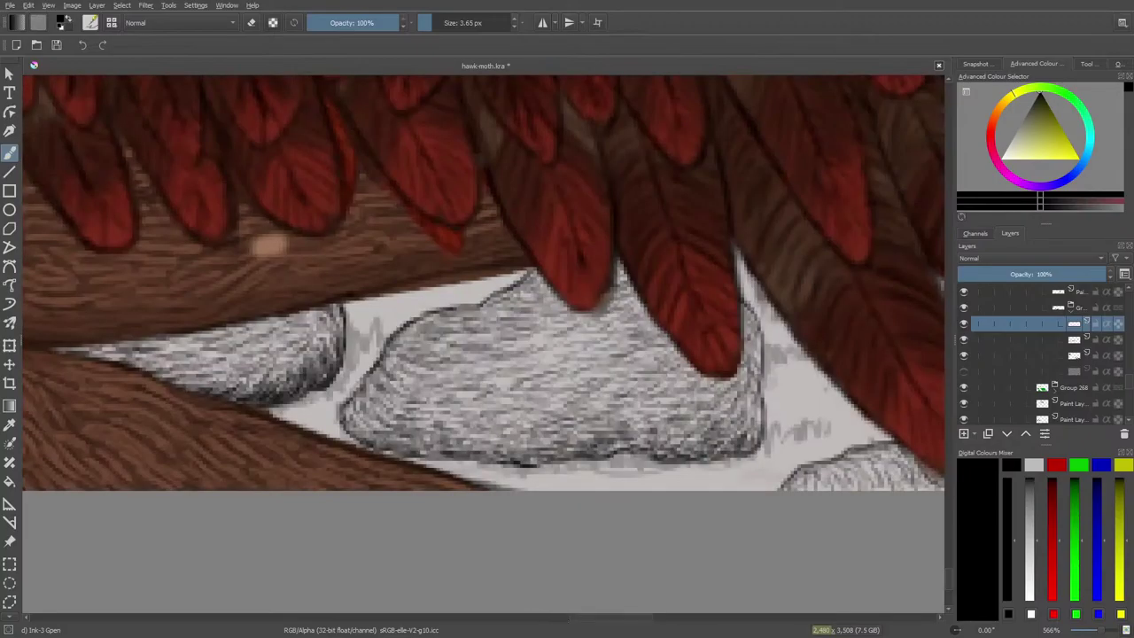
left_click_drag(623, 617, 679, 618)
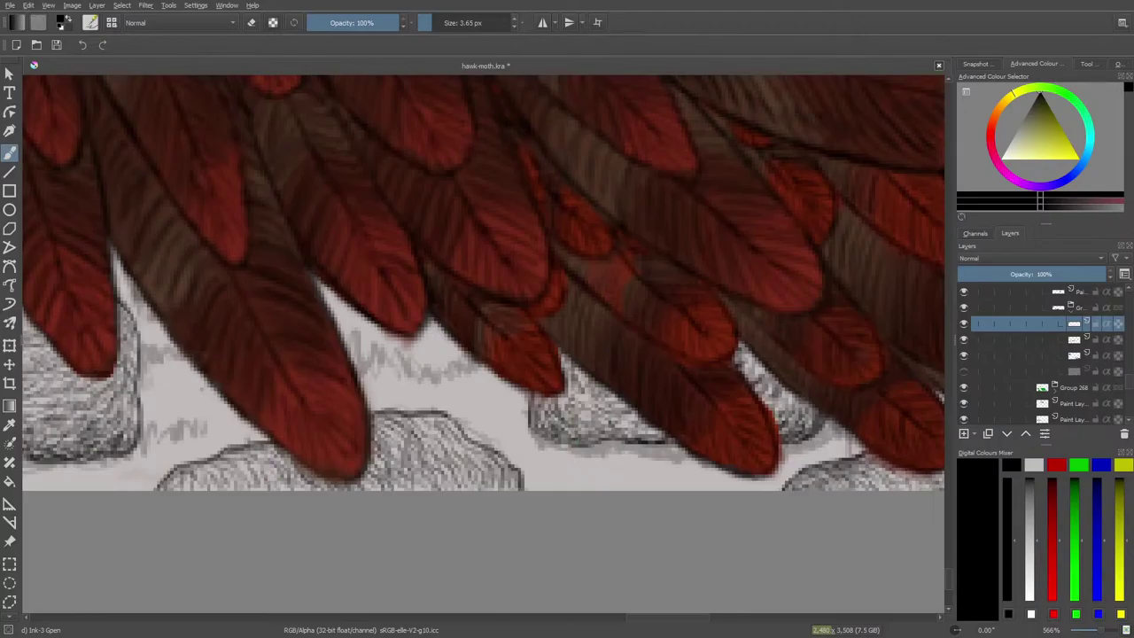
left_click_drag(581, 436, 595, 428)
mouse_move(576, 429)
left_mouse_down()
mouse_move(597, 422)
mouse_move(613, 438)
mouse_move(656, 441)
mouse_move(642, 435)
left_mouse_up()
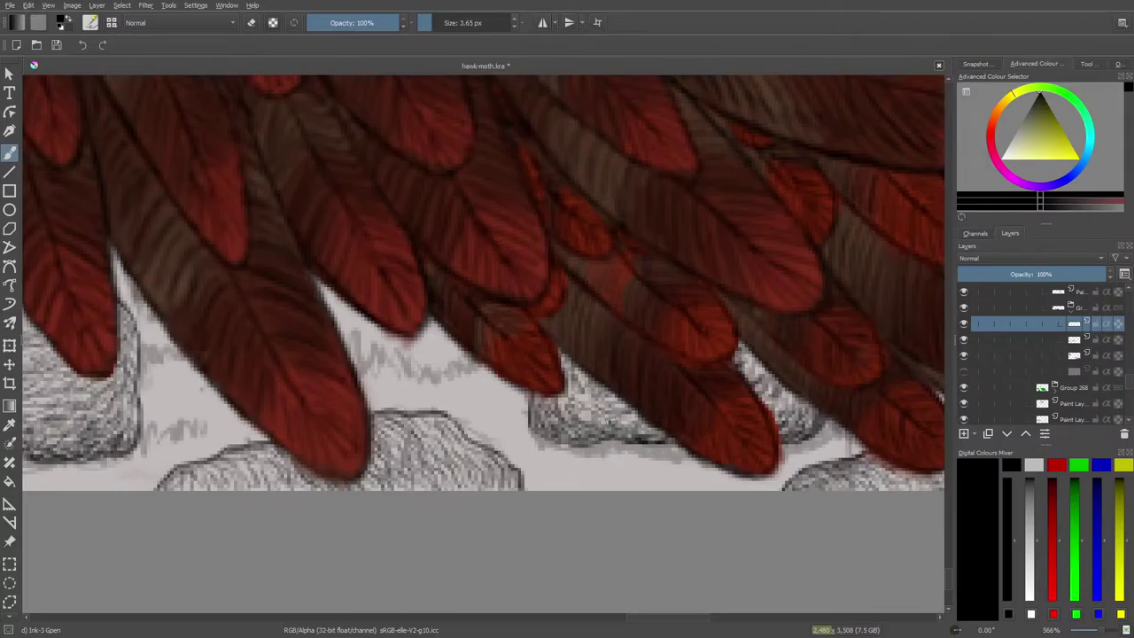
left_click_drag(568, 401, 583, 415)
left_click_drag(588, 405, 596, 411)
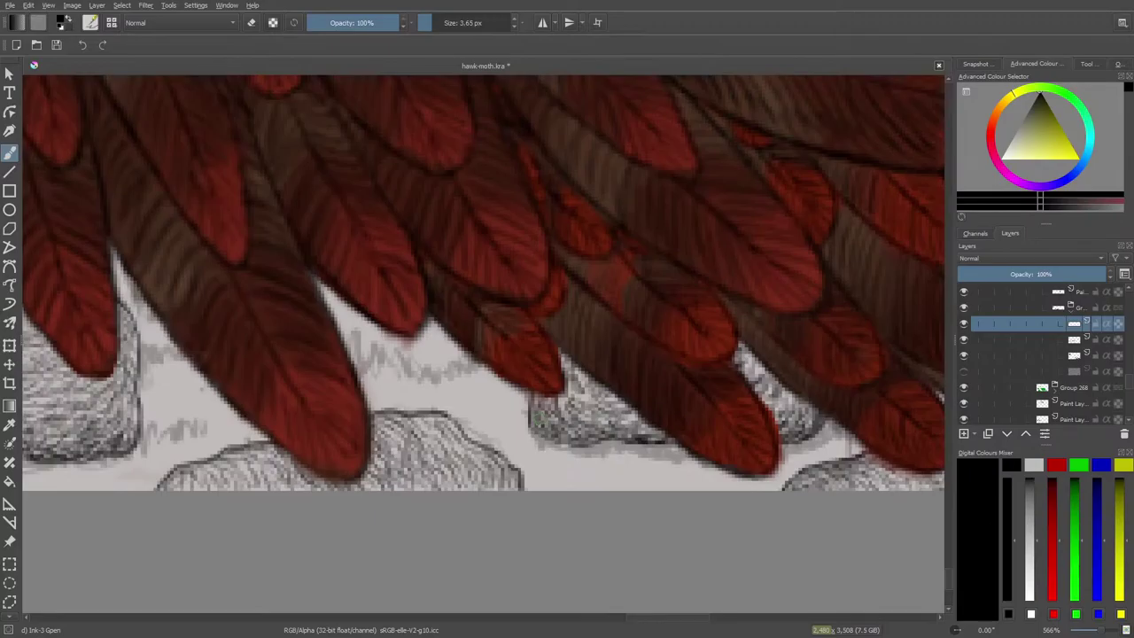
Ink the rock outlines in the gap between the wing and the tree root, and hatch along the largest rock's inner edge.
left_click_drag(657, 618, 709, 587)
scroll(708, 589, "right", 3)
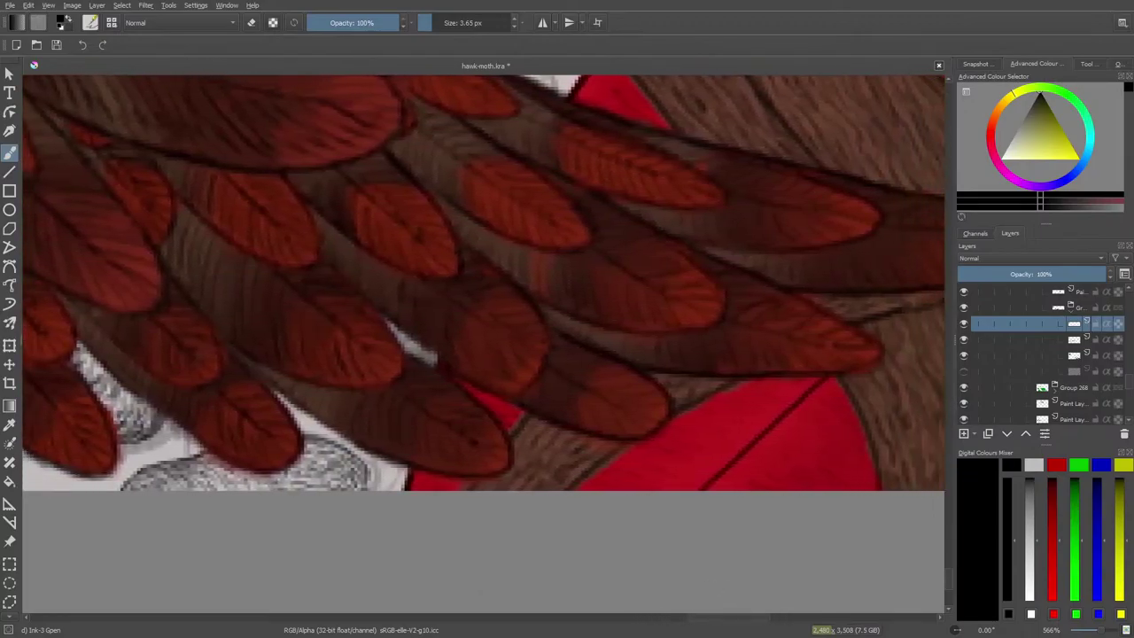
left_click_drag(948, 578, 948, 563)
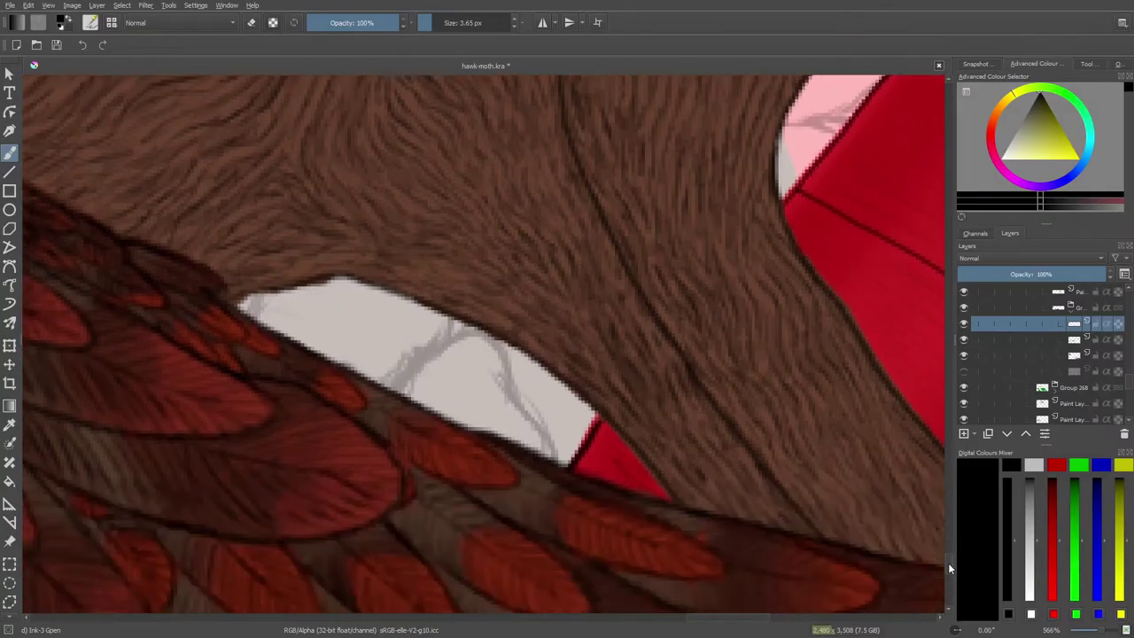
mouse_move(556, 463)
left_mouse_down()
mouse_move(503, 355)
mouse_move(452, 327)
mouse_move(492, 355)
mouse_move(451, 339)
mouse_move(397, 396)
left_mouse_up()
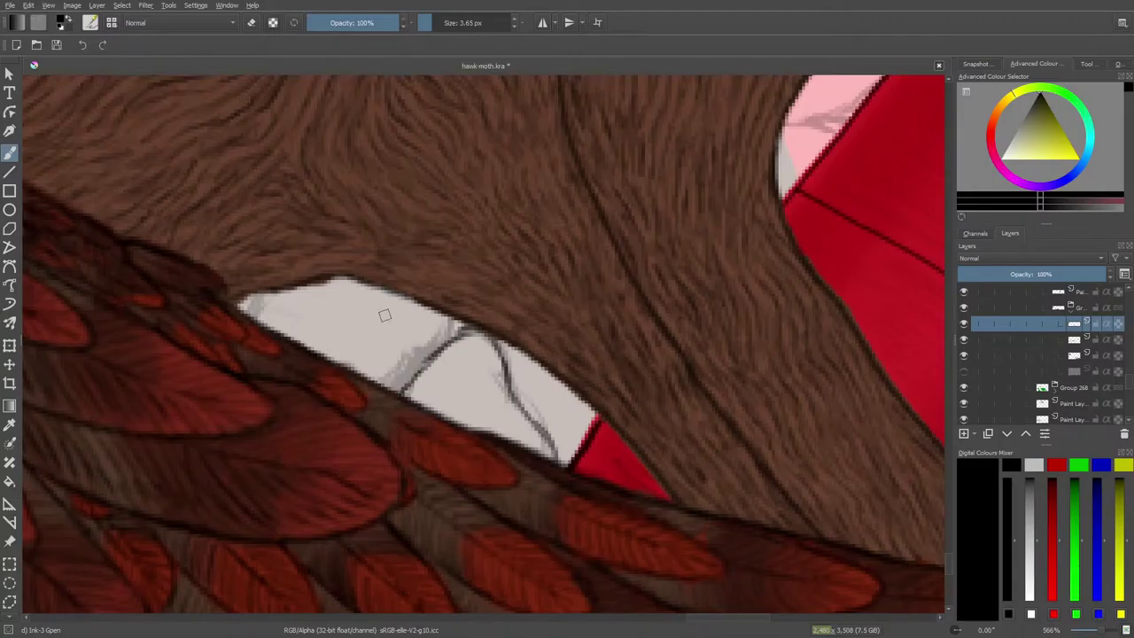
mouse_move(452, 342)
left_mouse_down()
mouse_move(449, 315)
mouse_move(418, 366)
mouse_move(388, 386)
mouse_move(400, 390)
mouse_move(384, 387)
mouse_move(398, 369)
mouse_move(381, 379)
left_mouse_up()
mouse_move(406, 354)
left_mouse_down()
mouse_move(397, 376)
mouse_move(413, 365)
left_mouse_up()
left_click_drag(430, 335, 418, 361)
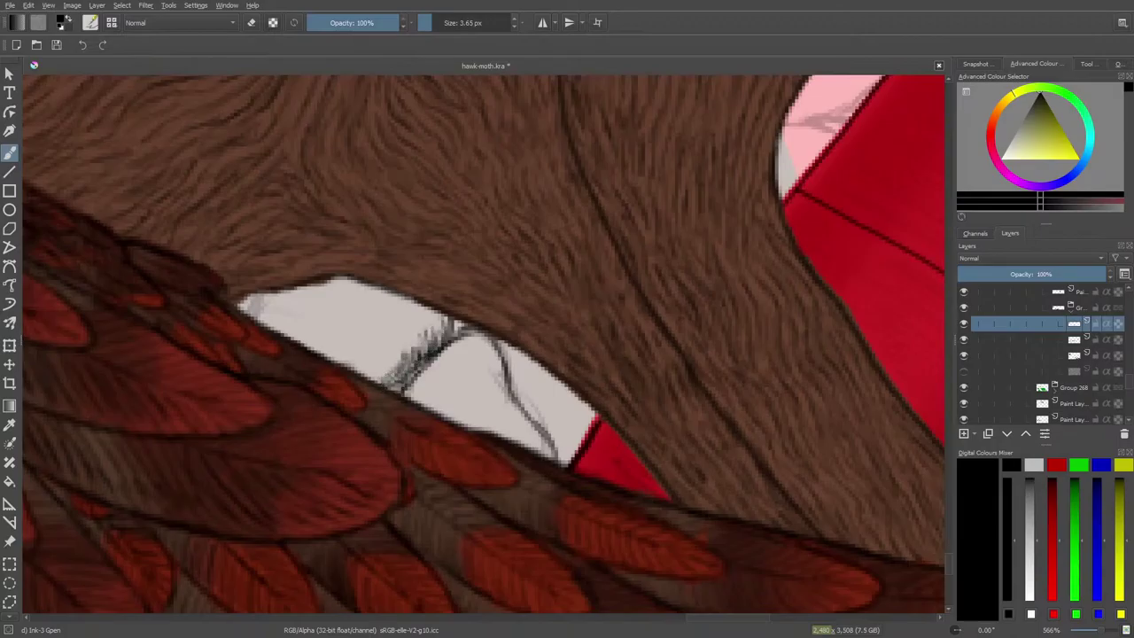
mouse_move(443, 310)
left_mouse_down()
mouse_move(429, 344)
mouse_move(377, 379)
mouse_move(385, 370)
mouse_move(363, 374)
left_mouse_up()
mouse_move(383, 337)
left_mouse_down()
mouse_move(372, 360)
mouse_move(367, 351)
mouse_move(412, 347)
left_mouse_up()
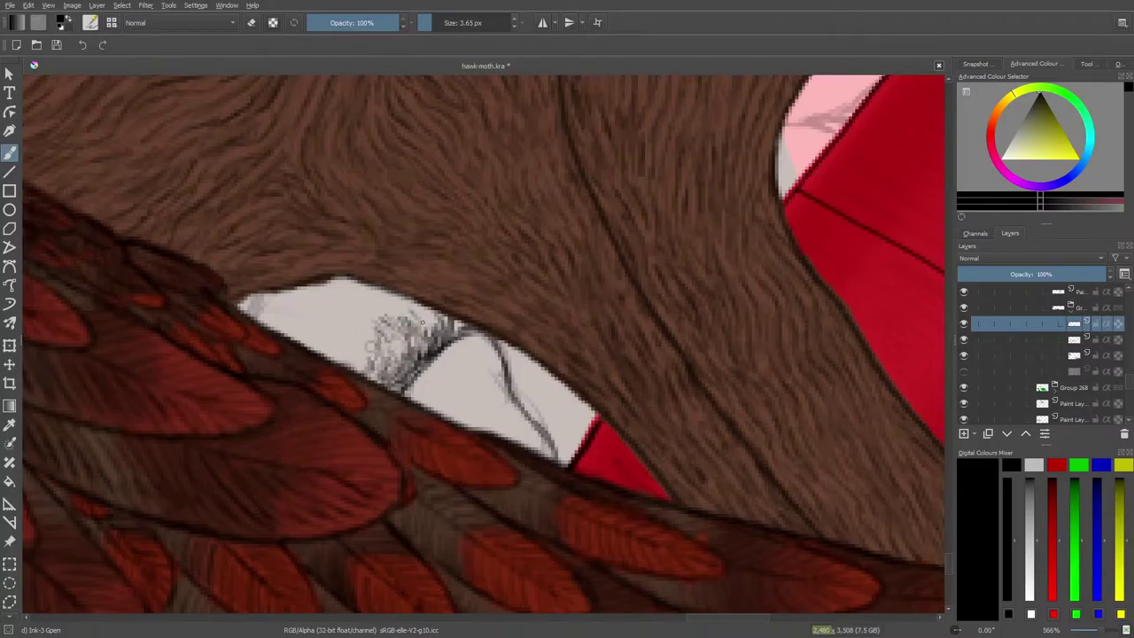
Fill the rest of the gap's largest rock with short curved ink hatching, out to its narrow tip.
mouse_move(434, 307)
left_mouse_down()
mouse_move(420, 329)
mouse_move(400, 303)
mouse_move(400, 324)
left_mouse_up()
left_click_drag(388, 299, 381, 313)
mouse_move(398, 300)
left_mouse_down()
mouse_move(354, 326)
mouse_move(350, 365)
mouse_move(328, 364)
mouse_move(319, 335)
mouse_move(312, 345)
left_mouse_up()
left_click_drag(346, 321, 316, 331)
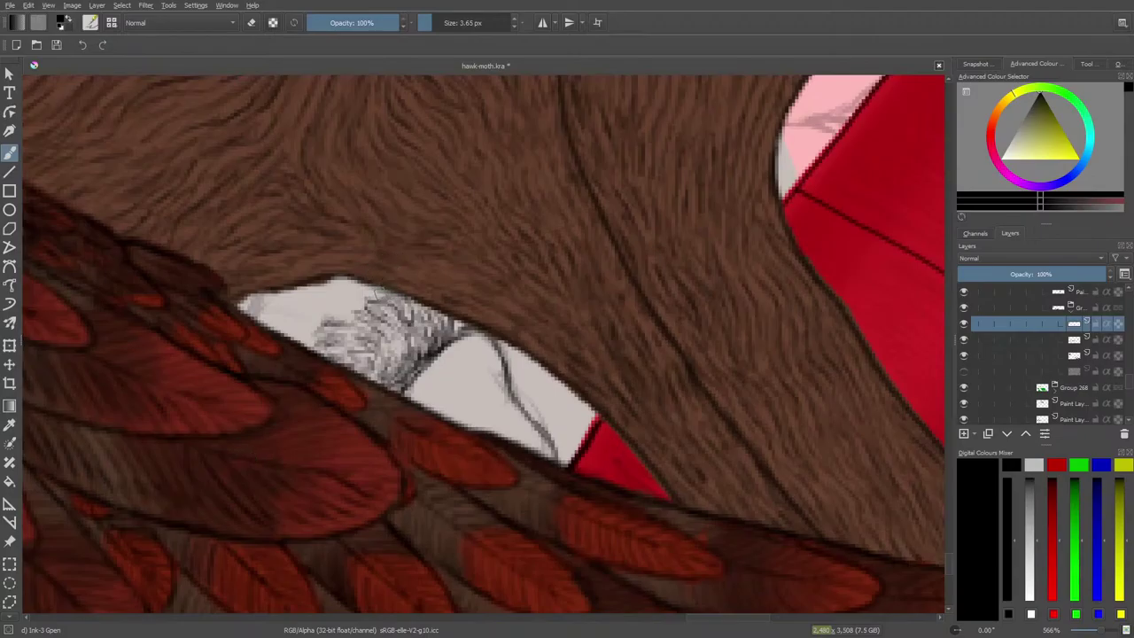
mouse_move(386, 290)
left_mouse_down()
mouse_move(343, 317)
mouse_move(333, 300)
mouse_move(319, 305)
mouse_move(335, 291)
mouse_move(324, 295)
mouse_move(312, 326)
mouse_move(298, 325)
mouse_move(303, 347)
left_mouse_up()
mouse_move(313, 305)
left_mouse_down()
mouse_move(287, 334)
mouse_move(293, 294)
mouse_move(266, 331)
mouse_move(250, 322)
mouse_move(257, 305)
left_mouse_up()
left_click_drag(272, 292, 246, 310)
left_click_drag(261, 296, 236, 313)
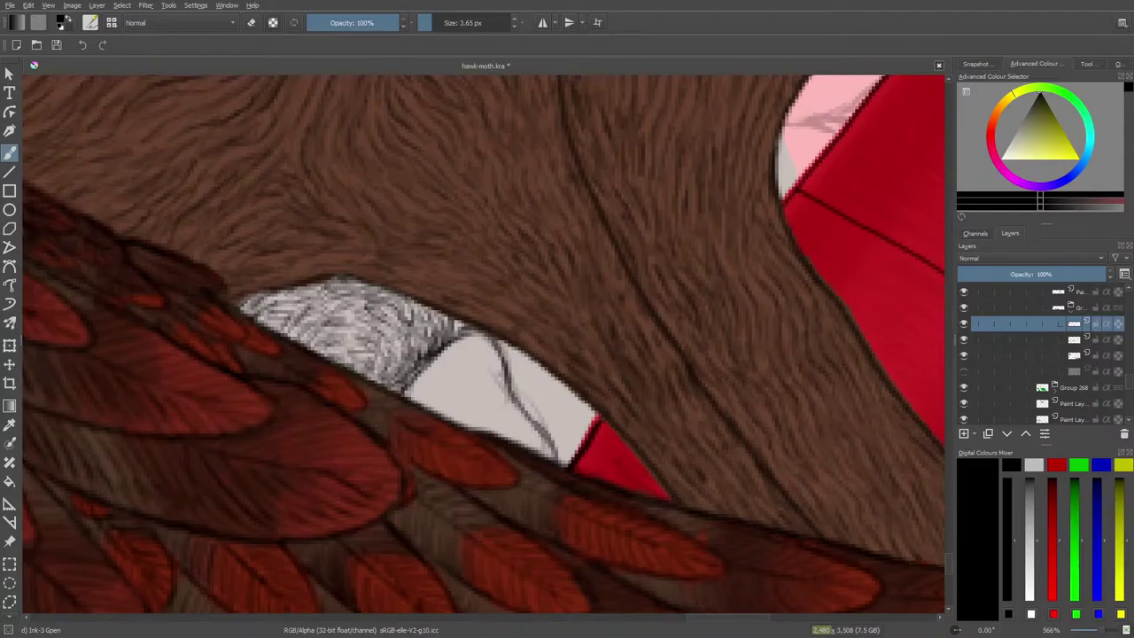
Darken the largest gap rock's shaded inner edge and narrow tip with denser hatching.
left_click_drag(443, 333, 429, 346)
left_click_drag(426, 349, 411, 364)
left_click_drag(412, 354, 394, 385)
left_click_drag(397, 369, 388, 391)
left_click_drag(398, 346, 394, 368)
mouse_move(406, 341)
left_mouse_down()
mouse_move(400, 360)
mouse_move(412, 356)
left_mouse_up()
left_click_drag(424, 318, 396, 355)
mouse_move(396, 355)
left_mouse_down()
mouse_move(372, 386)
mouse_move(364, 342)
mouse_move(381, 324)
left_mouse_up()
left_click_drag(282, 295, 245, 310)
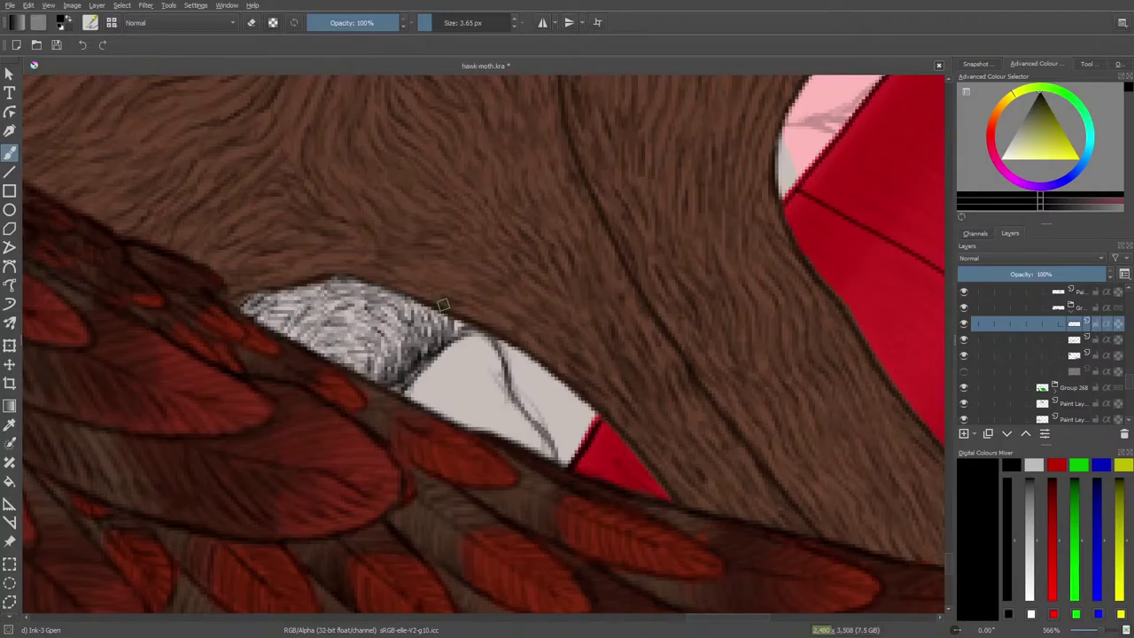
Strengthen the middle gap rock's outline and fill the rock with curved ink hatching.
mouse_move(492, 345)
left_mouse_down()
mouse_move(505, 388)
mouse_move(483, 342)
mouse_move(495, 389)
mouse_move(530, 424)
mouse_move(537, 443)
mouse_move(519, 439)
mouse_move(545, 461)
mouse_move(492, 432)
mouse_move(495, 409)
mouse_move(493, 427)
mouse_move(418, 399)
mouse_move(422, 381)
mouse_move(429, 422)
mouse_move(487, 394)
mouse_move(498, 413)
mouse_move(474, 363)
mouse_move(485, 357)
mouse_move(463, 344)
mouse_move(466, 385)
mouse_move(478, 368)
mouse_move(461, 342)
mouse_move(436, 375)
mouse_move(475, 397)
mouse_move(432, 389)
mouse_move(455, 408)
mouse_move(438, 432)
mouse_move(475, 424)
mouse_move(516, 435)
left_mouse_up()
mouse_move(505, 381)
left_mouse_down()
mouse_move(505, 413)
mouse_move(521, 408)
mouse_move(553, 458)
mouse_move(496, 362)
left_mouse_up()
mouse_move(410, 360)
left_mouse_down()
mouse_move(473, 343)
mouse_move(441, 347)
mouse_move(403, 382)
mouse_move(420, 373)
left_mouse_up()
key("e")
key("slash")
mouse_move(420, 397)
left_mouse_down()
mouse_move(436, 357)
mouse_move(464, 343)
mouse_move(466, 386)
mouse_move(436, 395)
mouse_move(461, 412)
mouse_move(441, 408)
left_mouse_up()
left_click_drag(452, 411, 473, 408)
left_click_drag(476, 422, 492, 411)
mouse_move(463, 400)
left_mouse_down()
mouse_move(485, 389)
mouse_move(475, 385)
left_mouse_up()
left_click_drag(461, 389, 484, 374)
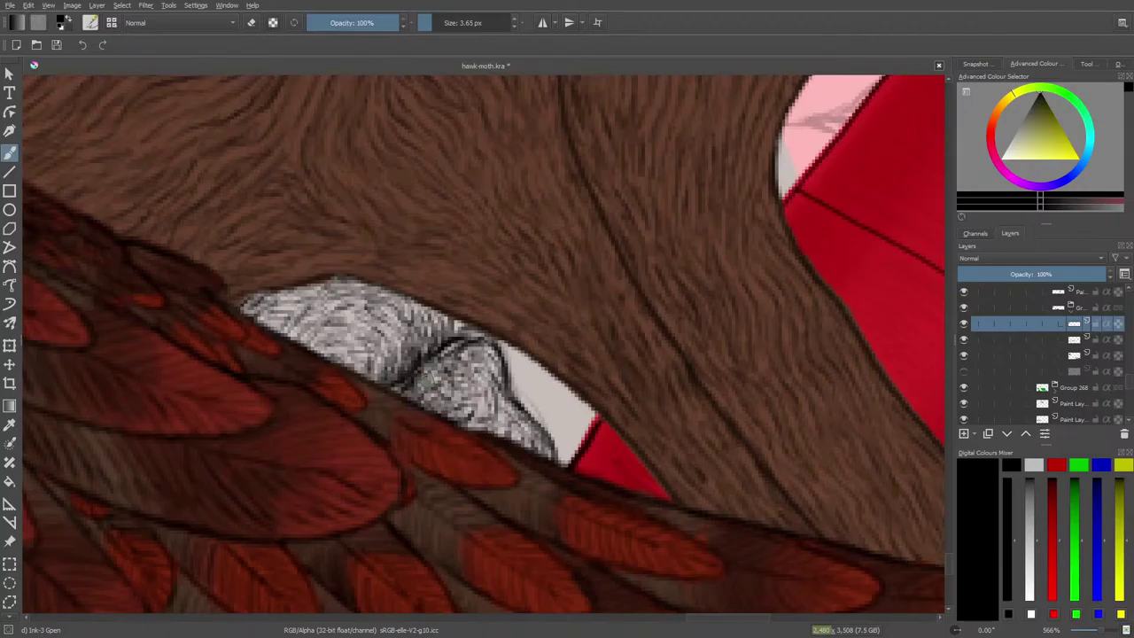
Refine the junction between the gap rocks with a 4.12 px eraser and fresh ink, and hide the sketch layer.
key("e")
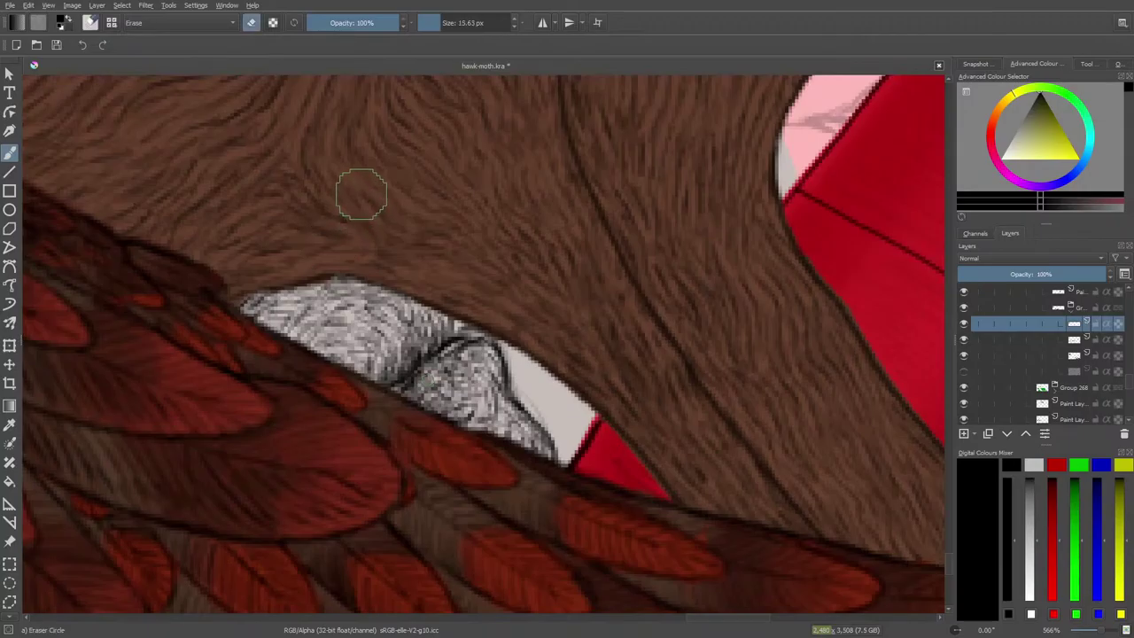
left_click(434, 28)
mouse_move(453, 341)
left_mouse_down()
mouse_move(427, 362)
mouse_move(439, 350)
left_mouse_up()
key("e")
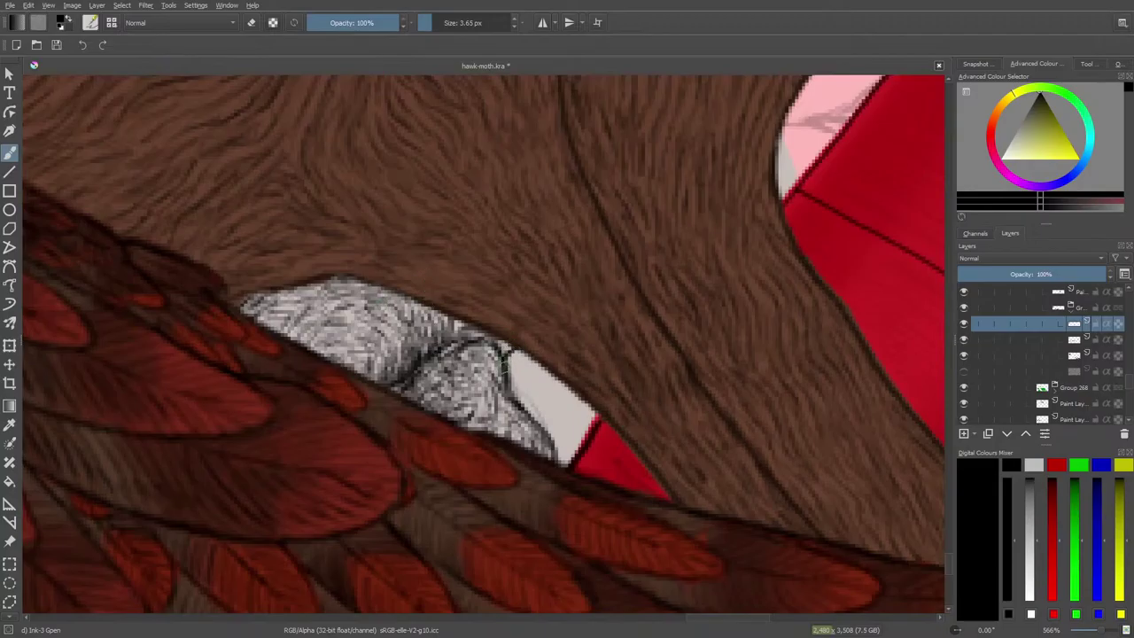
key("e")
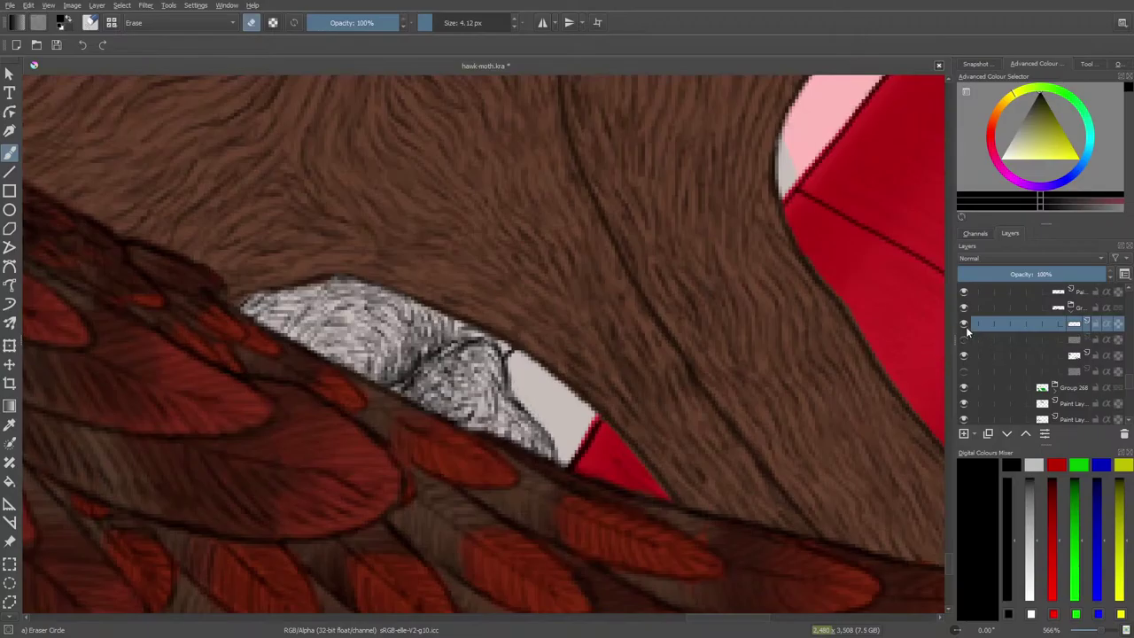
mouse_move(967, 331)
key("slash")
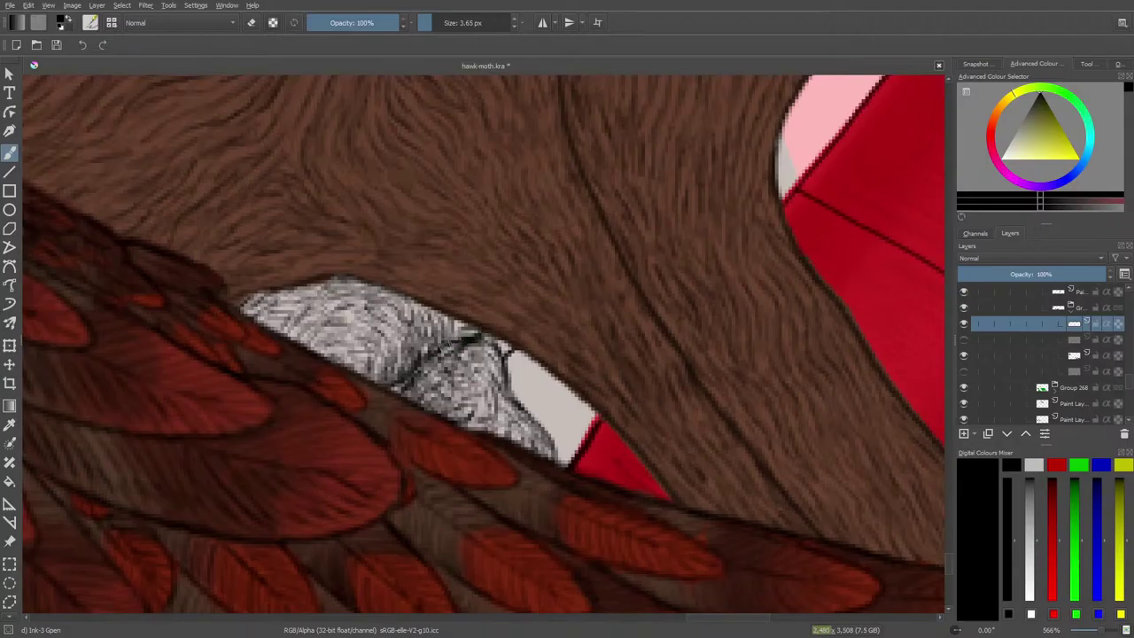
key("slash")
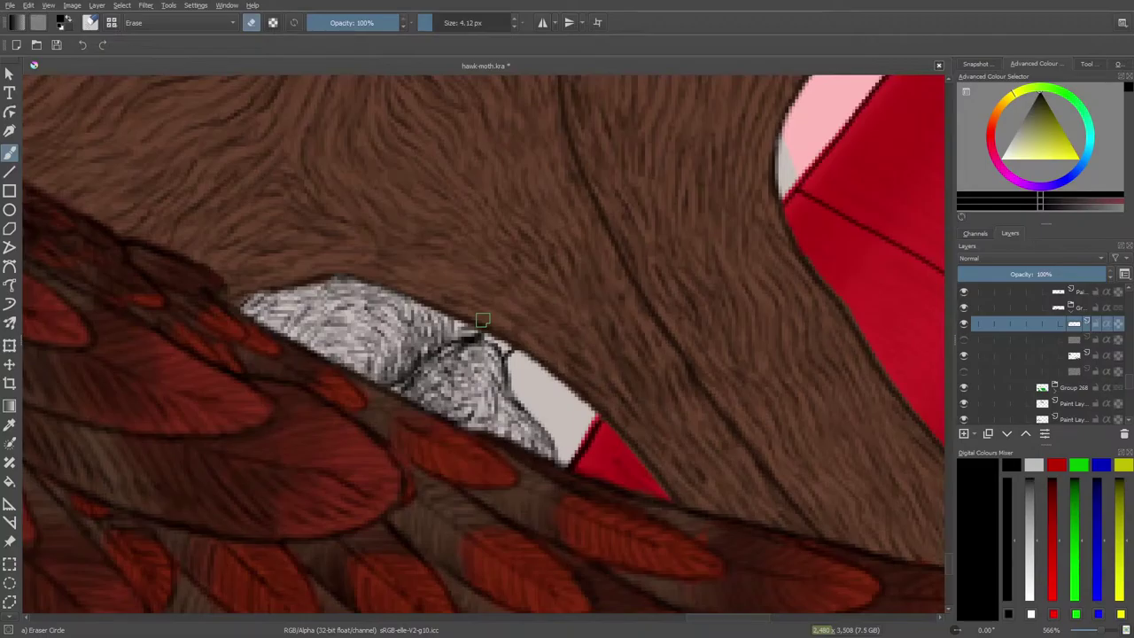
key("slash")
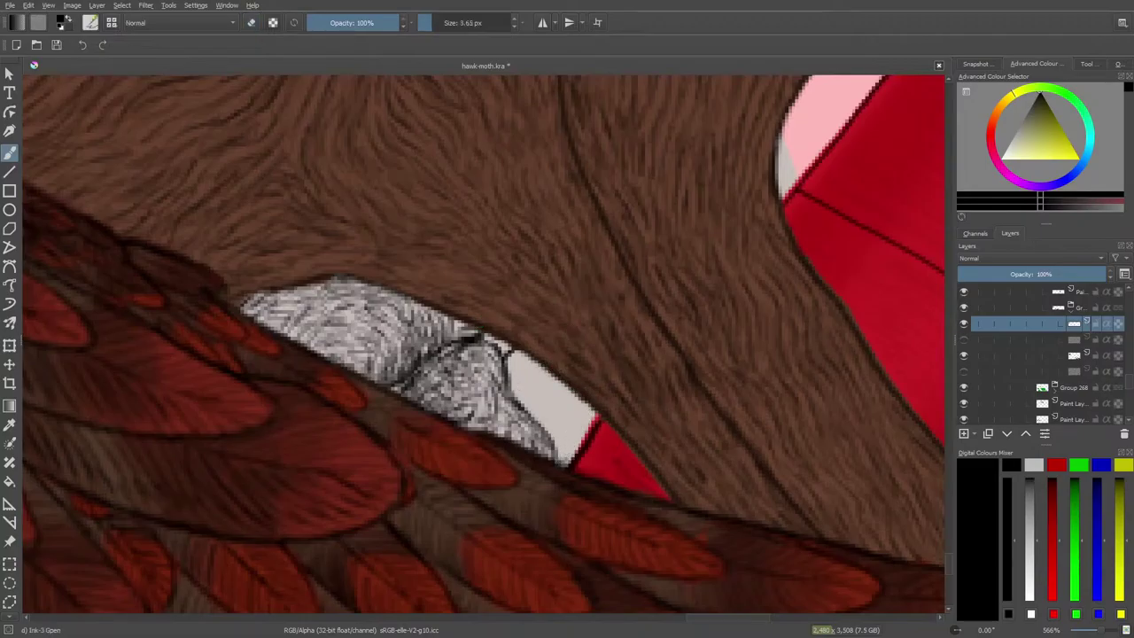
Hatch the remaining gap rock beside the red area with short ink strokes.
mouse_move(570, 448)
left_mouse_down()
mouse_move(562, 429)
mouse_move(554, 445)
left_mouse_up()
mouse_move(559, 450)
left_mouse_down()
mouse_move(552, 434)
mouse_move(586, 418)
mouse_move(585, 399)
left_mouse_up()
left_click_drag(576, 414, 595, 409)
mouse_move(572, 432)
left_mouse_down()
mouse_move(594, 420)
mouse_move(584, 433)
left_mouse_up()
left_click_drag(555, 421, 564, 411)
mouse_move(535, 425)
left_mouse_down()
mouse_move(554, 415)
mouse_move(529, 421)
mouse_move(525, 403)
left_mouse_up()
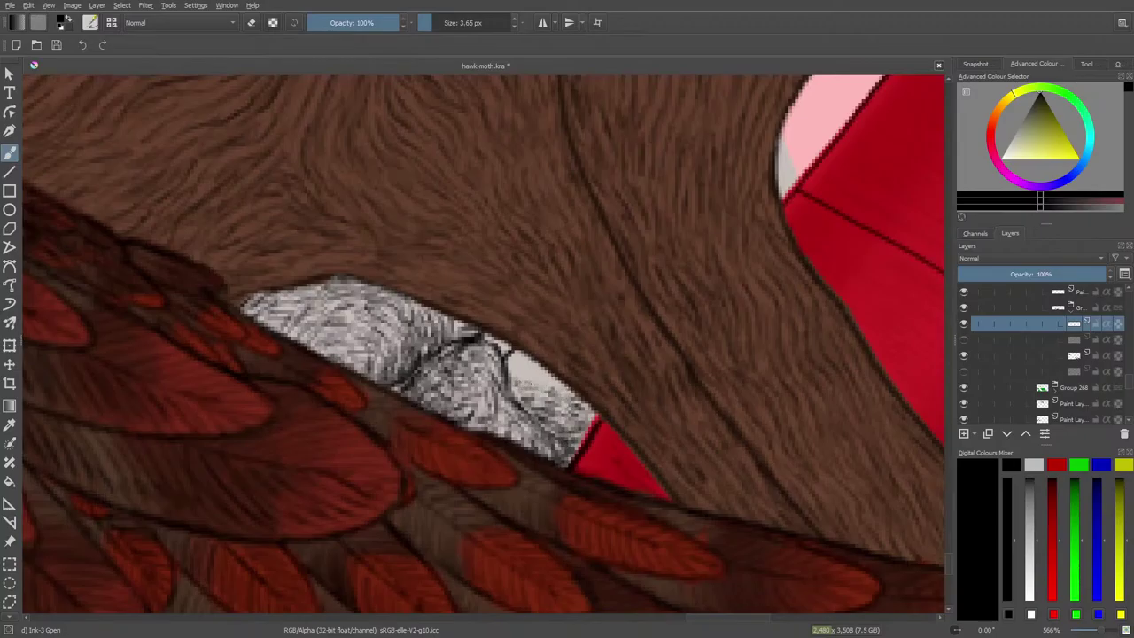
left_click_drag(559, 373, 525, 371)
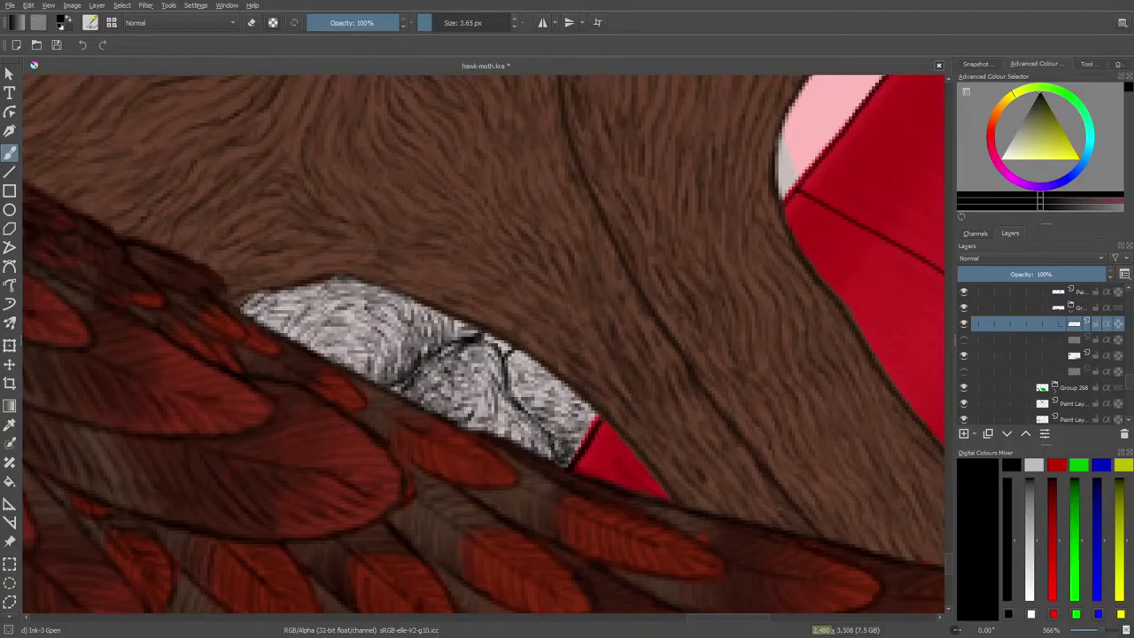
Darken the lower side and outer edge of the rock beside the red area with extra hatching.
left_click_drag(558, 429, 545, 416)
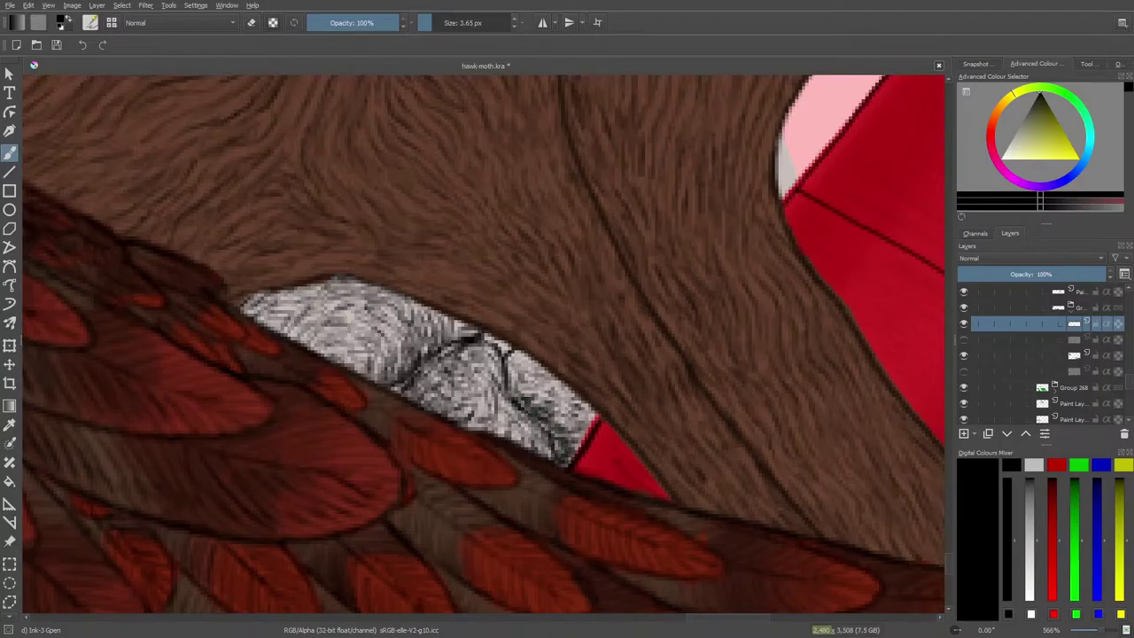
left_click_drag(571, 434, 530, 389)
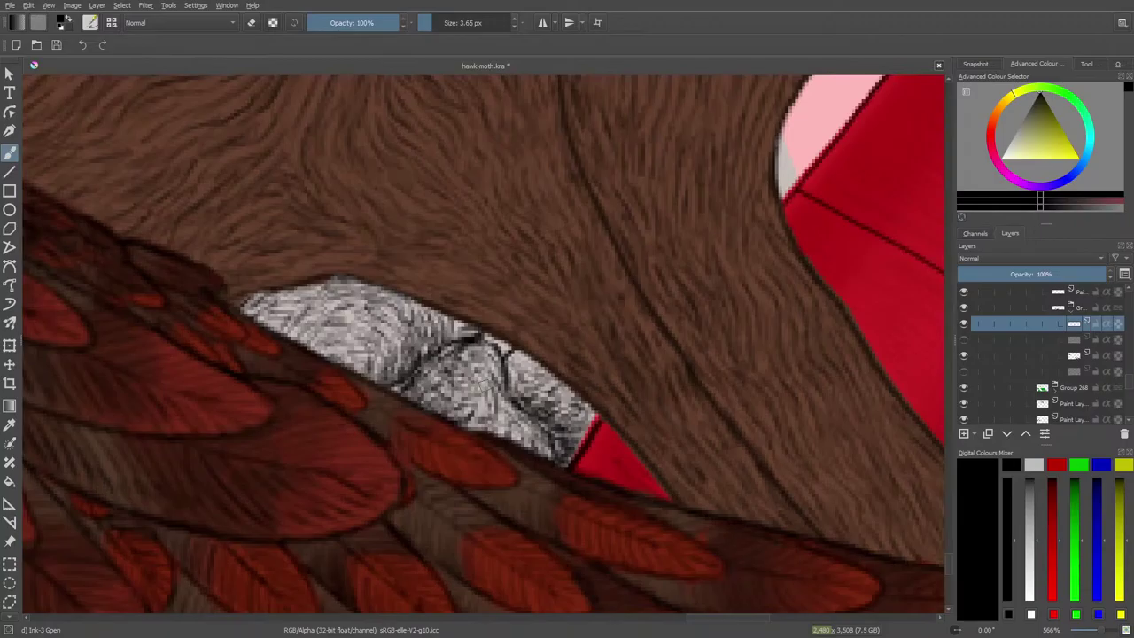
left_click_drag(574, 401, 557, 394)
Check the inked rocks at 200% zoom with the sketch layer and the other hidden layer toggled on and off.
mouse_move(1102, 630)
left_mouse_down()
mouse_move(1071, 632)
mouse_move(1083, 631)
left_mouse_up()
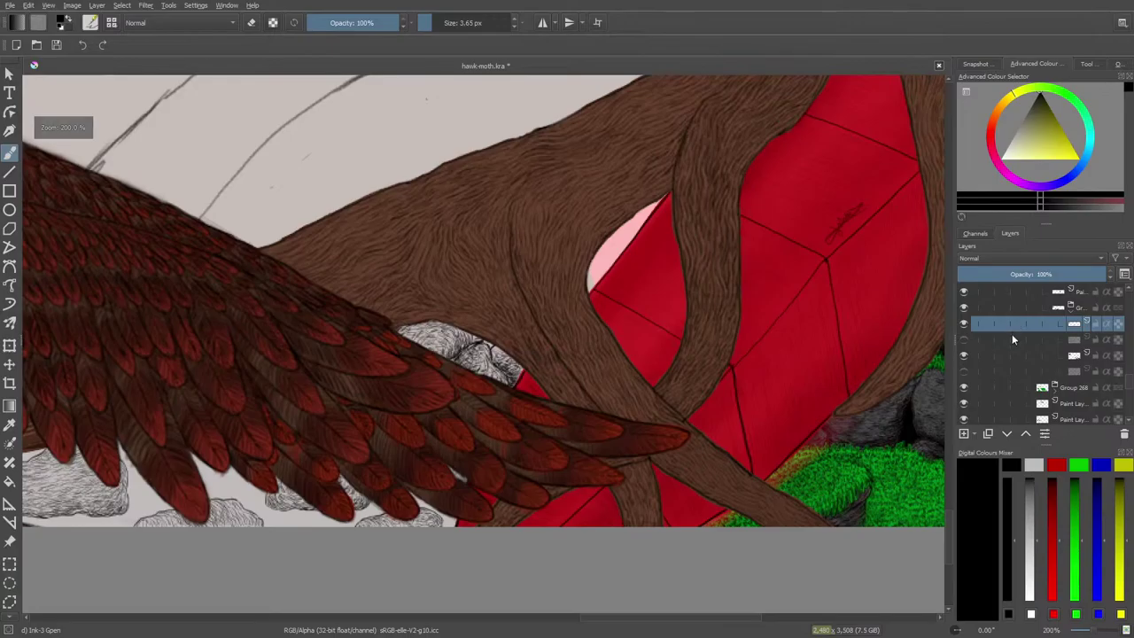
left_click(964, 340)
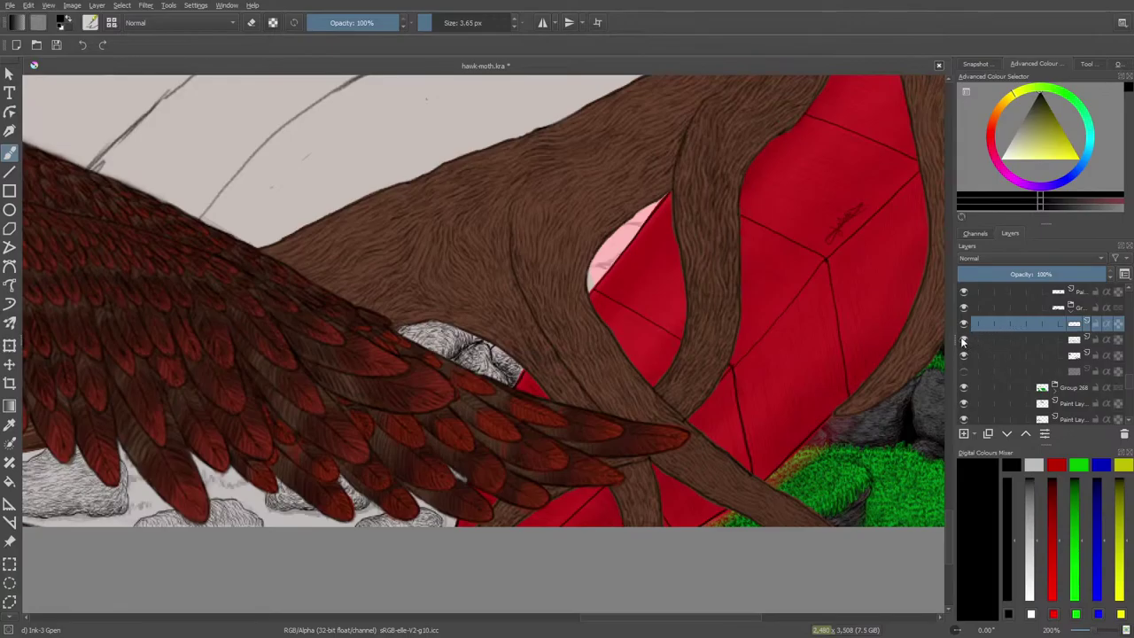
left_click(964, 341)
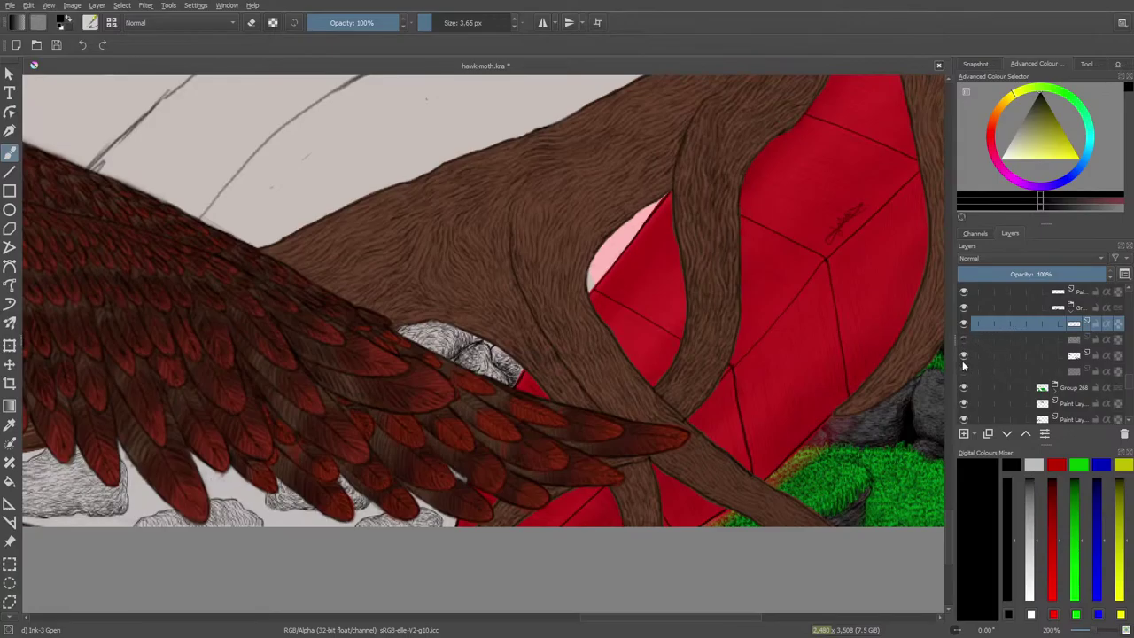
left_click(964, 371)
left_click(964, 371)
Sample the dark grey from the finished rocks on the other side of the root and return to the newly inked ones.
left_click_drag(611, 618, 393, 626)
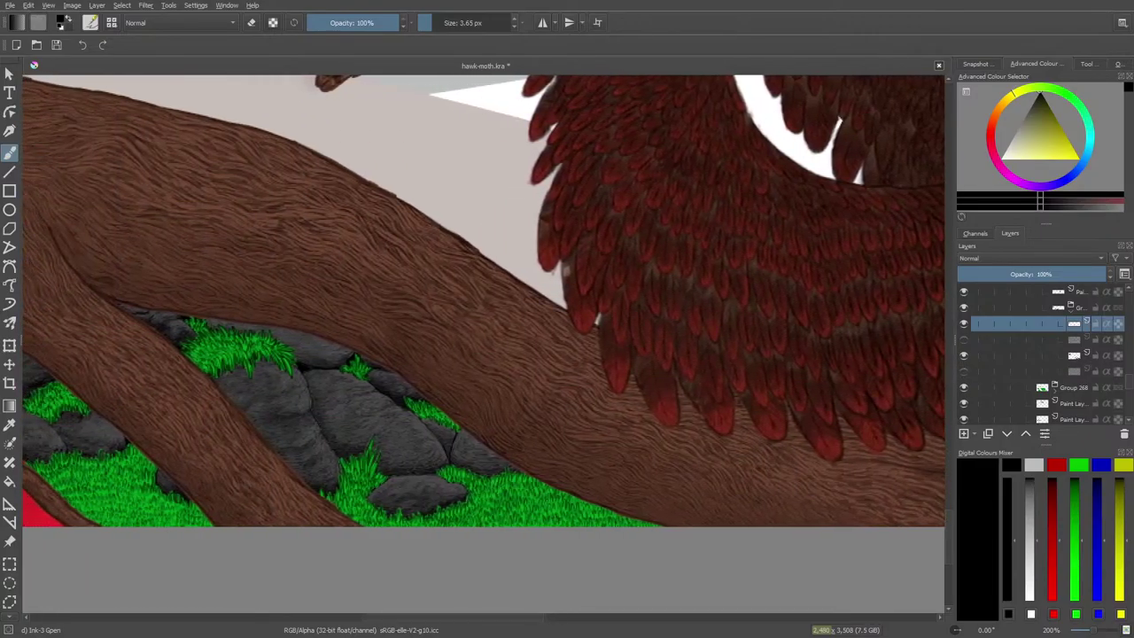
left_click(10, 425)
left_click(426, 430)
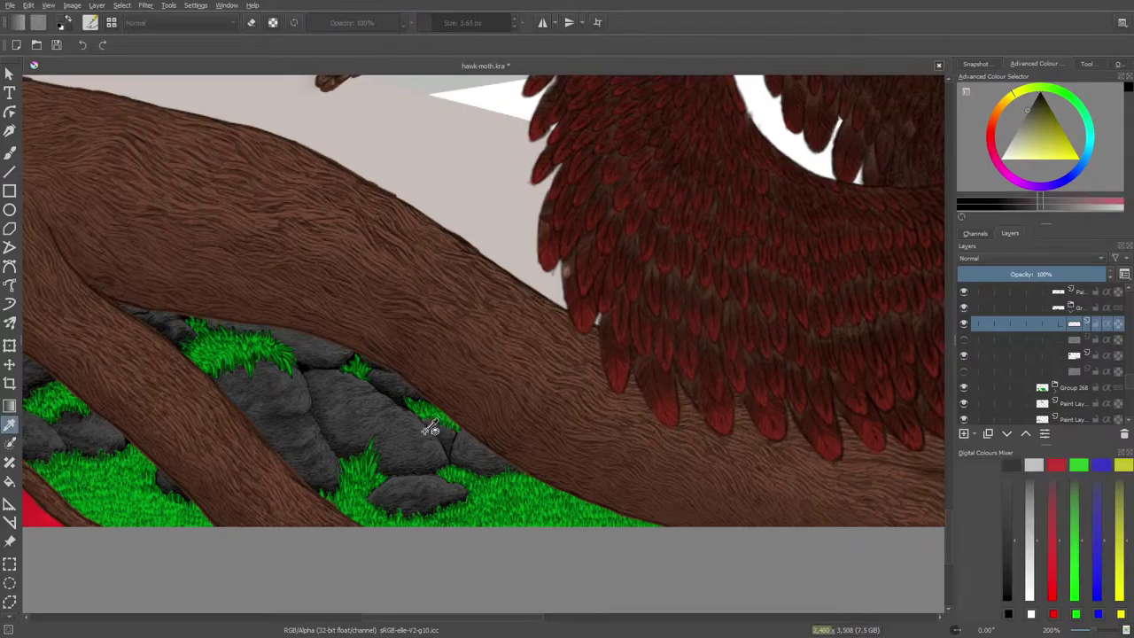
left_click(9, 152)
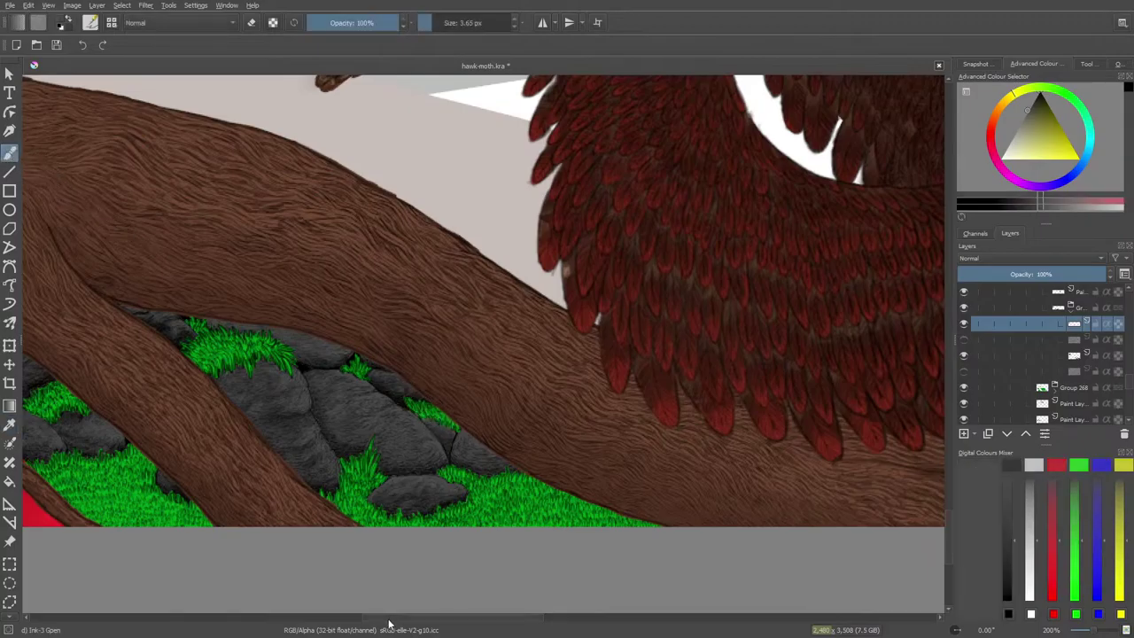
left_click_drag(393, 623, 607, 623)
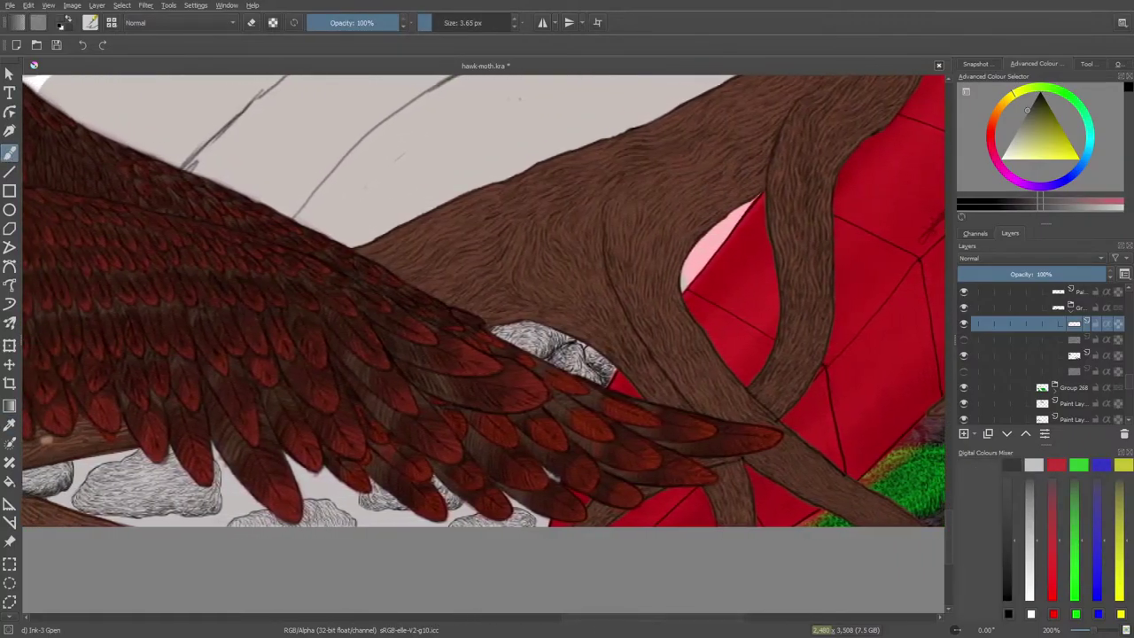
Select the layer holding the finished rocks' grey base colour, toggling its visibility to verify it.
left_click(964, 356)
left_click(964, 355)
left_click(1054, 355)
left_click_drag(577, 623, 364, 623)
left_click(964, 356)
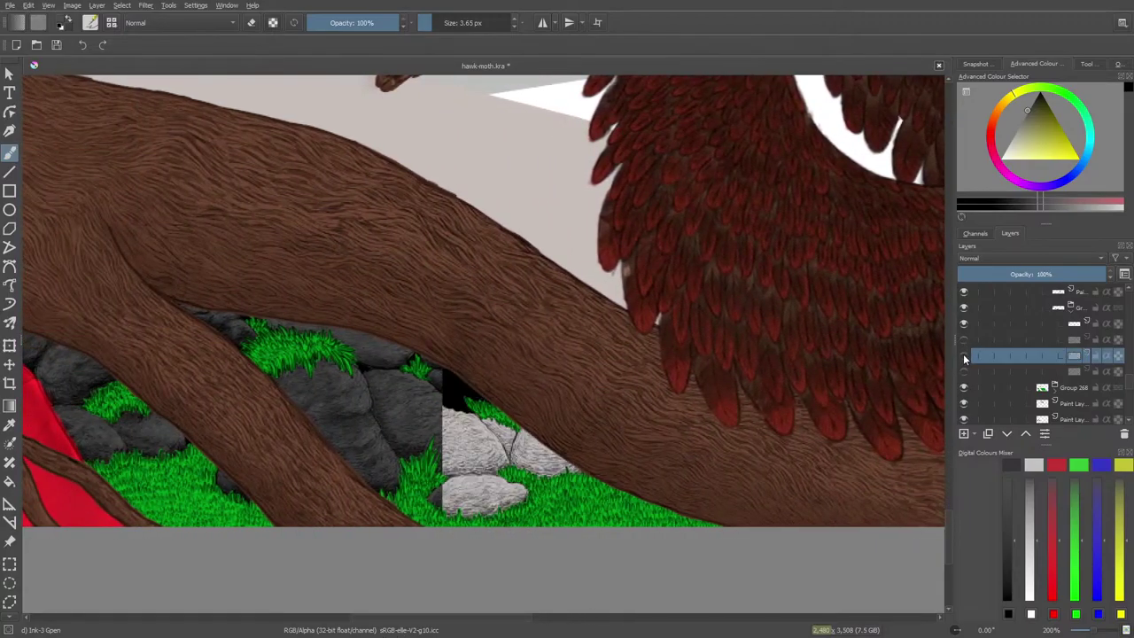
left_click(966, 357)
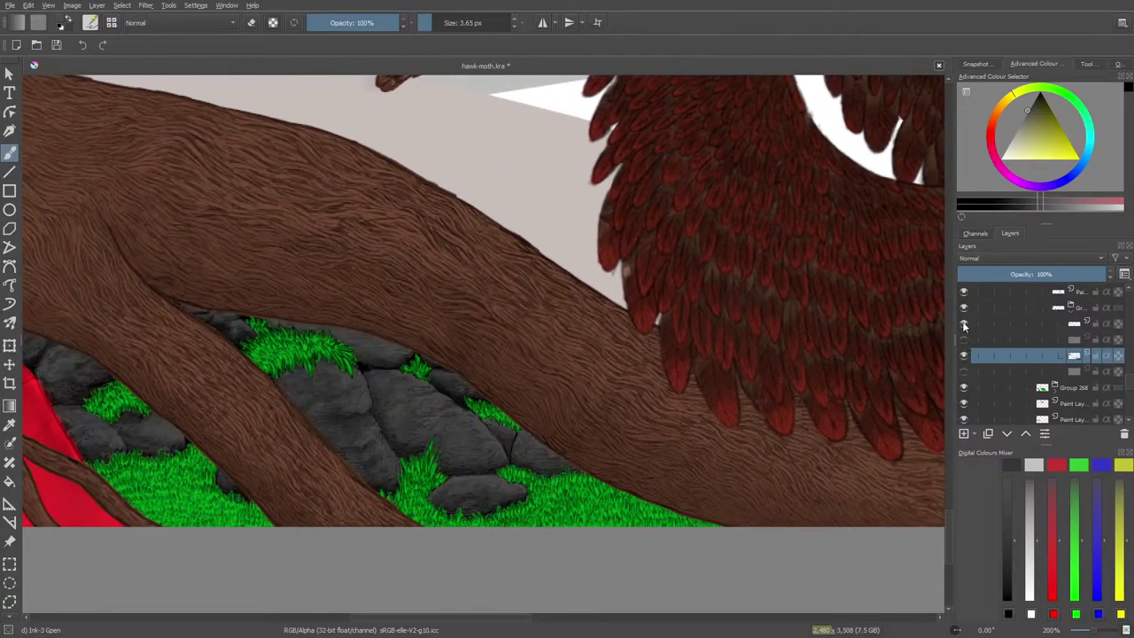
left_click_drag(487, 626, 700, 621)
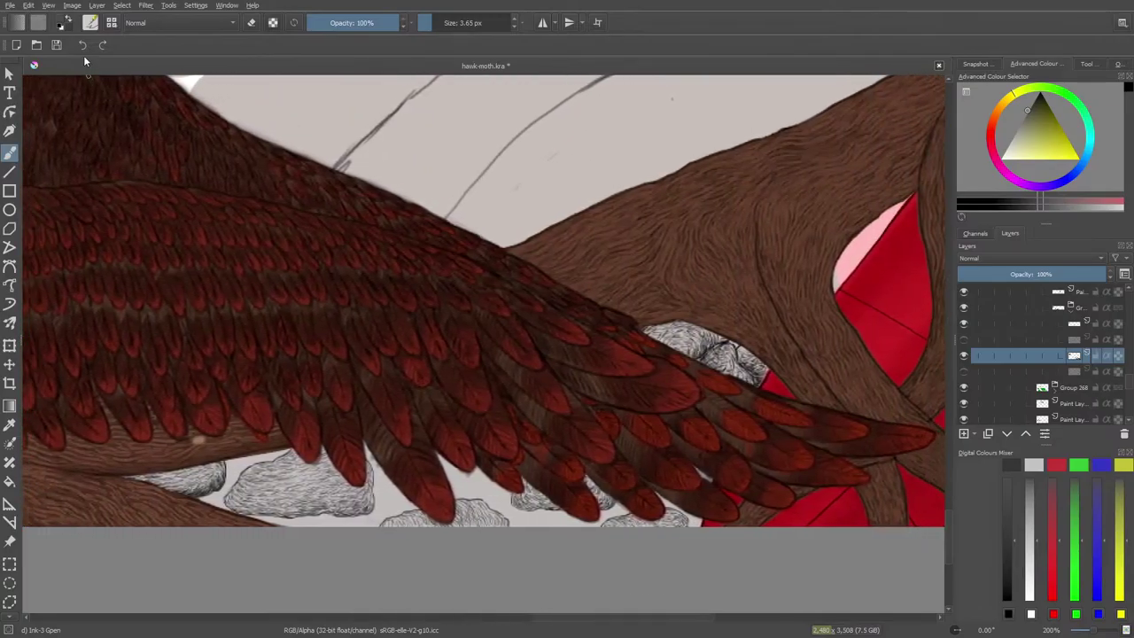
Switch to the Basic-1 brush preset at 40 px.
left_click(90, 23)
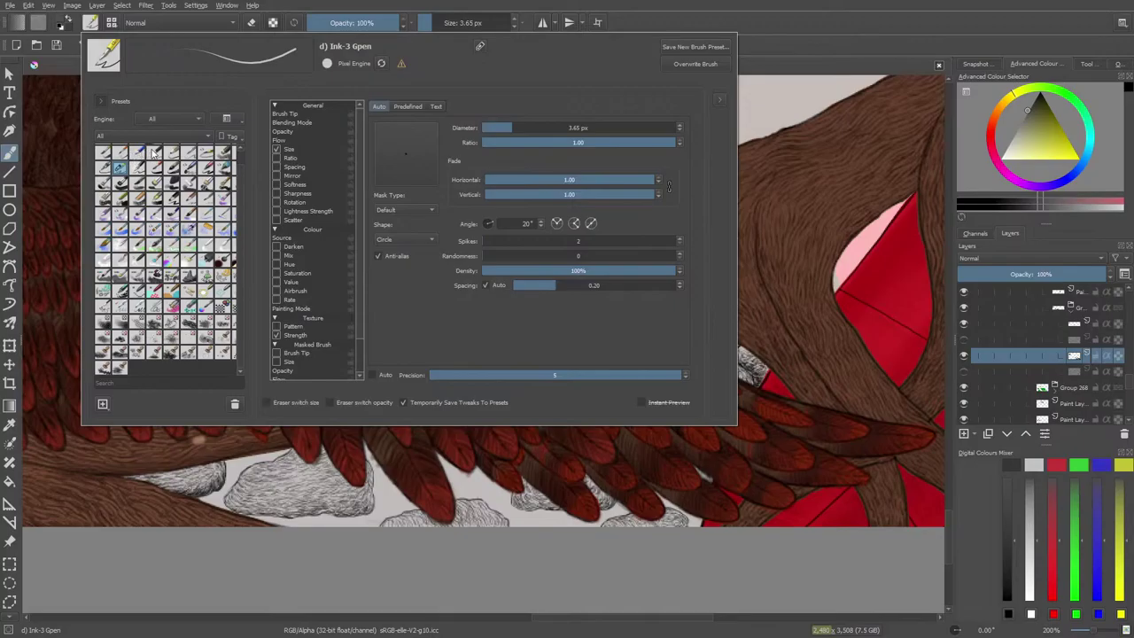
scroll(240, 160, "up", 1)
left_click(165, 154)
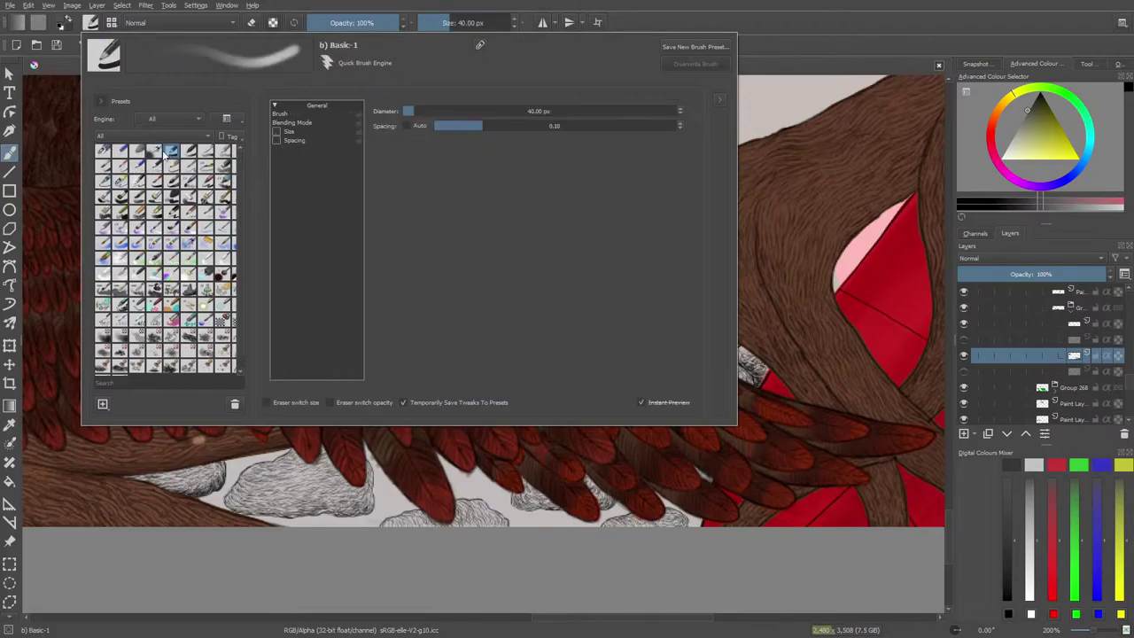
right_click(56, 116)
left_click(53, 95)
Paint the sampled dark grey beneath the hatching of the rocks below the wing and in the gap beside the root.
mouse_move(488, 508)
left_mouse_down()
mouse_move(389, 517)
mouse_move(341, 470)
mouse_move(332, 486)
mouse_move(288, 483)
mouse_move(244, 510)
mouse_move(328, 501)
mouse_move(190, 468)
mouse_move(176, 481)
mouse_move(139, 474)
mouse_move(160, 479)
left_mouse_up()
mouse_move(541, 499)
left_mouse_down()
mouse_move(530, 489)
mouse_move(597, 481)
mouse_move(577, 476)
mouse_move(633, 513)
mouse_move(666, 514)
left_mouse_up()
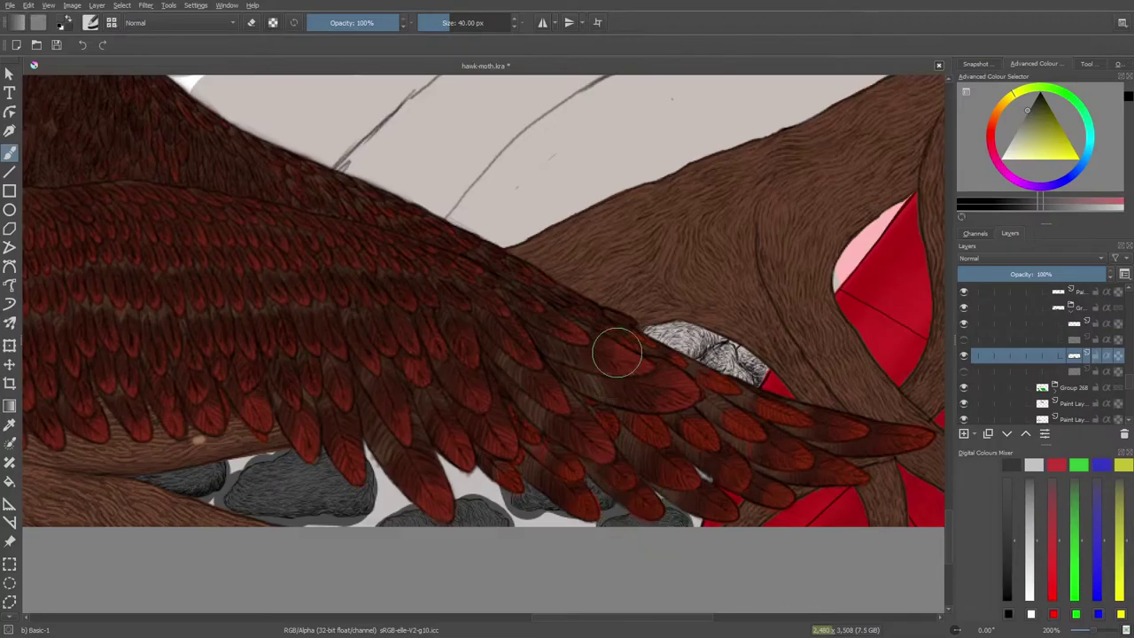
mouse_move(666, 346)
left_mouse_down()
mouse_move(718, 330)
mouse_move(673, 355)
mouse_move(666, 324)
mouse_move(630, 348)
mouse_move(707, 379)
mouse_move(723, 361)
mouse_move(750, 372)
mouse_move(705, 394)
left_mouse_up()
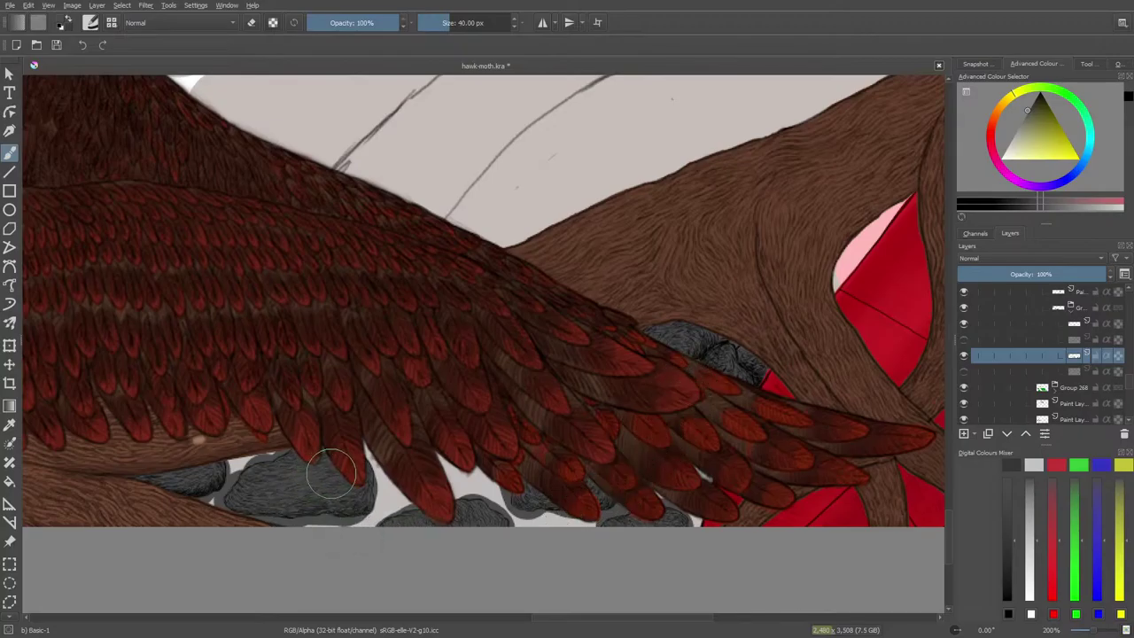
mouse_move(331, 474)
left_mouse_down()
mouse_move(347, 474)
mouse_move(319, 459)
mouse_move(331, 455)
mouse_move(313, 457)
left_mouse_up()
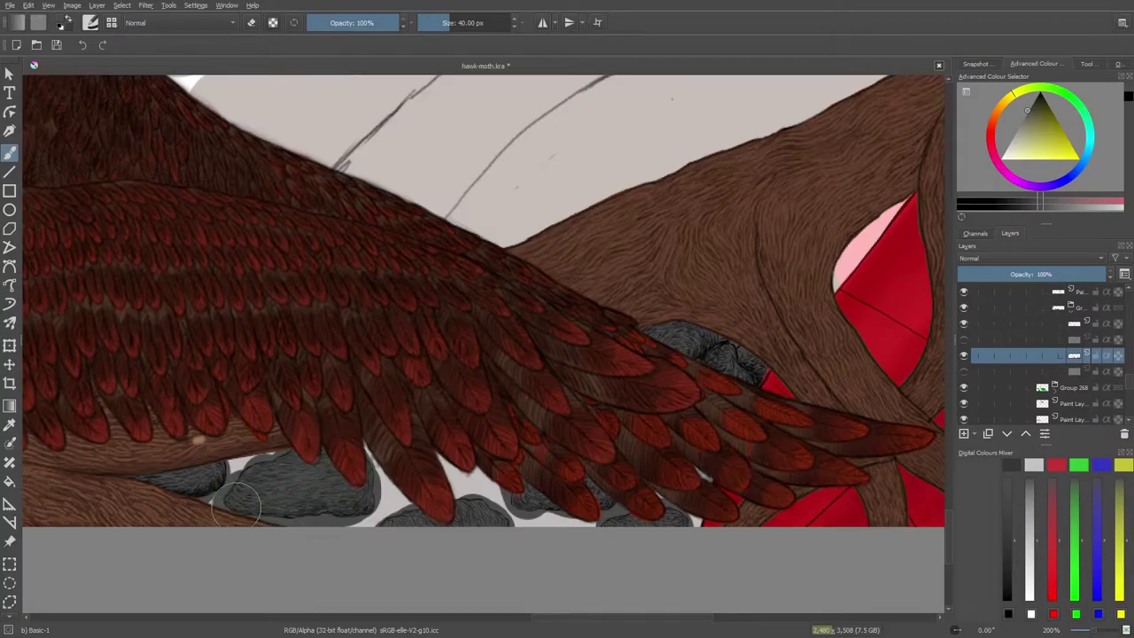
left_click_drag(235, 503, 359, 505)
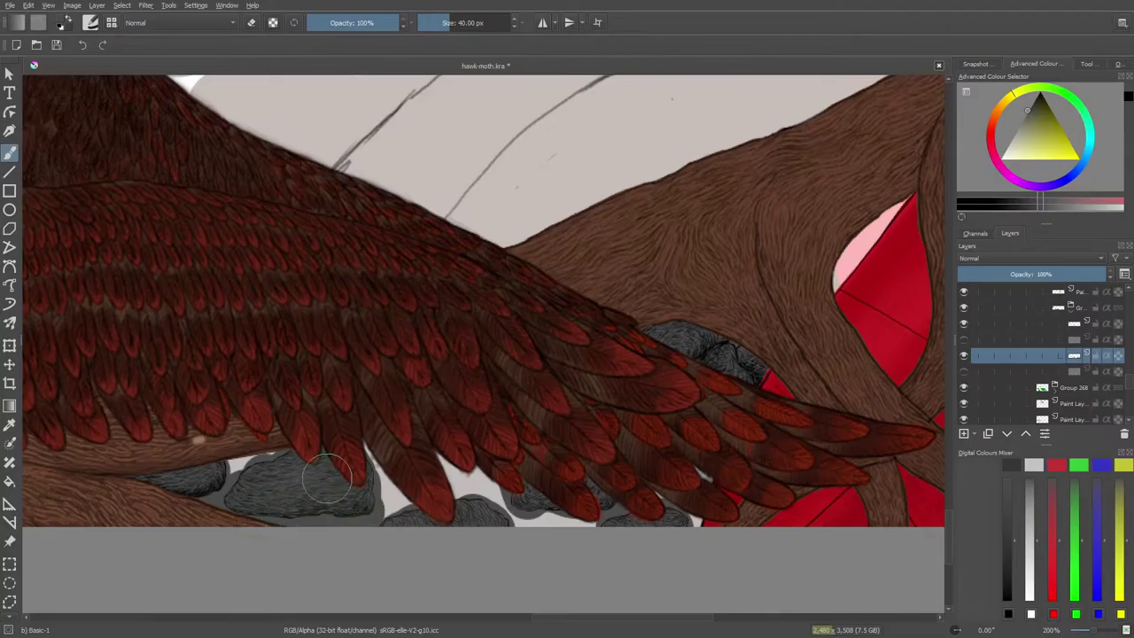
Touch up the dark grey beneath the rocks below the wing and revisit the finished rocks' grey for comparison.
mouse_move(483, 512)
left_mouse_down()
mouse_move(418, 522)
mouse_move(450, 511)
mouse_move(439, 522)
mouse_move(478, 516)
left_mouse_up()
left_click_drag(557, 620, 358, 620)
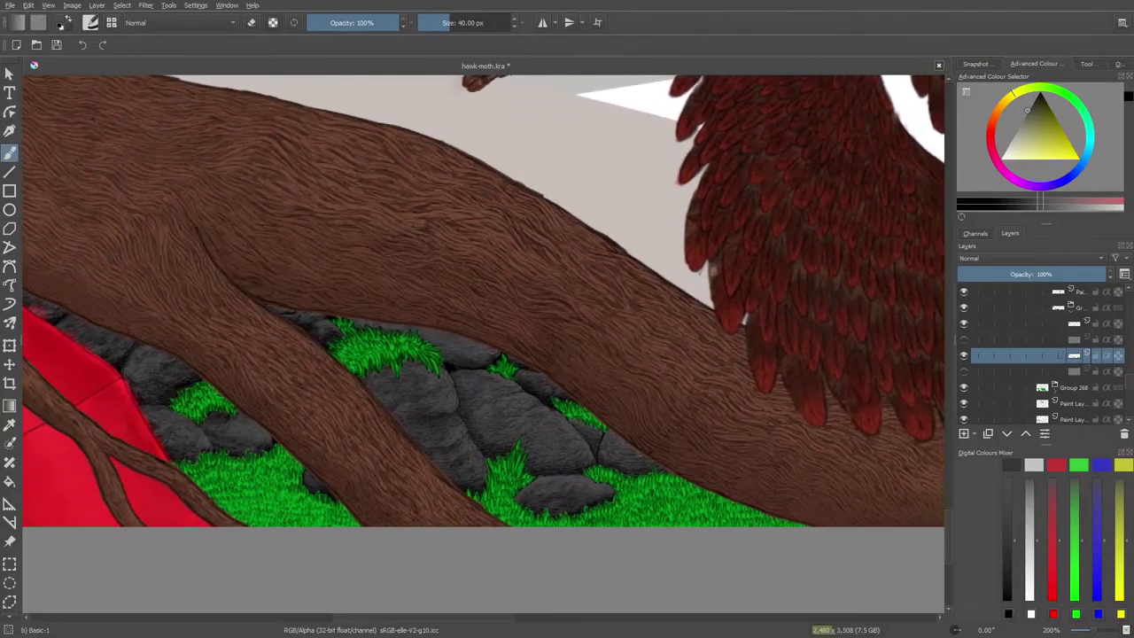
left_click(10, 424)
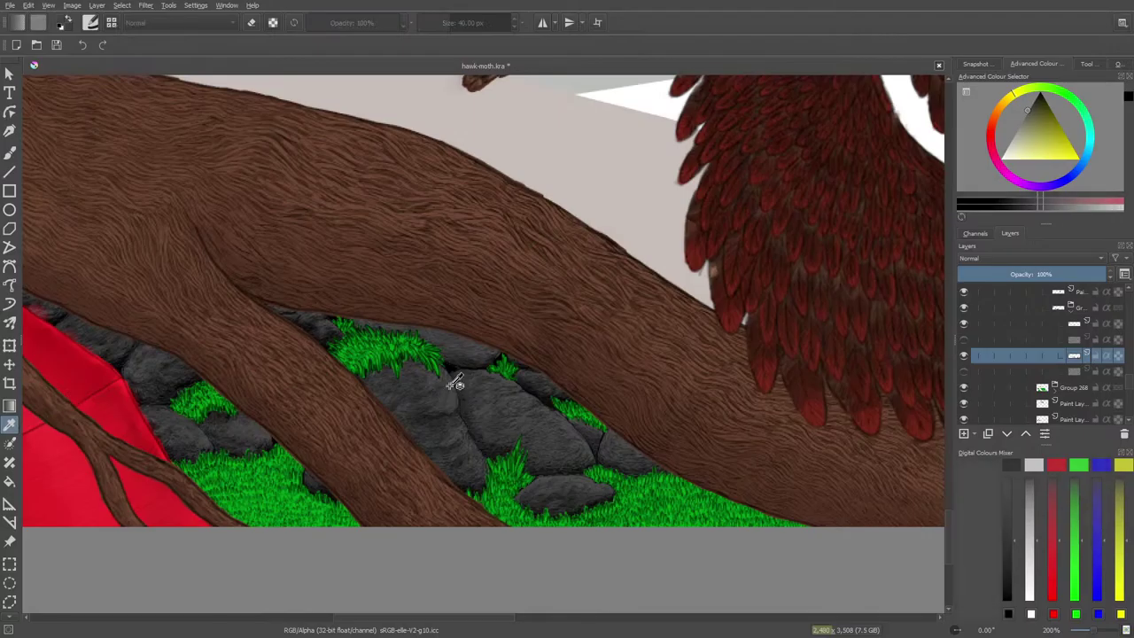
left_click(9, 154)
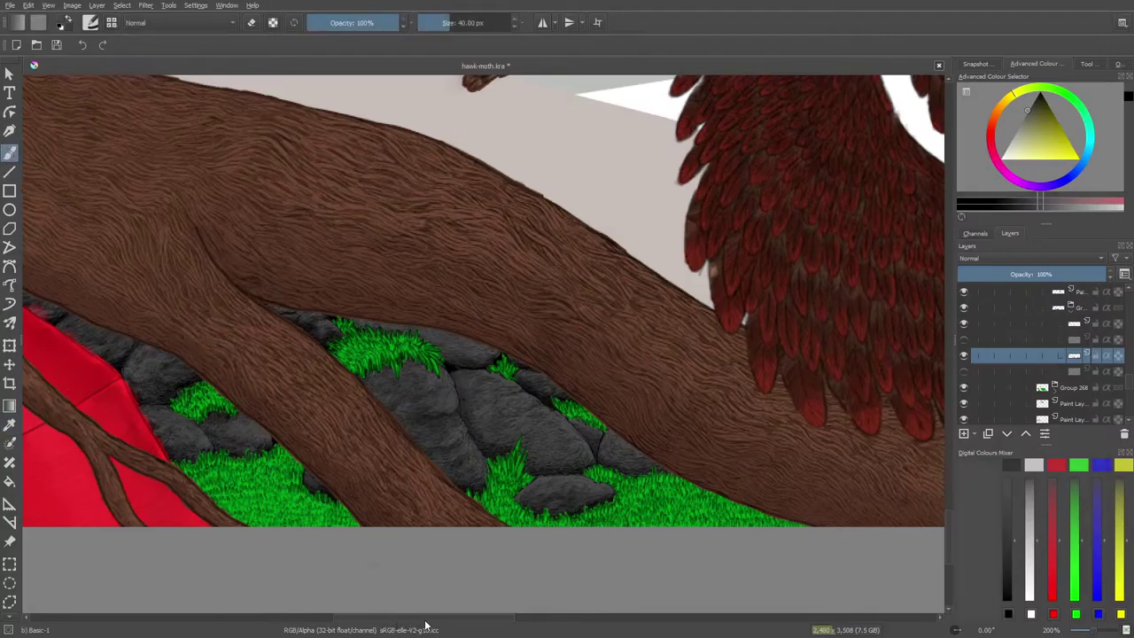
left_click_drag(426, 626, 600, 629)
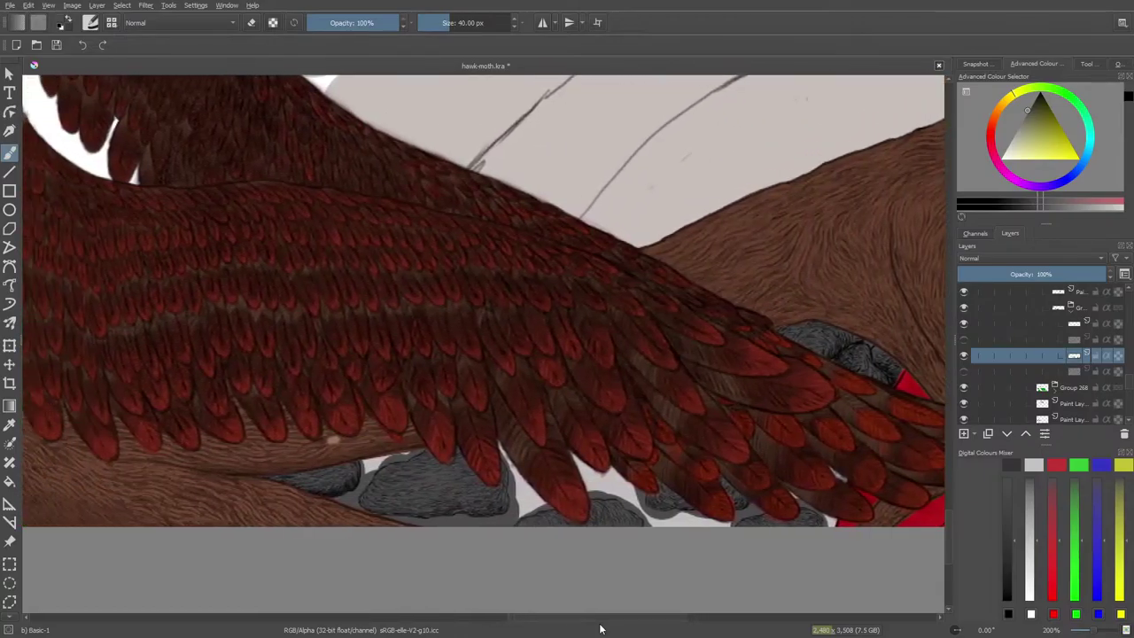
Keep the Basic-1 brush preset, reduce its size to 2.81 px and turn on alpha preservation.
left_click(91, 24)
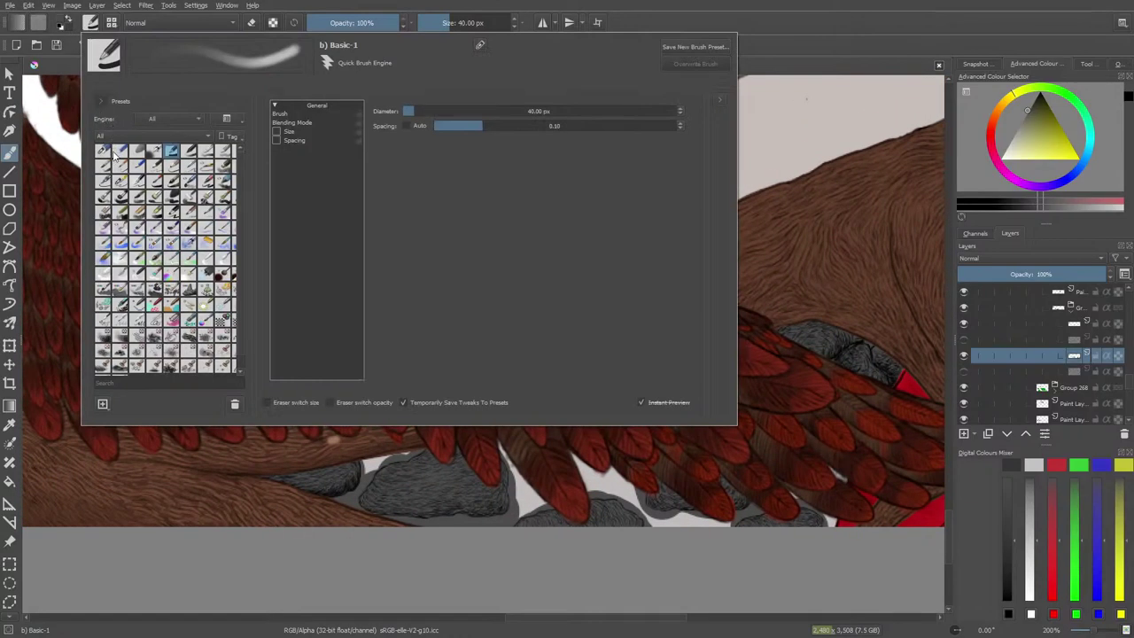
left_click(118, 181)
left_click(169, 152)
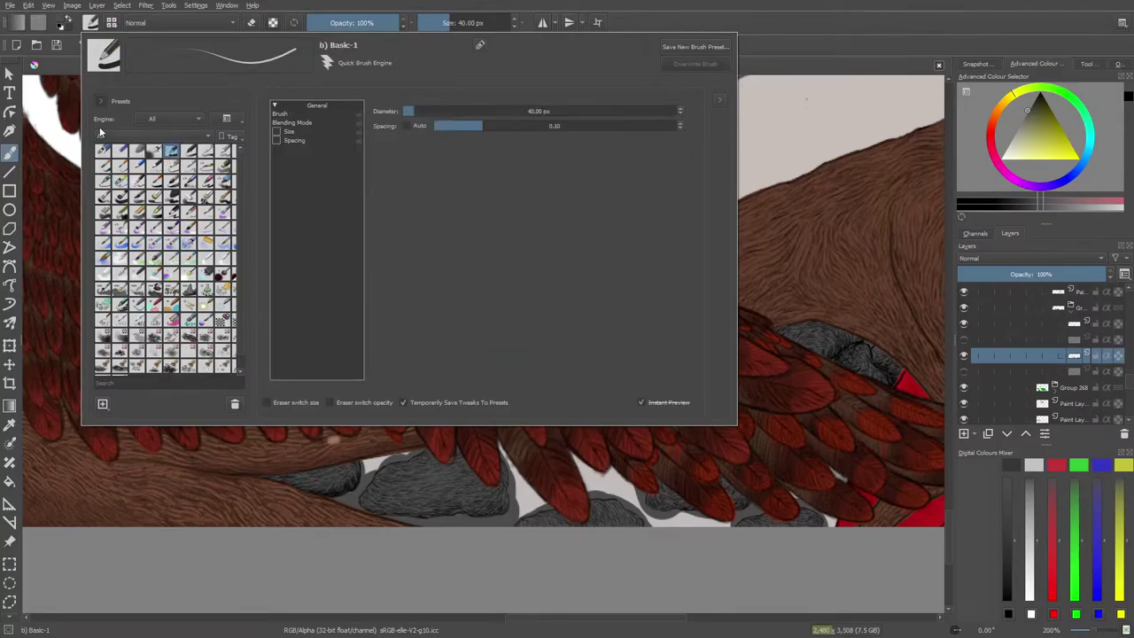
right_click(67, 87)
left_click(280, 144)
left_click(436, 19)
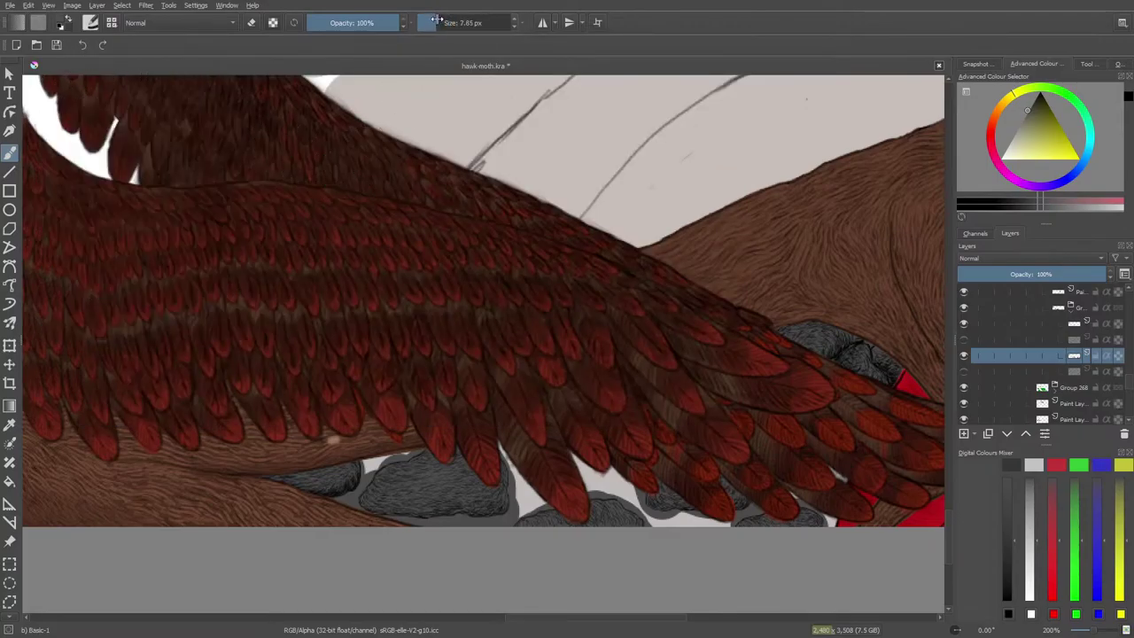
left_click_drag(436, 19, 429, 22)
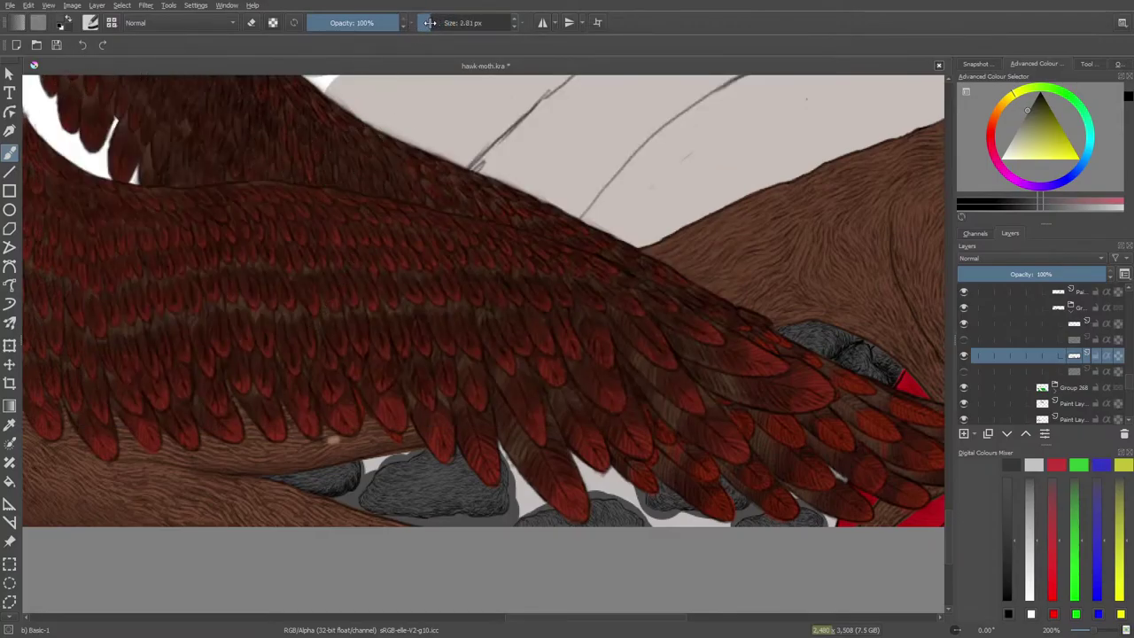
left_click(274, 23)
Try lighter grey strokes on the upper part of the large rock below the wing, undoing the last stroke.
scroll(945, 478, "down", 3)
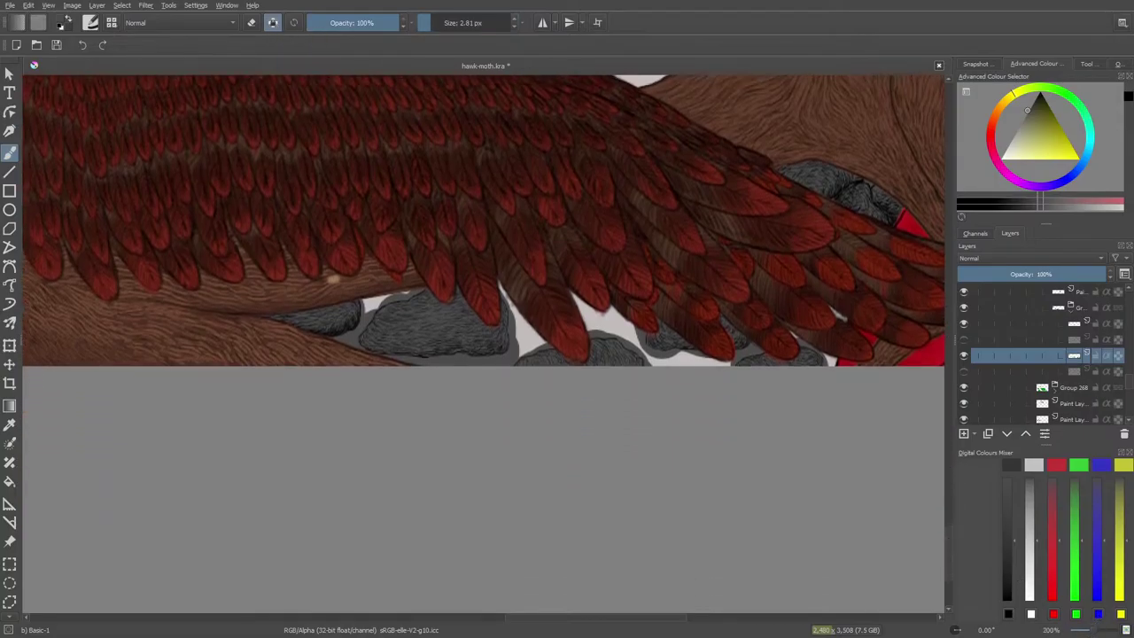
left_click_drag(1093, 631, 1103, 631)
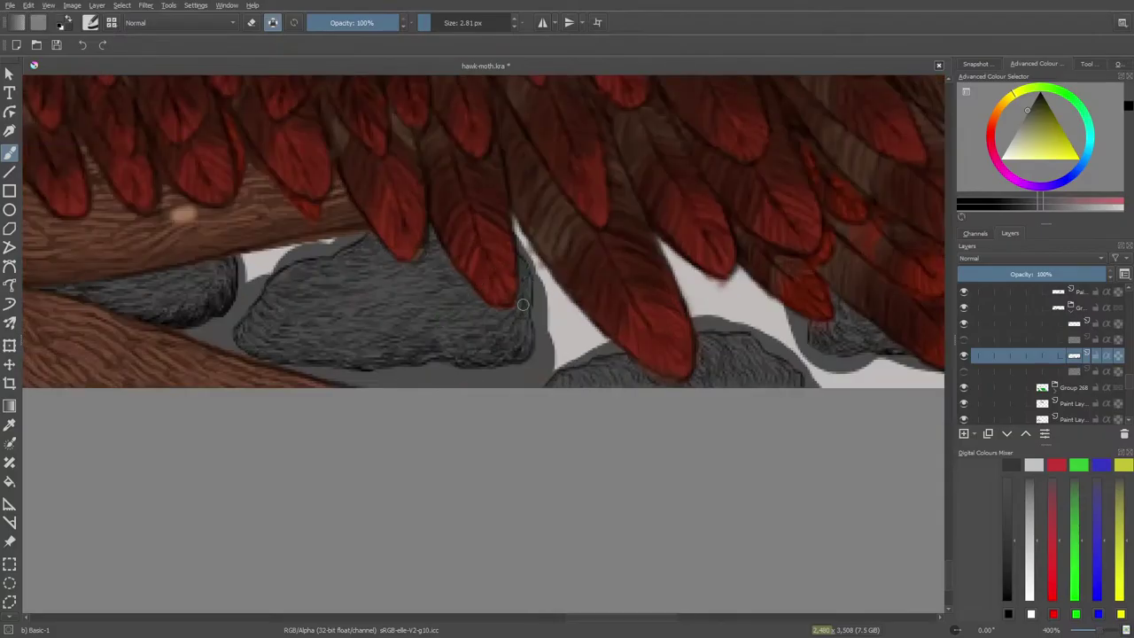
right_click(488, 315)
left_click(345, 261)
right_click(324, 284)
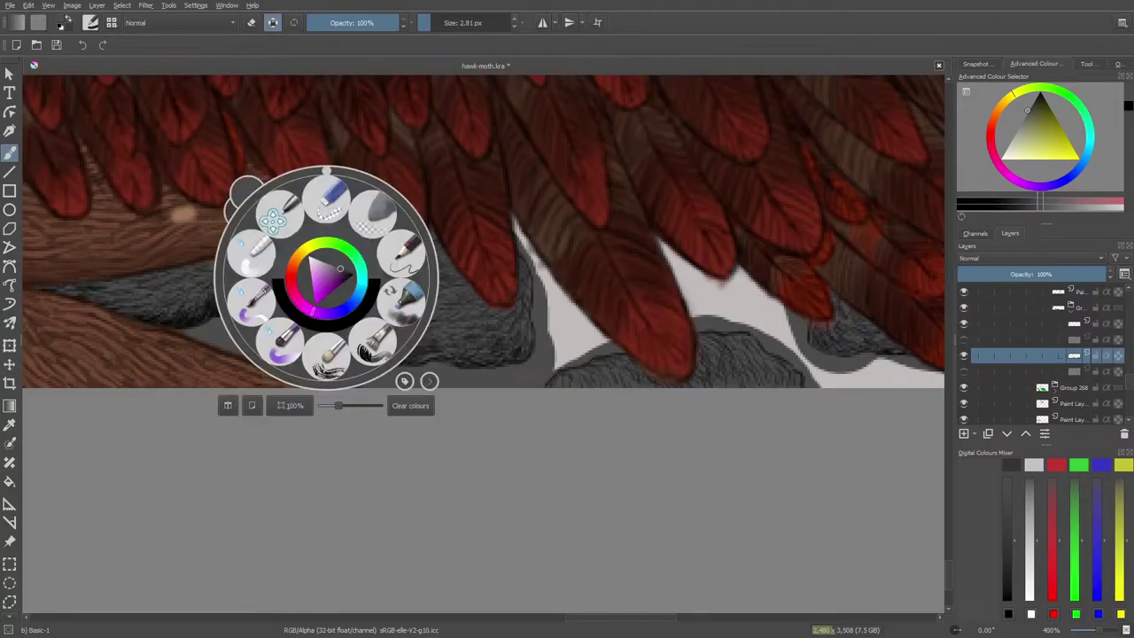
left_click_drag(341, 270, 336, 267)
right_click(330, 263)
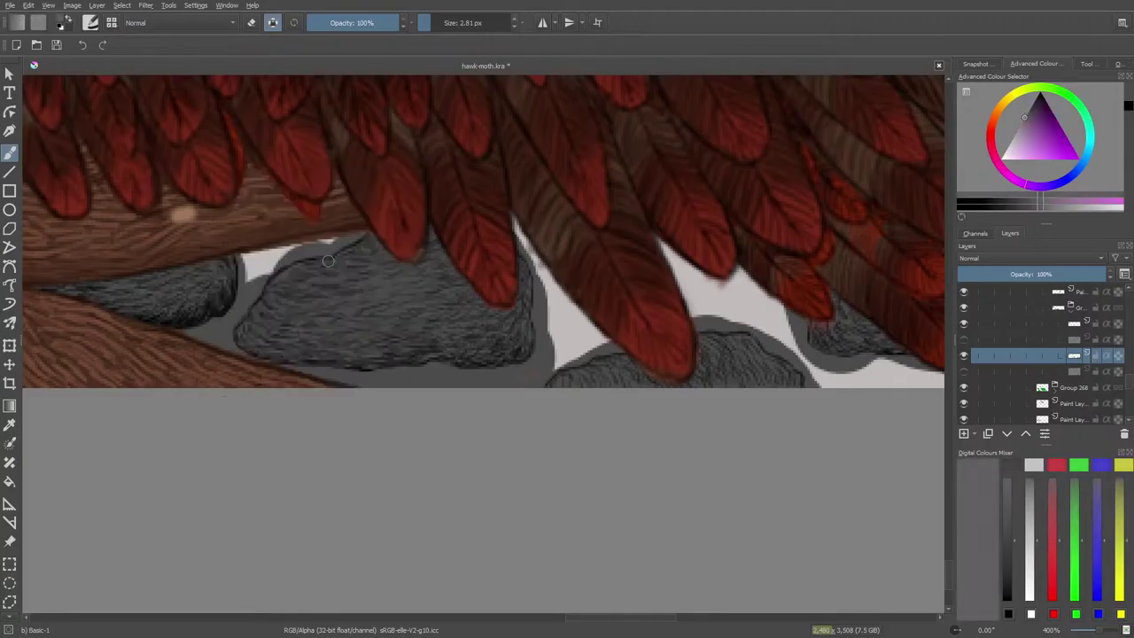
key("ctrl+z")
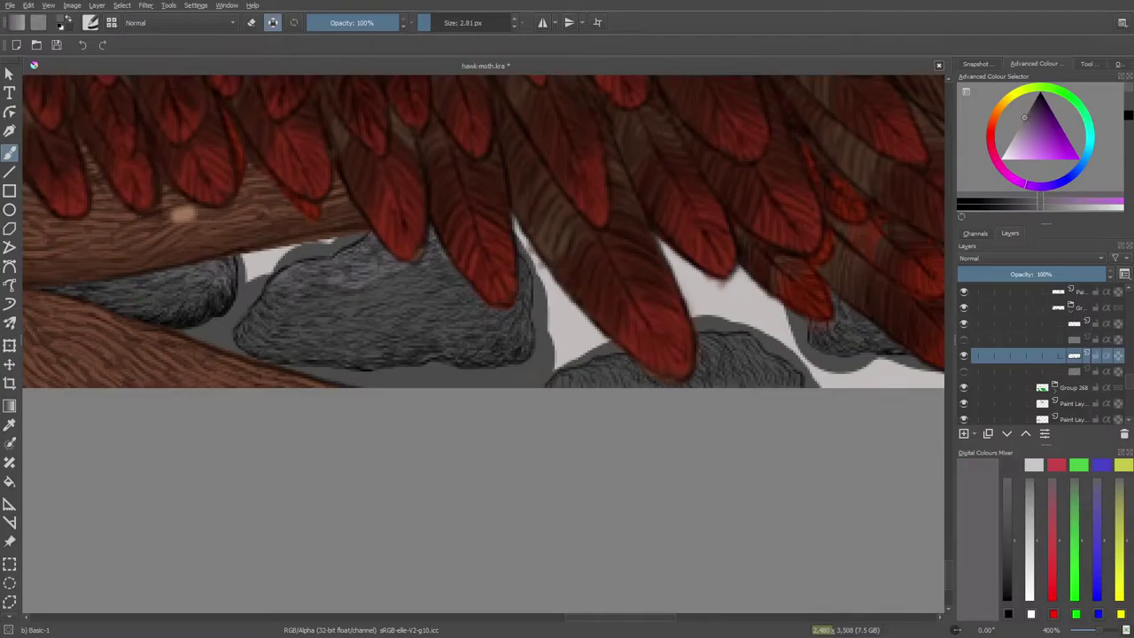
Sample a base grey from the finished rocks and paint over the light patches on the large rock below the wing.
left_click_drag(592, 618, 369, 616)
left_click(10, 424)
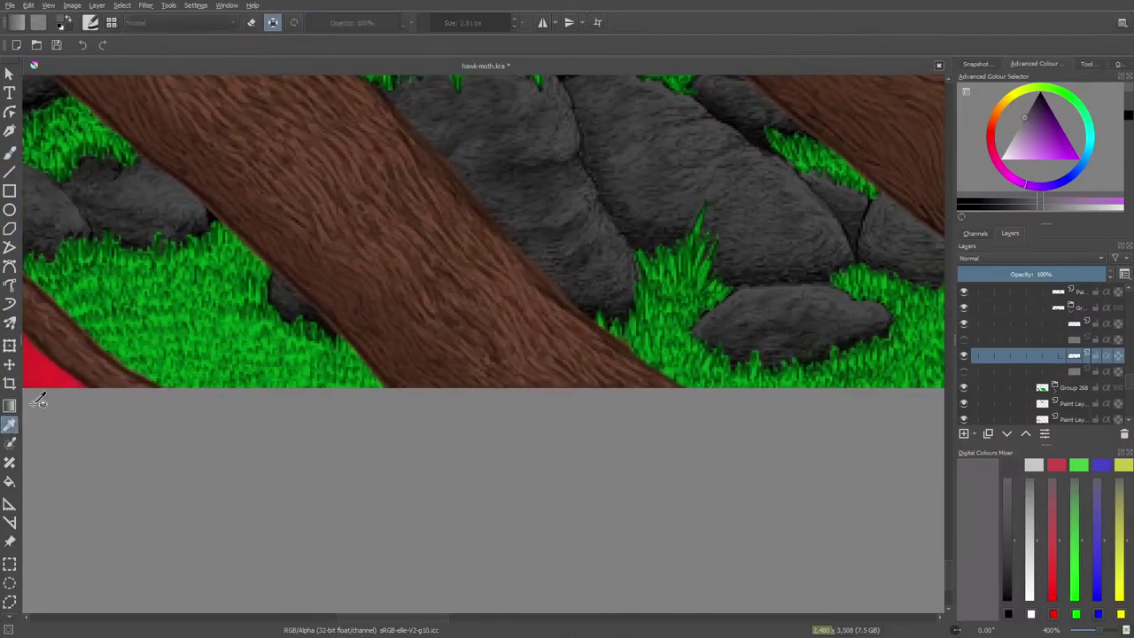
left_click(564, 142)
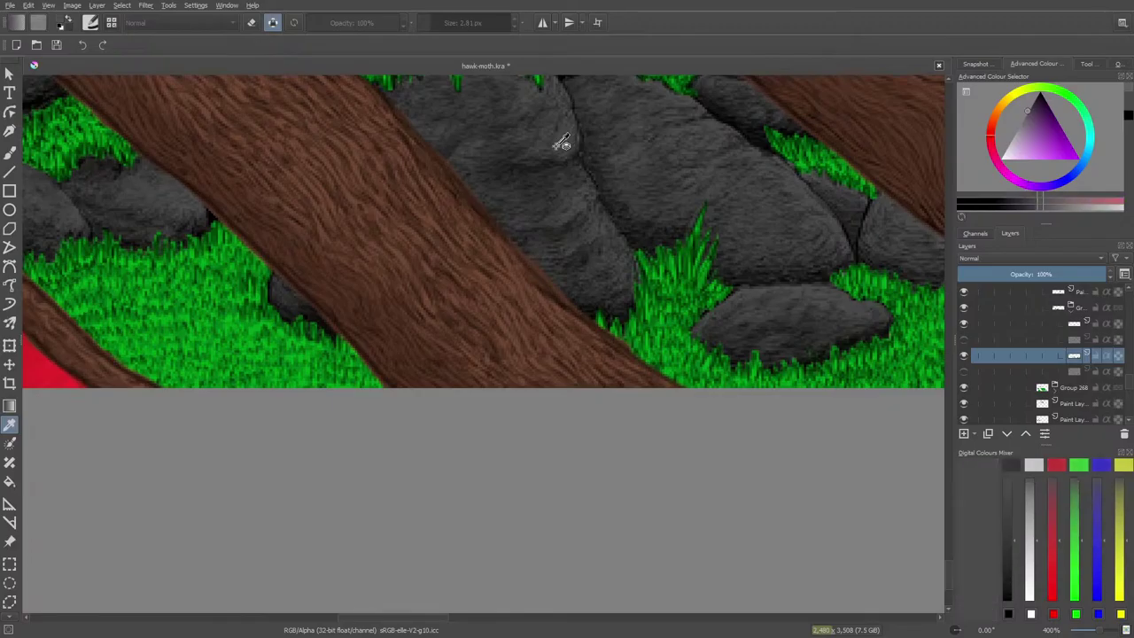
left_click(683, 180)
left_click(692, 181)
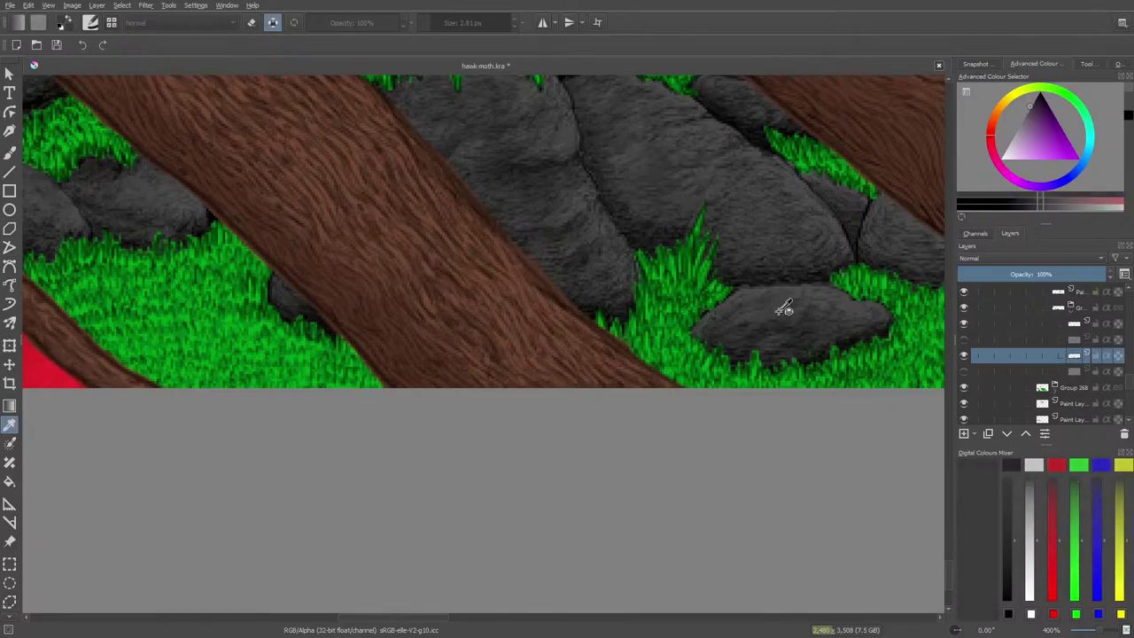
left_click(726, 322)
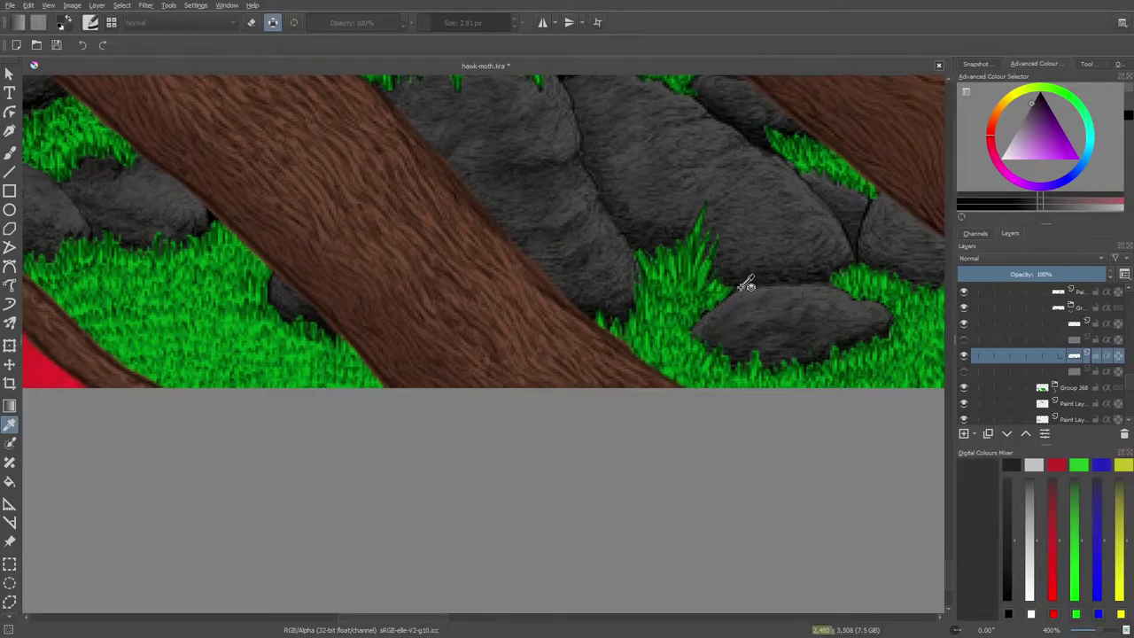
left_click(749, 308)
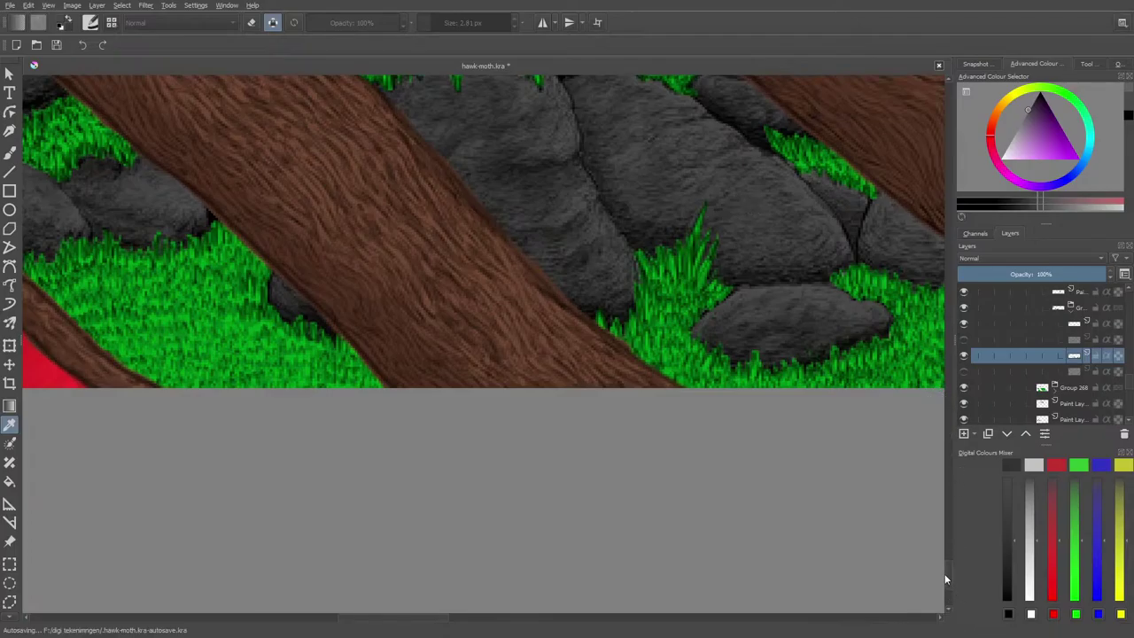
left_click_drag(421, 623, 393, 572)
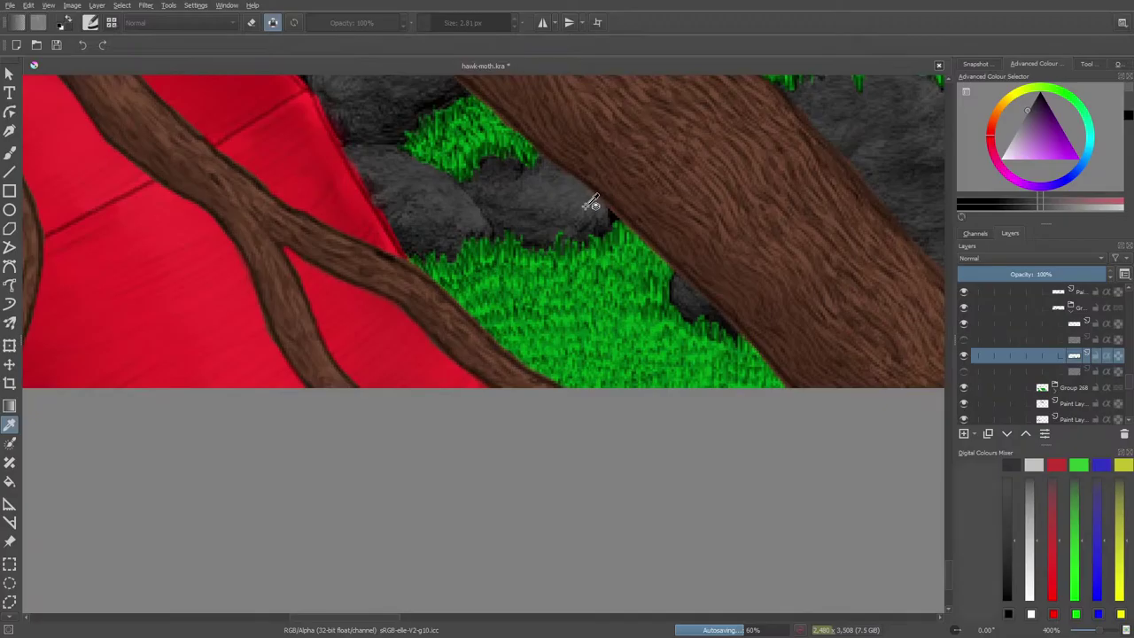
left_click(8, 156)
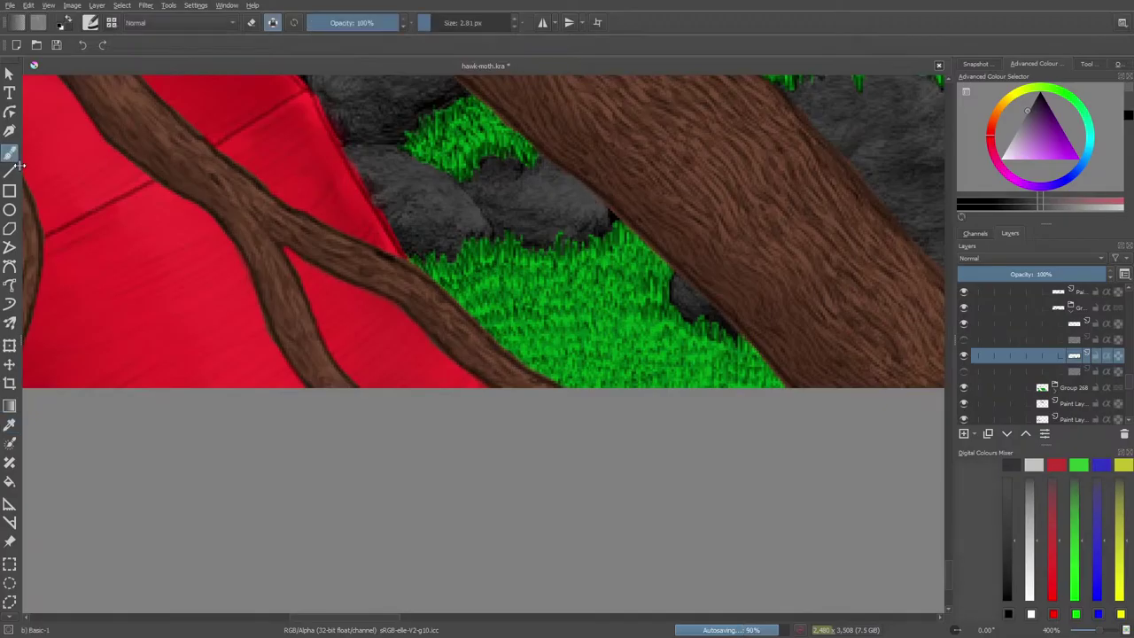
left_click_drag(369, 625, 625, 616)
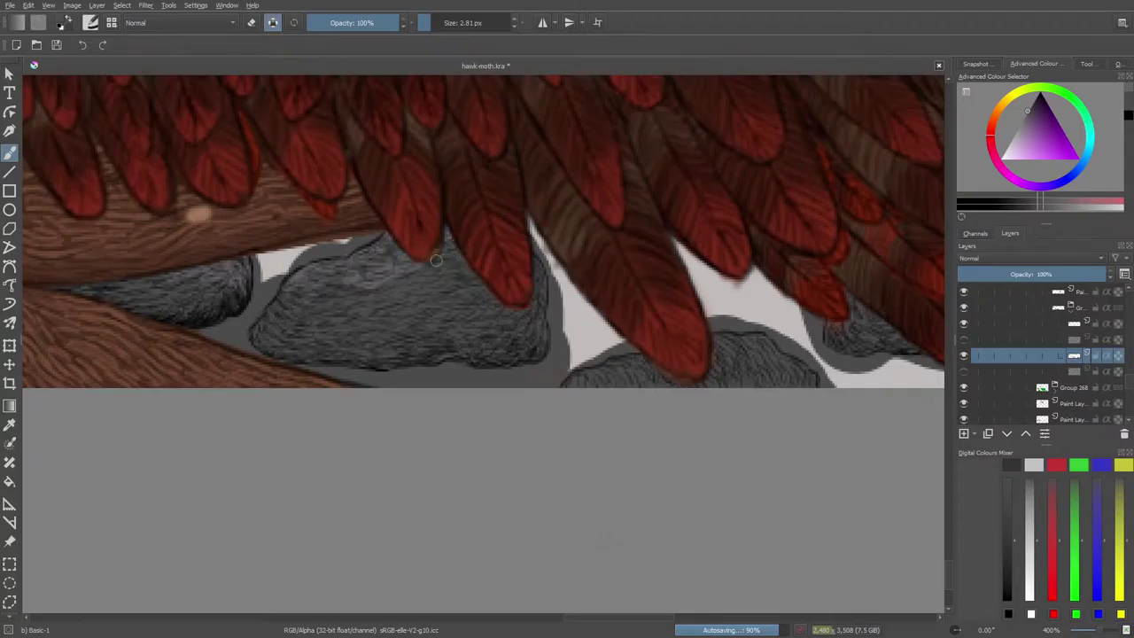
left_click_drag(363, 251, 300, 289)
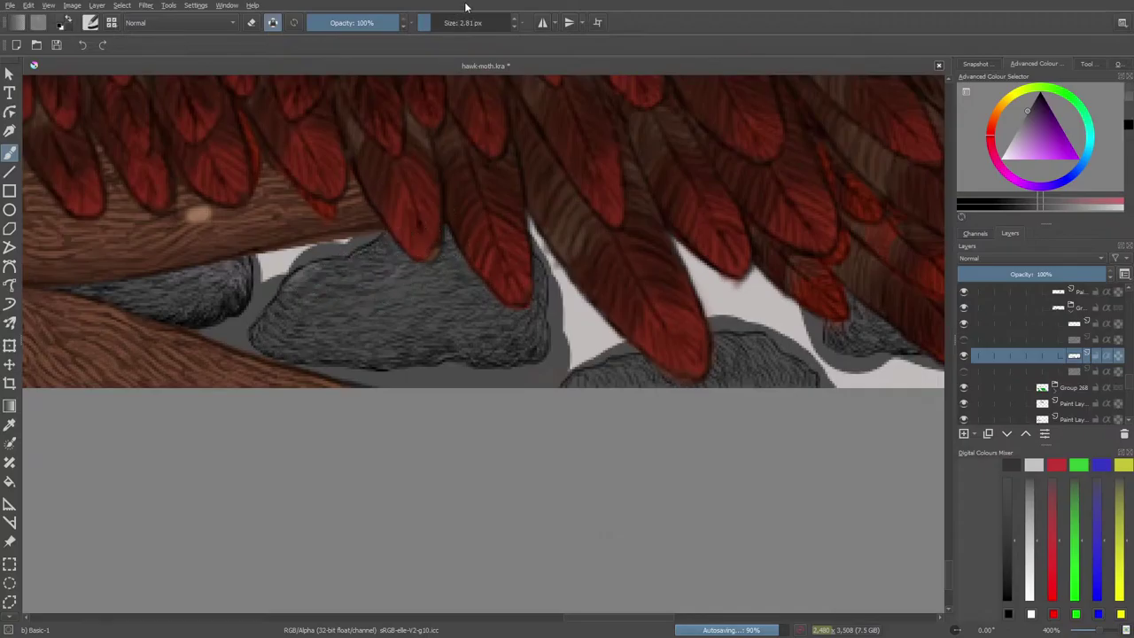
Sample a darker grey from the finished rocks' shadows and shade the lower part of the large rock at 3.65 px.
left_click(441, 22)
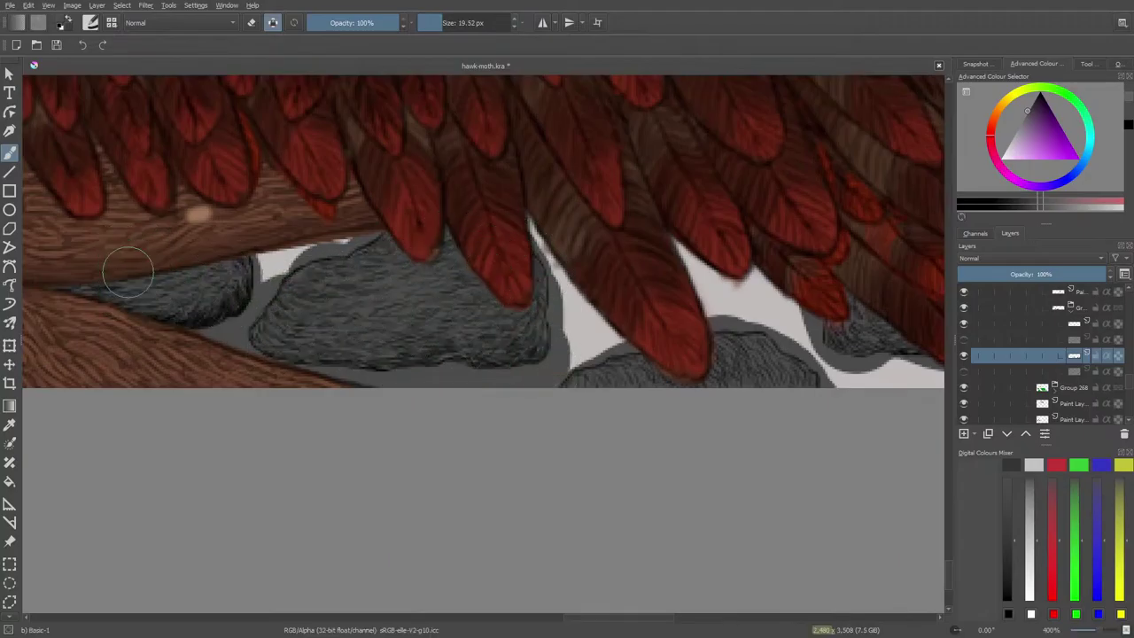
scroll(129, 273, "down", 10)
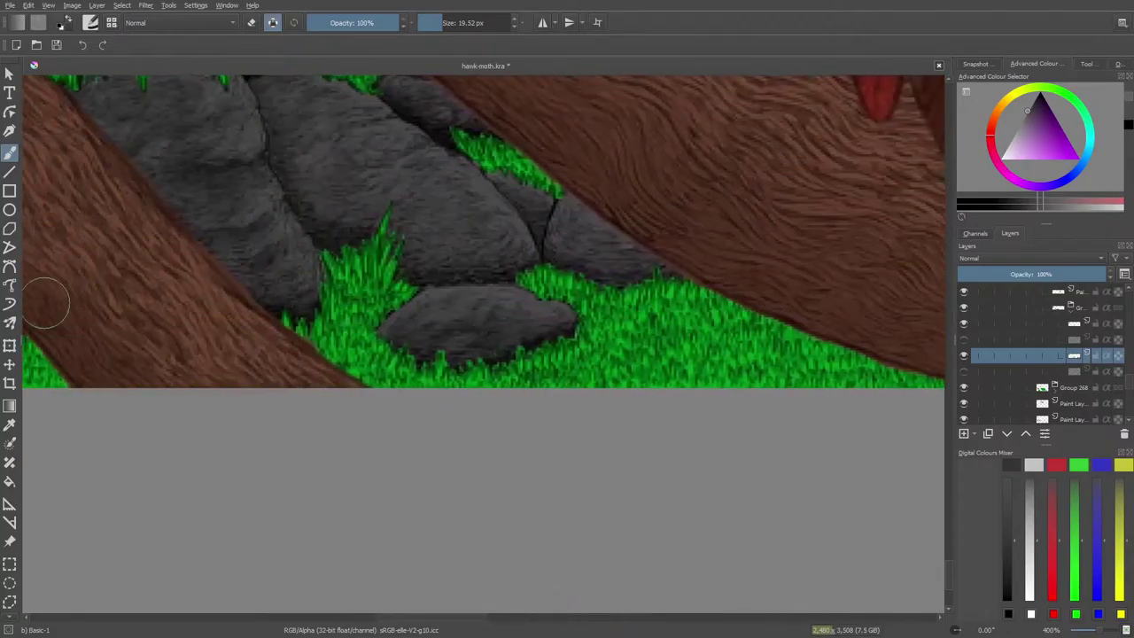
left_click(10, 425)
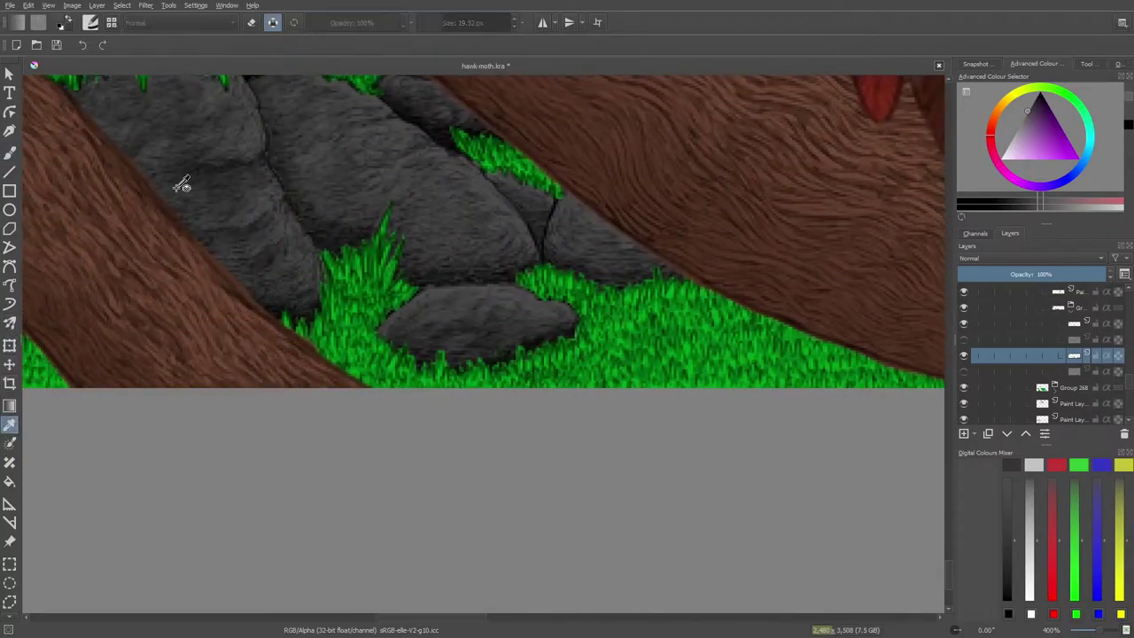
left_click(246, 174)
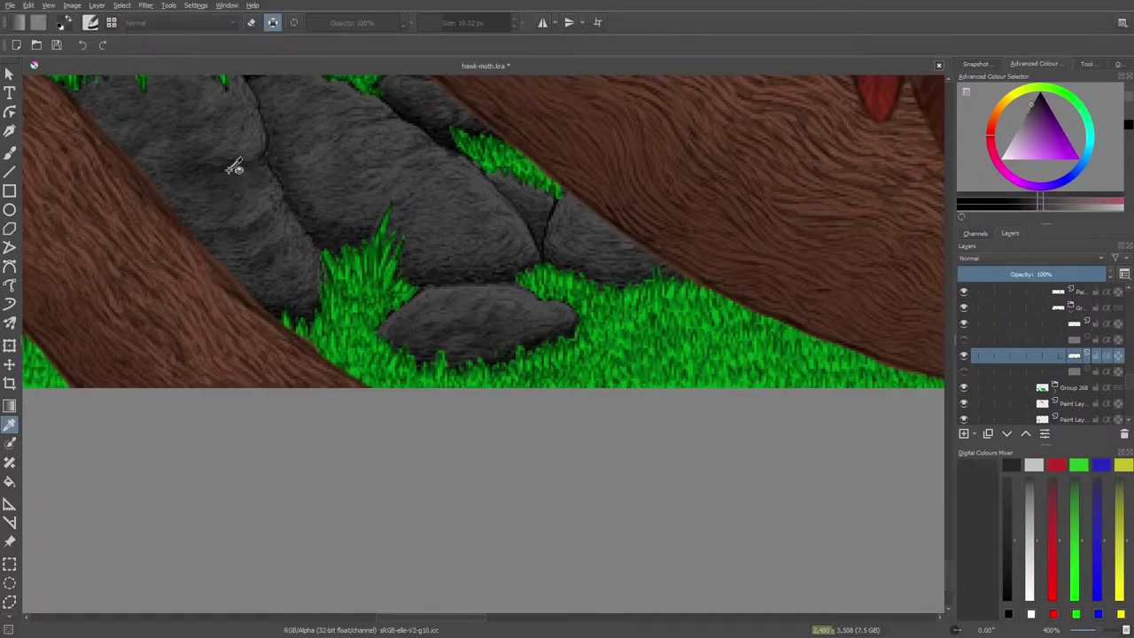
left_click(12, 153)
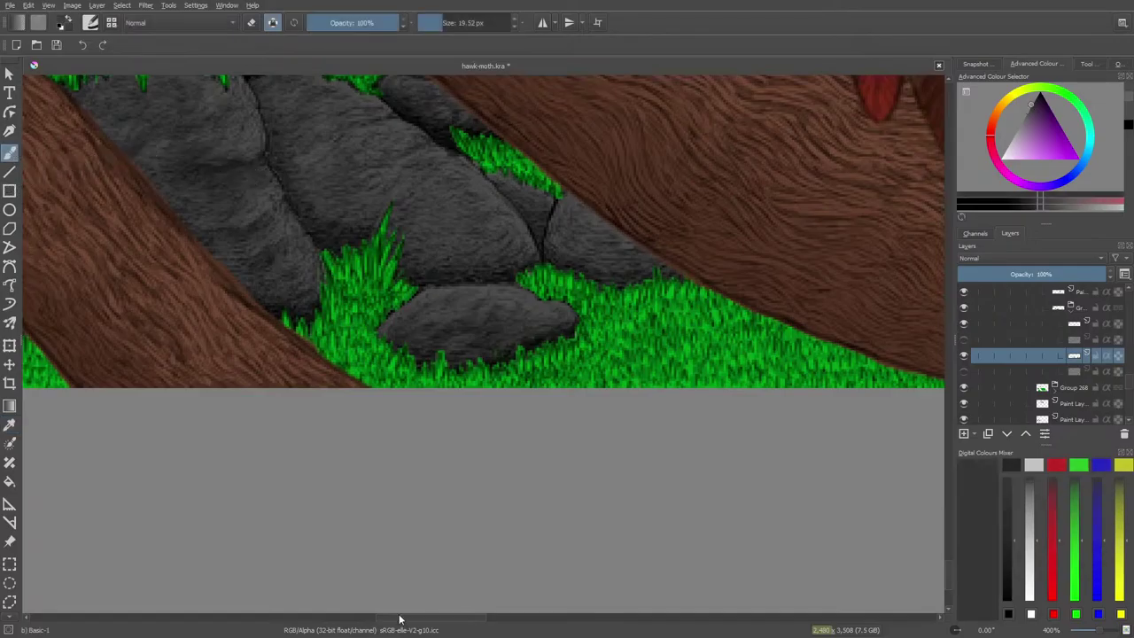
left_click_drag(399, 620, 575, 618)
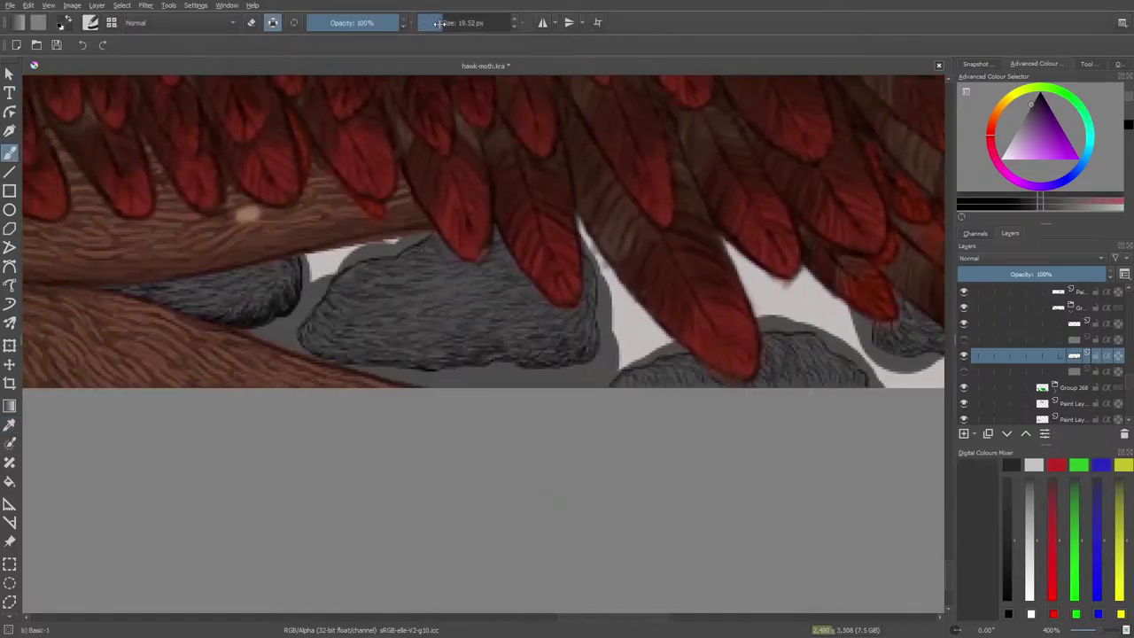
left_click_drag(437, 23, 429, 23)
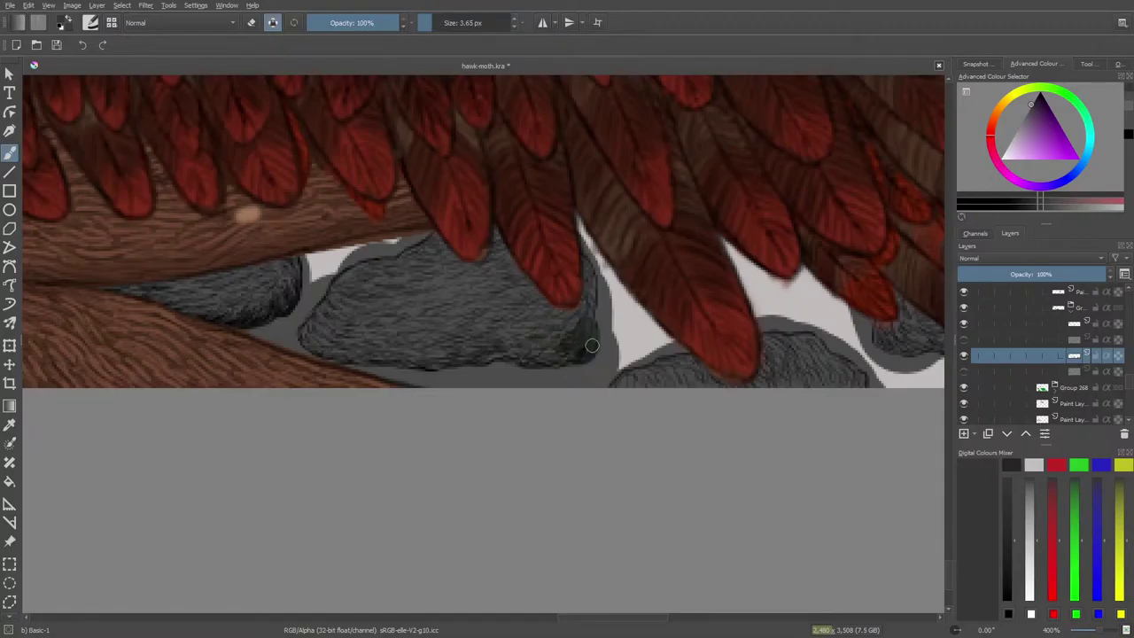
mouse_move(592, 346)
left_mouse_down()
mouse_move(553, 352)
mouse_move(546, 320)
mouse_move(531, 314)
mouse_move(482, 325)
mouse_move(452, 262)
mouse_move(492, 282)
mouse_move(460, 300)
mouse_move(513, 336)
mouse_move(516, 360)
mouse_move(537, 360)
mouse_move(503, 342)
mouse_move(465, 354)
mouse_move(494, 347)
mouse_move(484, 361)
mouse_move(413, 346)
mouse_move(452, 354)
mouse_move(326, 350)
mouse_move(428, 362)
left_mouse_up()
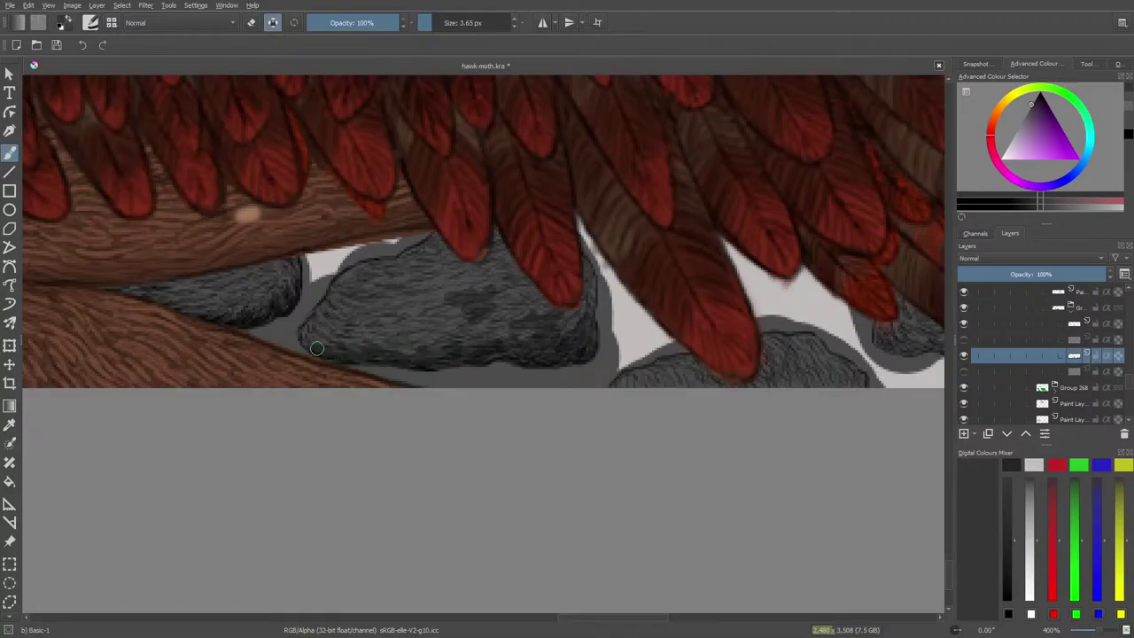
Add finer dark grey shading strokes at 1.30 px across the large rock and the rocks on either side of it.
left_click(428, 22)
mouse_move(332, 346)
left_mouse_down()
mouse_move(361, 347)
mouse_move(350, 328)
mouse_move(383, 337)
mouse_move(434, 316)
mouse_move(407, 269)
mouse_move(410, 327)
mouse_move(462, 342)
mouse_move(440, 307)
mouse_move(390, 325)
mouse_move(379, 309)
mouse_move(410, 310)
mouse_move(409, 297)
mouse_move(461, 284)
mouse_move(487, 307)
mouse_move(557, 327)
left_mouse_up()
left_click_drag(483, 328, 452, 326)
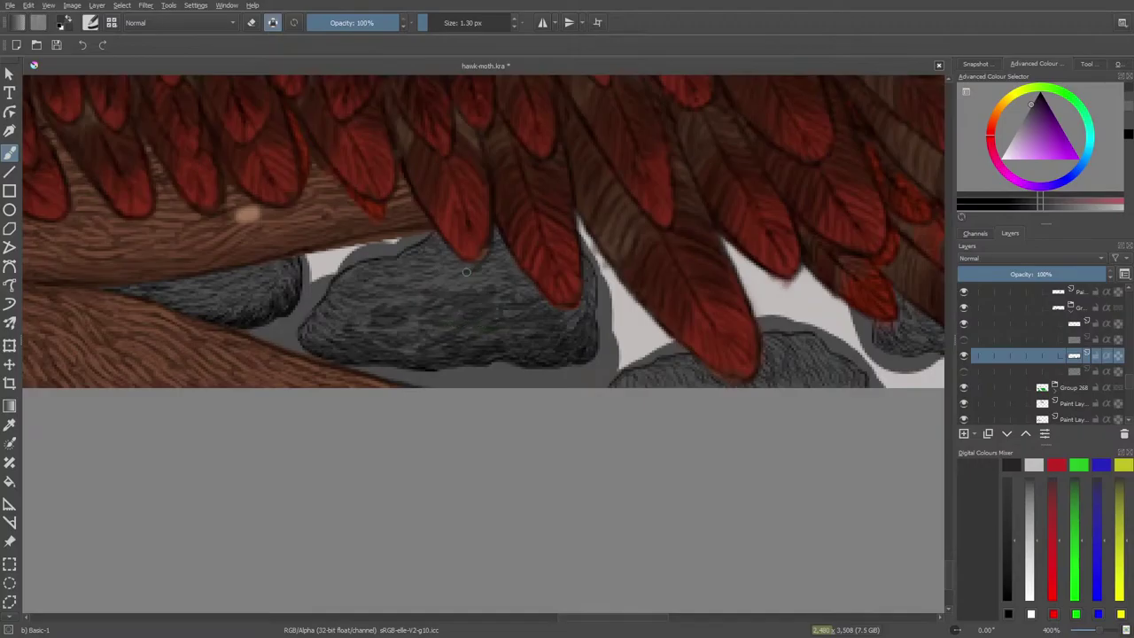
mouse_move(466, 272)
left_mouse_down()
mouse_move(537, 268)
mouse_move(418, 275)
left_mouse_up()
mouse_move(288, 283)
left_mouse_down()
mouse_move(286, 310)
mouse_move(275, 314)
mouse_move(292, 292)
mouse_move(268, 318)
mouse_move(245, 312)
mouse_move(236, 324)
mouse_move(214, 316)
mouse_move(240, 296)
mouse_move(253, 309)
mouse_move(276, 287)
mouse_move(260, 264)
mouse_move(196, 292)
mouse_move(219, 300)
mouse_move(199, 289)
mouse_move(162, 299)
left_mouse_up()
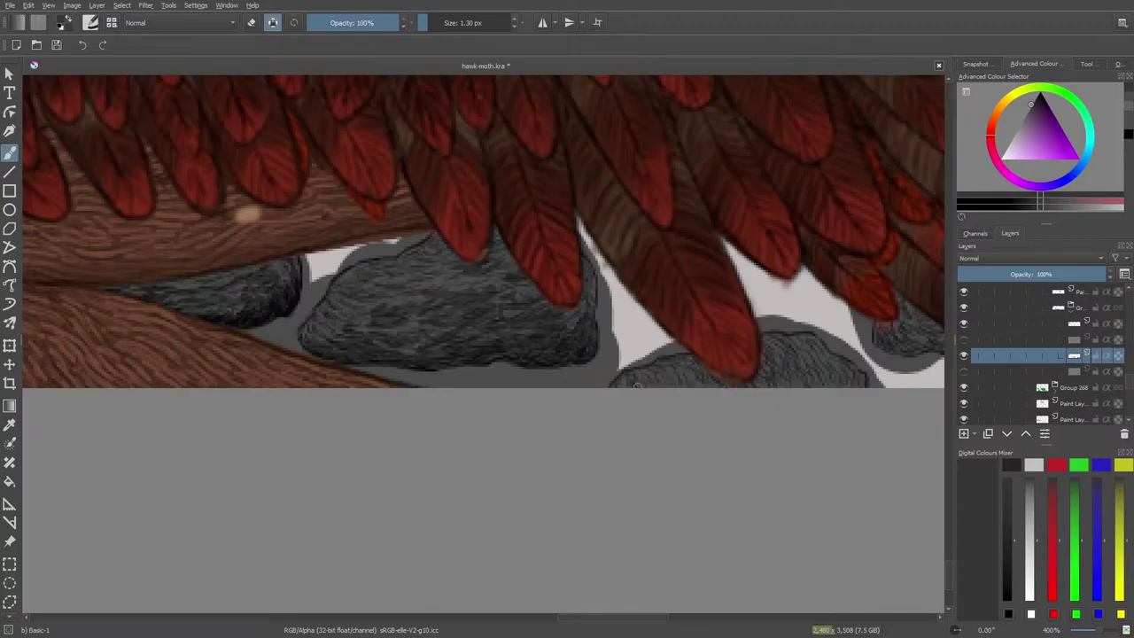
mouse_move(636, 383)
left_mouse_down()
mouse_move(777, 354)
mouse_move(813, 356)
mouse_move(833, 375)
left_mouse_up()
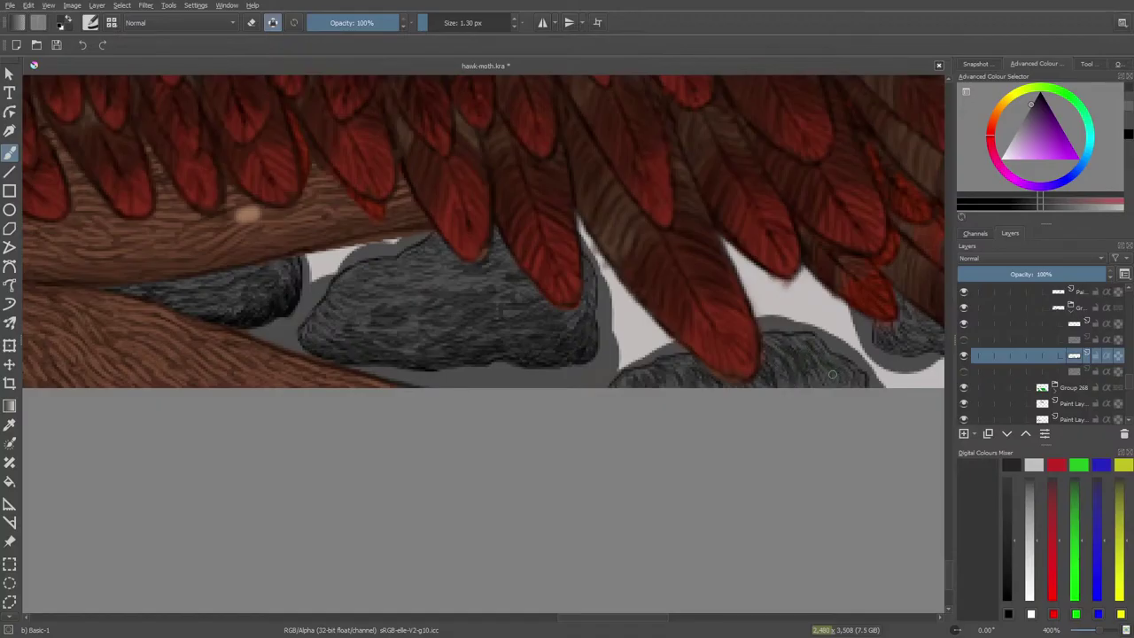
Switch to the Blender Basic preset at 11.30 px and smooth the shading on the rocks below the wing.
right_click(356, 388)
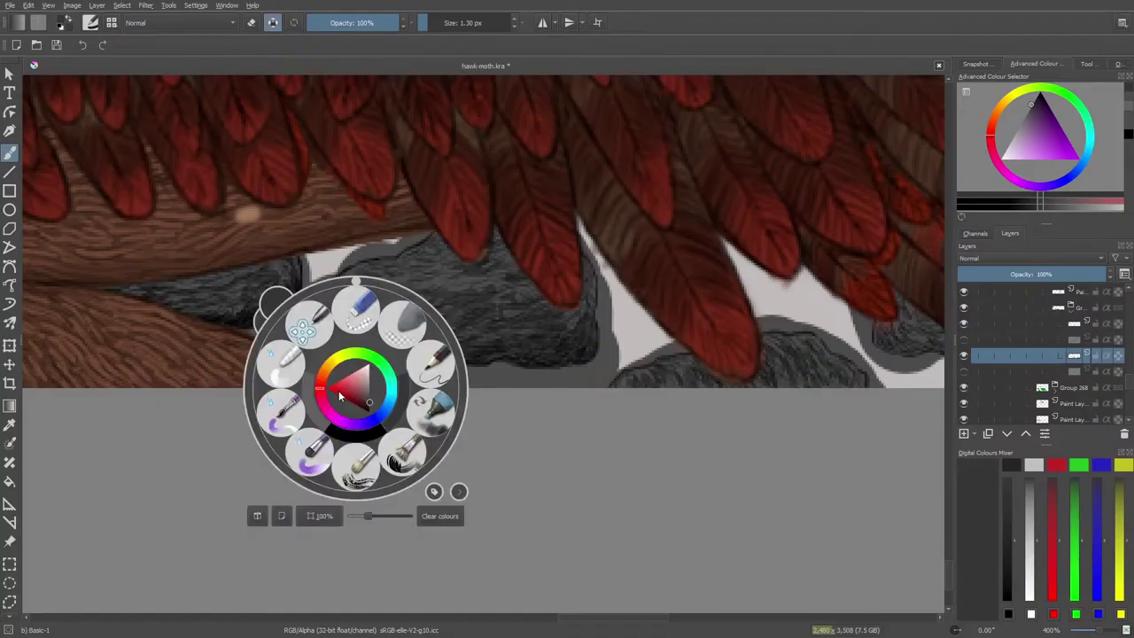
left_click(288, 344)
left_click_drag(467, 23, 438, 22)
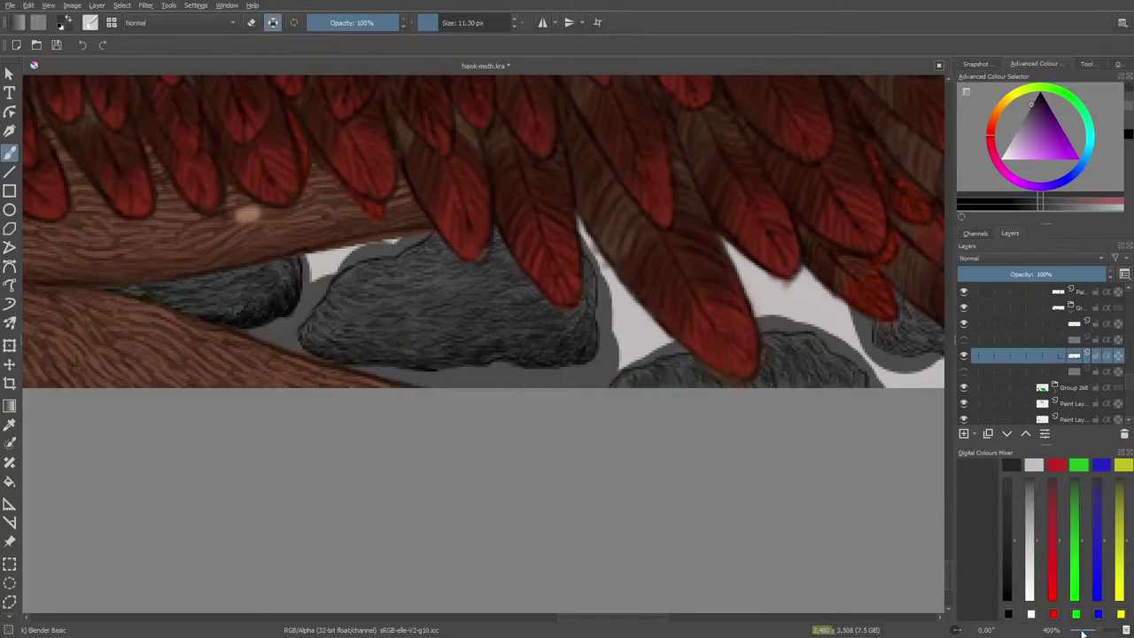
Sample a dark grey from the finished rocks among the grass for use on the large rock below the wing.
mouse_move(1097, 630)
left_mouse_down()
mouse_move(1078, 630)
mouse_move(1096, 625)
left_mouse_up()
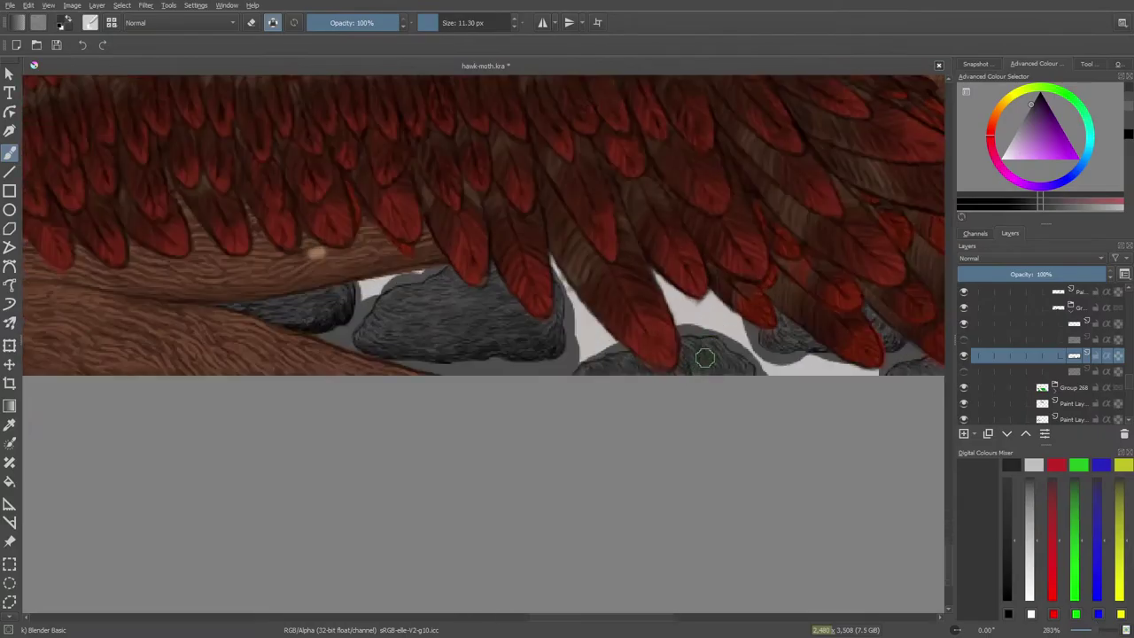
left_click_drag(588, 620, 402, 620)
left_click(9, 423)
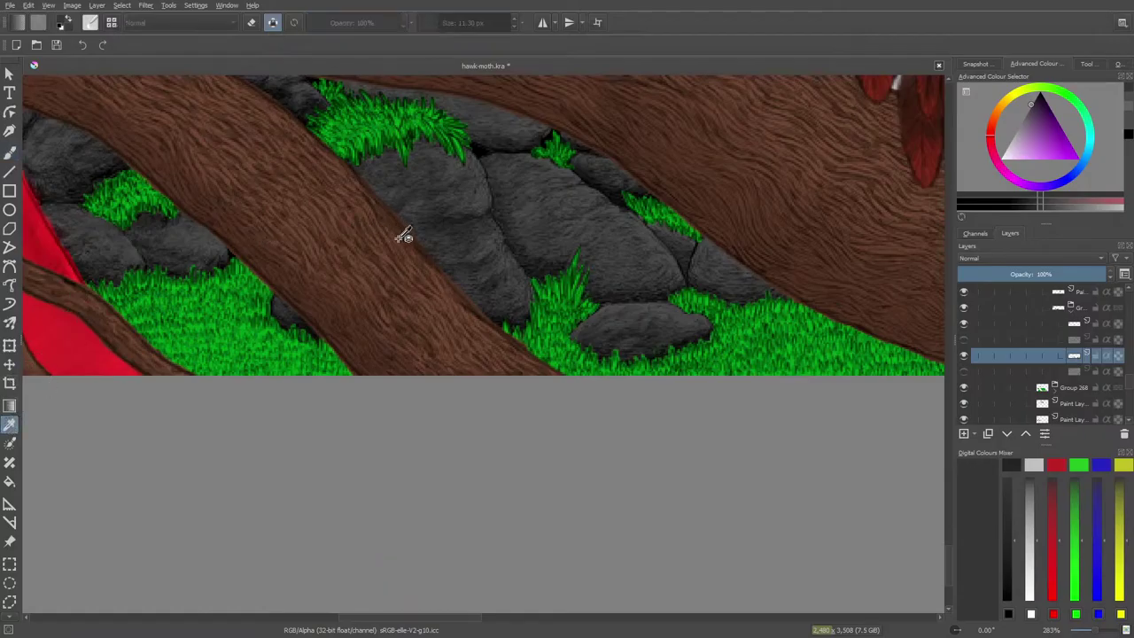
left_click(656, 322)
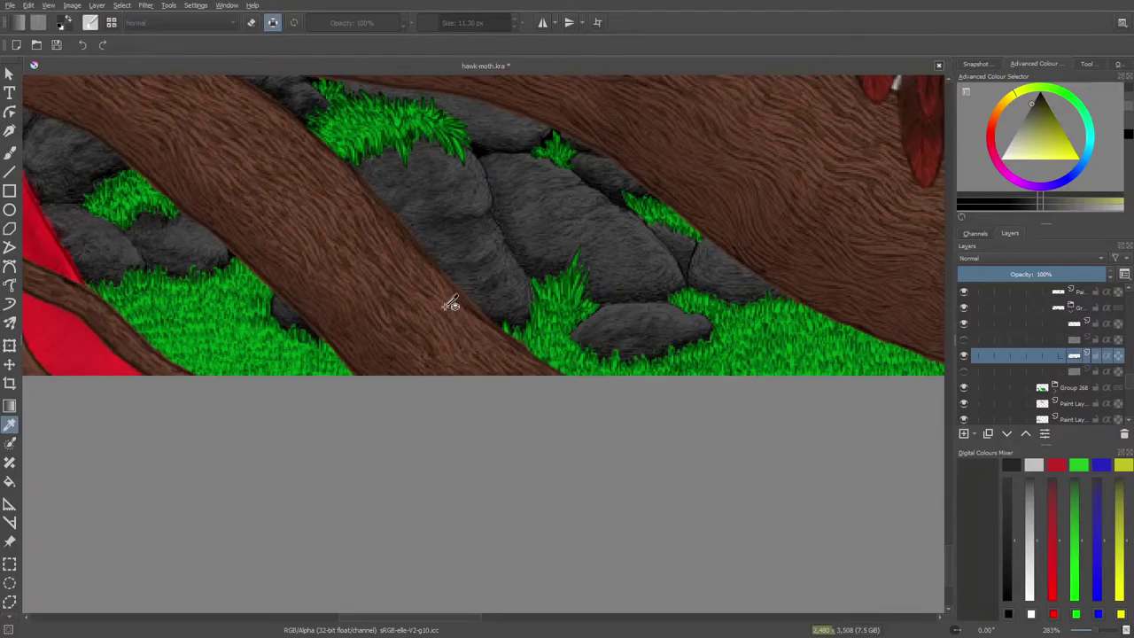
left_click(74, 158)
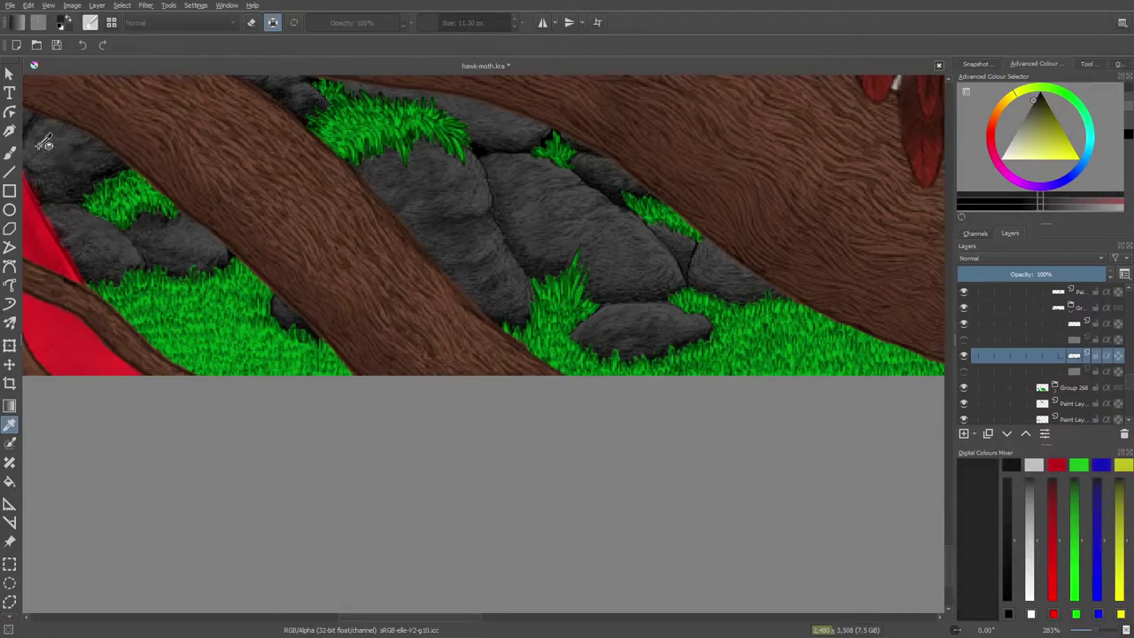
left_click(10, 153)
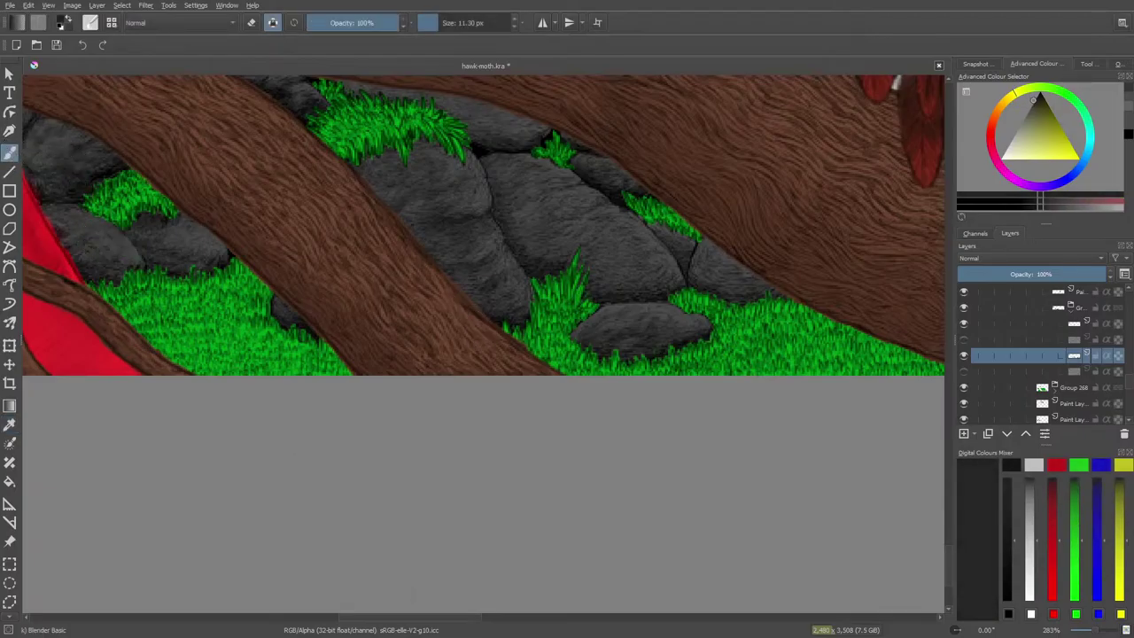
left_click_drag(407, 618, 600, 594)
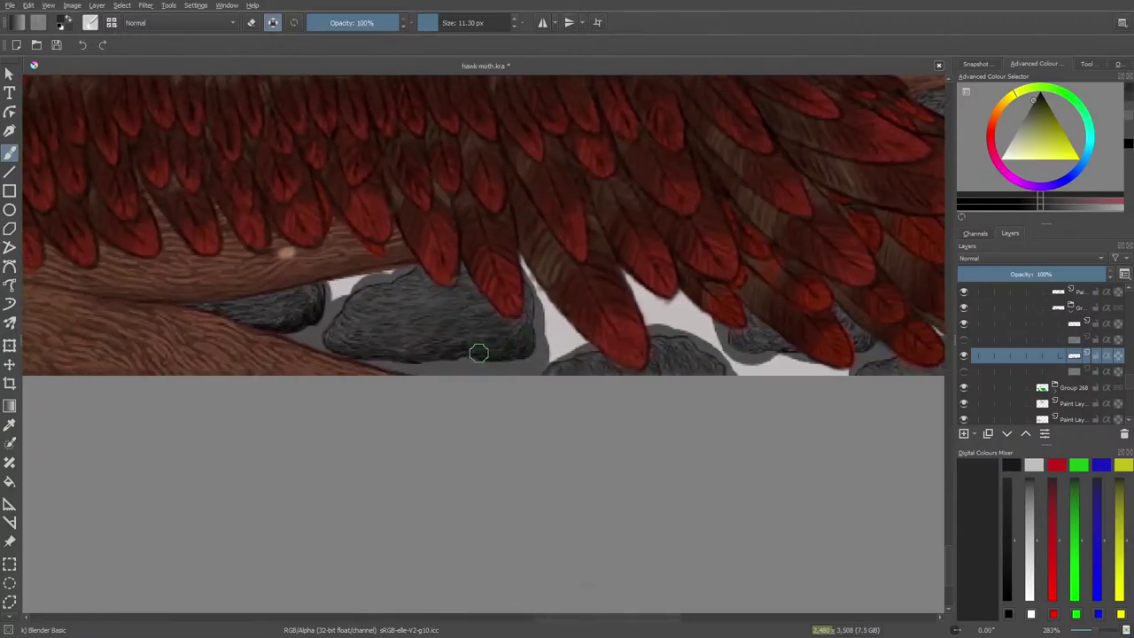
Lighten the sampled grey and set the Blender Basic brush to 4.63 px for blending the large rock below the wing.
right_click(454, 365)
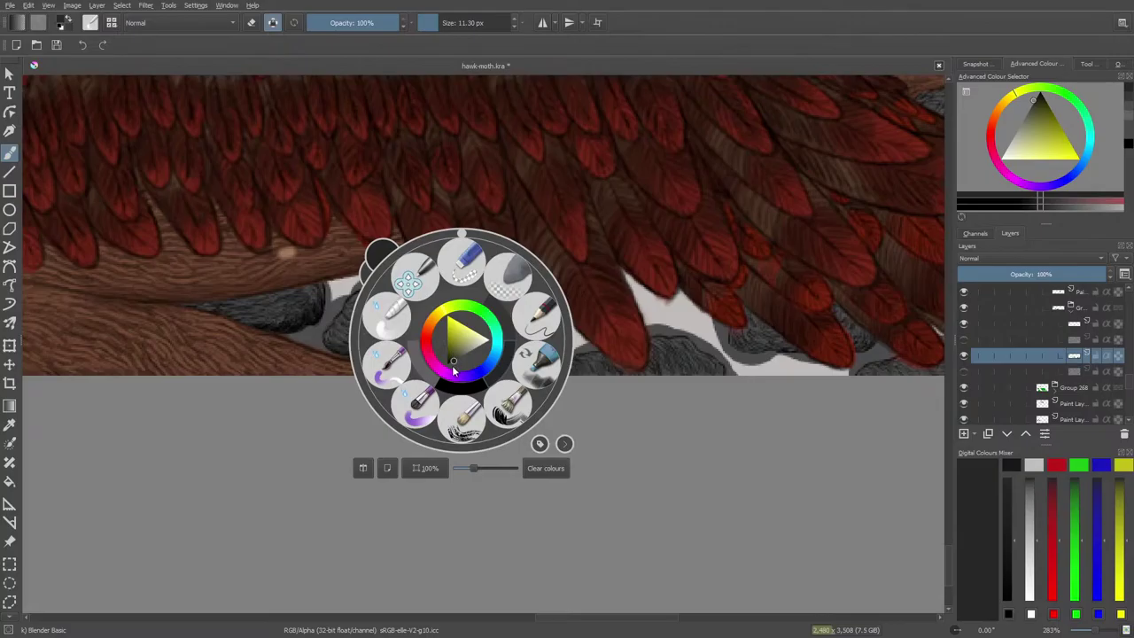
left_click_drag(454, 362, 460, 358)
right_click(469, 342)
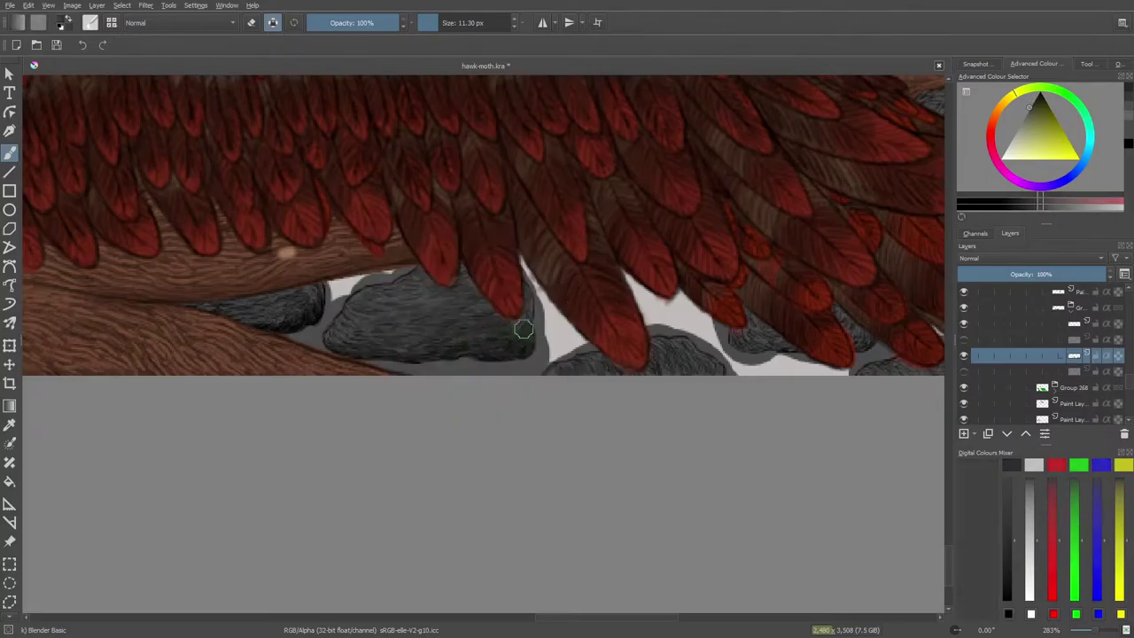
left_click(429, 24)
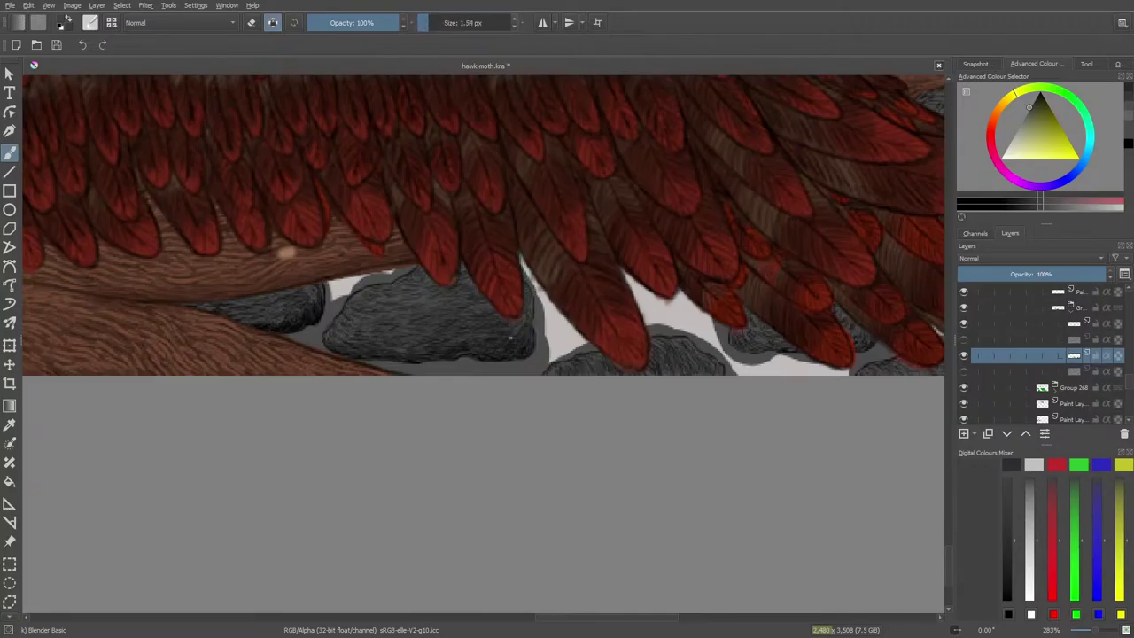
left_click(432, 25)
right_click(429, 334)
left_click(429, 352)
right_click(432, 329)
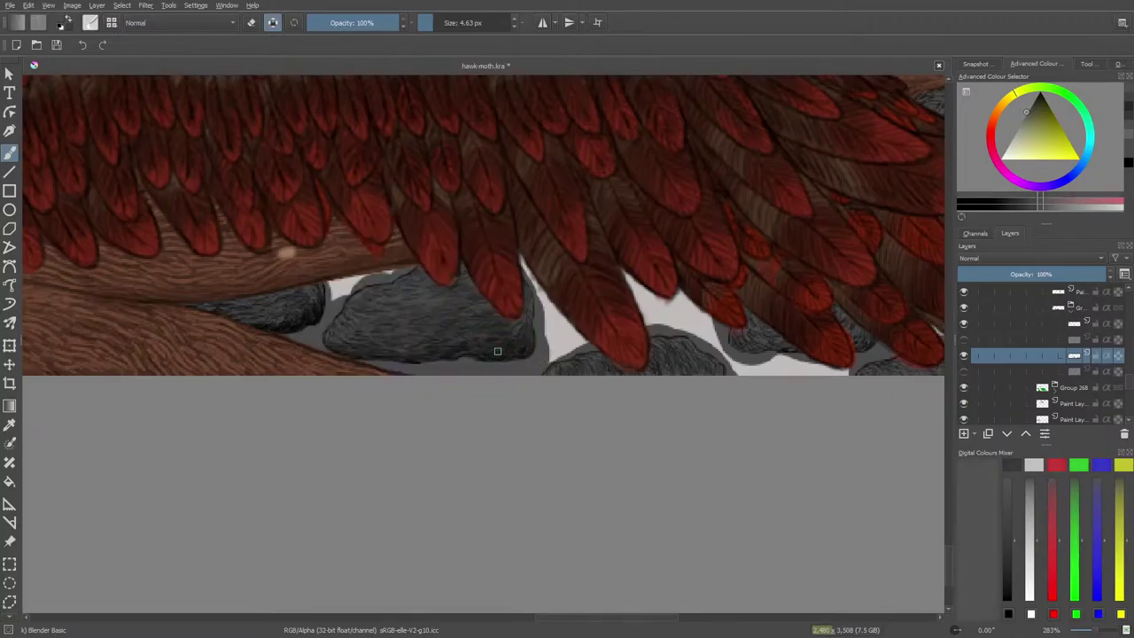
Try progressively lighter greys with the 4.63 px blender brush along the large rock's lower right edge.
right_click(497, 352)
left_click(494, 358)
right_click(496, 346)
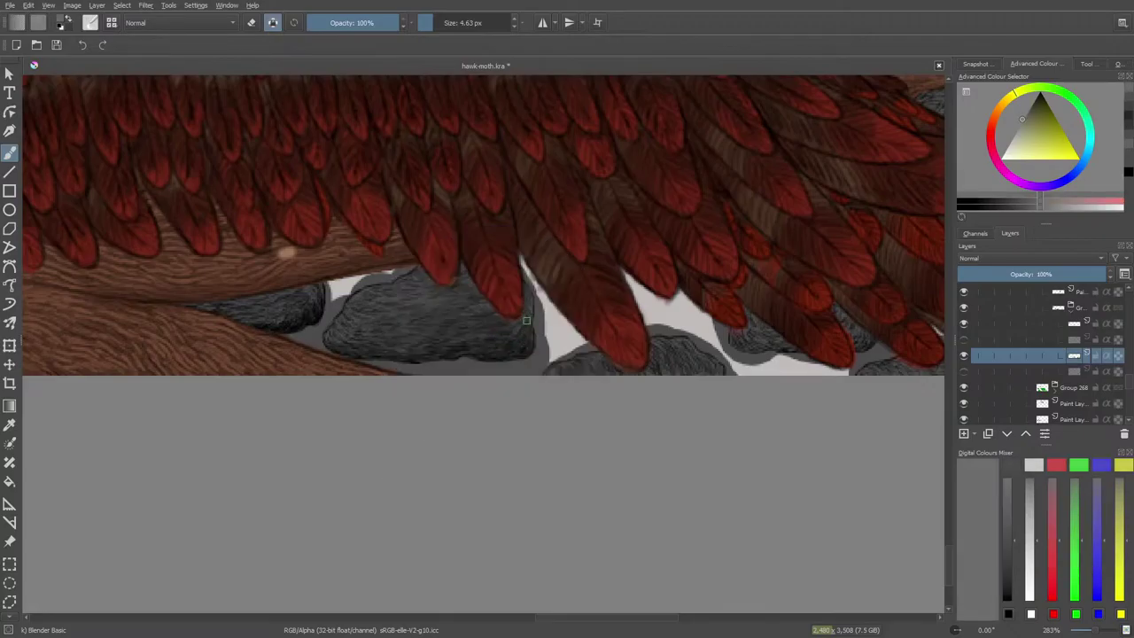
right_click(483, 339)
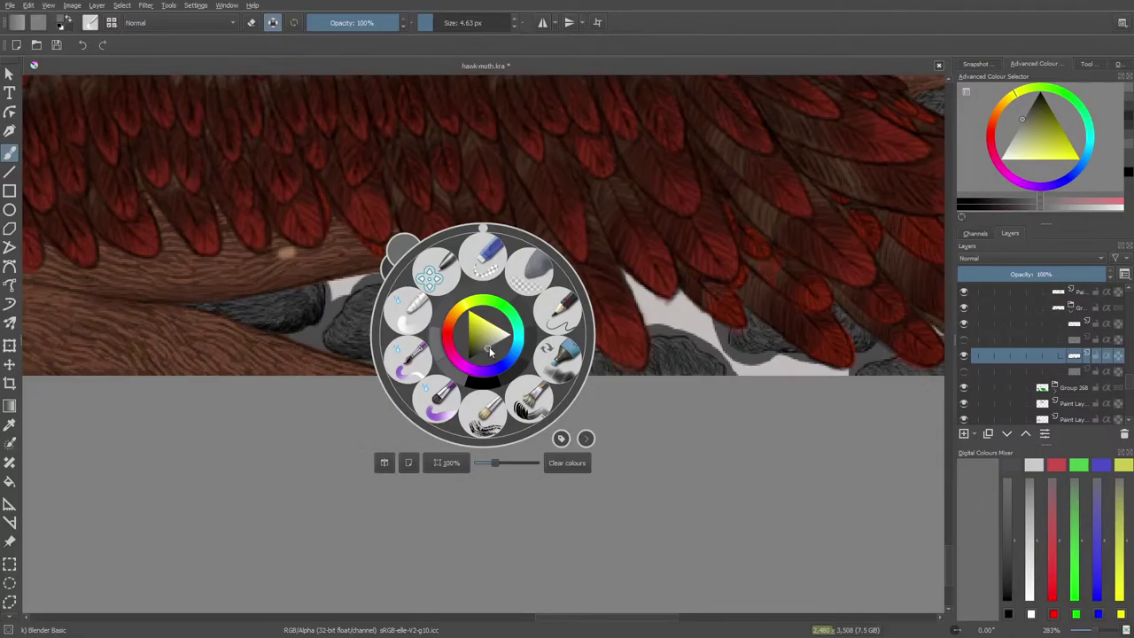
left_click(489, 352)
right_click(494, 337)
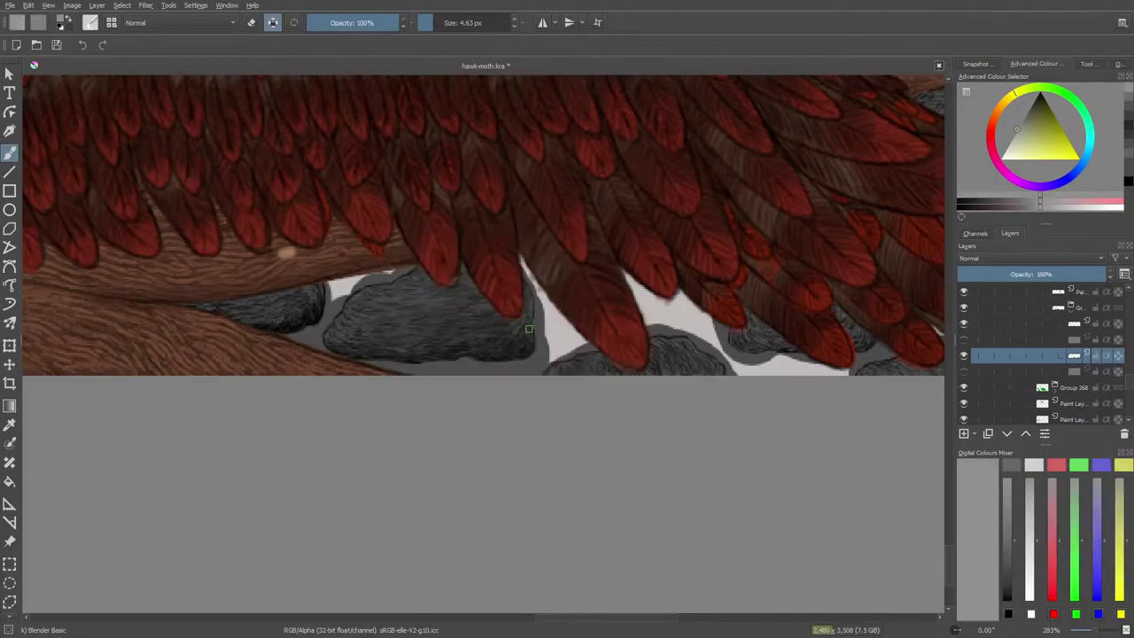
right_click(494, 337)
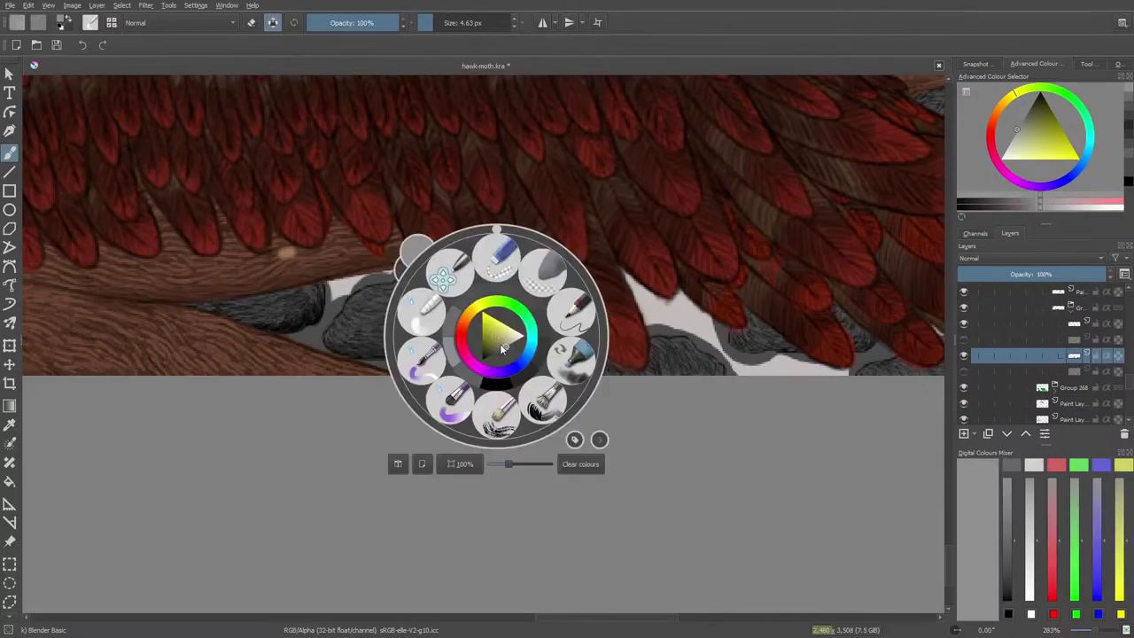
left_click(510, 349)
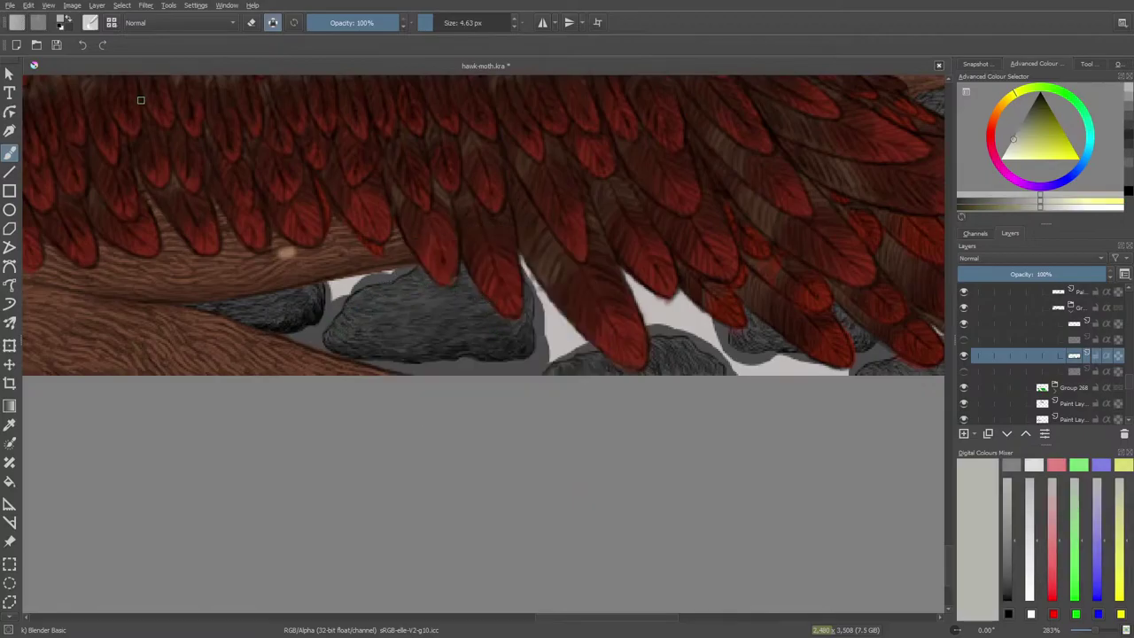
Switch to the Basic-1 preset at 1.30 px and sample a dark grey from the large rock below the wing.
left_click(90, 23)
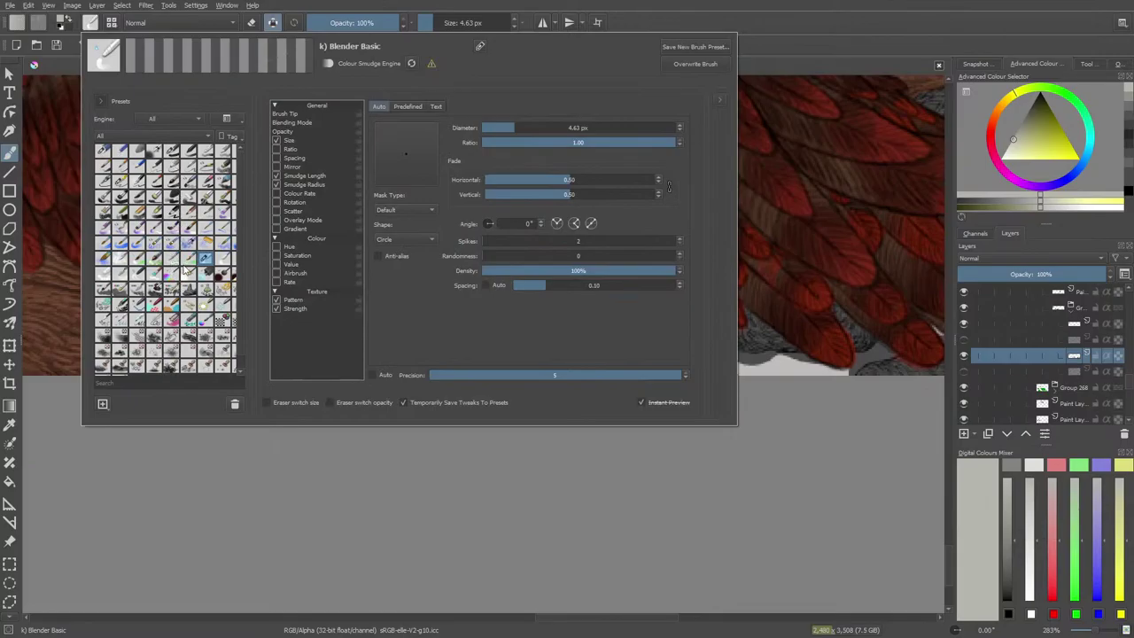
left_click(172, 152)
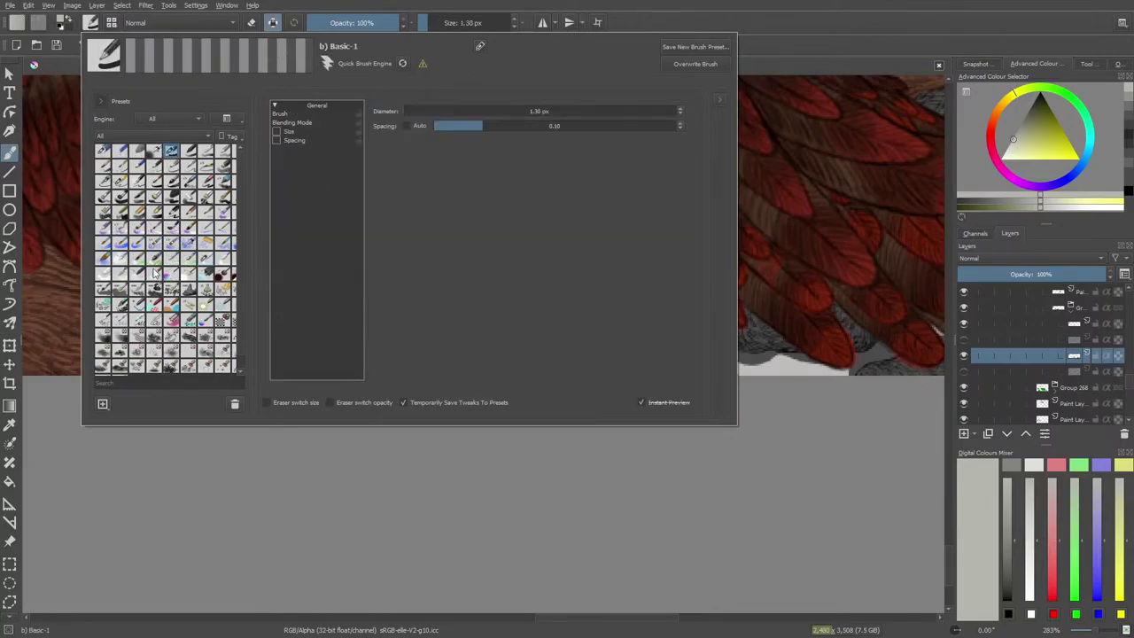
right_click(264, 442)
left_click(348, 288)
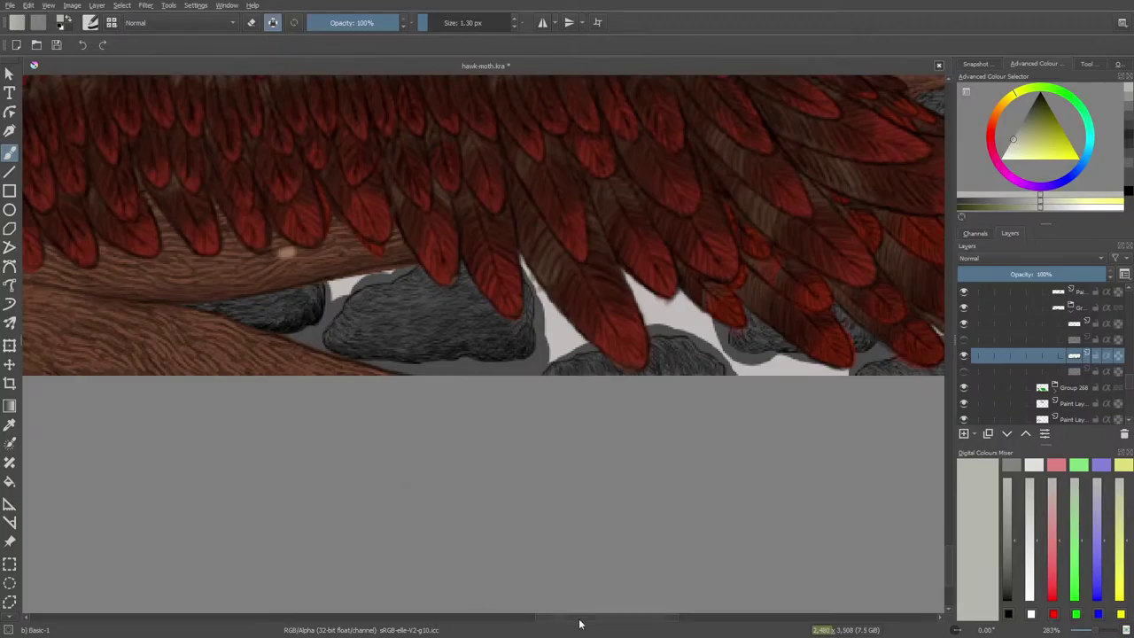
left_click_drag(580, 621, 576, 621)
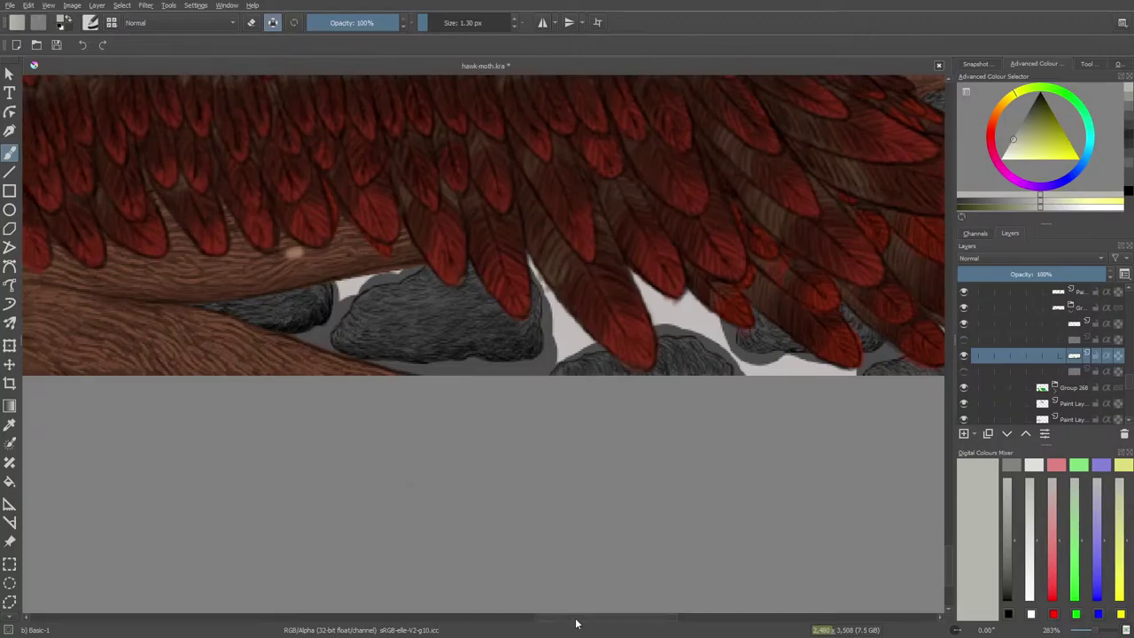
left_click(10, 425)
left_click(455, 362)
key("b")
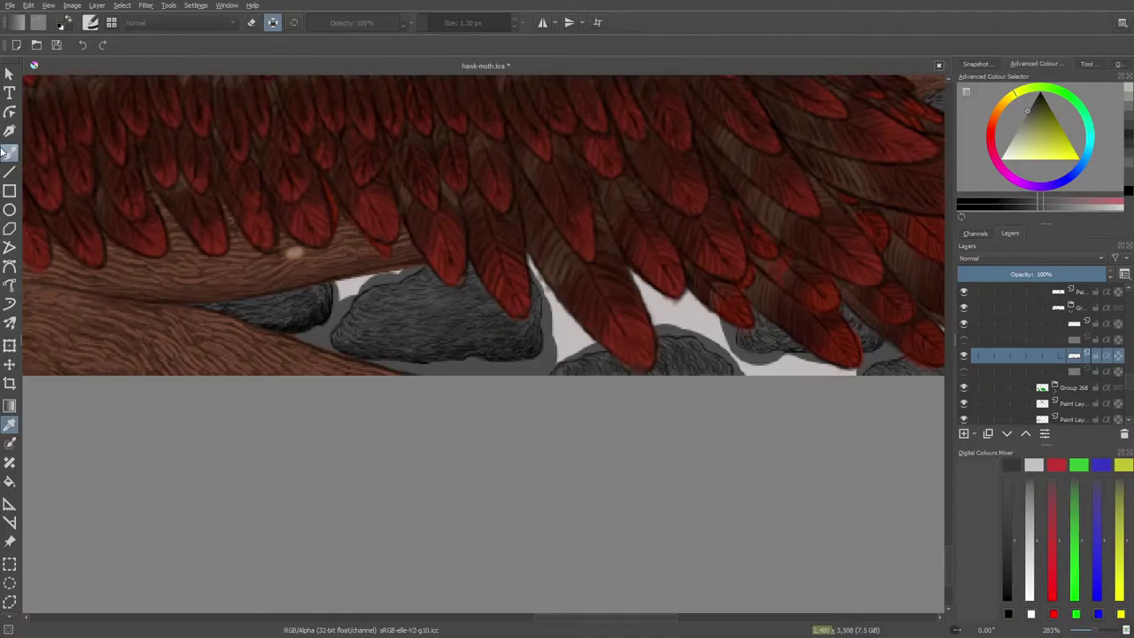
Darken the grey and add fine shading strokes to the large rock and the small rock beside it.
right_click(268, 382)
left_click(267, 402)
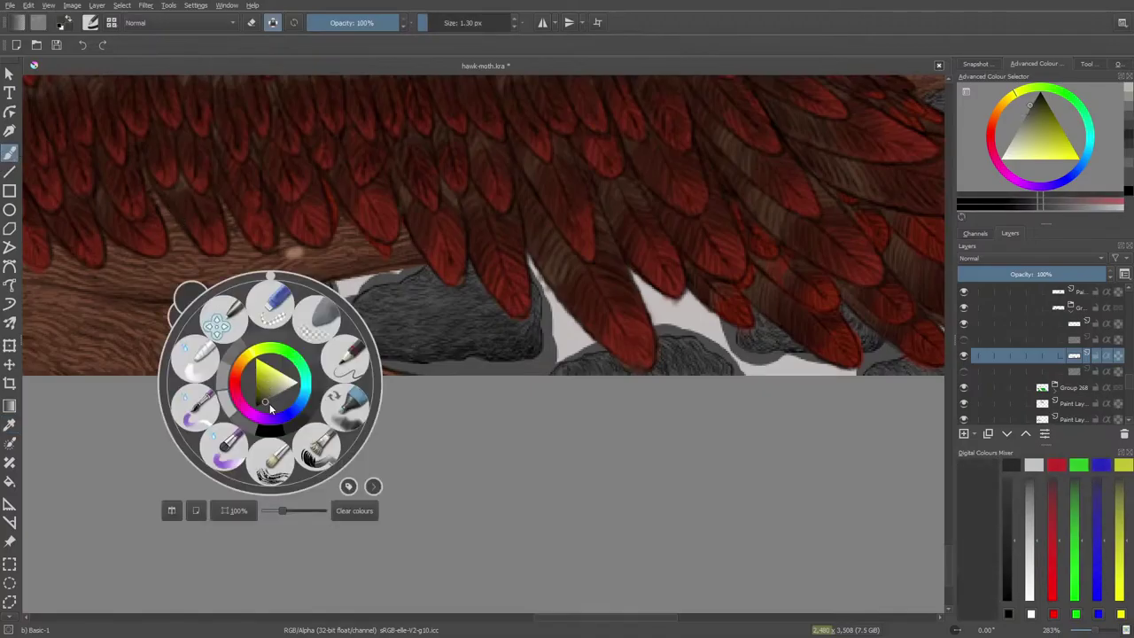
right_click(267, 376)
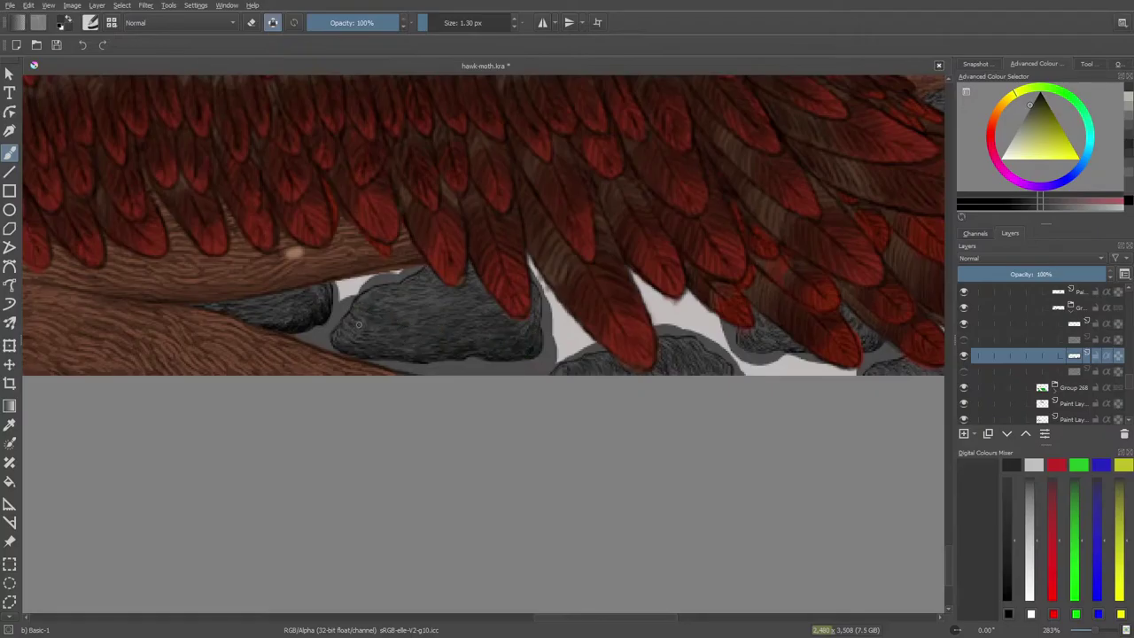
right_click(407, 323)
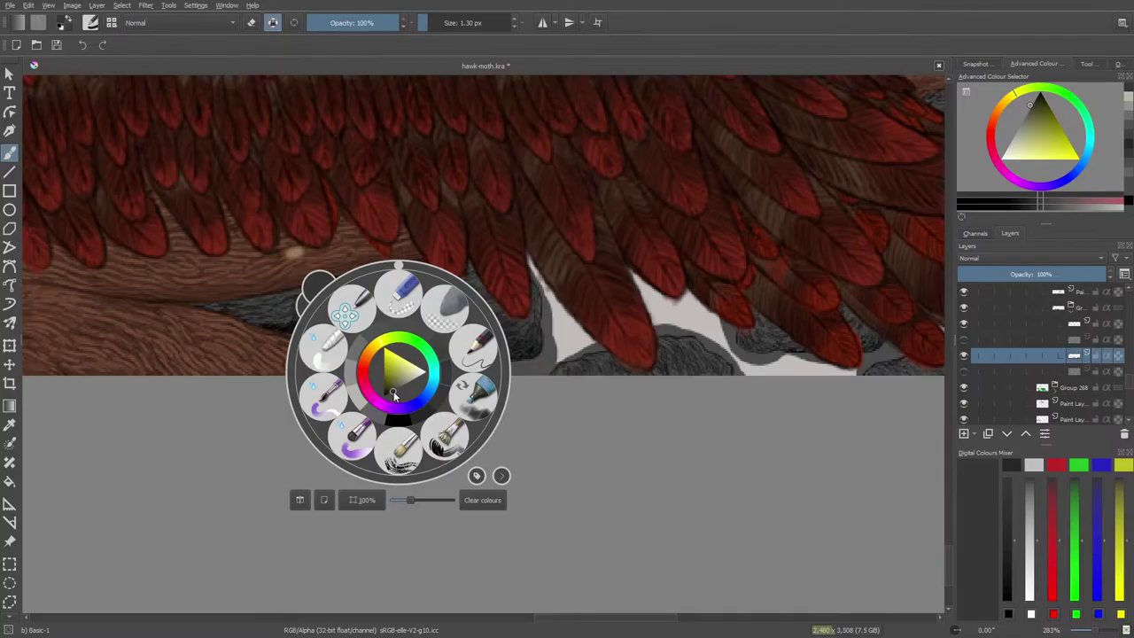
left_click(395, 396)
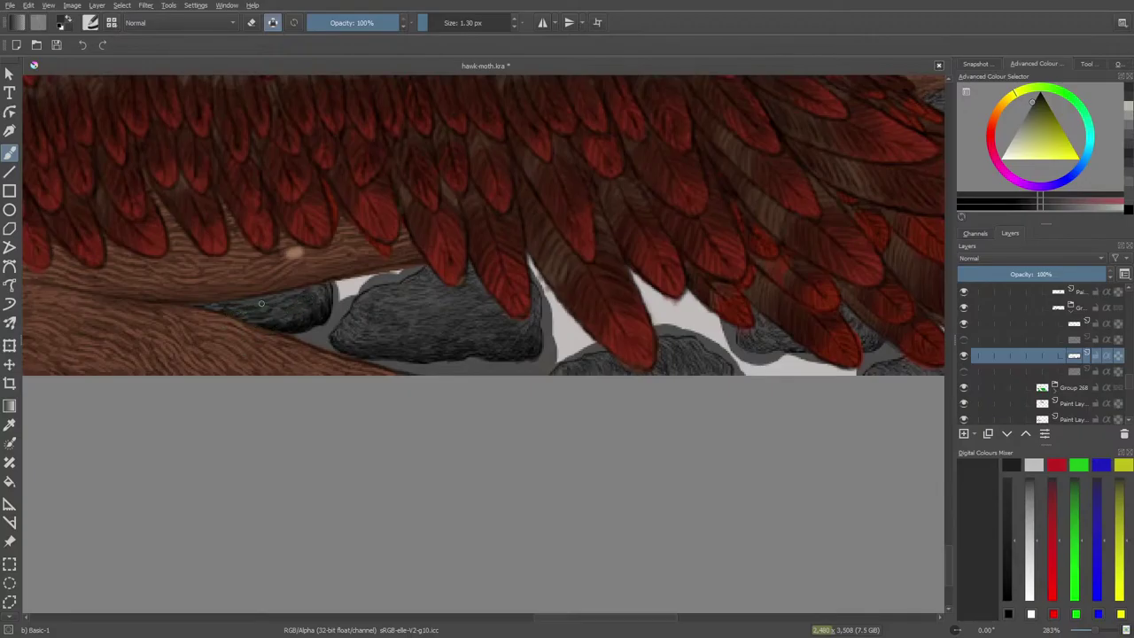
right_click(239, 274)
right_click(189, 321)
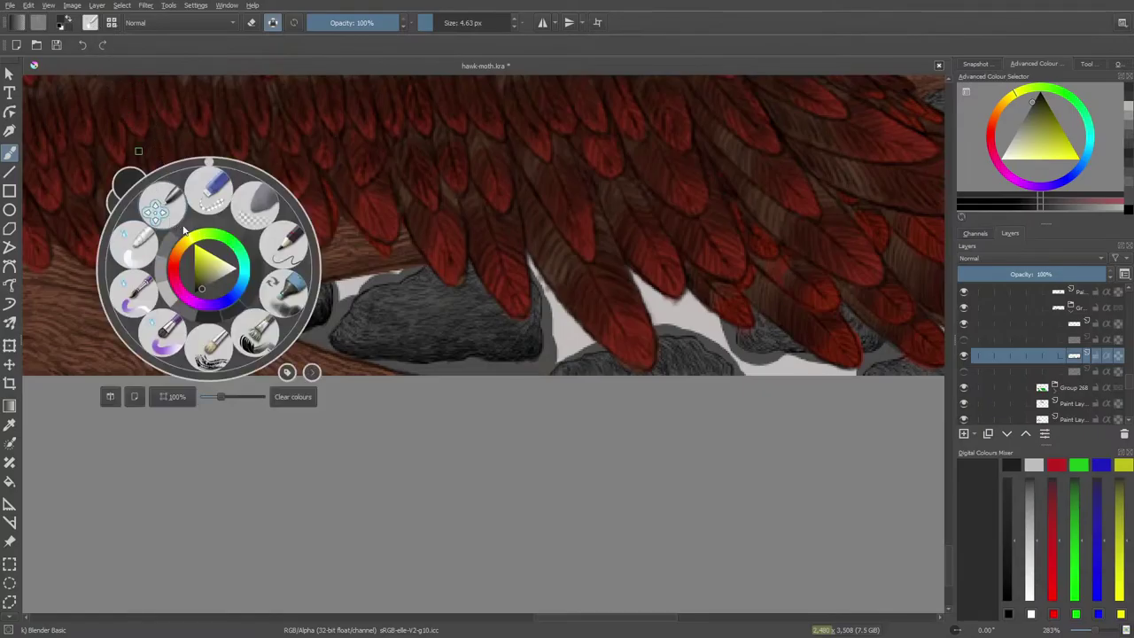
left_click(139, 150)
left_click(89, 24)
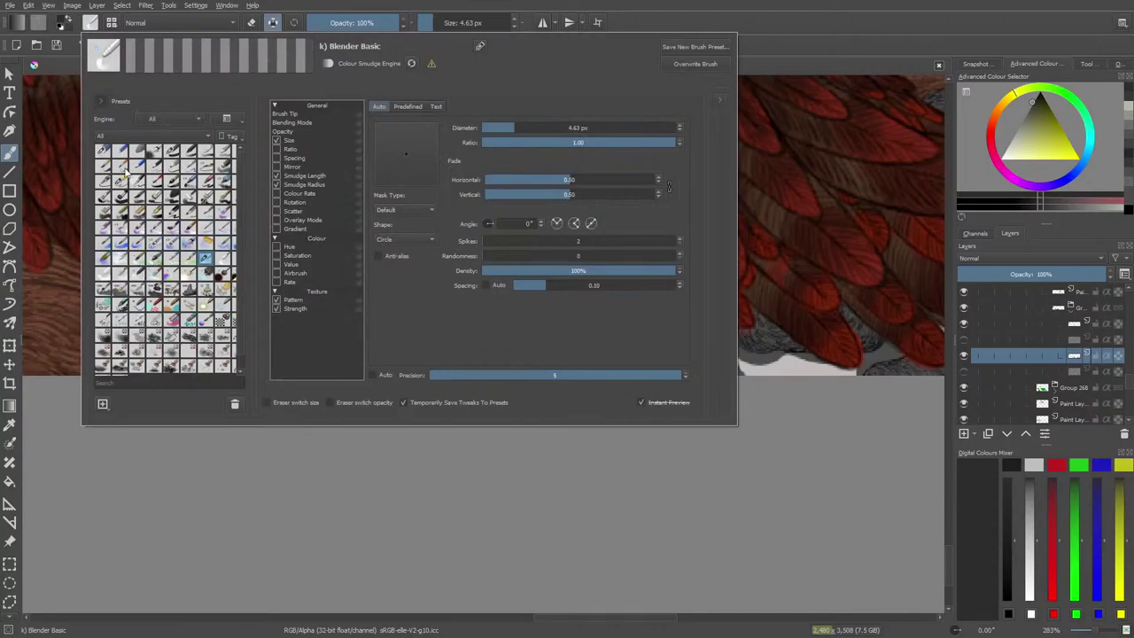
left_click(169, 157)
right_click(64, 106)
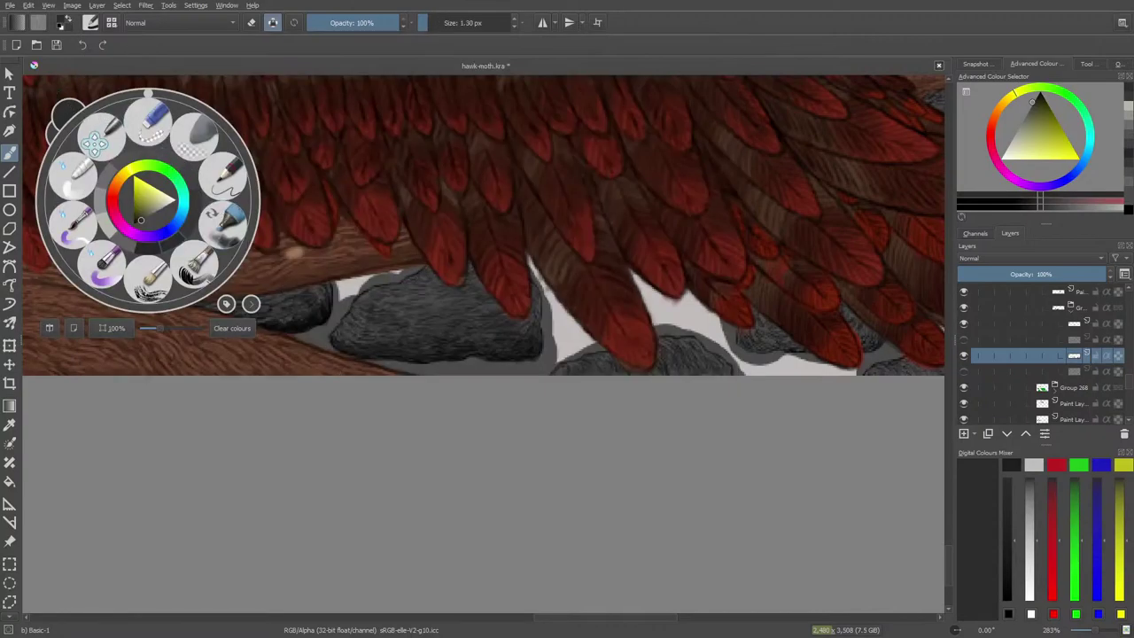
left_click(382, 375)
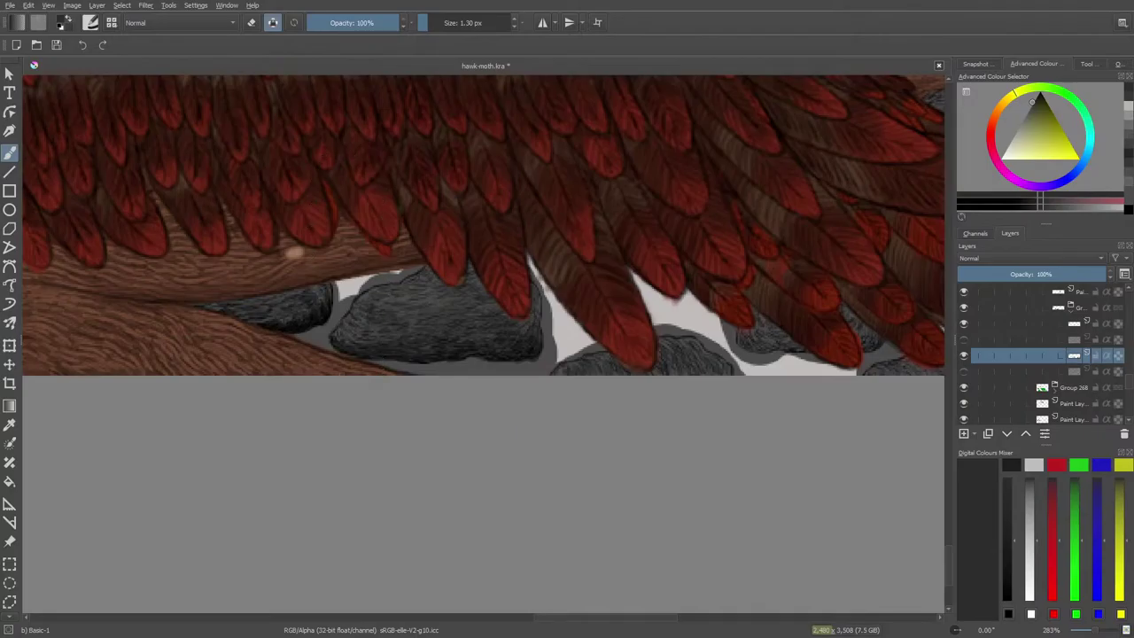
Sample a grey from the large rock, lighten it and add fine 1.30 px highlight strokes on the rock's upper left area.
right_click(401, 328)
key("Escape")
left_click(10, 424)
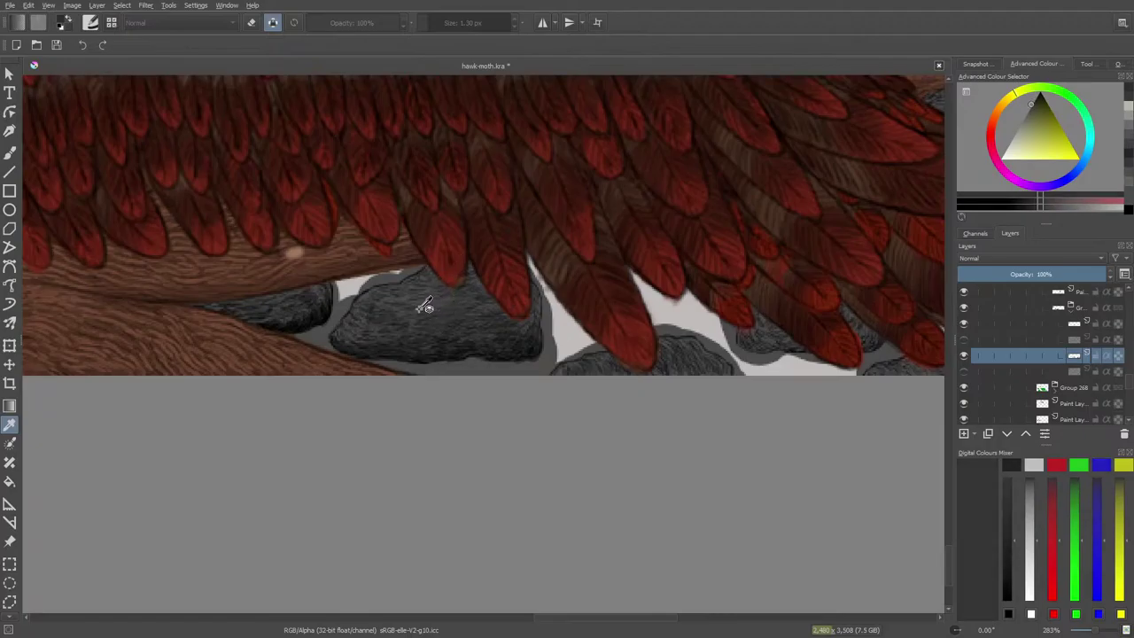
key("b")
right_click(406, 430)
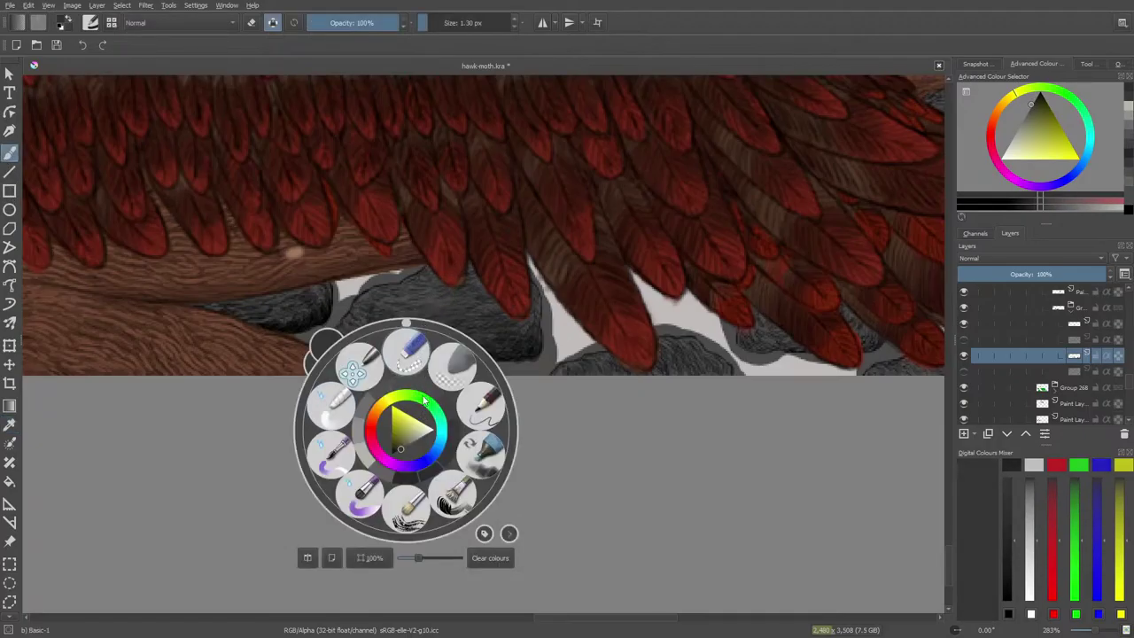
left_click_drag(400, 451, 410, 443)
left_click(408, 282)
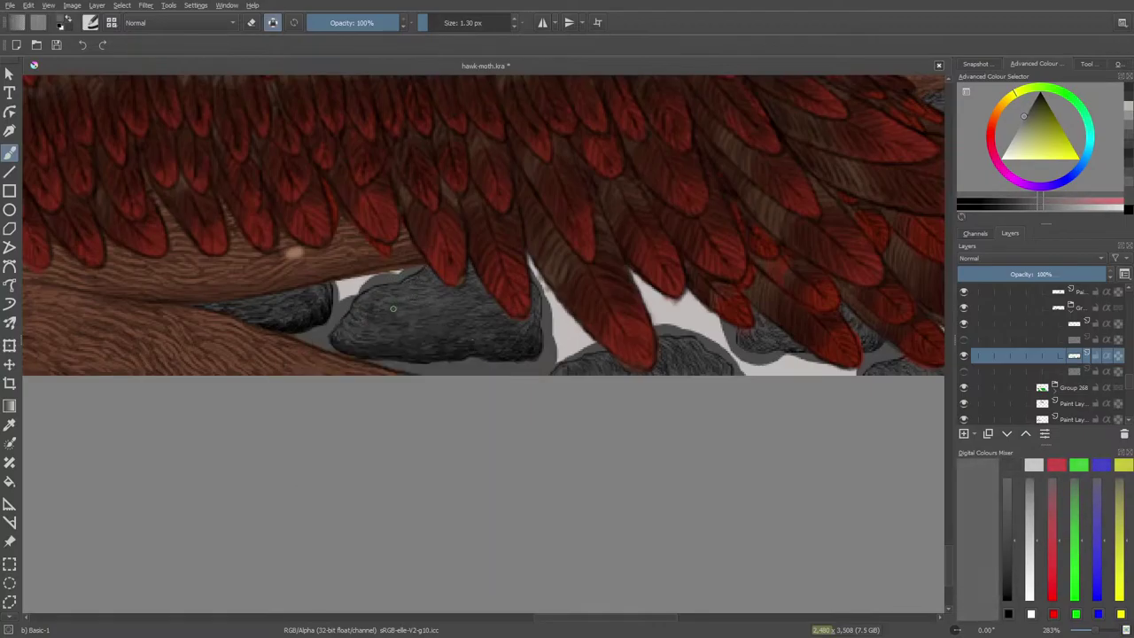
left_click_drag(401, 302, 377, 302)
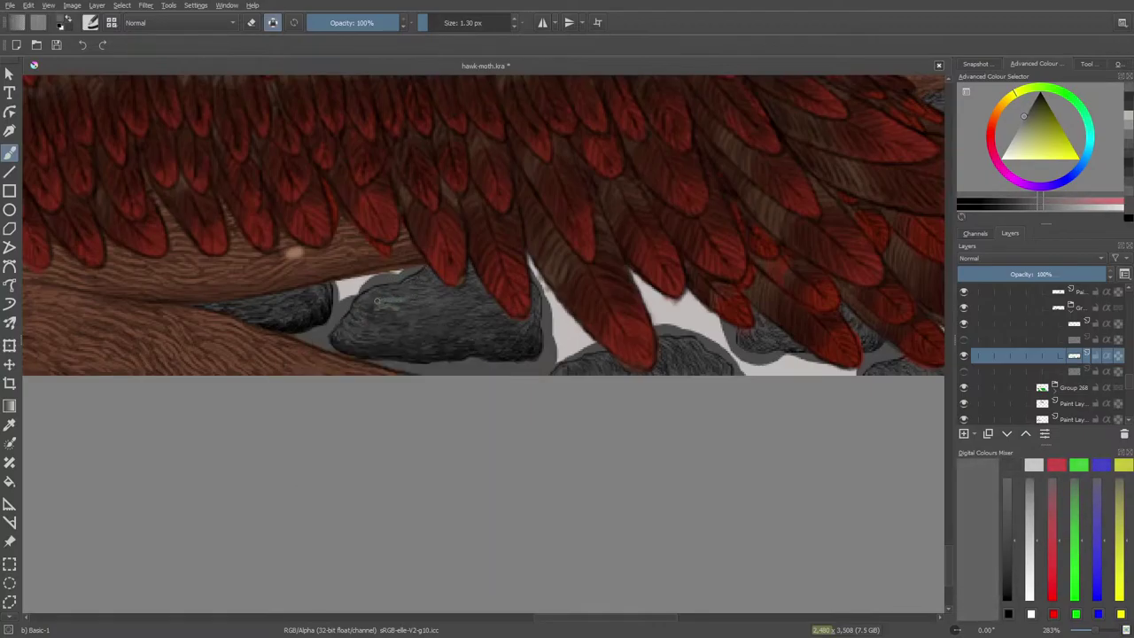
Darken the highlight grey slightly and work more fine strokes into the upper left of the large rock.
right_click(379, 294)
left_click(385, 295)
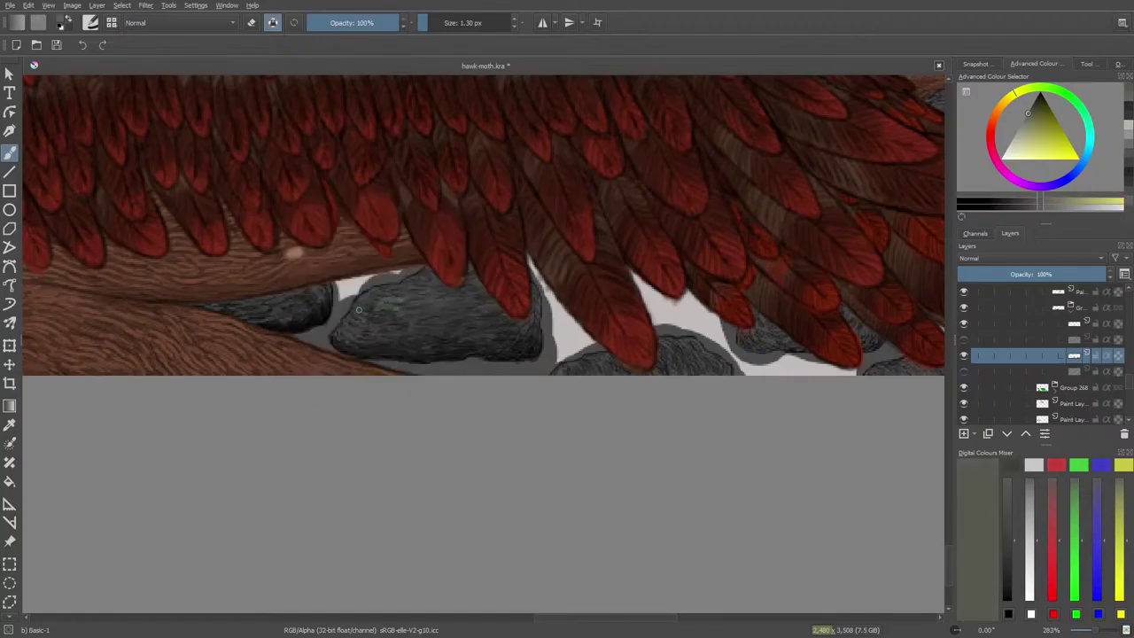
right_click(425, 280)
left_click(424, 297)
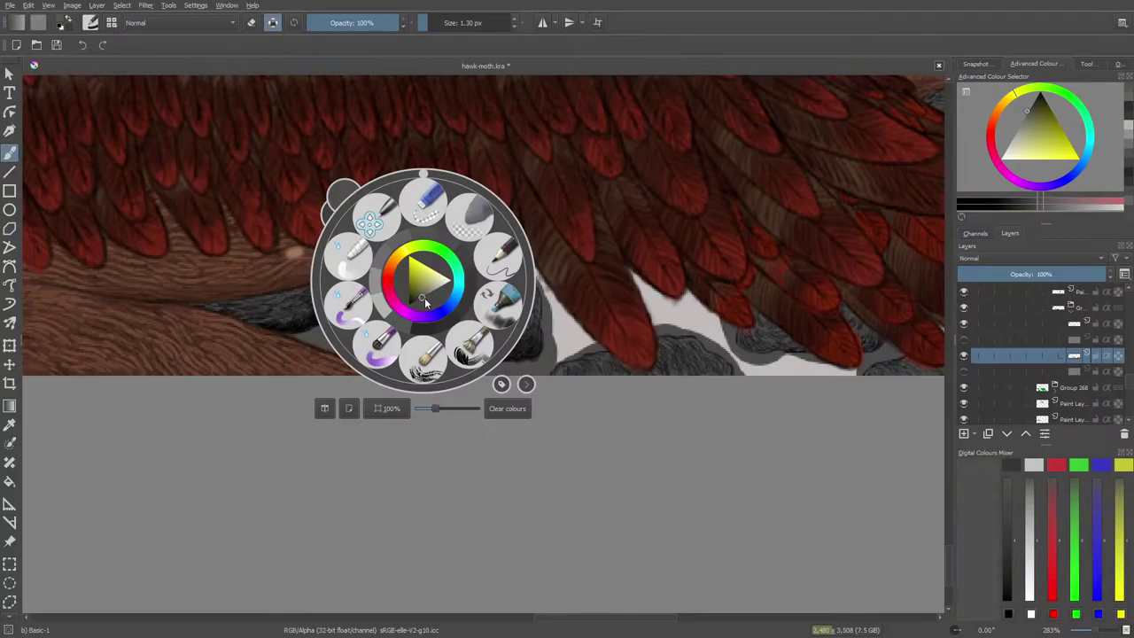
right_click(423, 298)
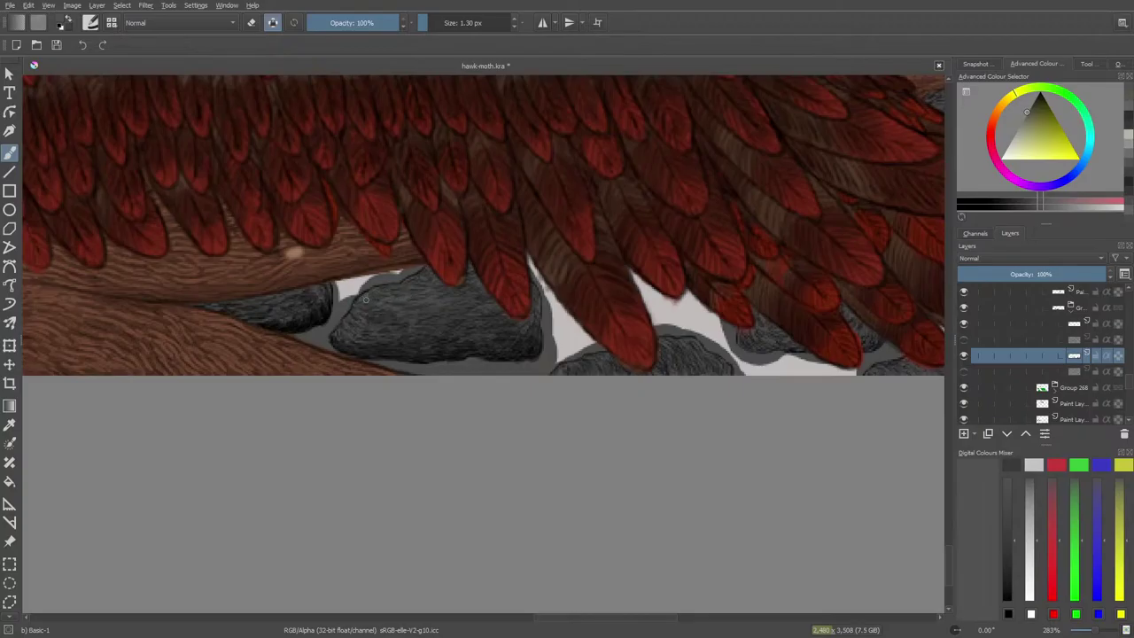
Lighten the highlight grey gradually and add fine 1.30 px strokes along the upper left of the large rock.
right_click(355, 312)
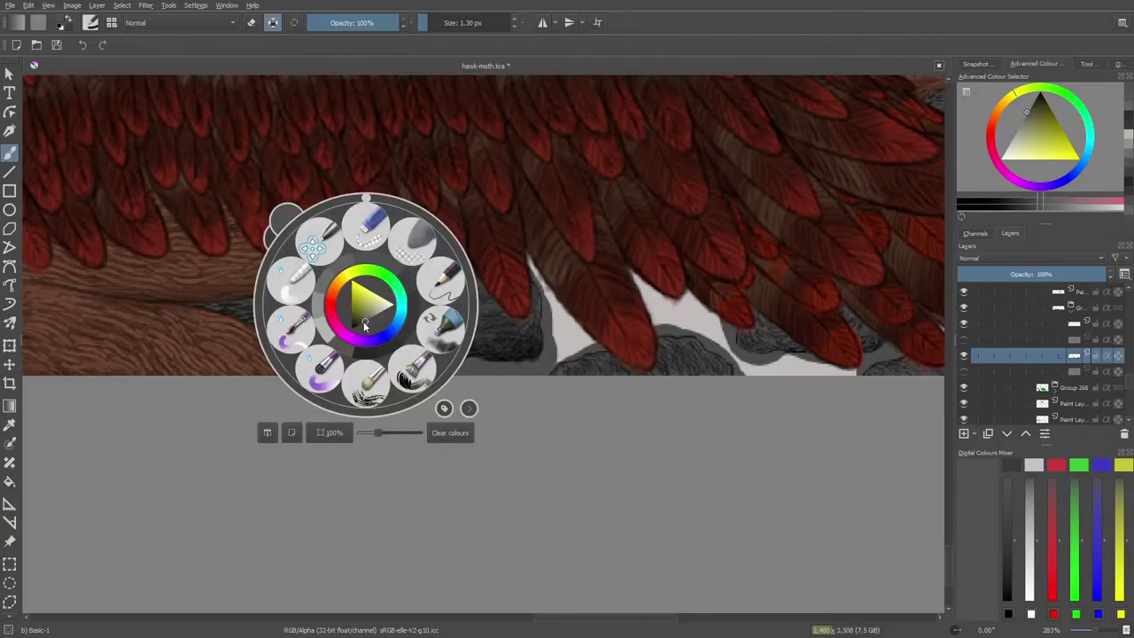
left_click(365, 326)
left_click(369, 326)
right_click(375, 314)
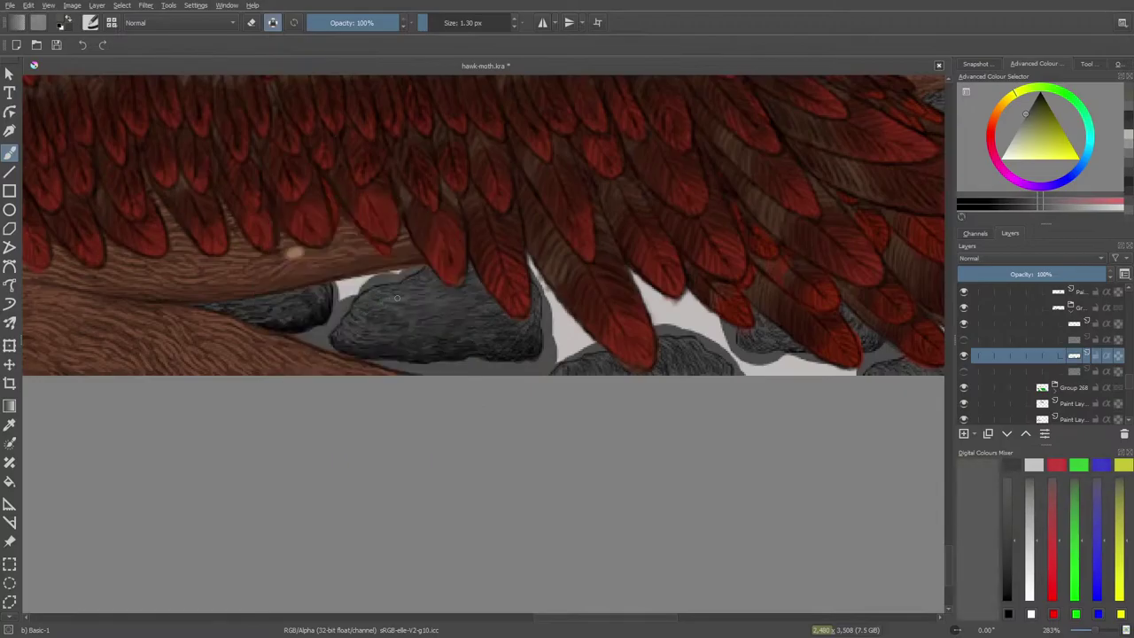
right_click(382, 305)
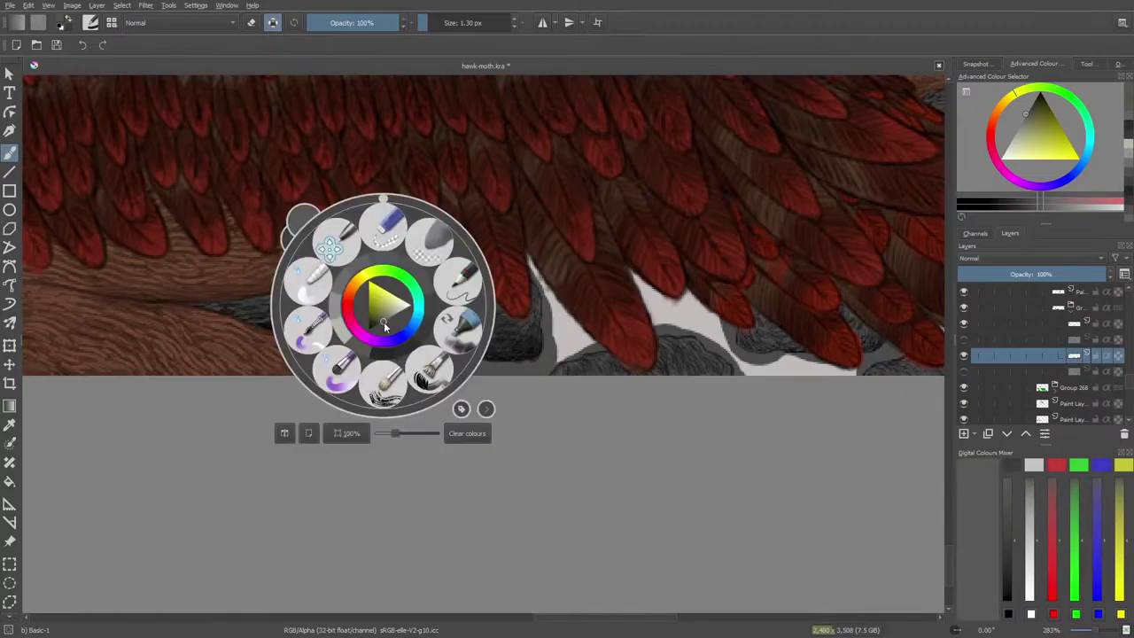
mouse_move(382, 322)
left_mouse_down()
mouse_move(389, 300)
mouse_move(358, 309)
left_mouse_up()
right_click(382, 326)
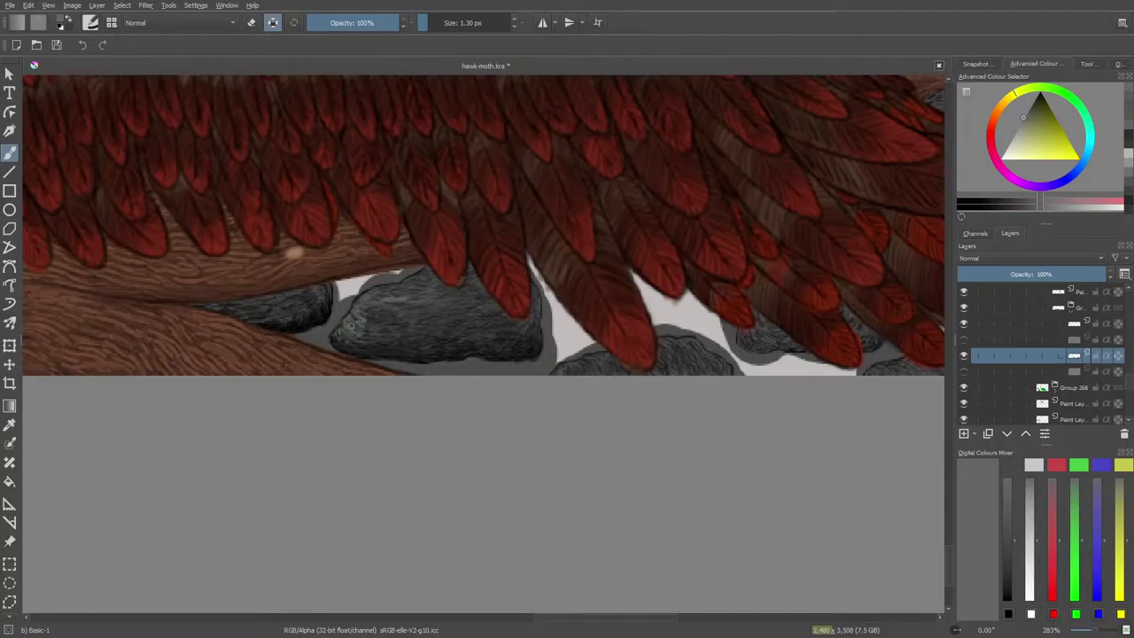
Vary the grey between slightly darker and lighter tones while adding fine highlight strokes near the large rock's left edge.
right_click(337, 332)
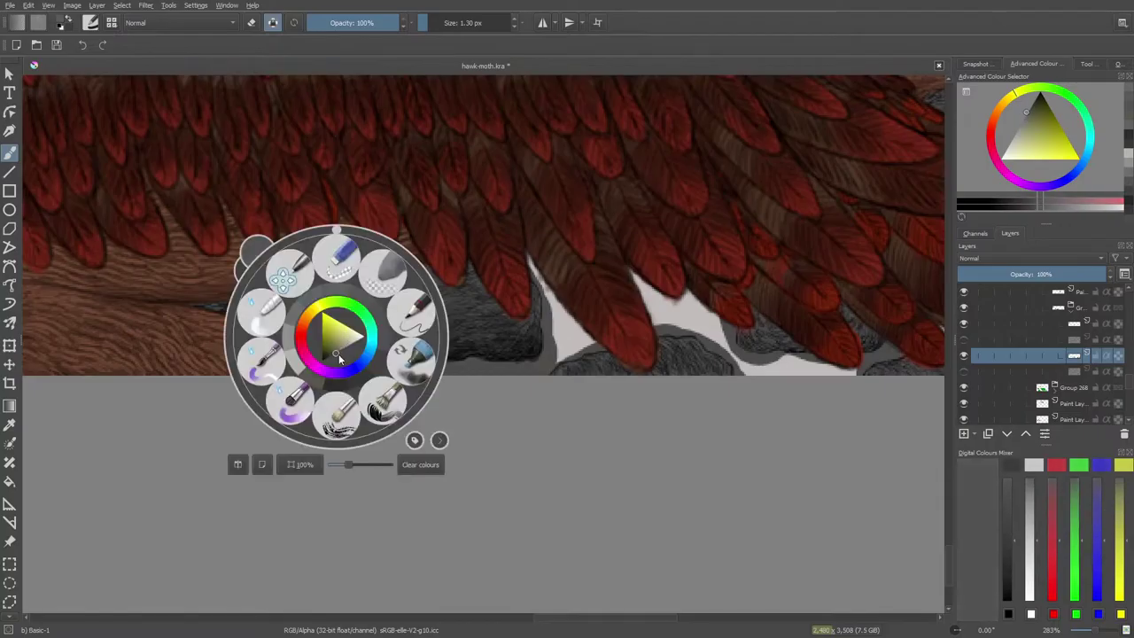
right_click(359, 315)
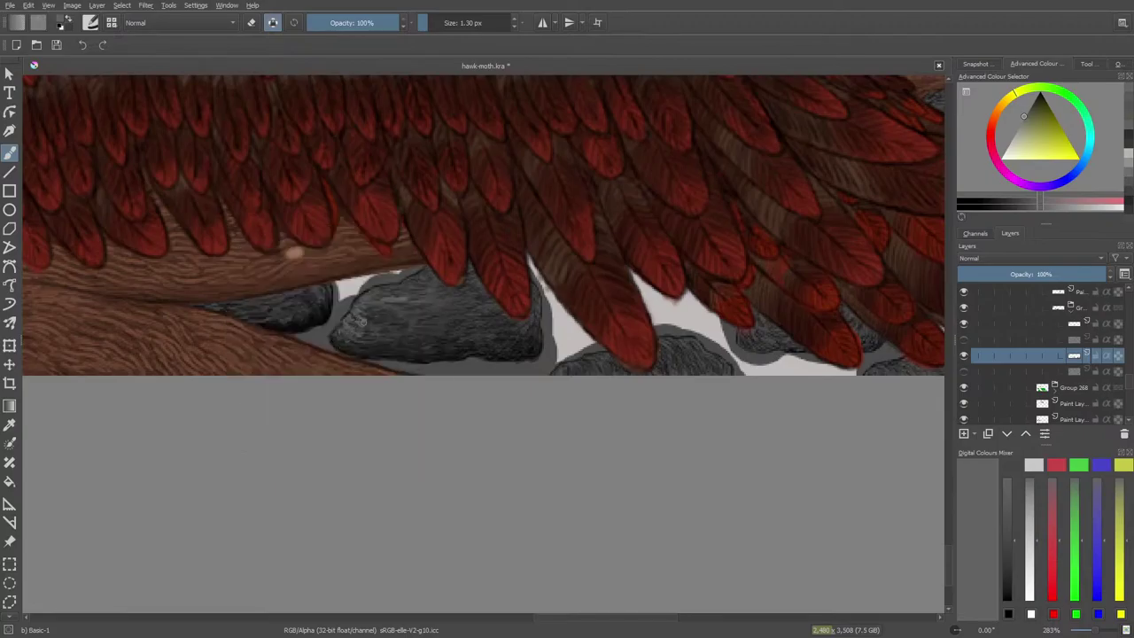
right_click(354, 320)
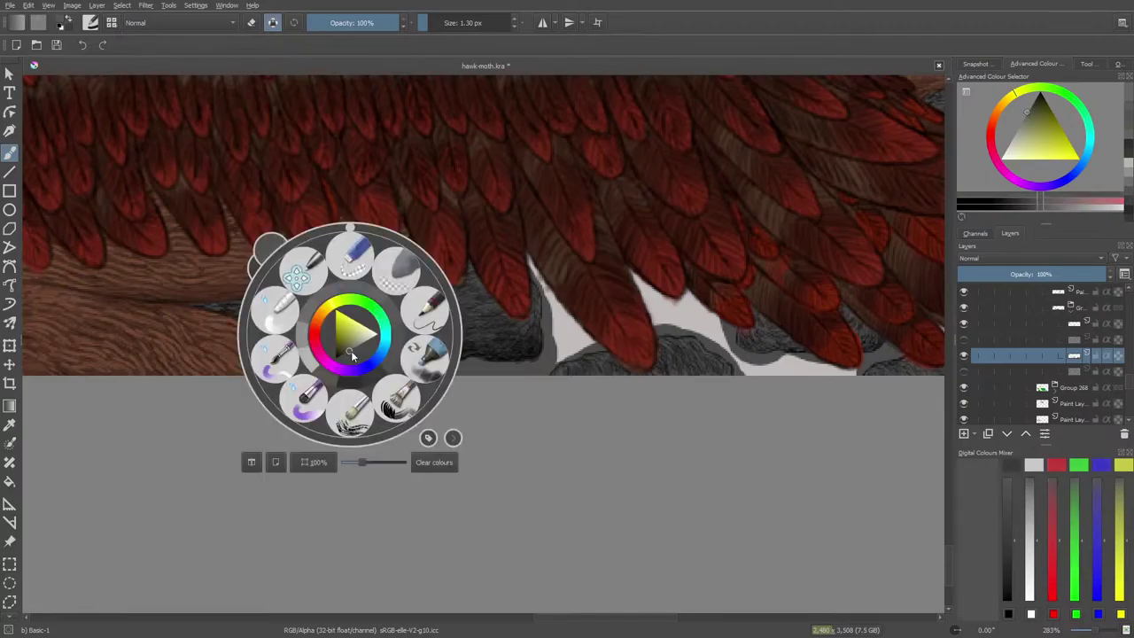
right_click(359, 317)
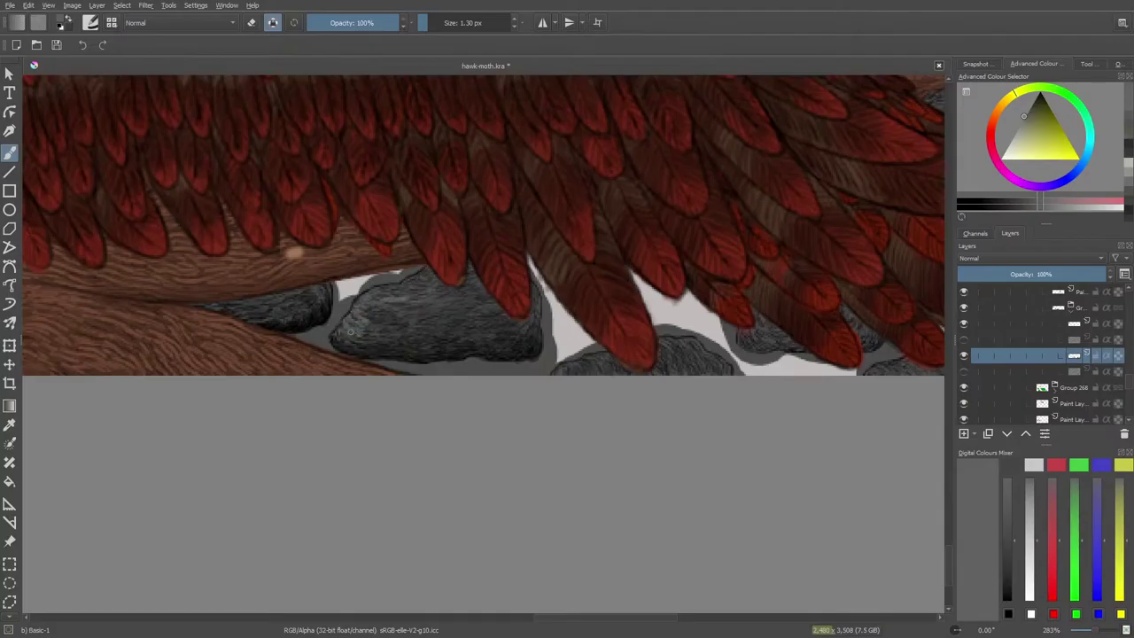
right_click(343, 324)
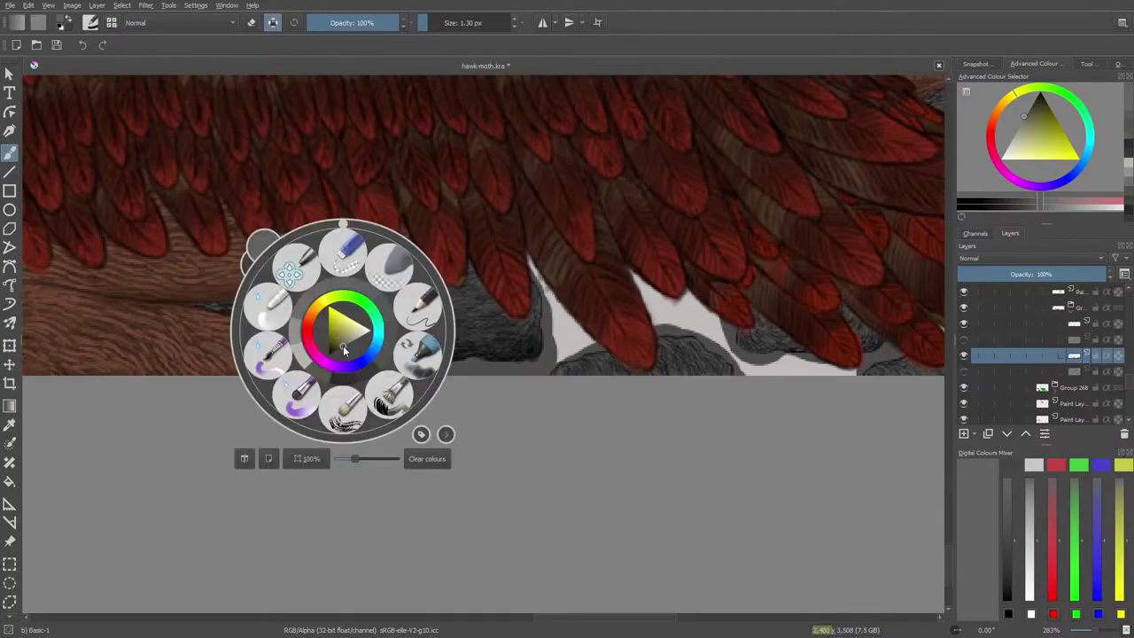
left_click(346, 349)
right_click(353, 328)
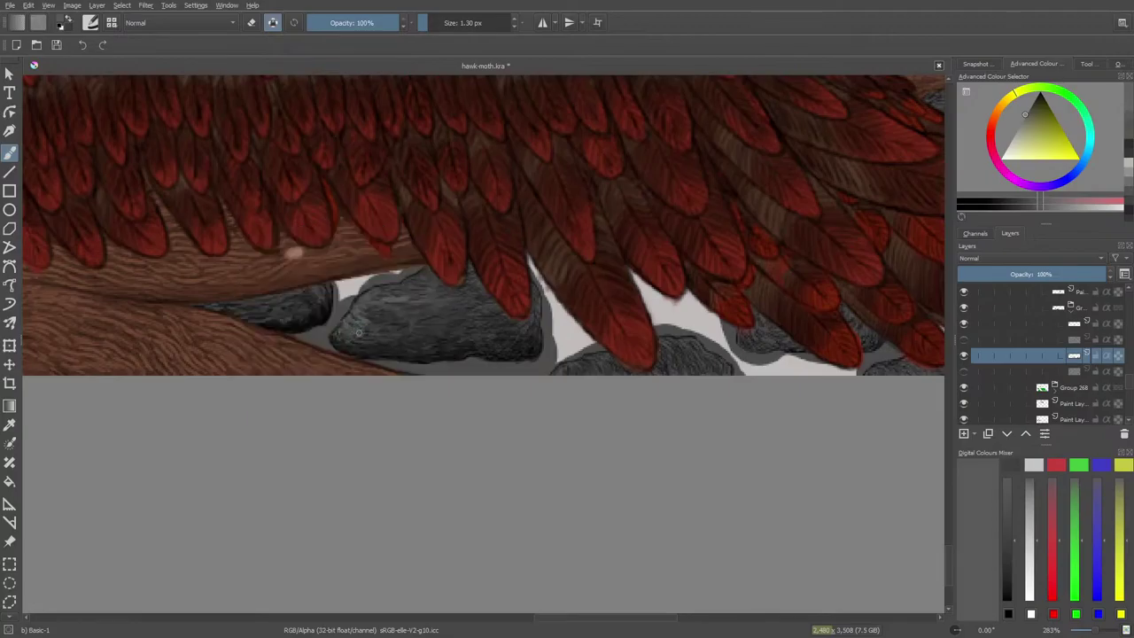
Darken the grey, spread fine strokes across the large rock and soften them with Blender Basic at 4.63 px.
right_click(358, 335)
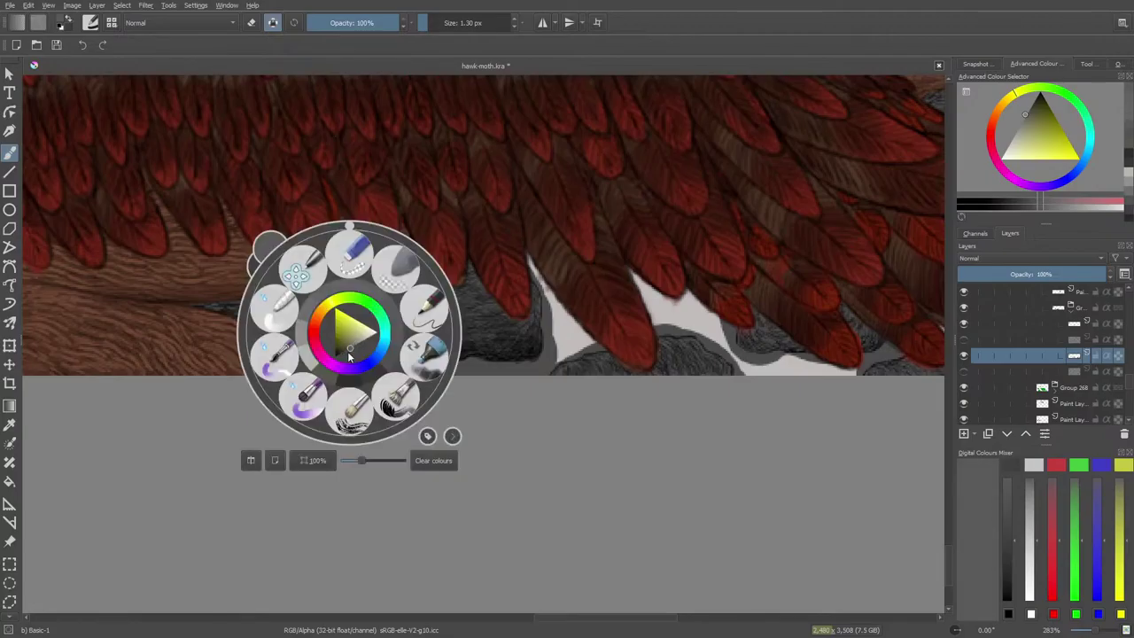
left_click(351, 354)
right_click(348, 331)
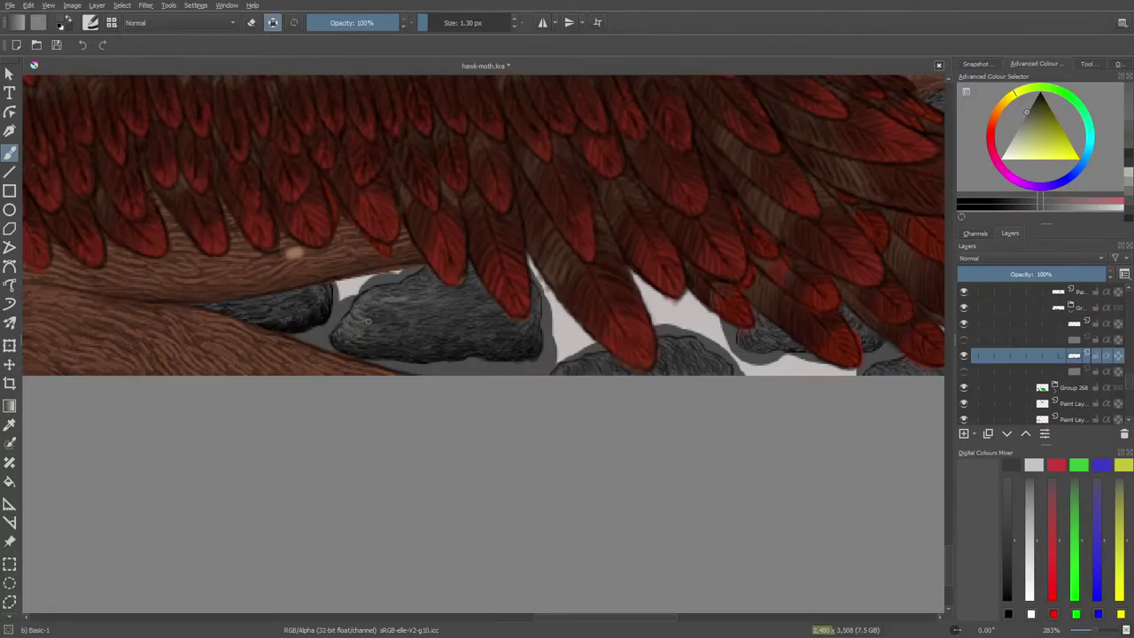
right_click(344, 331)
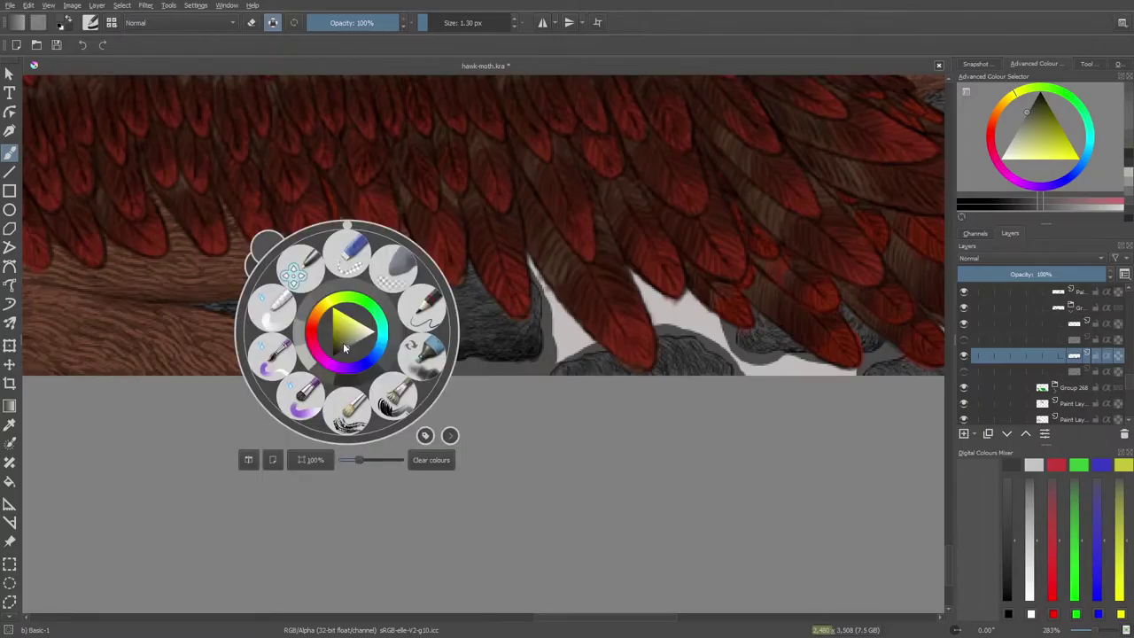
right_click(348, 332)
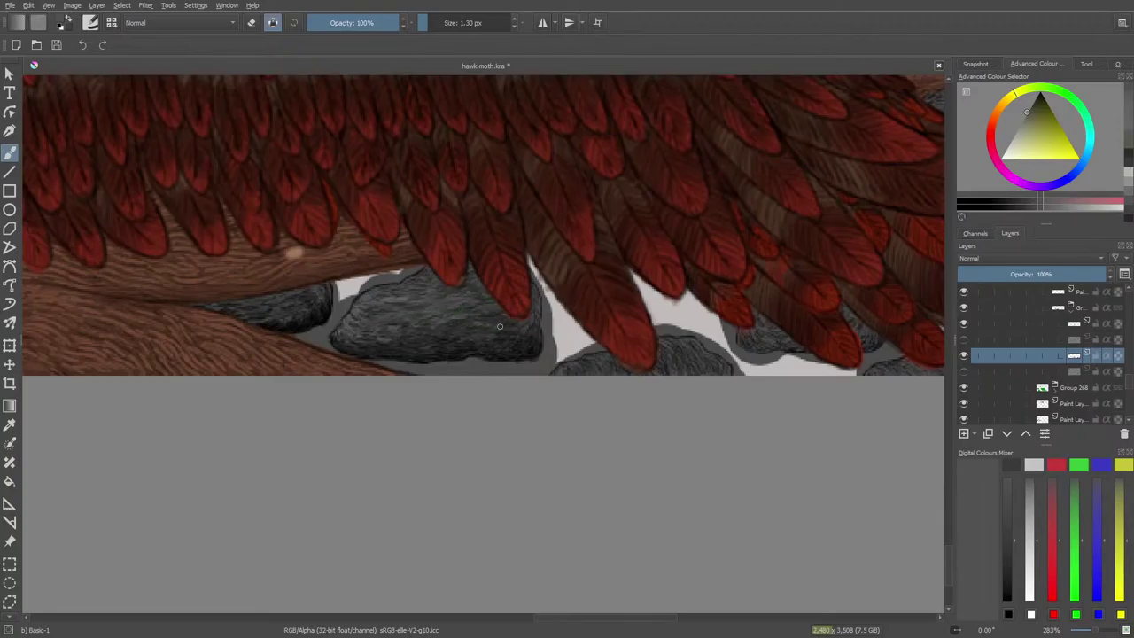
right_click(419, 318)
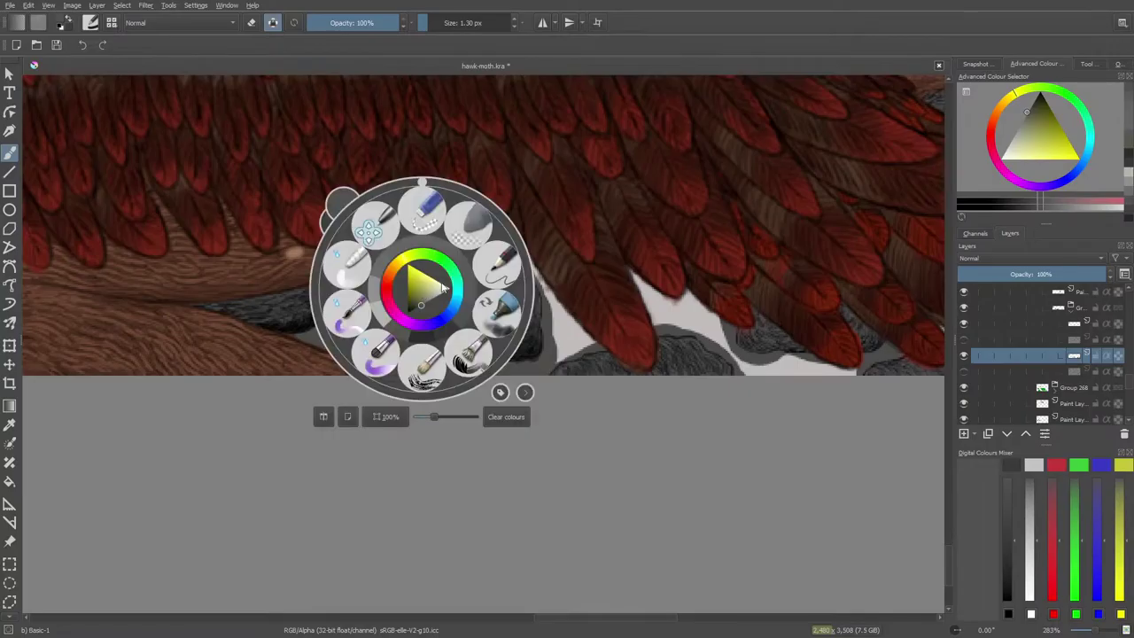
left_click(346, 259)
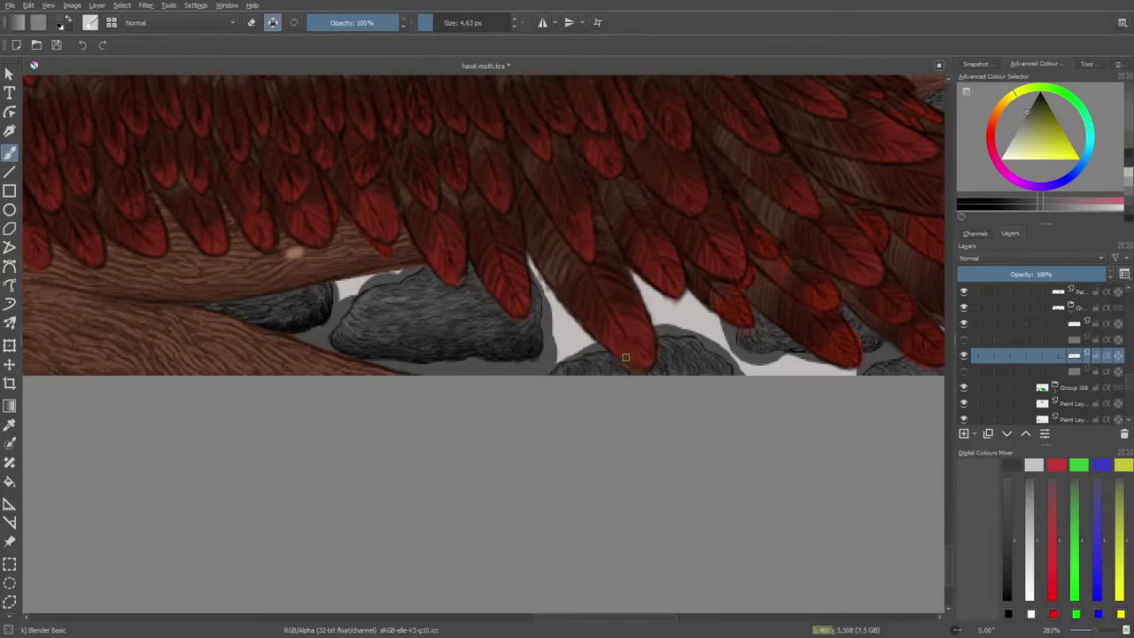
Select the rocks' line-art layer and set up Ink-3 Gpen in black at 3.65 px with alpha preservation off.
left_click_drag(539, 618, 582, 625)
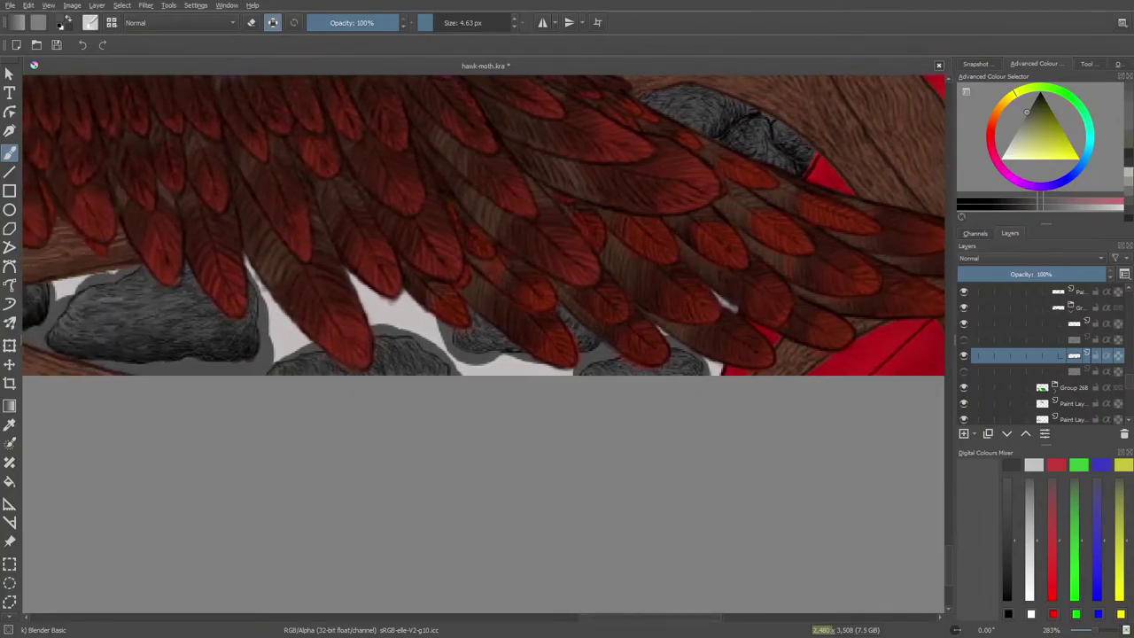
left_click(1066, 328)
left_click(89, 22)
left_click(105, 206)
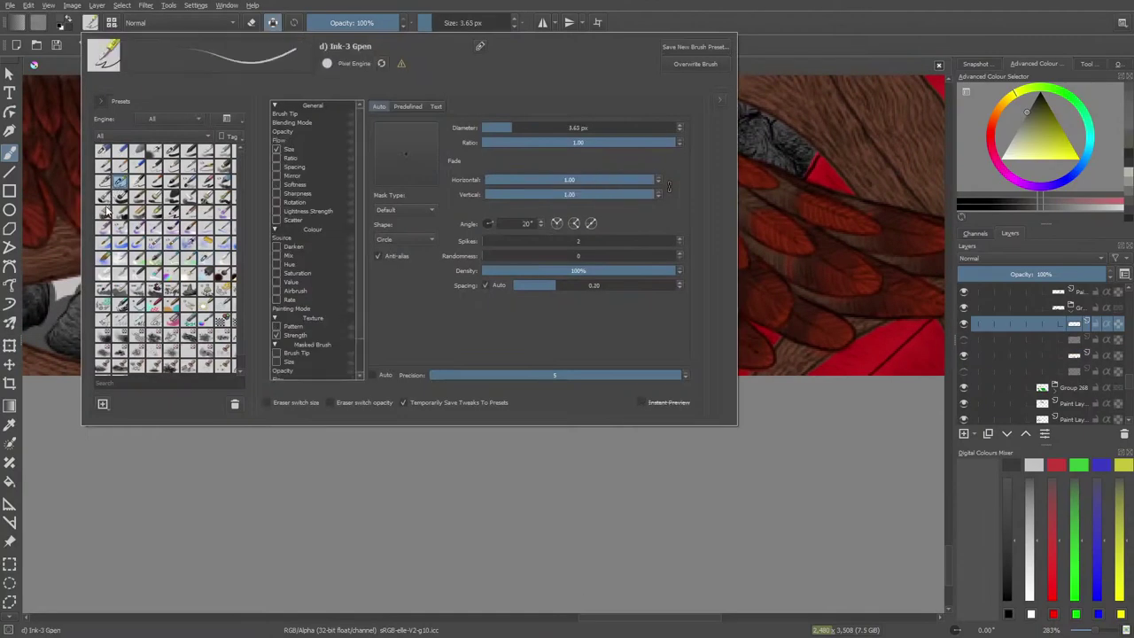
right_click(250, 458)
left_click_drag(249, 477, 232, 491)
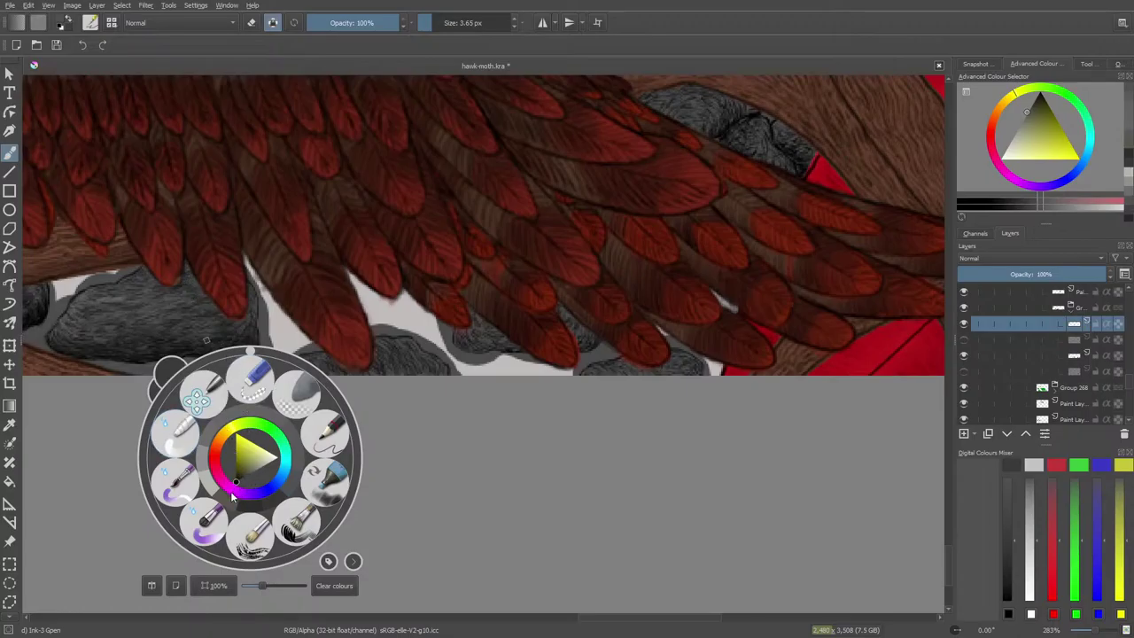
left_click(117, 277)
left_click(272, 22)
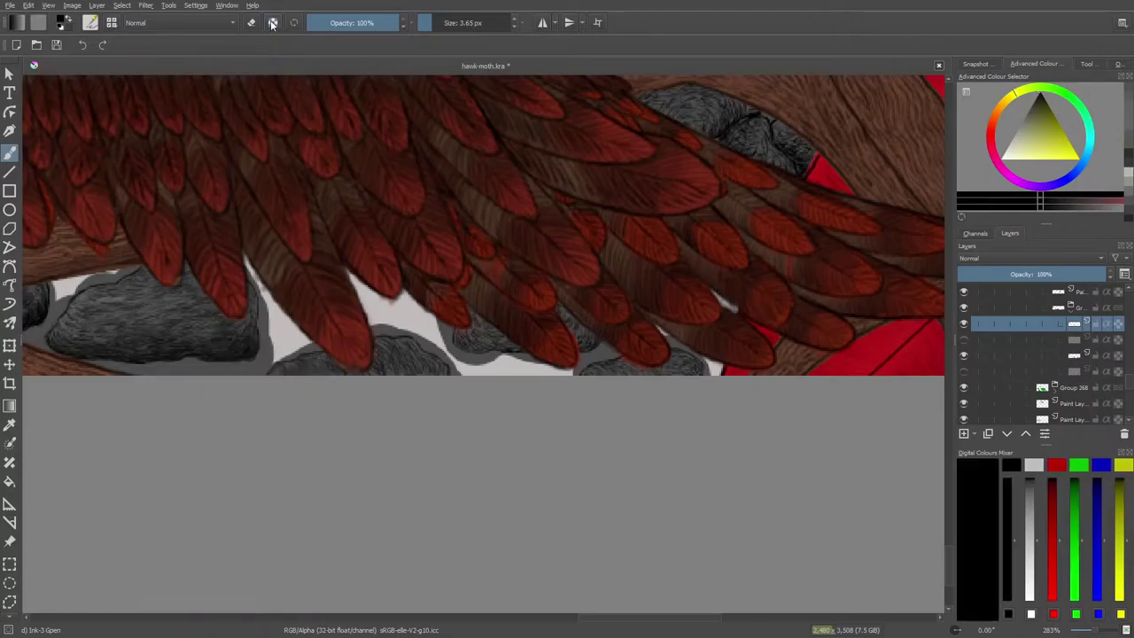
Erase the hatching on the rock under the long central feather and redraw it with roughly horizontal ink strokes.
scroll(1095, 630, "up", 2)
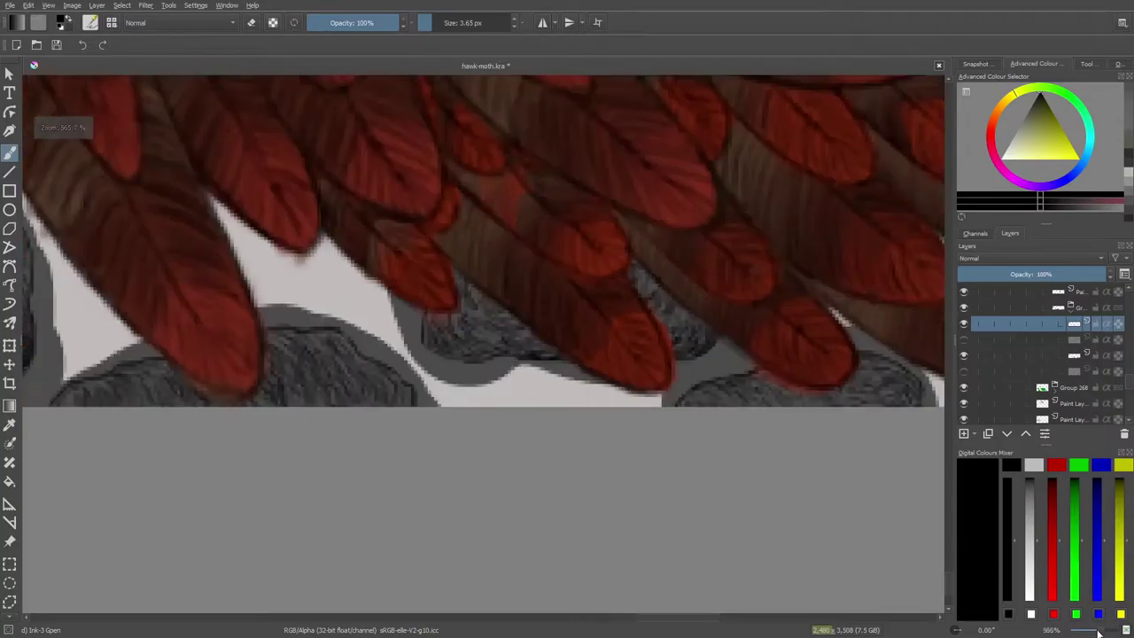
left_click_drag(650, 618, 625, 617)
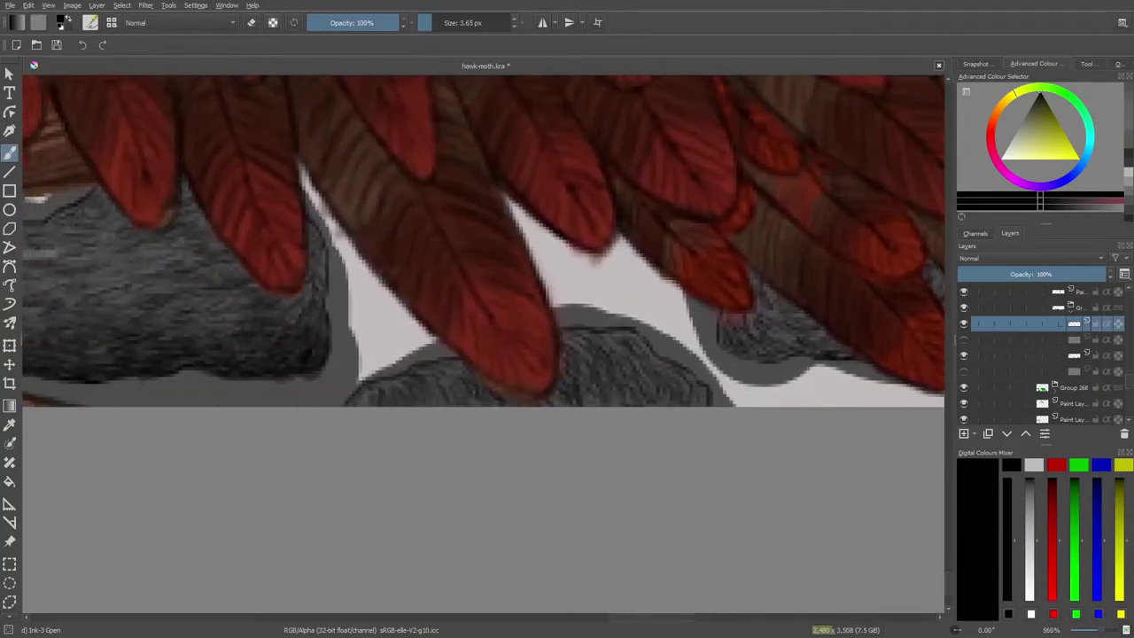
key("e")
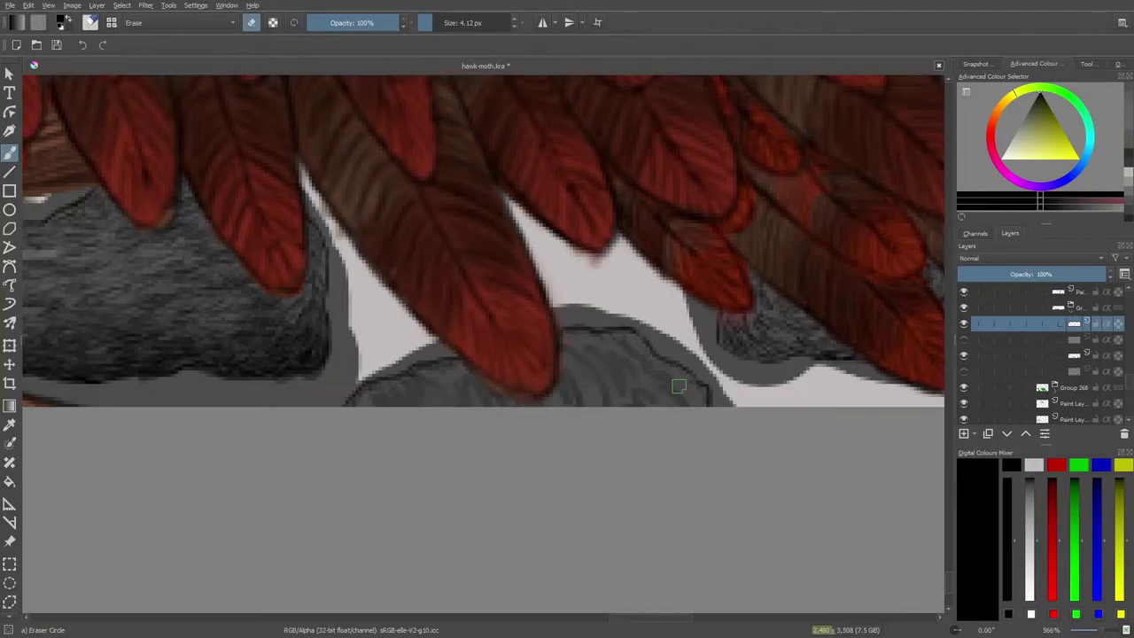
key("slash")
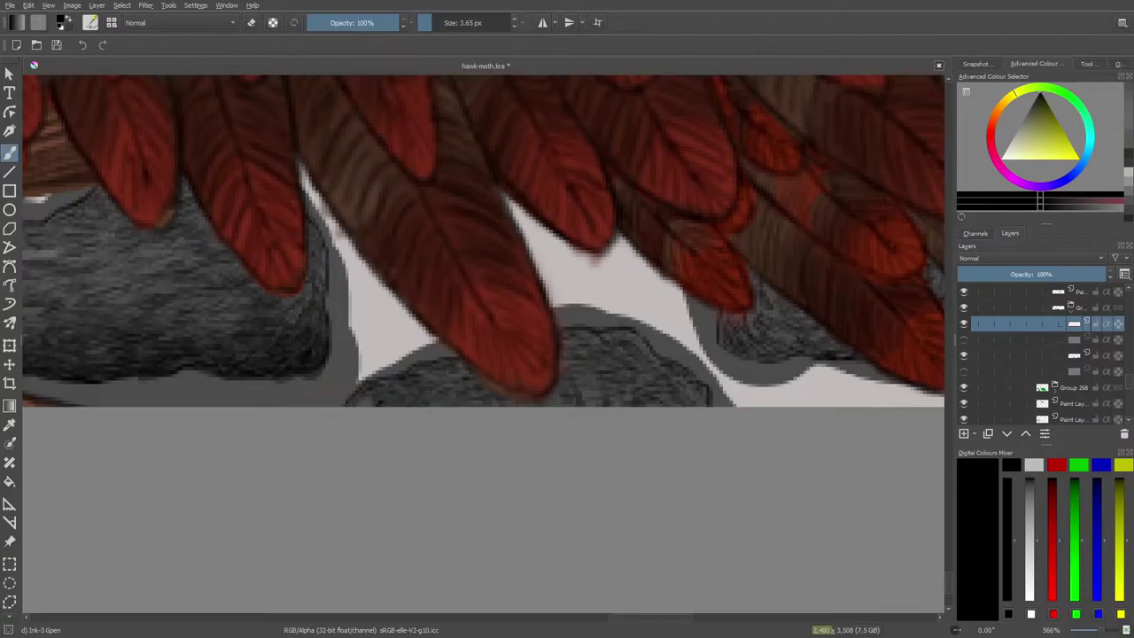
left_click_drag(376, 396, 366, 402)
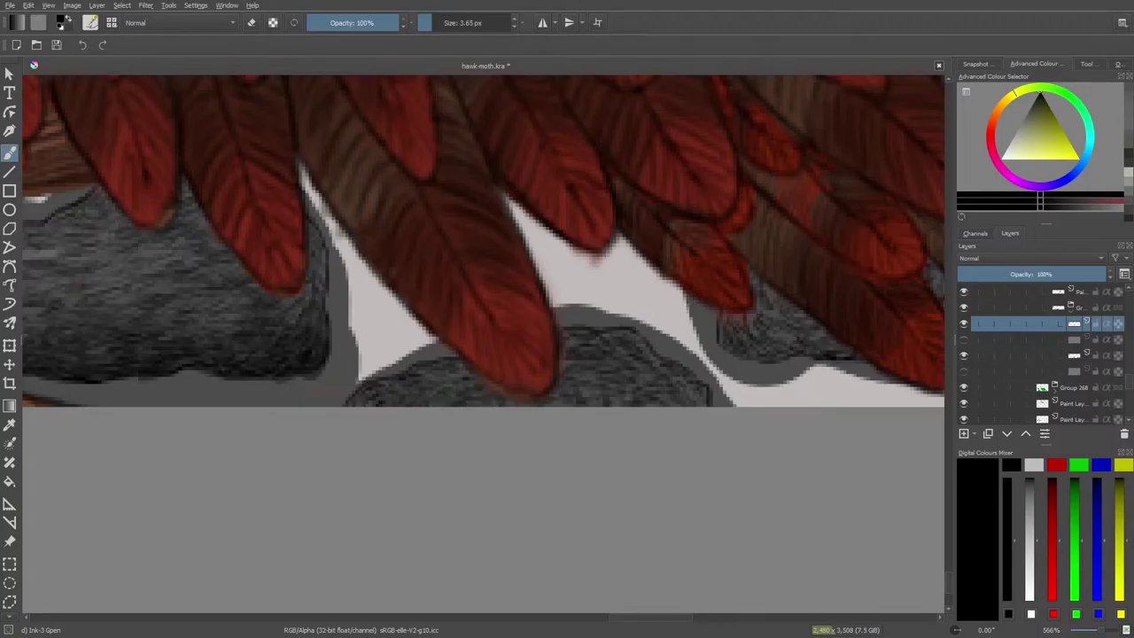
Hide the grey colouring and erase all hatching inside the central rock with the 4.12 px Eraser Circle, keeping its outline.
left_click(965, 348)
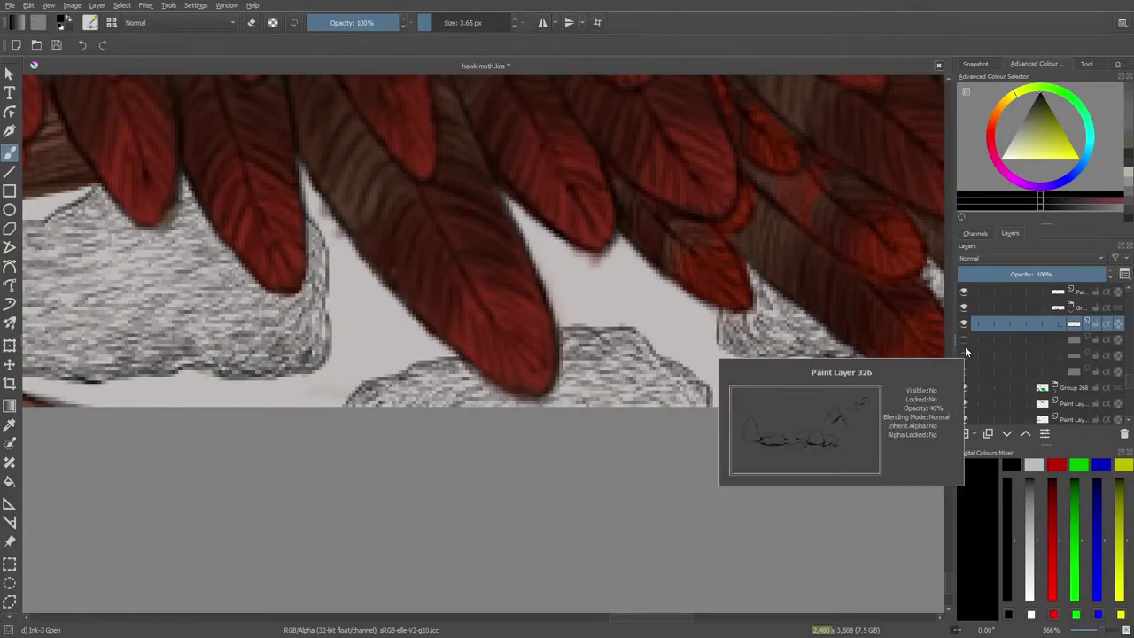
key("/")
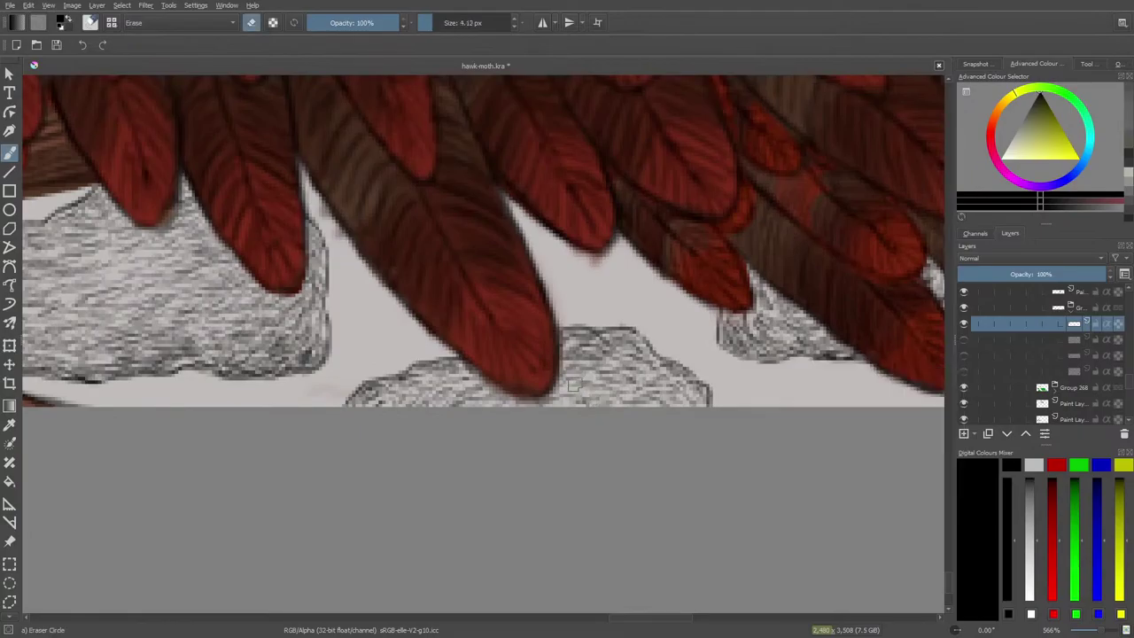
mouse_move(573, 380)
left_mouse_down()
mouse_move(601, 383)
mouse_move(575, 350)
mouse_move(599, 358)
mouse_move(582, 339)
mouse_move(616, 402)
mouse_move(605, 351)
mouse_move(641, 378)
mouse_move(613, 349)
mouse_move(632, 342)
mouse_move(608, 341)
mouse_move(659, 399)
mouse_move(613, 342)
mouse_move(696, 398)
mouse_move(566, 378)
left_mouse_up()
mouse_move(485, 369)
left_mouse_down()
mouse_move(488, 401)
mouse_move(521, 379)
mouse_move(445, 397)
mouse_move(436, 390)
mouse_move(459, 376)
mouse_move(417, 385)
mouse_move(444, 372)
mouse_move(431, 369)
mouse_move(363, 401)
mouse_move(399, 401)
mouse_move(417, 388)
mouse_move(355, 397)
mouse_move(441, 375)
left_mouse_up()
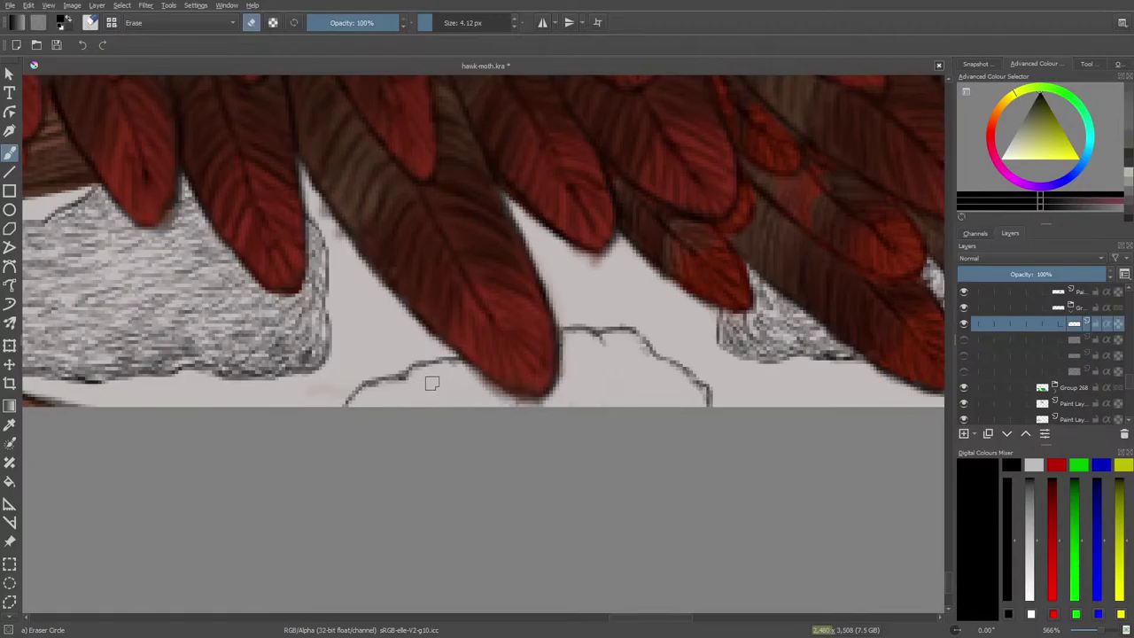
Hatch the central rock's right part with curved Ink-3 Gpen strokes following its contour, and thin its upper outline with the eraser.
key("e")
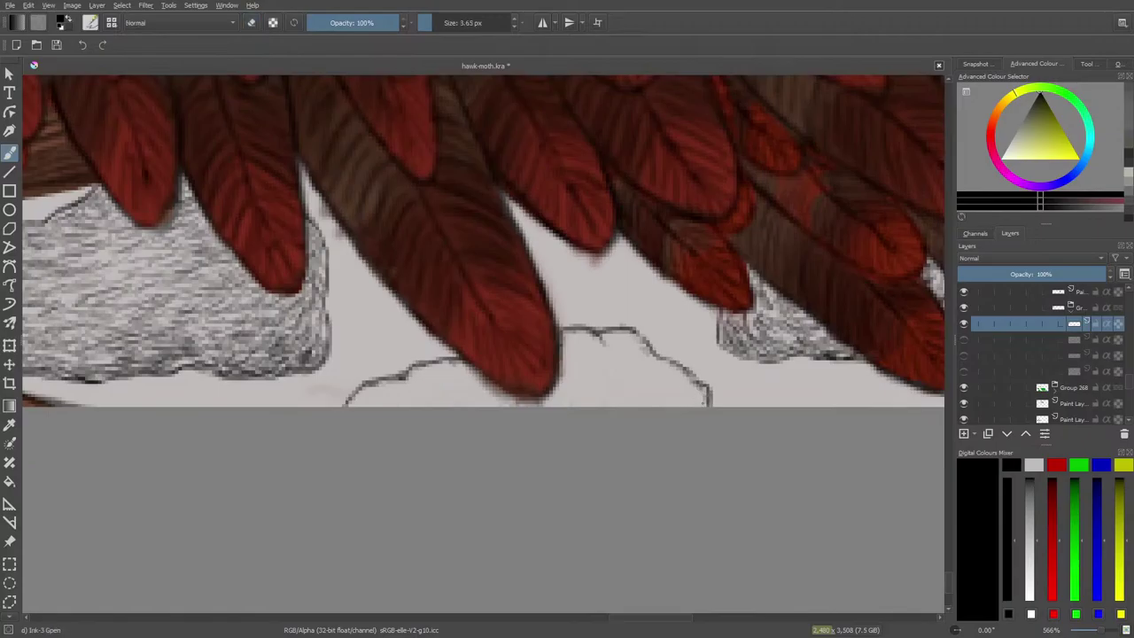
mouse_move(682, 387)
left_mouse_down()
mouse_move(630, 343)
mouse_move(565, 318)
mouse_move(638, 360)
mouse_move(630, 374)
mouse_move(622, 355)
mouse_move(669, 401)
mouse_move(653, 387)
mouse_move(662, 383)
mouse_move(661, 398)
mouse_move(645, 392)
mouse_move(644, 374)
mouse_move(587, 351)
mouse_move(604, 363)
mouse_move(612, 344)
mouse_move(560, 341)
mouse_move(586, 357)
mouse_move(555, 366)
mouse_move(562, 387)
mouse_move(596, 371)
mouse_move(581, 380)
mouse_move(645, 399)
mouse_move(627, 385)
mouse_move(645, 405)
left_mouse_up()
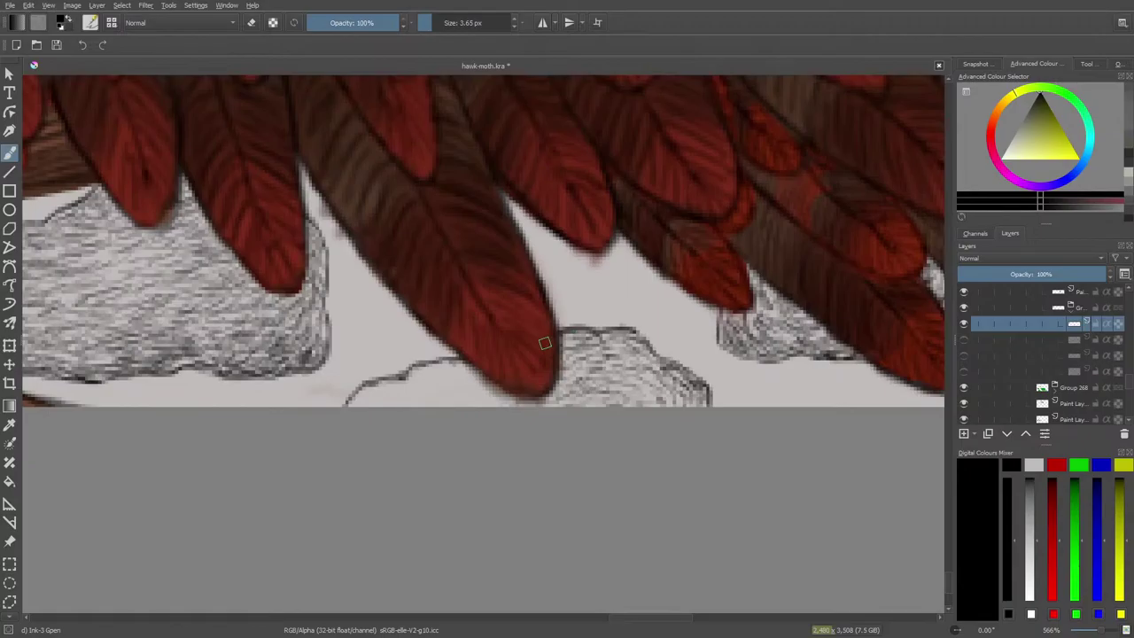
key("e")
mouse_move(572, 329)
left_mouse_down()
mouse_move(627, 332)
mouse_move(656, 347)
mouse_move(639, 333)
mouse_move(687, 370)
left_mouse_up()
key("slash")
key("e")
key("e")
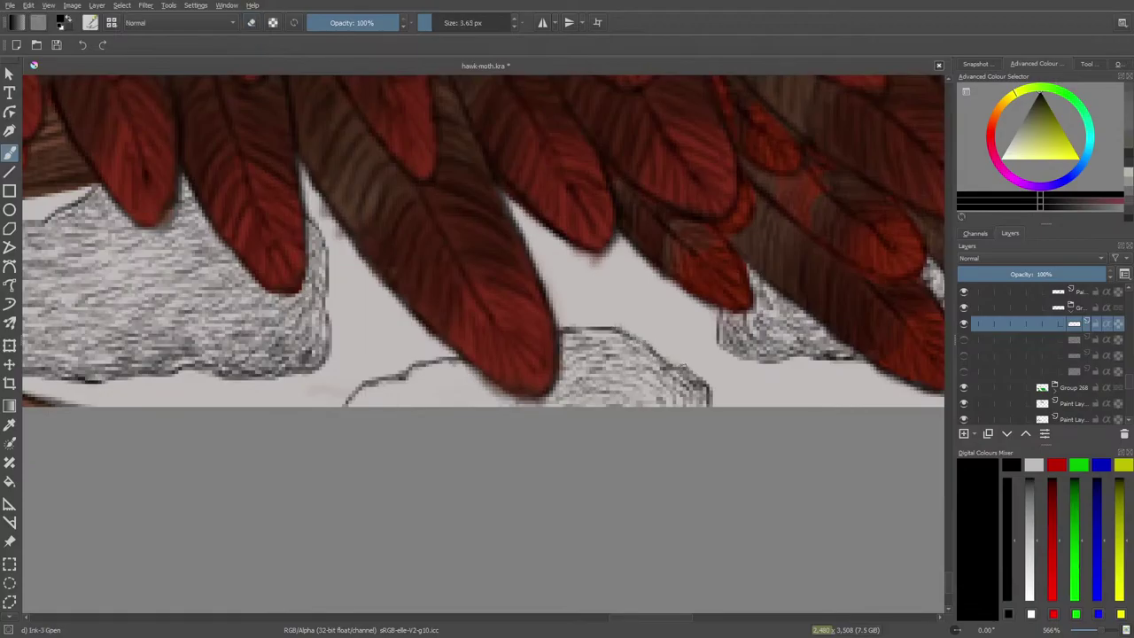
Hatch the outer end of the central rock's left part with short curved ink strokes following its outline.
scroll(681, 620, "left", 5)
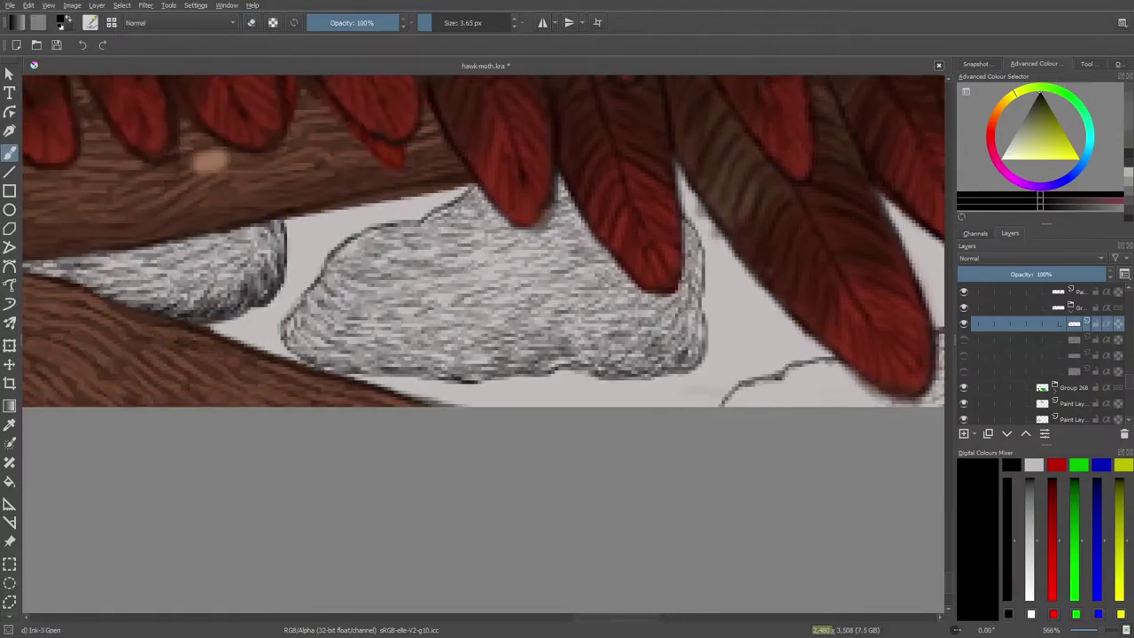
scroll(680, 621, "right", 3)
right_click(569, 456)
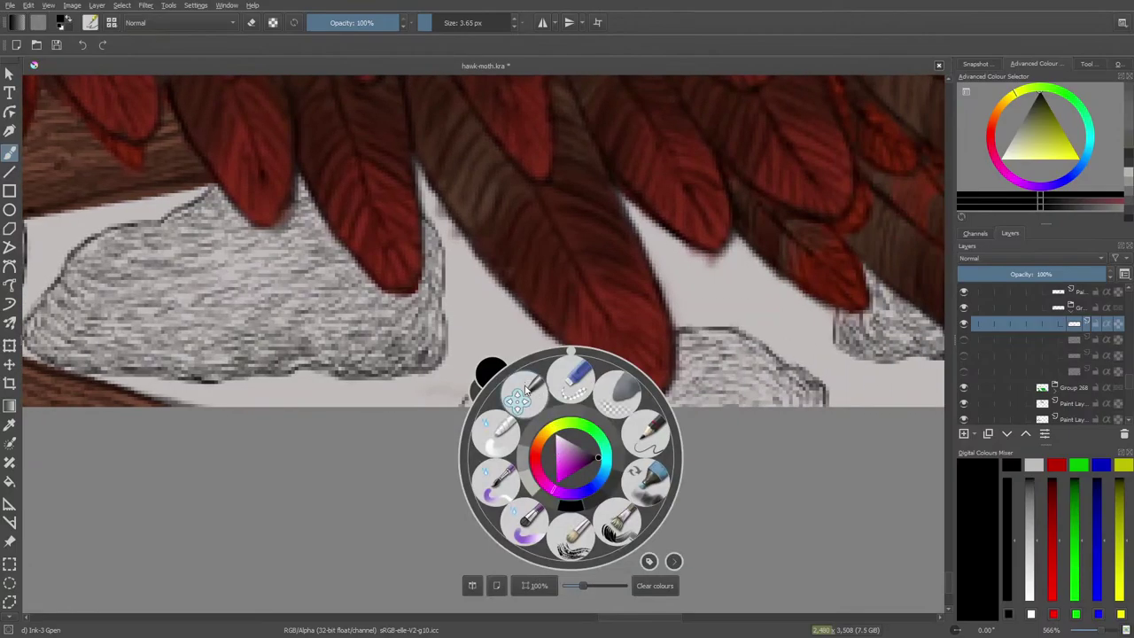
left_click_drag(571, 357, 505, 452)
left_click(492, 310)
mouse_move(501, 247)
left_mouse_down()
mouse_move(516, 274)
mouse_move(527, 275)
mouse_move(523, 264)
mouse_move(520, 303)
mouse_move(543, 365)
left_mouse_up()
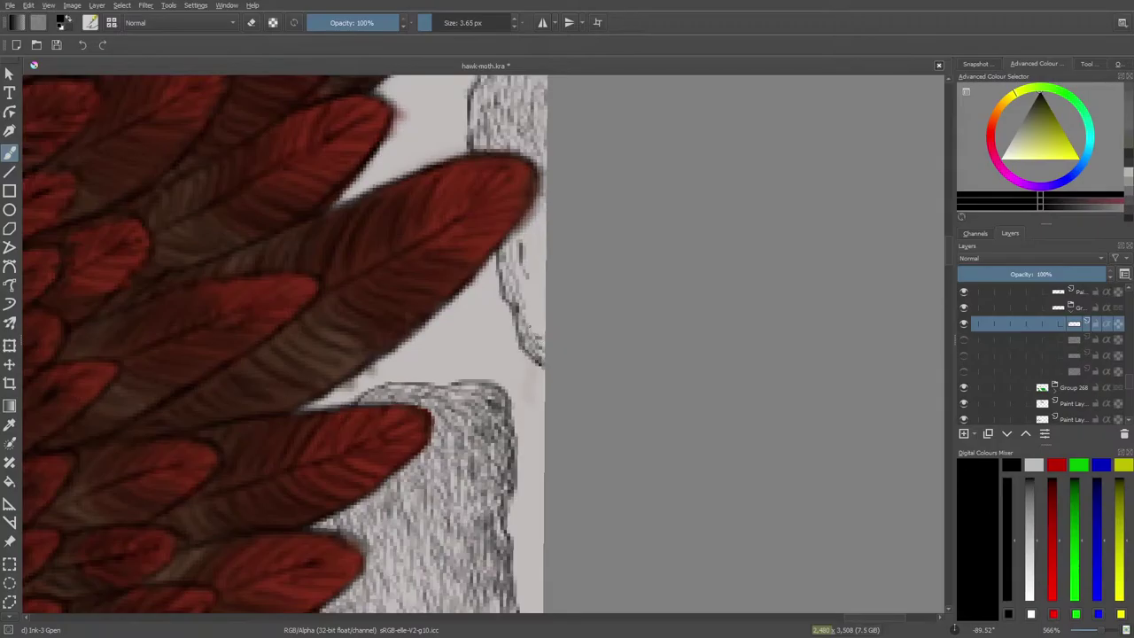
mouse_move(531, 319)
left_mouse_down()
mouse_move(542, 328)
mouse_move(530, 304)
mouse_move(539, 323)
left_mouse_up()
left_click_drag(529, 302, 543, 316)
left_click_drag(539, 276, 537, 307)
left_click_drag(519, 237, 539, 286)
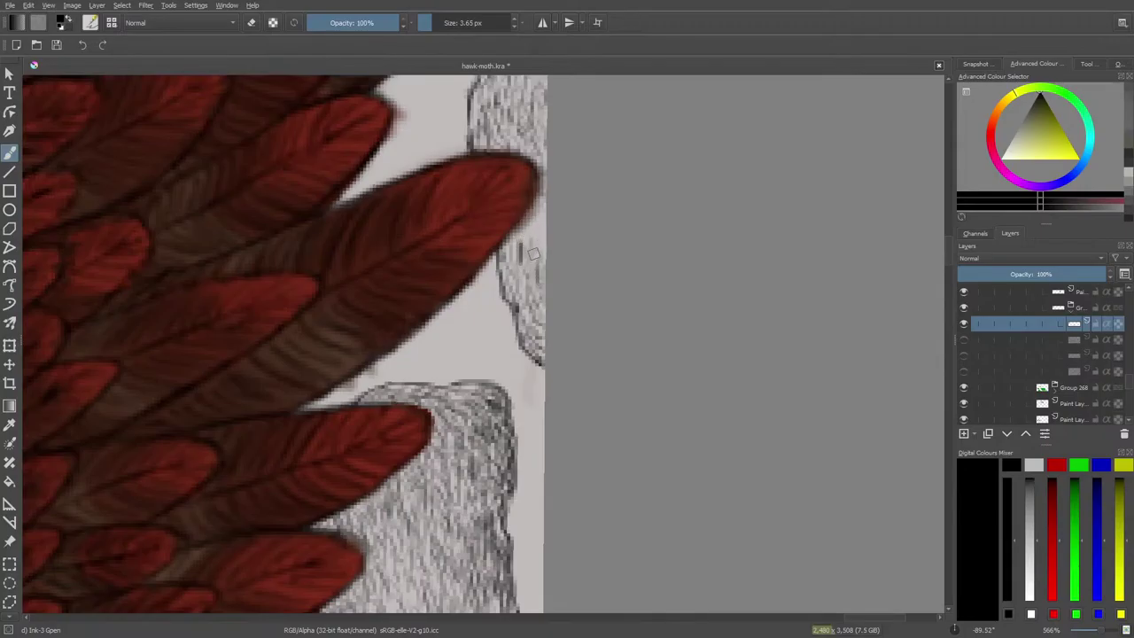
Fill the remaining blank area of the central rock's left part up to the long feather with dense ink hatching.
left_click_drag(541, 198, 543, 225)
mouse_move(537, 269)
left_mouse_down()
mouse_move(542, 227)
mouse_move(525, 257)
mouse_move(514, 252)
left_mouse_up()
mouse_move(516, 234)
left_mouse_down()
mouse_move(509, 282)
mouse_move(523, 314)
mouse_move(511, 289)
left_mouse_up()
mouse_move(514, 267)
left_mouse_down()
mouse_move(516, 296)
mouse_move(513, 276)
left_mouse_up()
left_click_drag(513, 250, 503, 274)
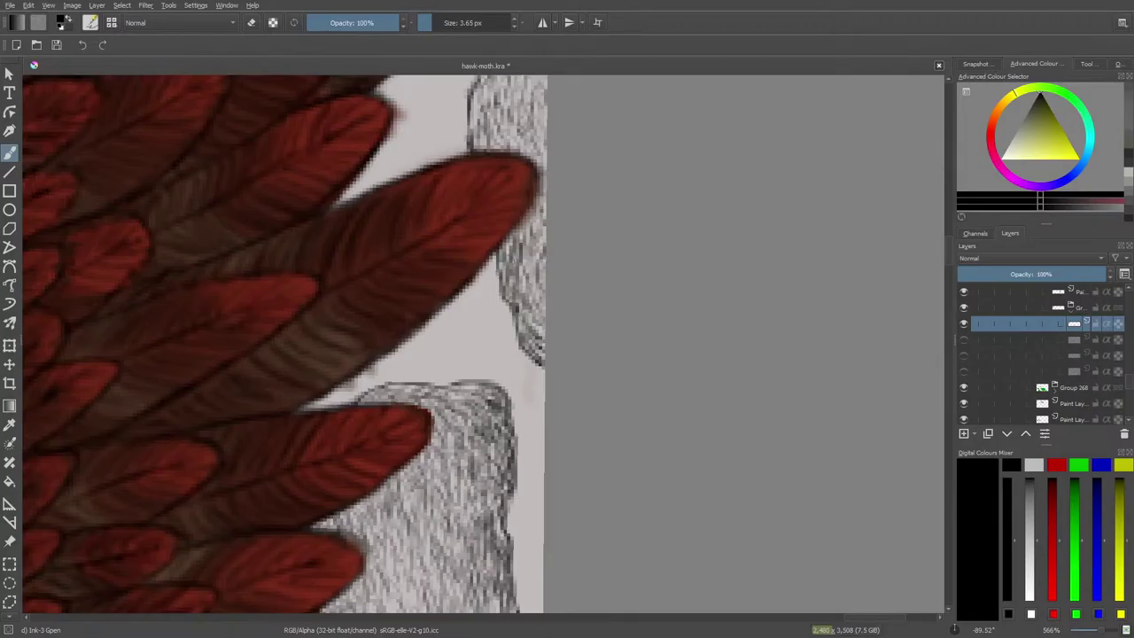
left_click_drag(532, 271, 531, 296)
Reset the canvas rotation to 0° and fill the gaps in the central rock's lower hatching with short ink strokes.
right_click(413, 202)
left_click(414, 96)
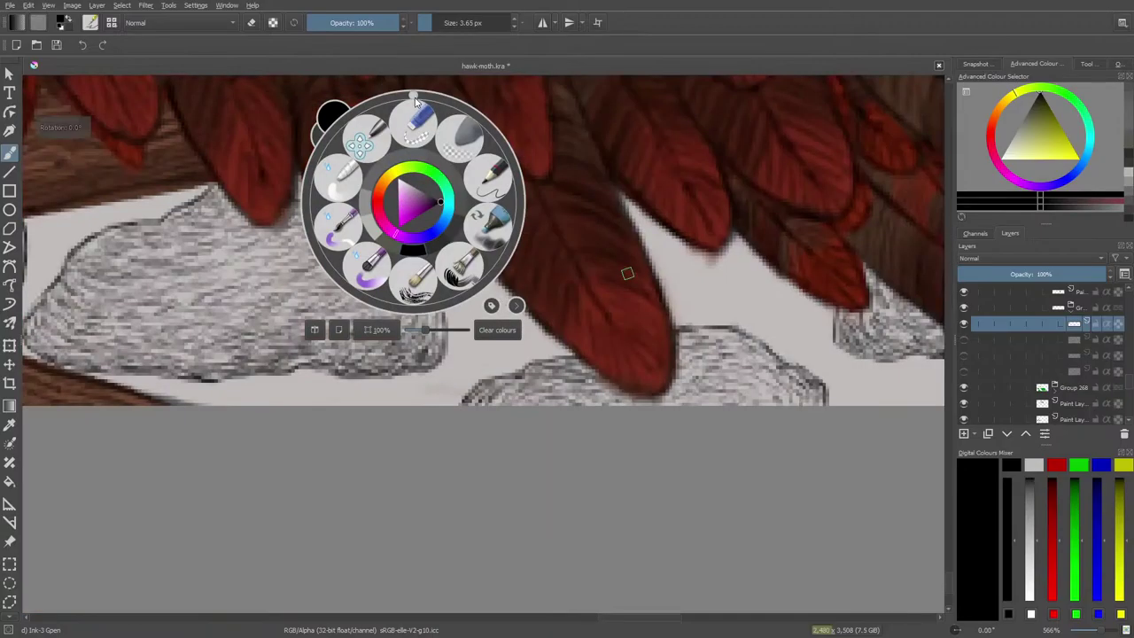
left_click(478, 364)
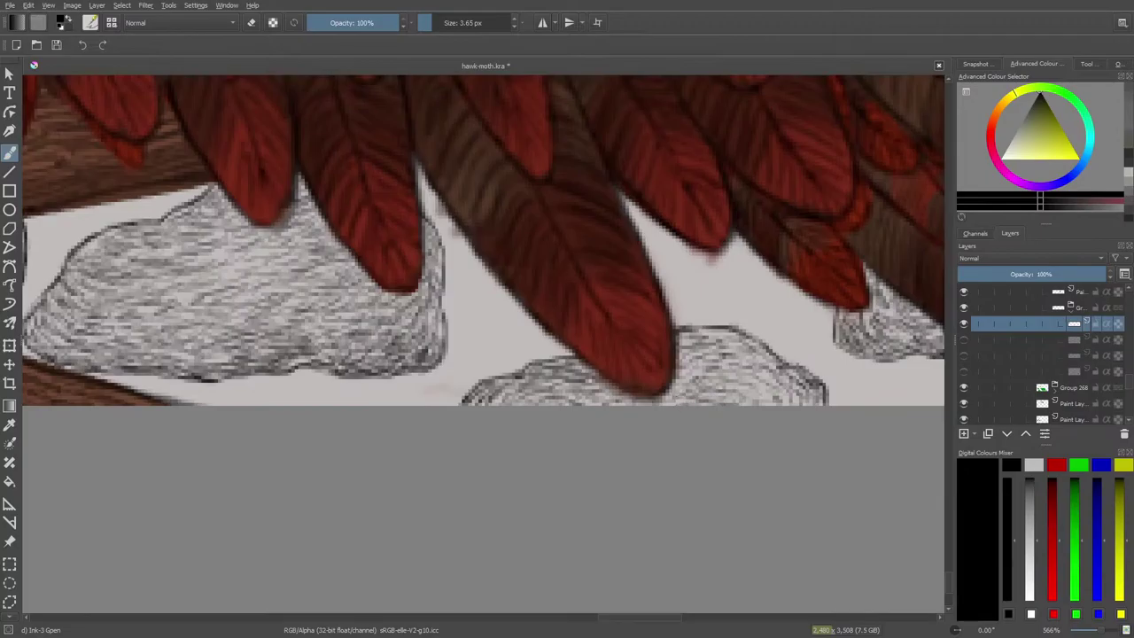
left_click_drag(747, 396, 767, 402)
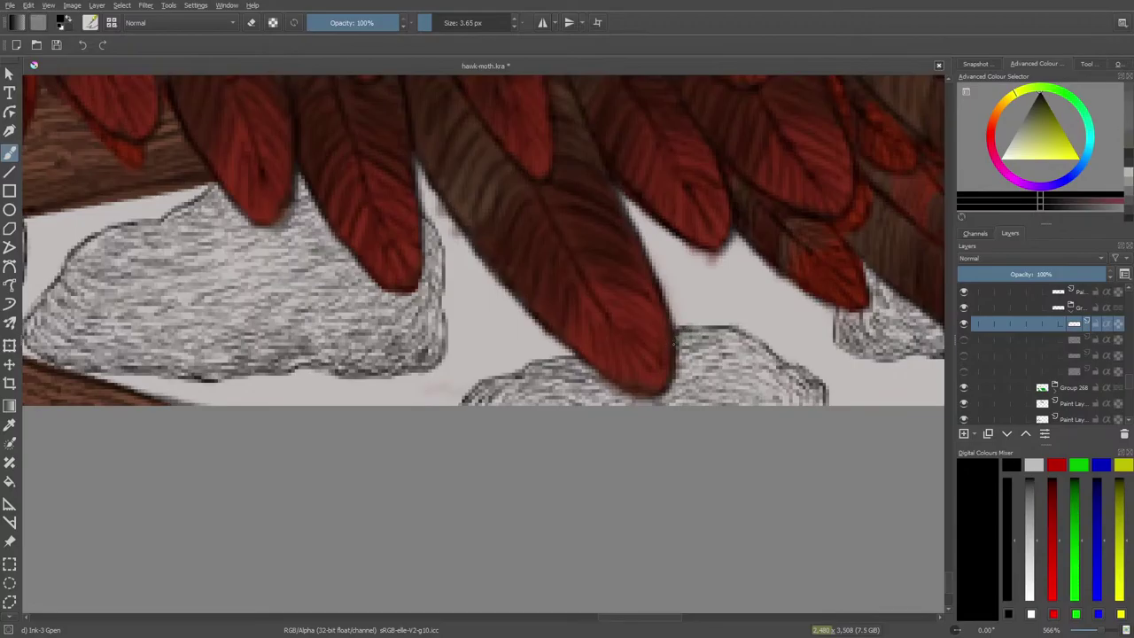
left_click_drag(640, 398, 624, 403)
key("e")
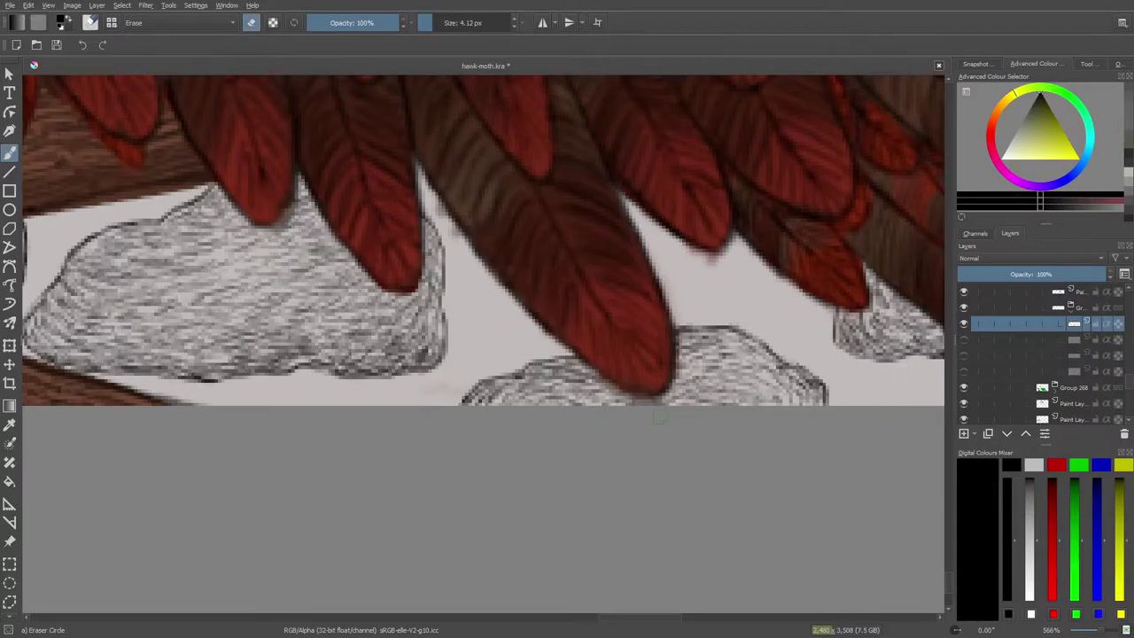
key("e")
Show the rocks' grey colouring and ink a dark diagonal crack into the central rock's upper right part.
left_click(964, 355)
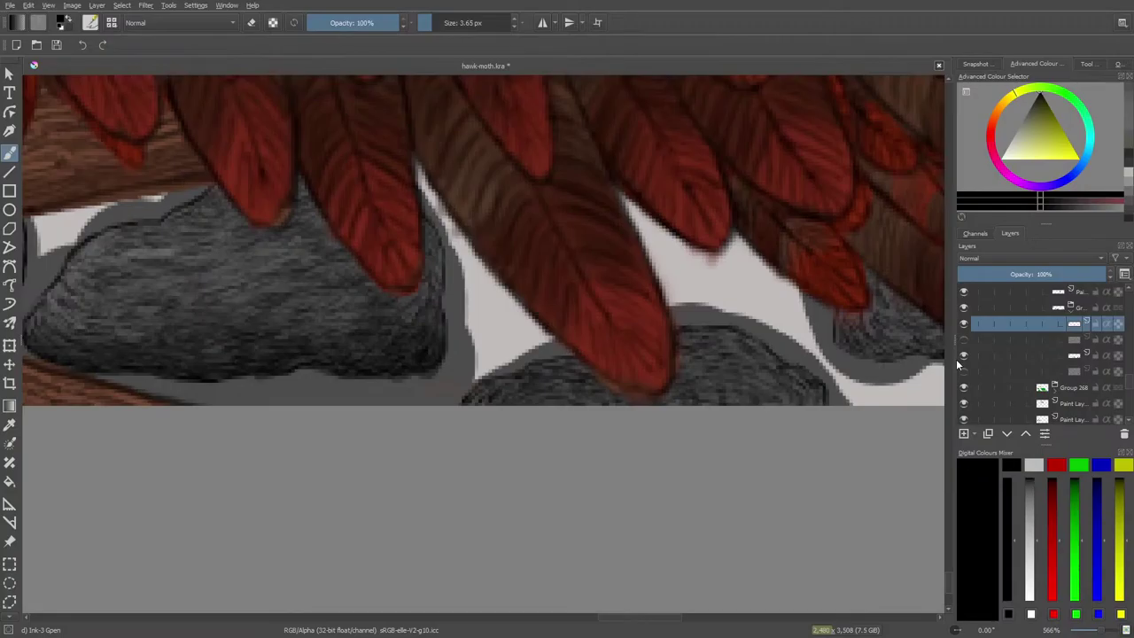
left_click_drag(807, 392, 817, 394)
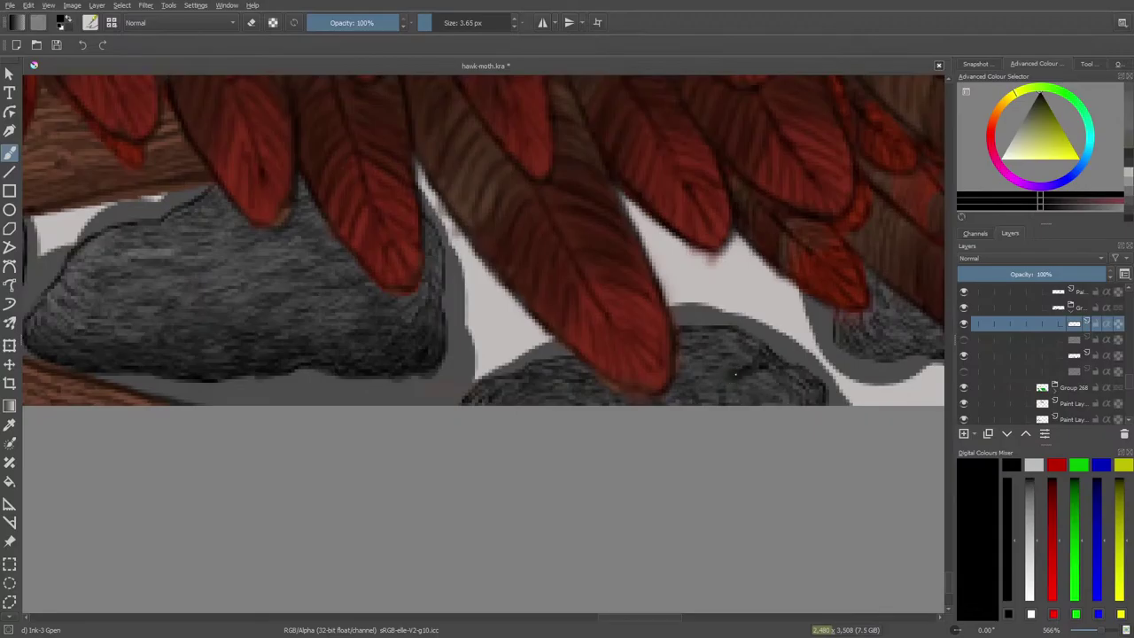
right_click(746, 350)
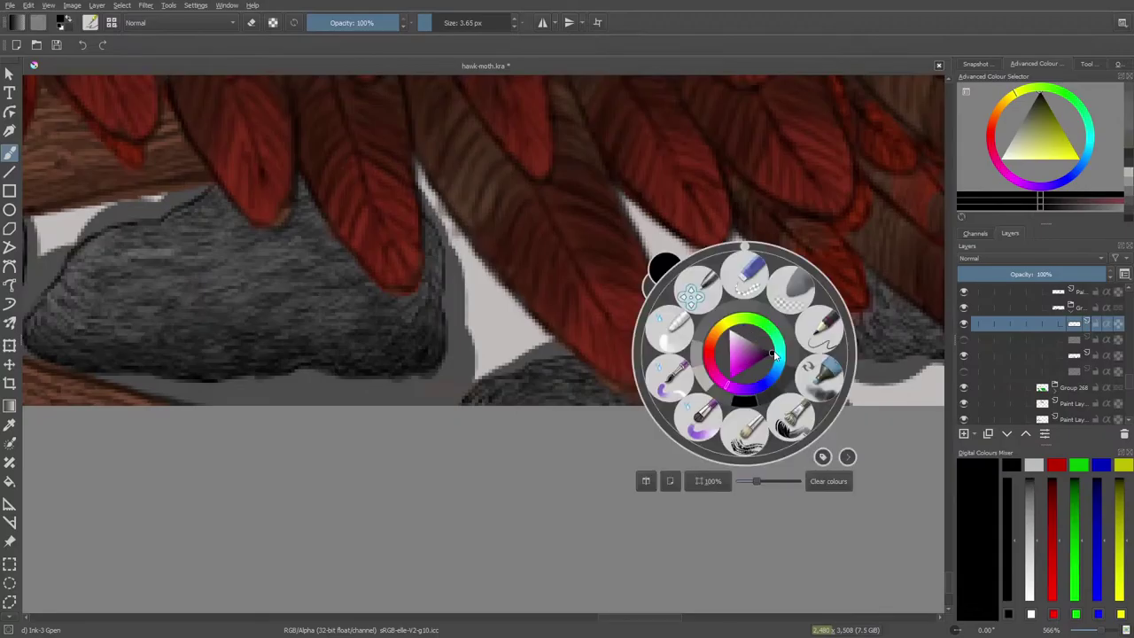
left_click(777, 354)
right_click(756, 333)
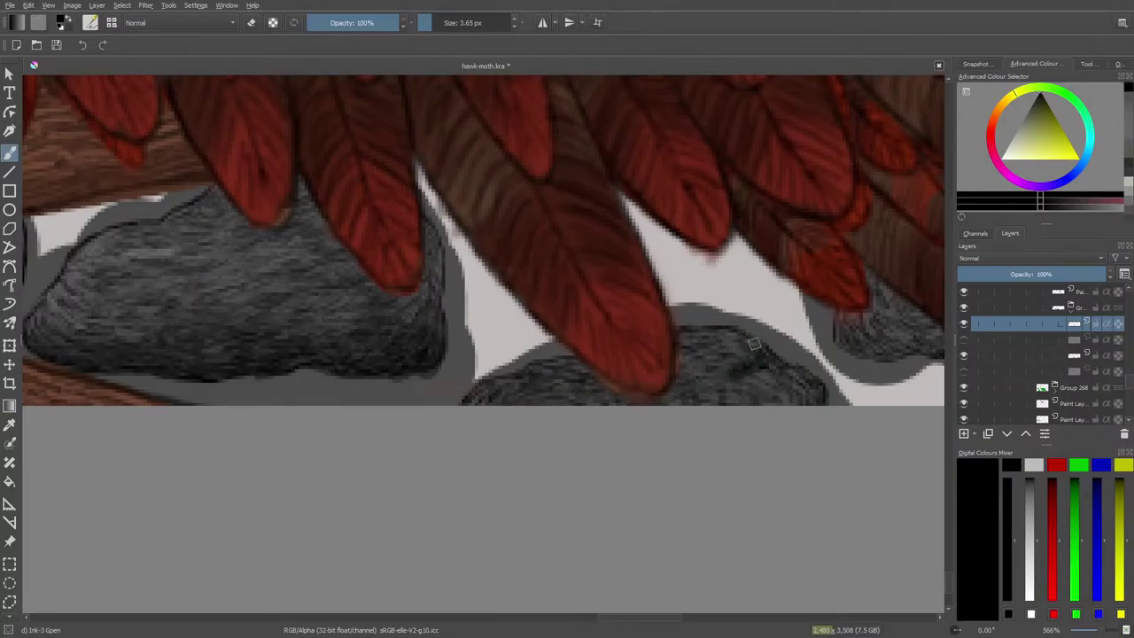
Hide the grey colouring and reshape the crack into a notch in the central rock's outline by erasing and re-inking its edge.
left_click(965, 353)
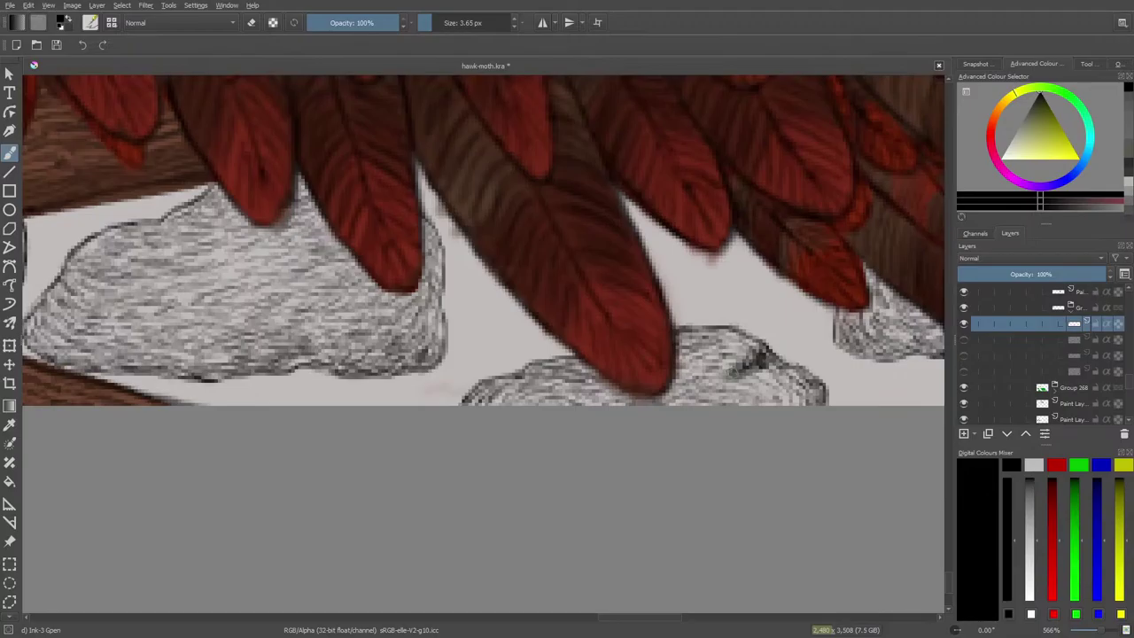
key("e")
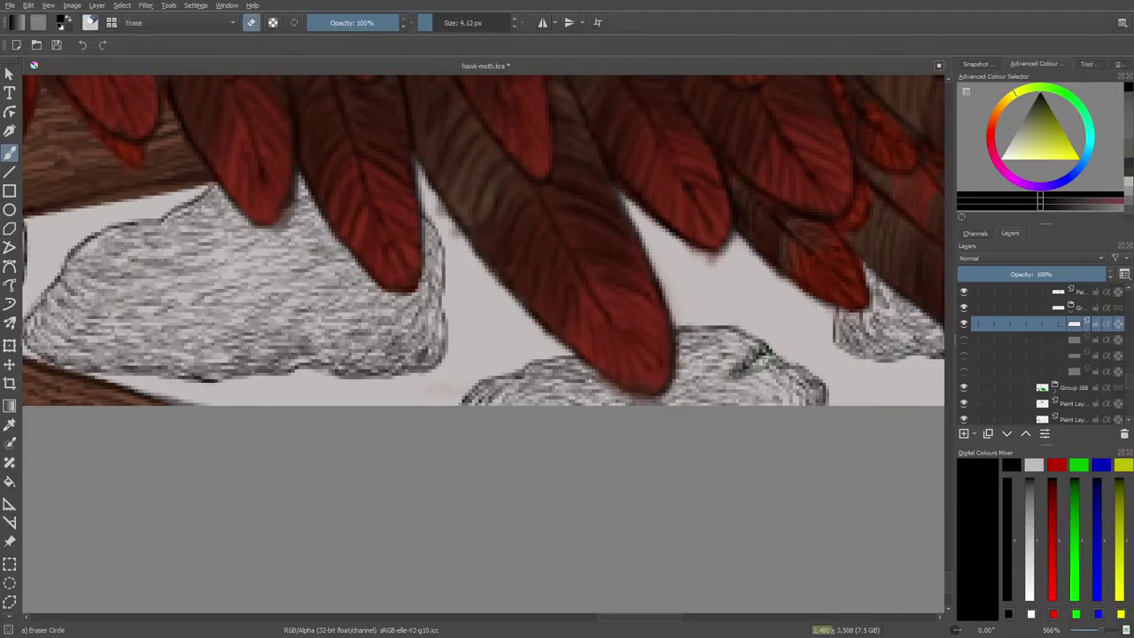
left_click_drag(769, 358, 775, 358)
key("e")
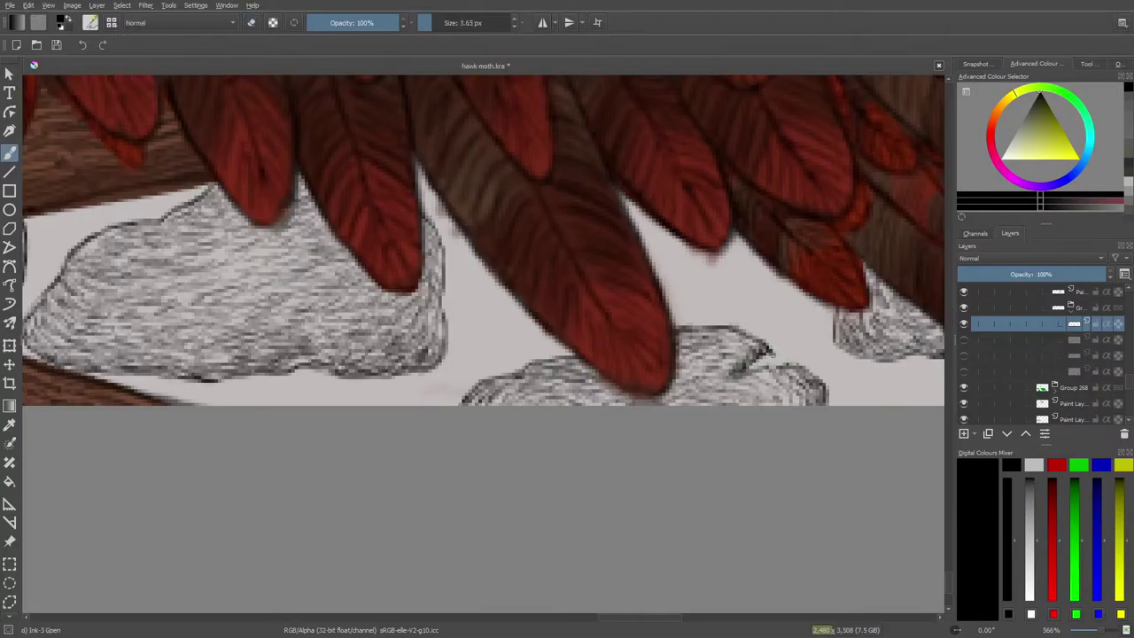
mouse_move(771, 356)
left_mouse_down()
mouse_move(768, 372)
mouse_move(697, 388)
mouse_move(763, 355)
left_mouse_up()
Refine the central rock's notch and thin the hatching around it and near the right edge with the 4.12 px Eraser Circle.
key("slash")
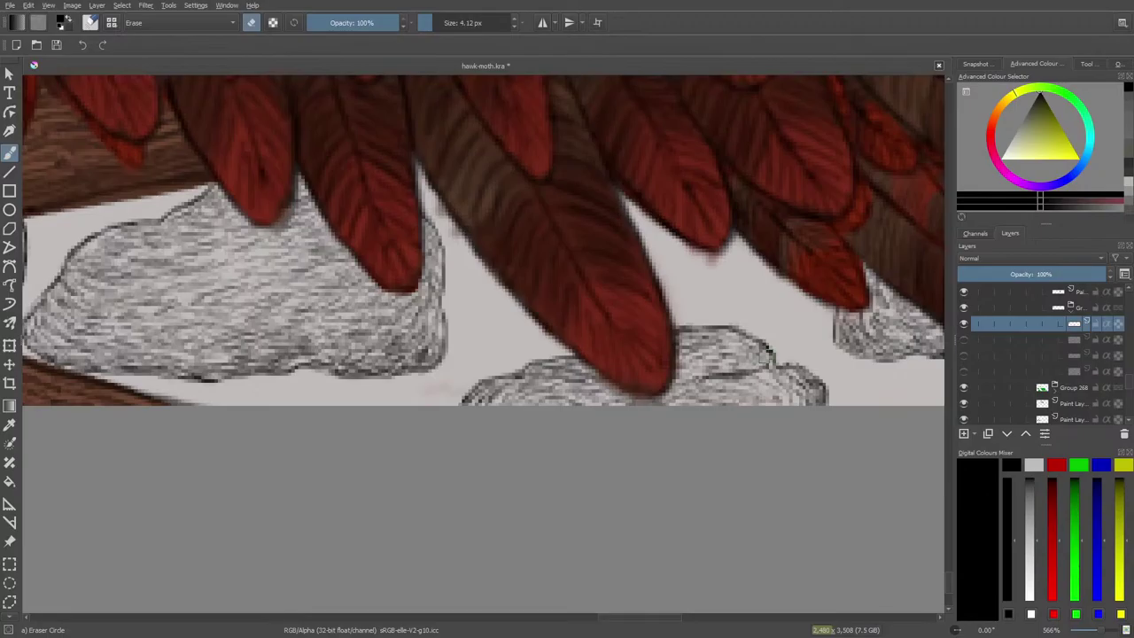
key("e")
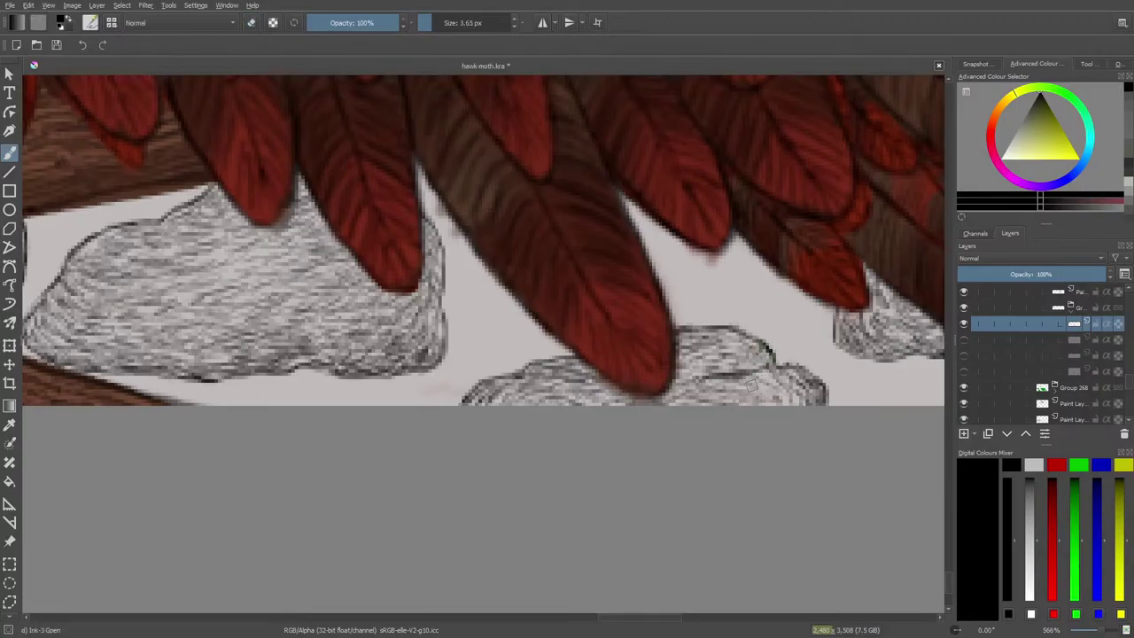
key("e")
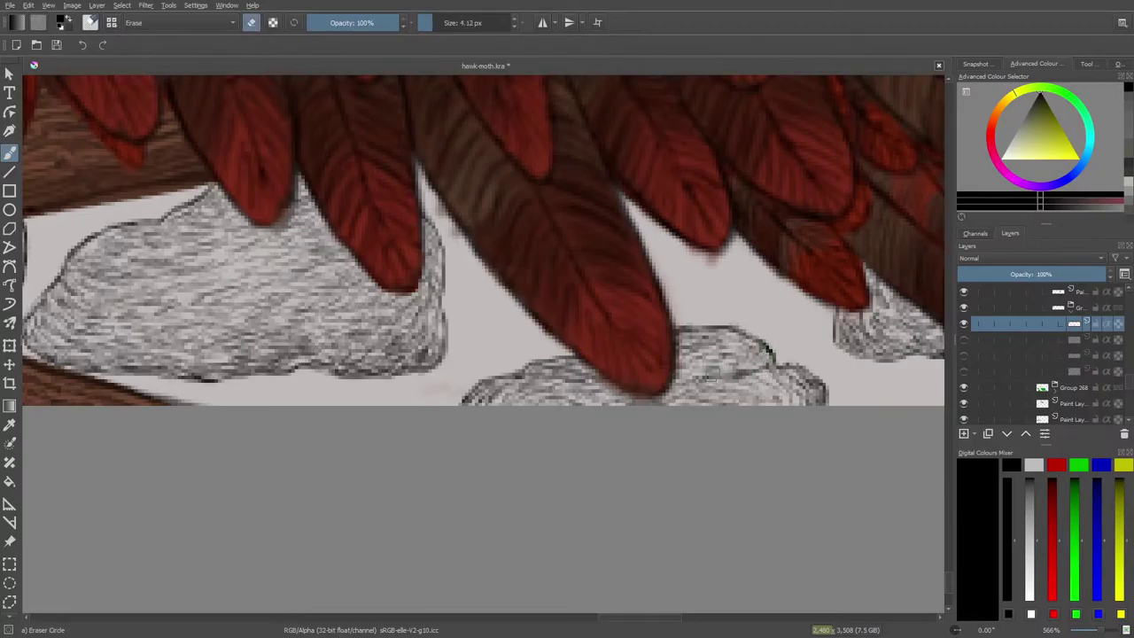
left_click_drag(743, 374, 750, 357)
left_click_drag(814, 381, 816, 388)
key("e")
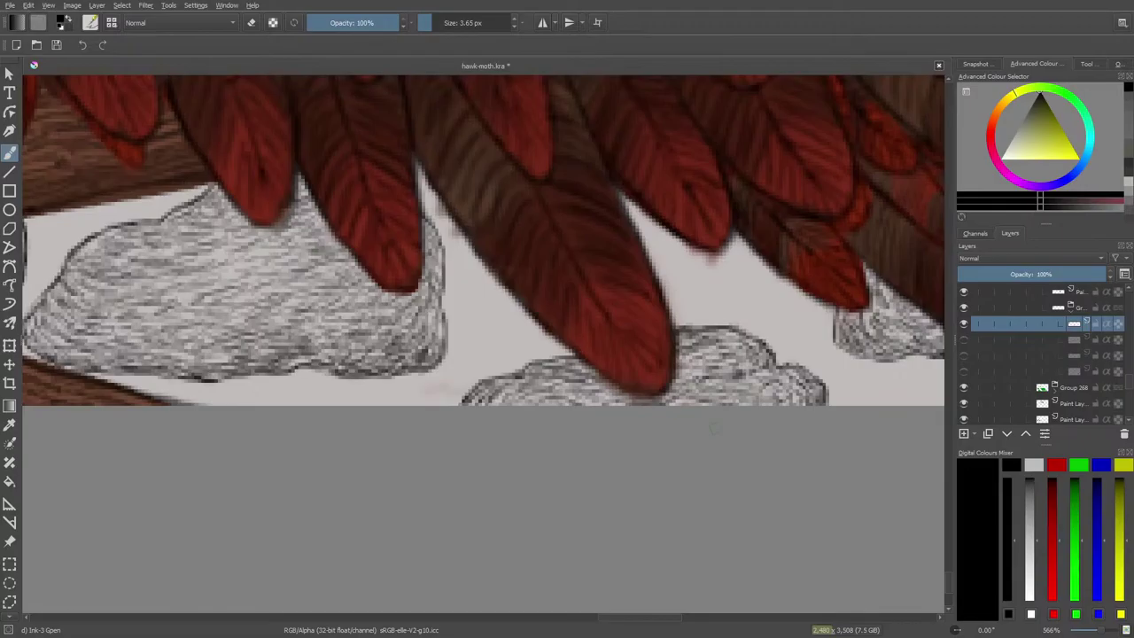
Show the rocks' grey colouring again and compare the central rock with the large rock beside it.
left_click(964, 356)
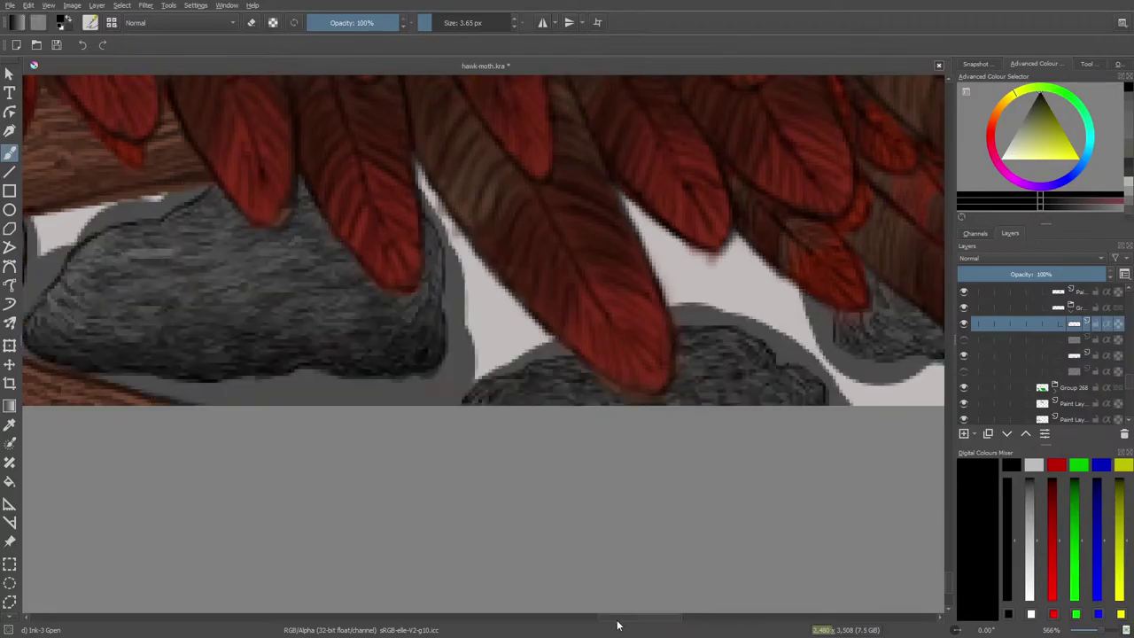
left_click(590, 617)
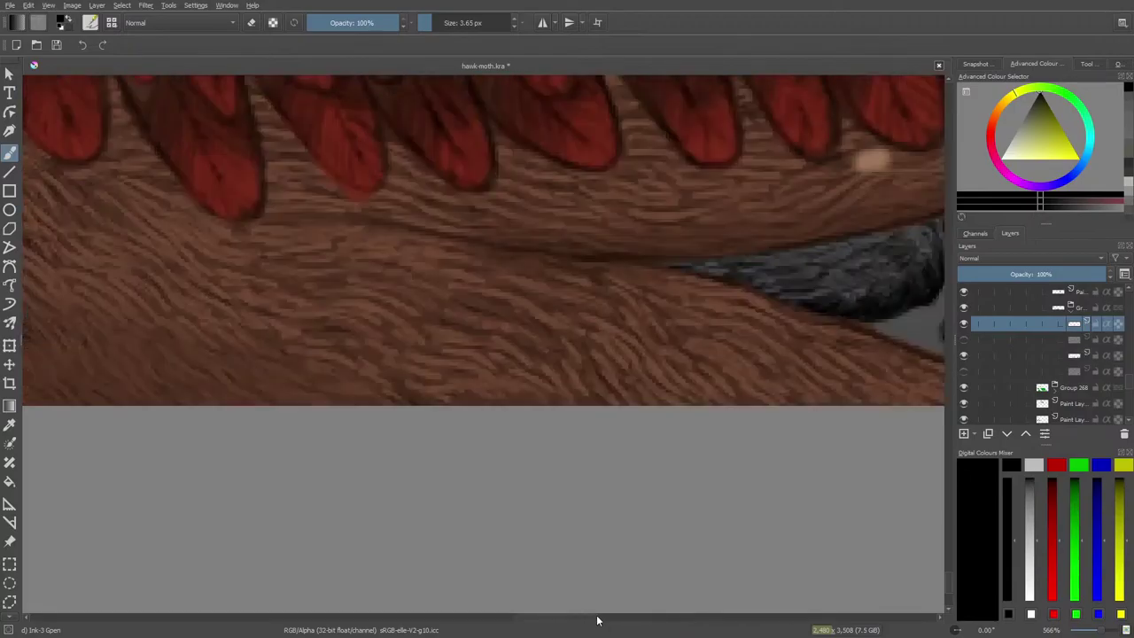
left_click_drag(550, 618, 615, 623)
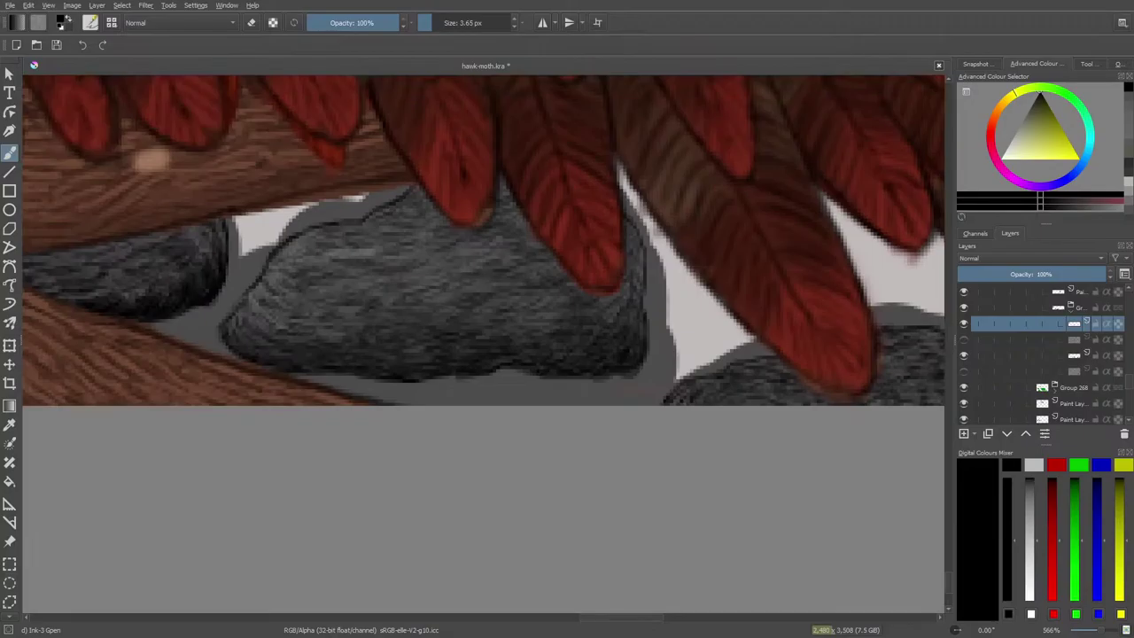